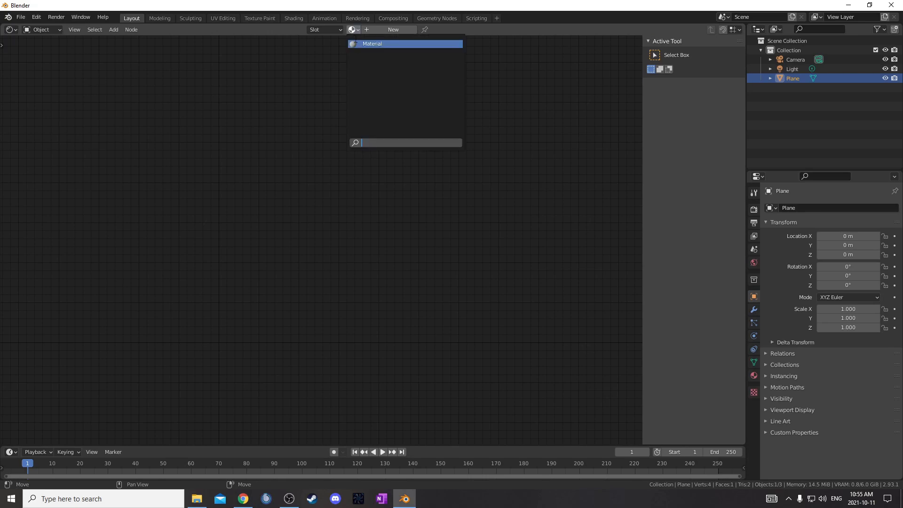
- Assign the existing Material to the plane and hide the node editor's sidebar
click(362, 45)
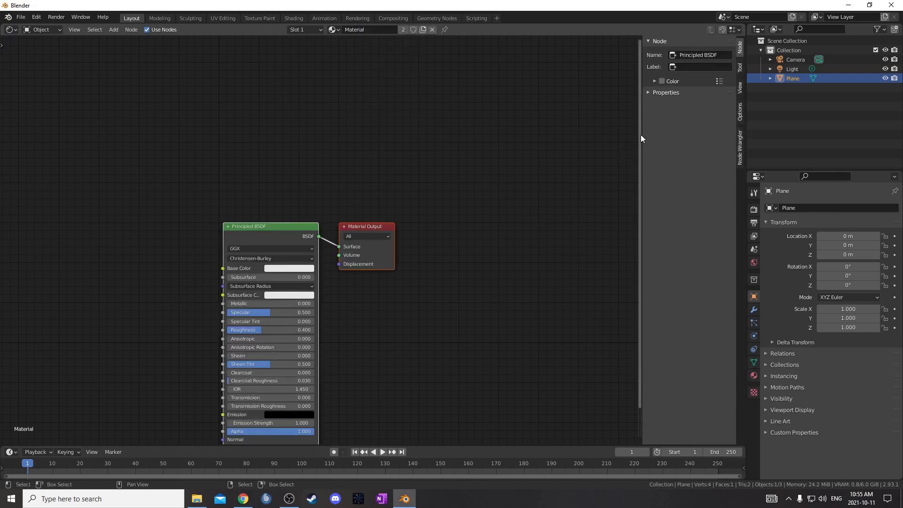
key(n)
- Turn the Outliner area into a 3D Viewport and enlarge it in both width and height
click(758, 30)
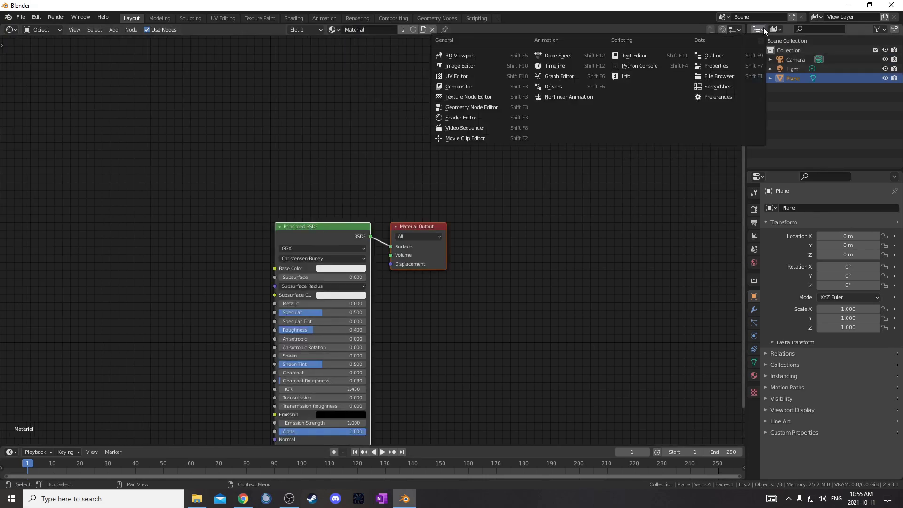
click(471, 55)
drag(745, 99, 678, 97)
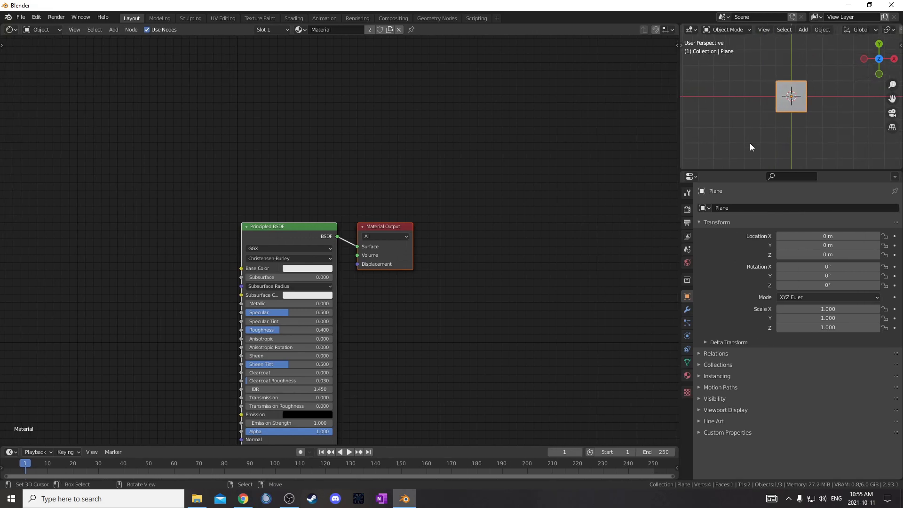
drag(740, 169, 744, 229)
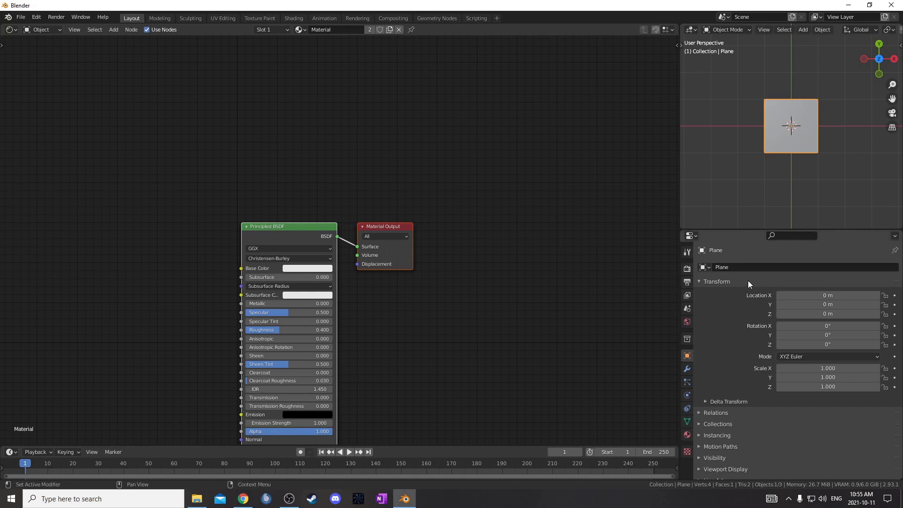
- Set the world background color to an Environment Texture and load palermo_sidewalk_2k.hdr from the HDRIHaven folder
click(687, 322)
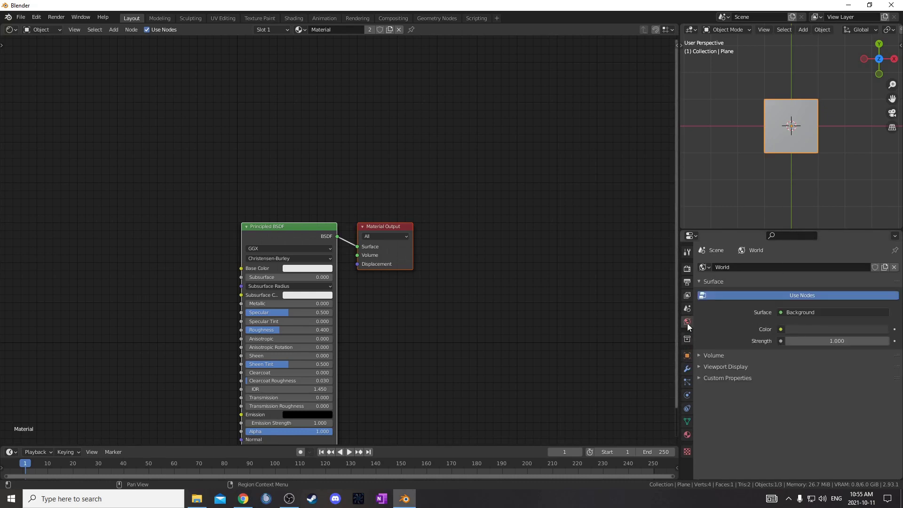
click(781, 329)
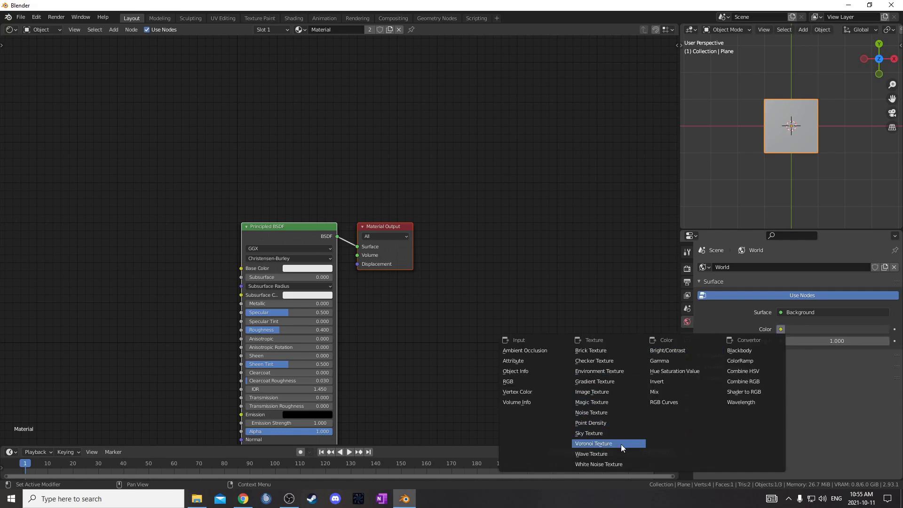
click(625, 369)
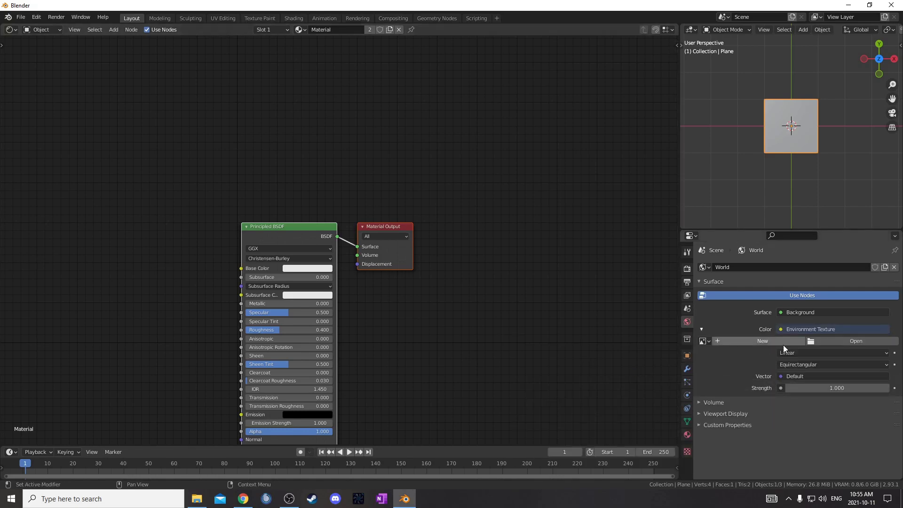
click(856, 343)
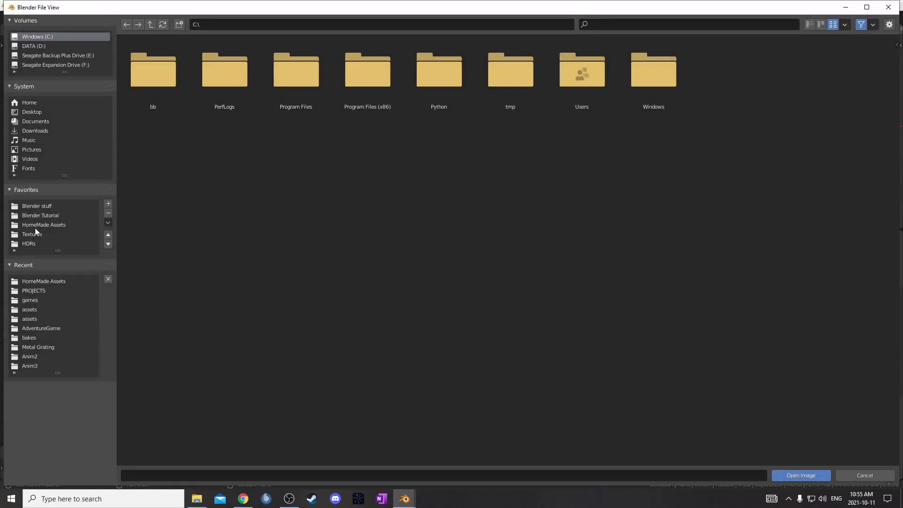
click(27, 242)
click(291, 88)
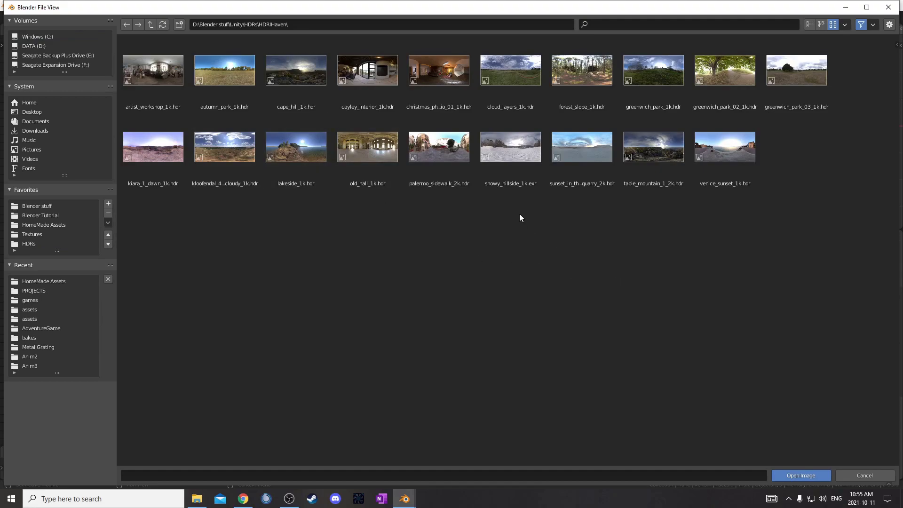
click(437, 168)
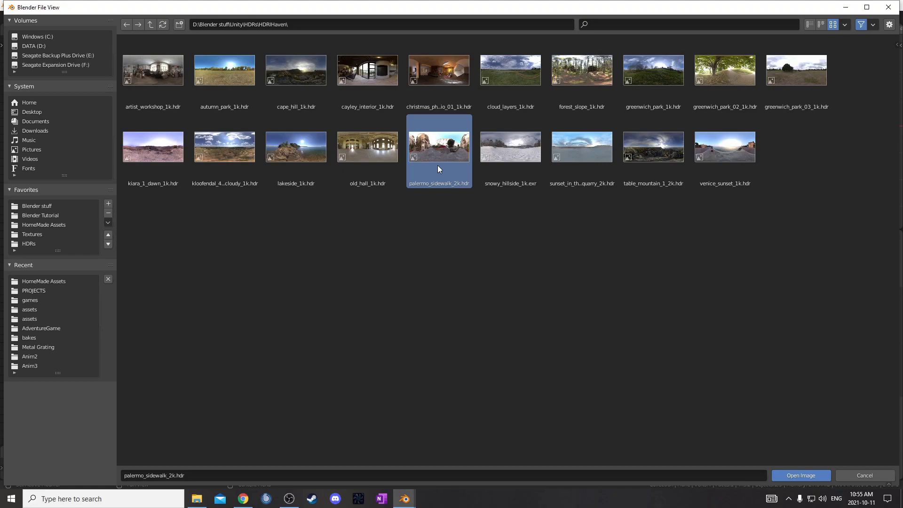
double_click(437, 165)
- Delete the light from the scene and select the plane again
middle_drag(798, 187, 805, 120)
scroll(798, 144, down, 3)
click(838, 73)
key(x)
click(820, 111)
scroll(803, 151, up, 3)
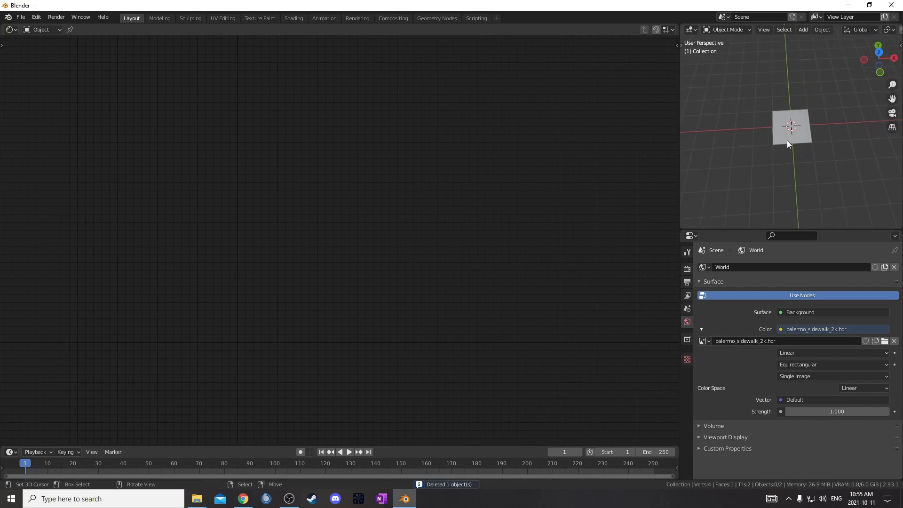
click(788, 143)
scroll(803, 150, up, 2)
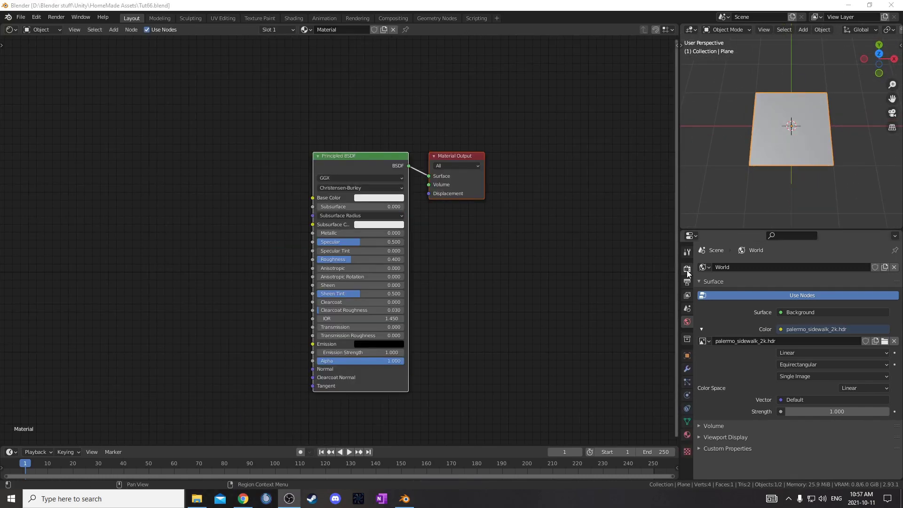
- Set the render engine to Cycles with the Experimental feature set and GPU Compute as the device
click(687, 269)
click(815, 266)
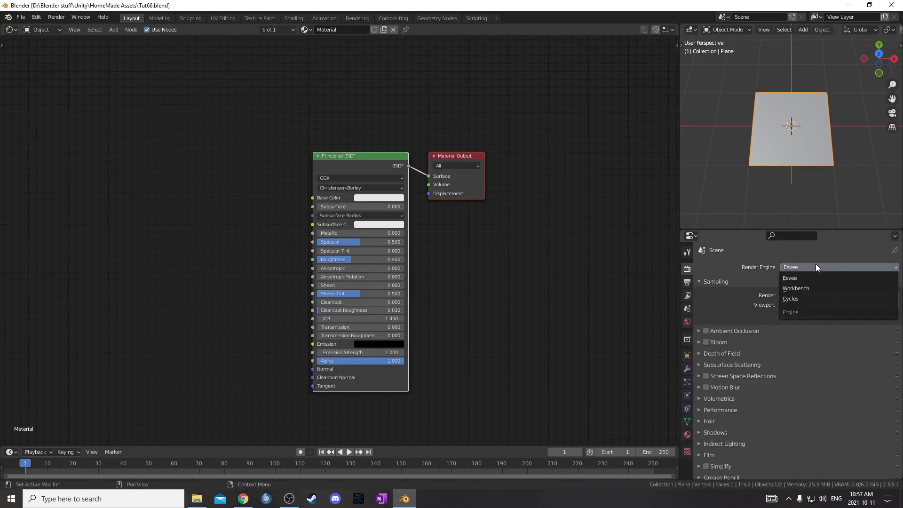
click(817, 298)
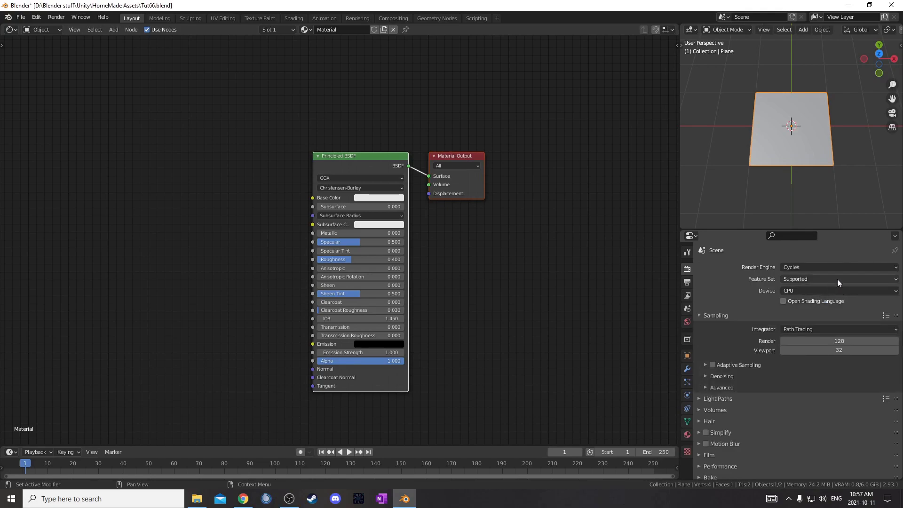
click(836, 278)
click(838, 300)
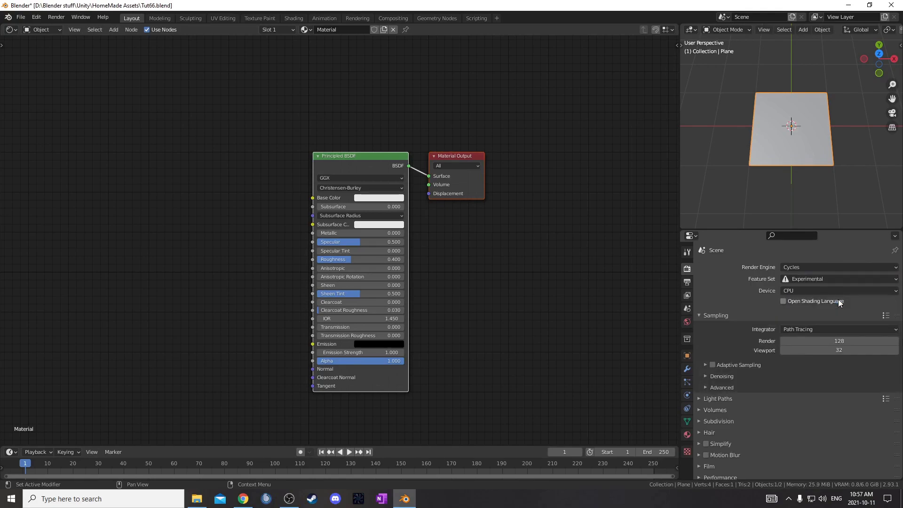
click(837, 290)
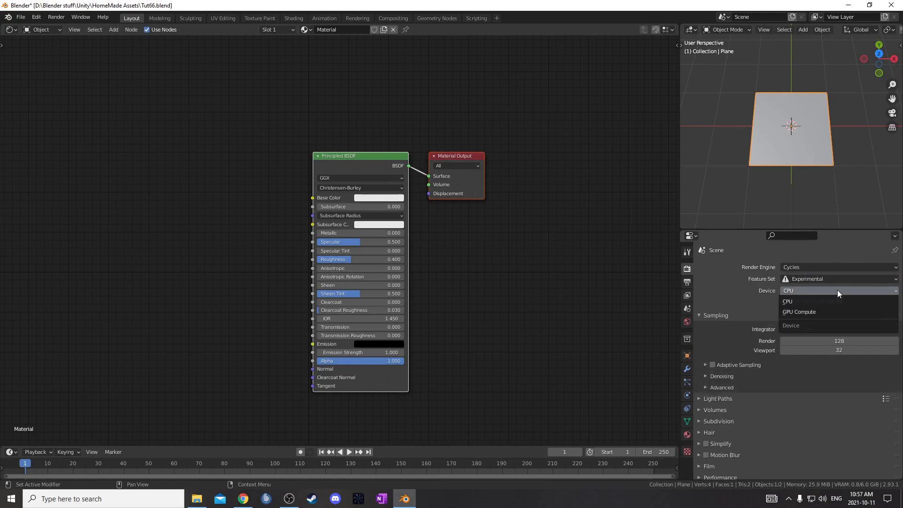
click(817, 311)
- Add a Subdivision modifier to the plane, set to Simple with Adaptive Subdivision enabled, and raise its viewport levels
click(687, 368)
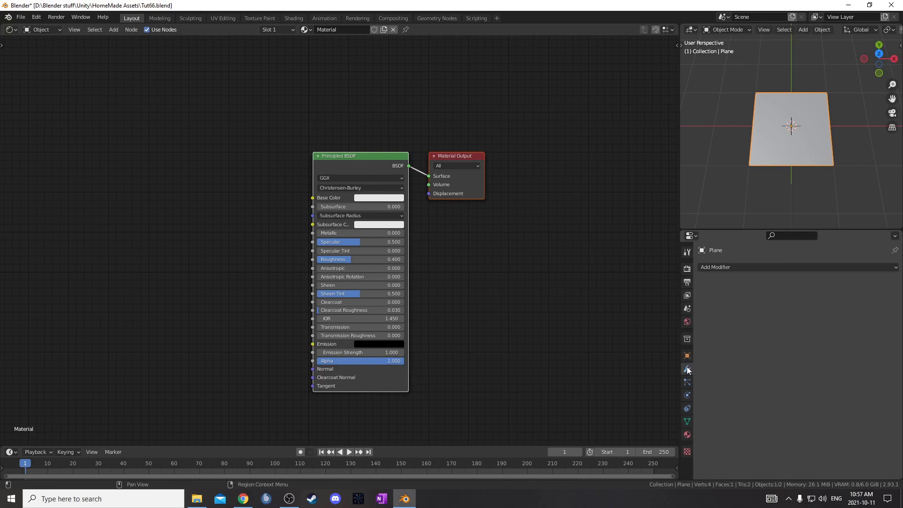
click(764, 266)
click(716, 441)
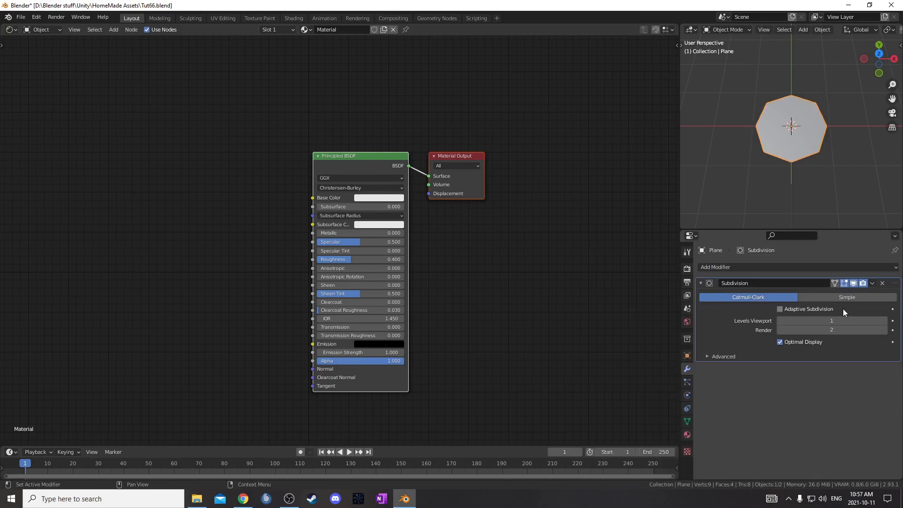
click(849, 298)
click(799, 311)
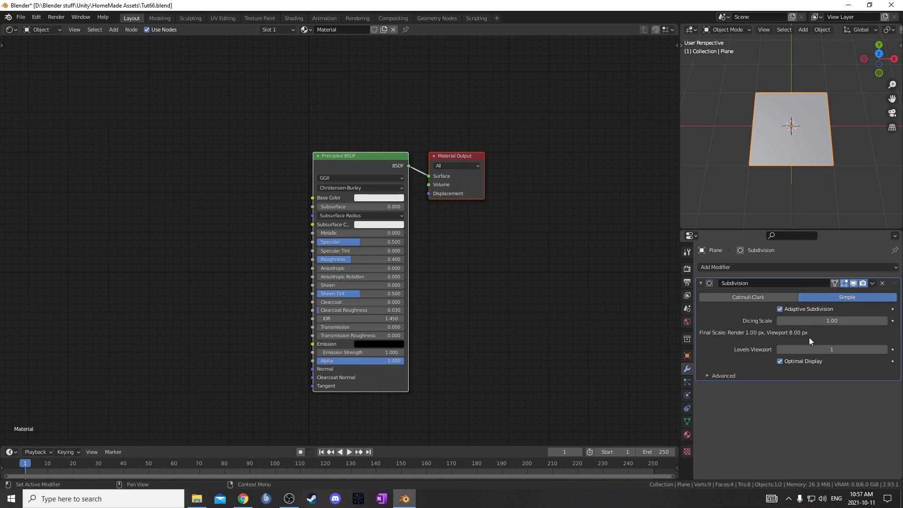
click(826, 349)
key(Return)
- Set the material's surface displacement method to Displacement Only
click(687, 434)
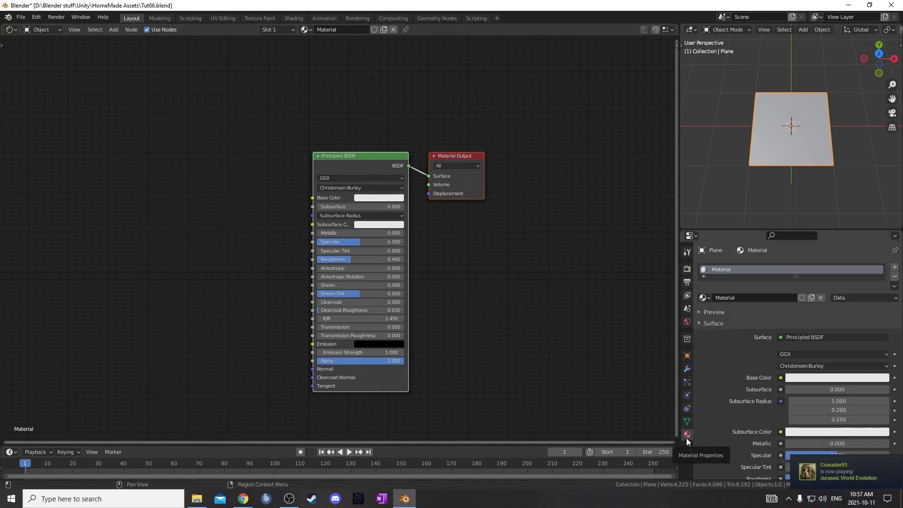
scroll(738, 386, down, 14)
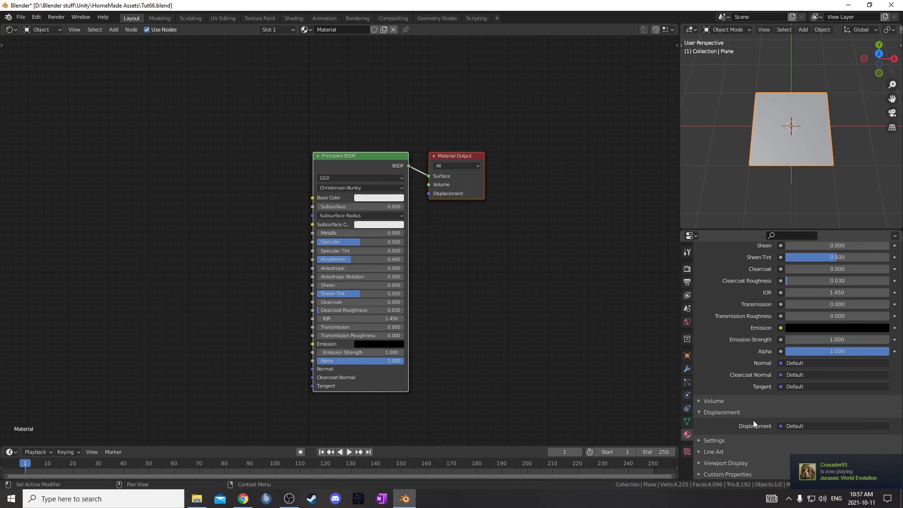
click(711, 437)
scroll(742, 421, down, 5)
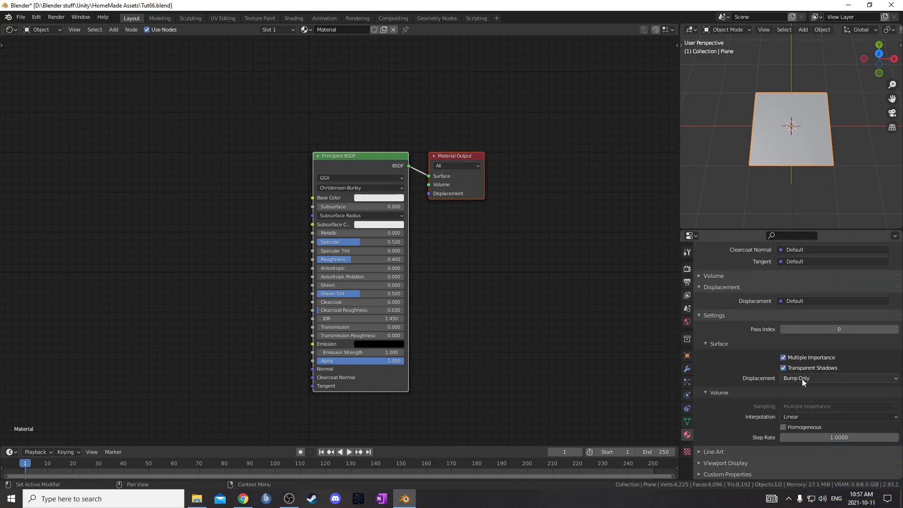
click(813, 378)
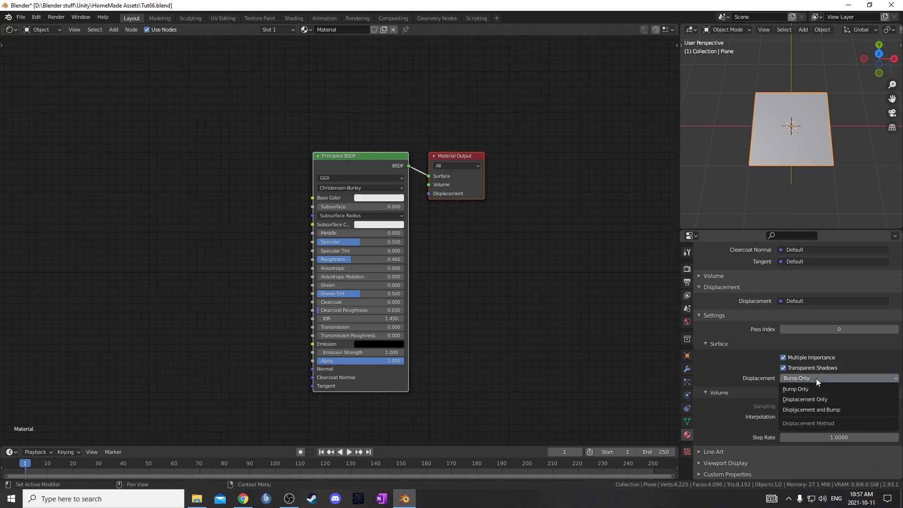
click(828, 400)
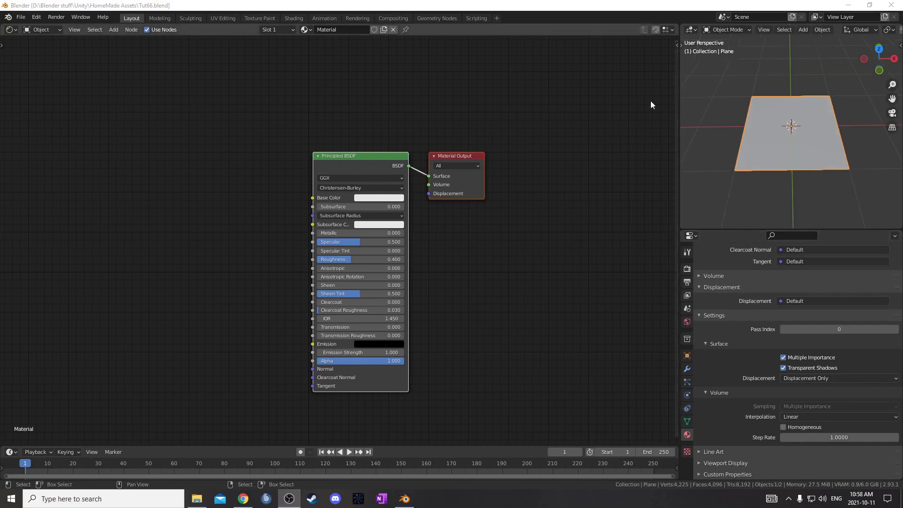
- Switch the 3D Viewport to Rendered shading and view the plane against the HDR background
middle_drag(762, 95, 787, 105)
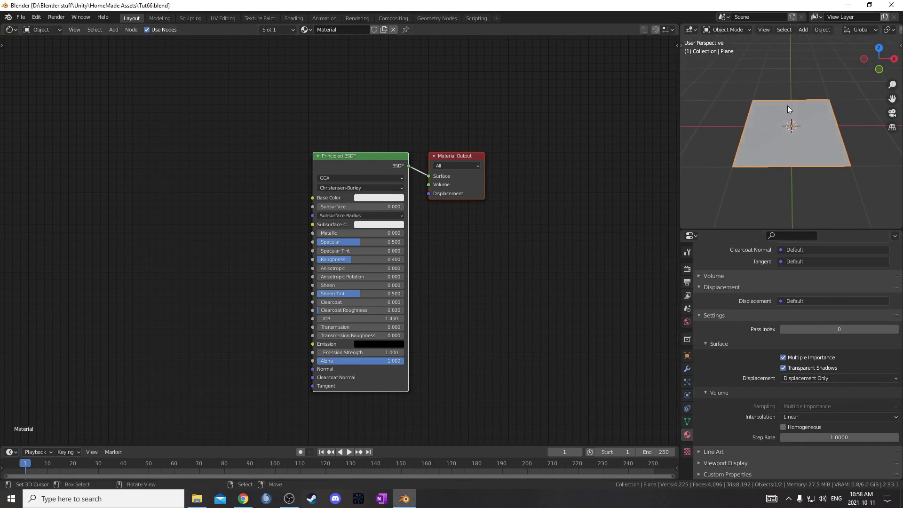
key(z)
click(782, 87)
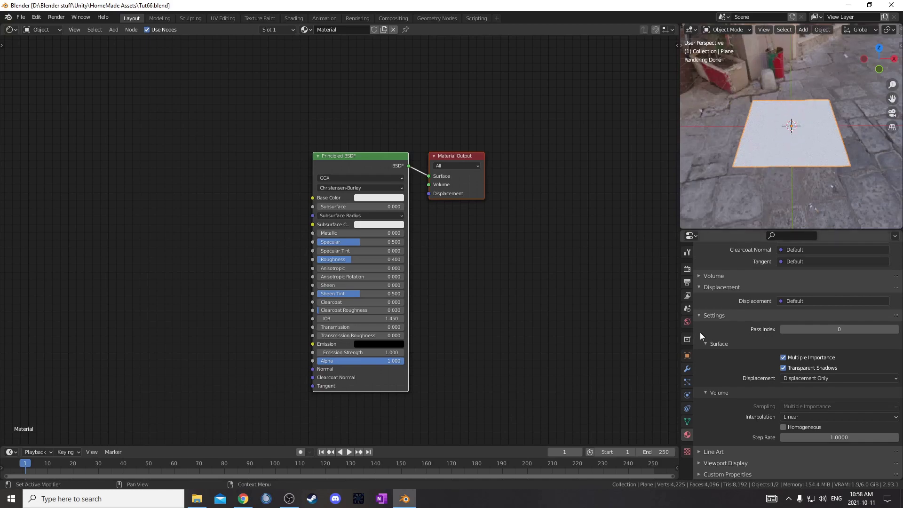
middle_drag(790, 135, 787, 72)
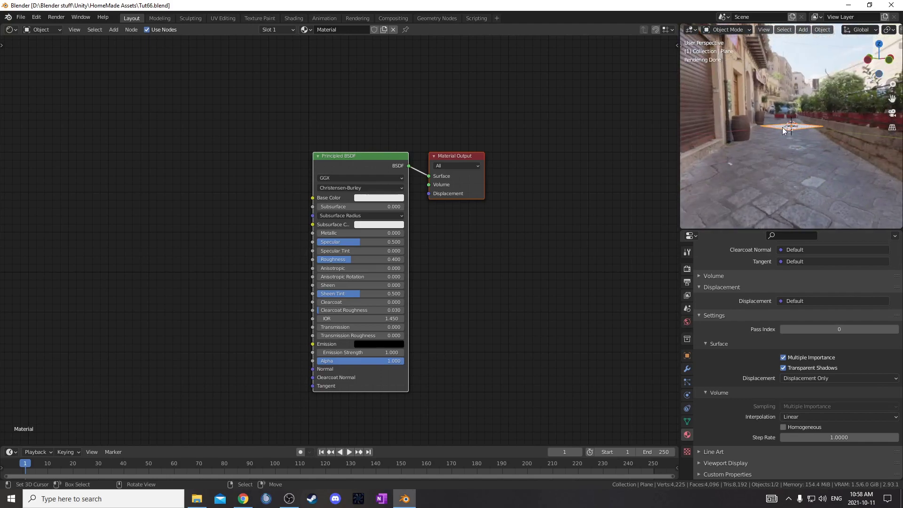
- Hide the HDR background from the camera by disabling Camera in the world's ray visibility settings
click(687, 322)
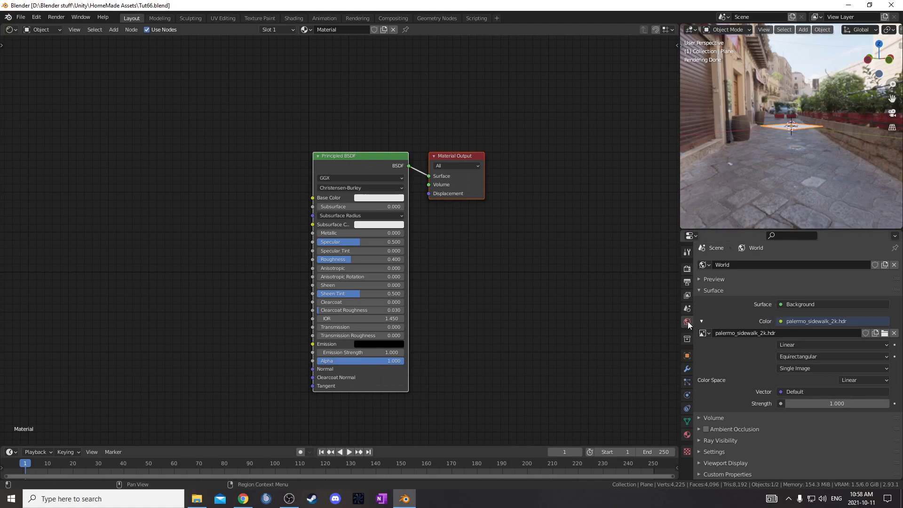
click(708, 439)
scroll(736, 428, down, 3)
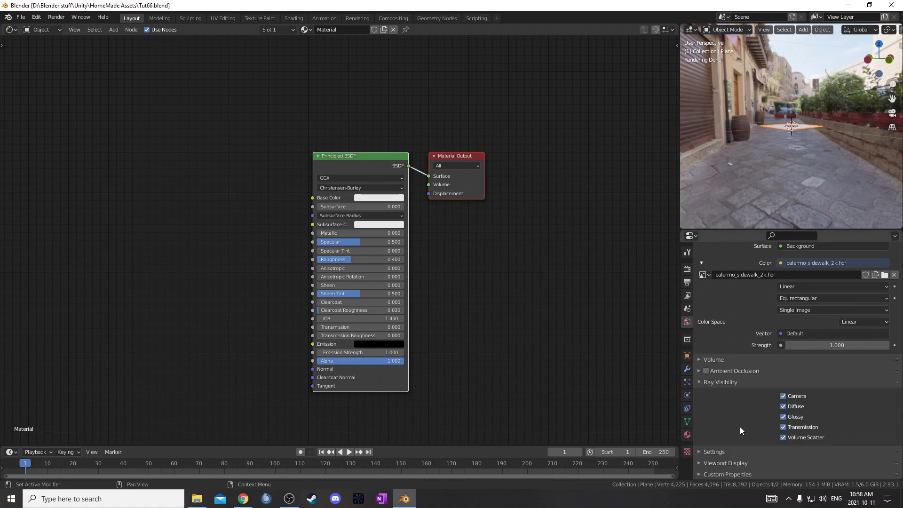
click(783, 397)
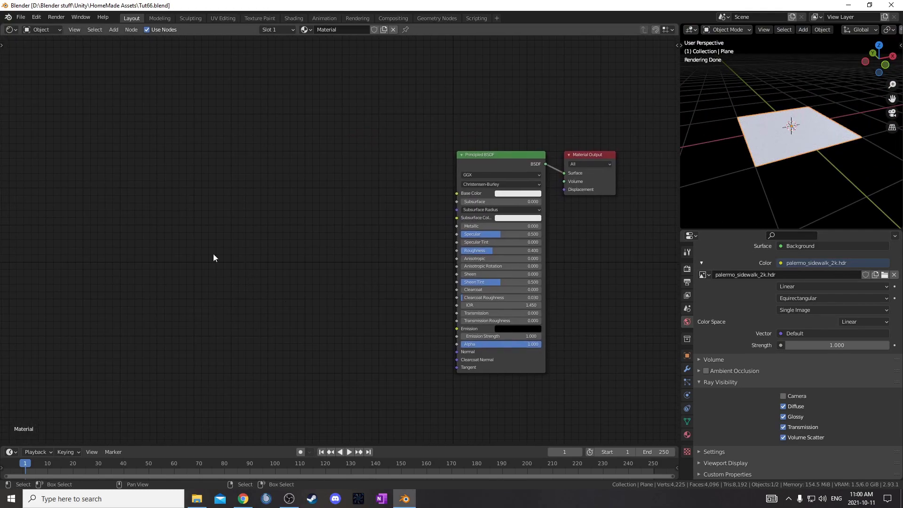
- Add a Wave Texture node to the material, placed ahead of the Principled BSDF node
middle_drag(266, 252, 291, 248)
key(shift+a)
click(281, 226)
text(wave)
click(302, 253)
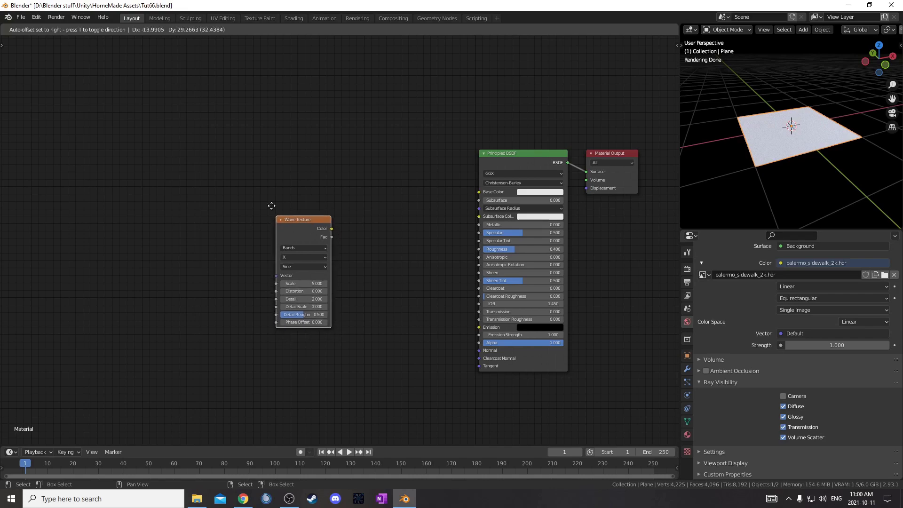
click(283, 177)
- Reposition the Wave Texture node and preview its Color output on the plane
scroll(268, 176, up, 2)
drag(269, 199, 256, 167)
ctrl+shift+click(269, 159)
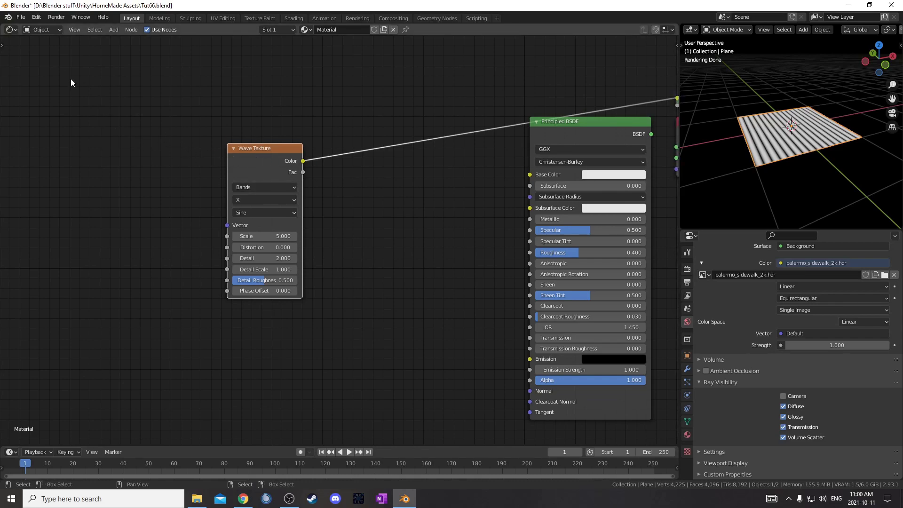
- Search the add-on preferences for "node" and check whether the Node Wrangler add-on is enabled
click(37, 17)
click(69, 152)
click(42, 114)
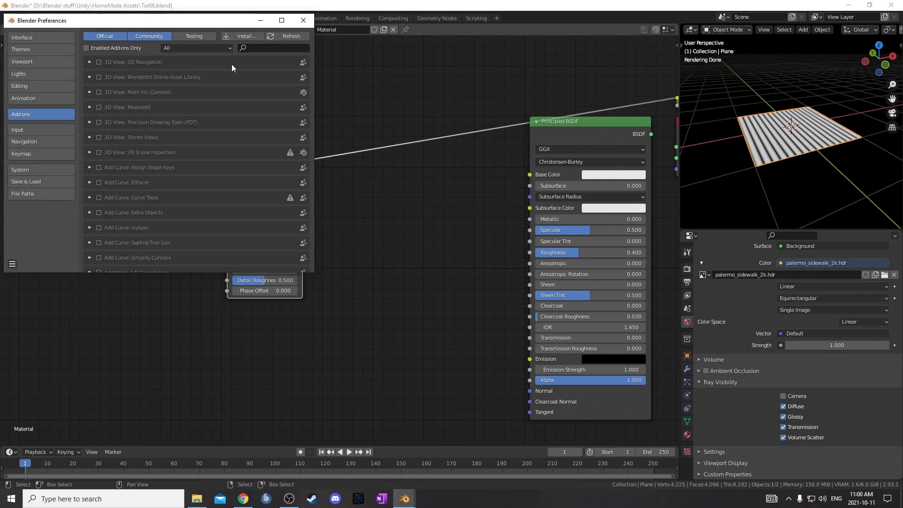
click(264, 48)
text(node)
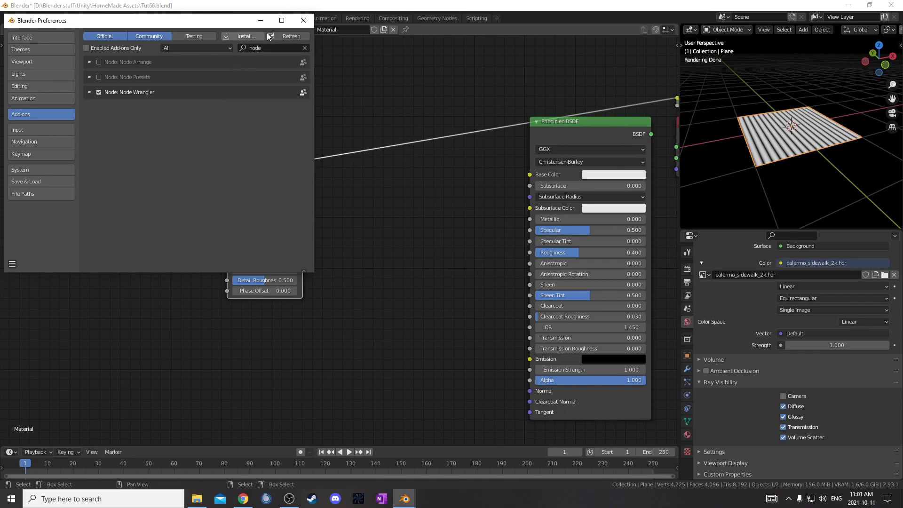
click(303, 20)
- Move the Wave Texture node aside and add Texture Coordinate and Mapping nodes feeding its Vector input
drag(266, 152, 302, 153)
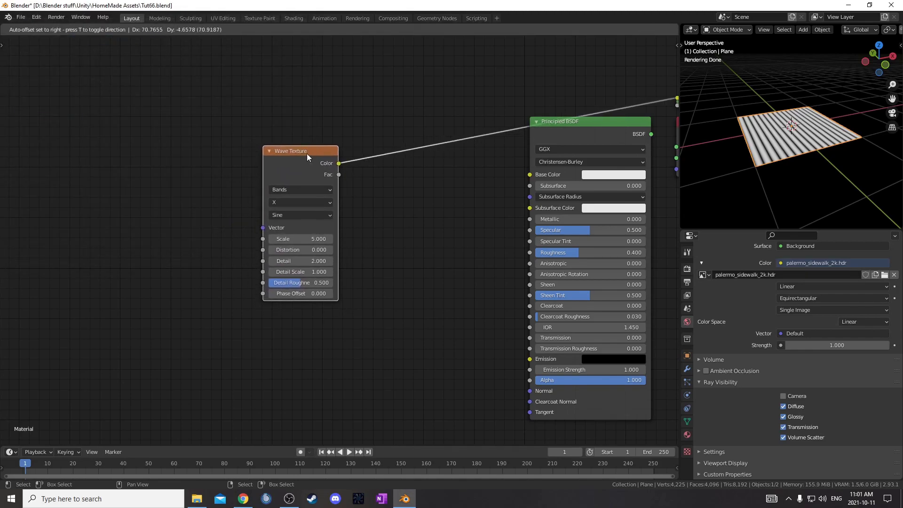
scroll(306, 211, down, 6)
middle_drag(291, 216, 335, 220)
key(ctrl+t)
scroll(272, 220, up, 4)
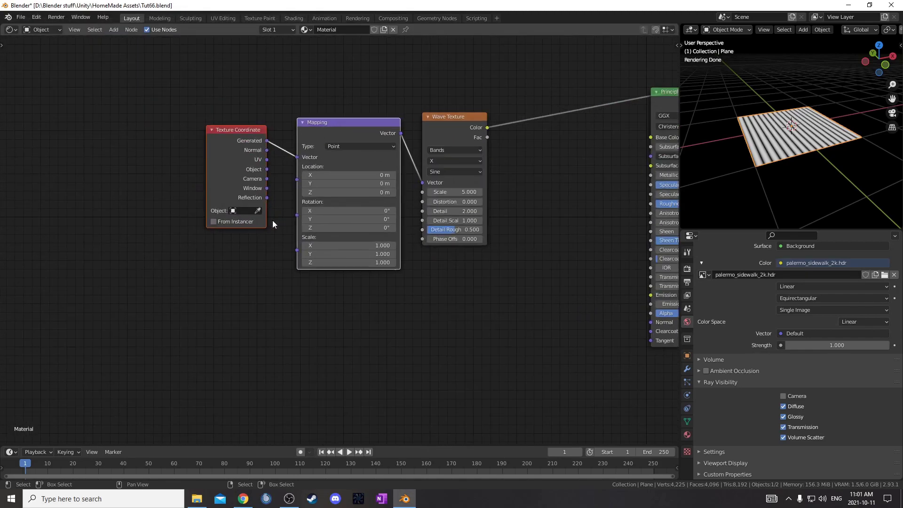
middle_drag(170, 231, 297, 220)
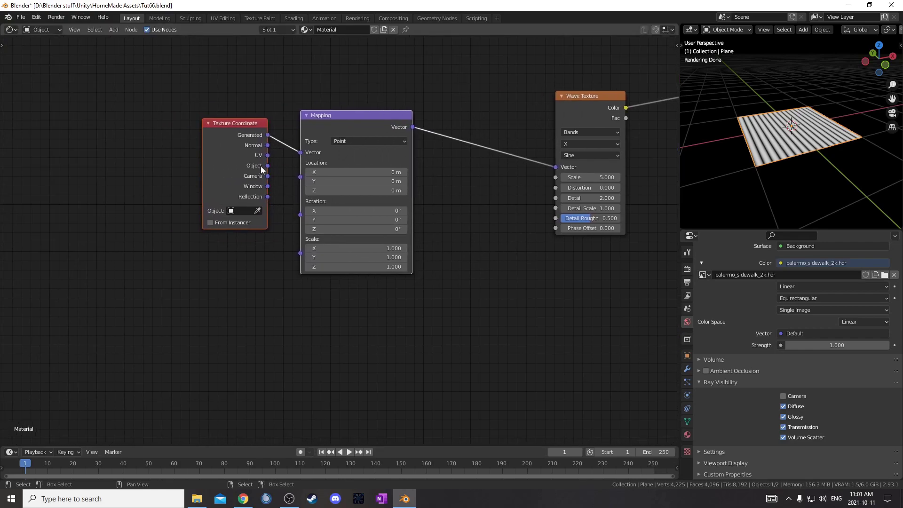
- Connect the Texture Coordinate node's Object output to the Mapping node's Vector input and tidy the node placement
drag(269, 165, 303, 155)
scroll(301, 235, down, 4)
middle_drag(281, 236, 328, 245)
drag(299, 199, 261, 188)
scroll(600, 132, up, 1)
- Reposition the Wave Texture node and set its bands direction to Y
middle_drag(600, 132, 389, 195)
drag(389, 194, 365, 151)
click(396, 177)
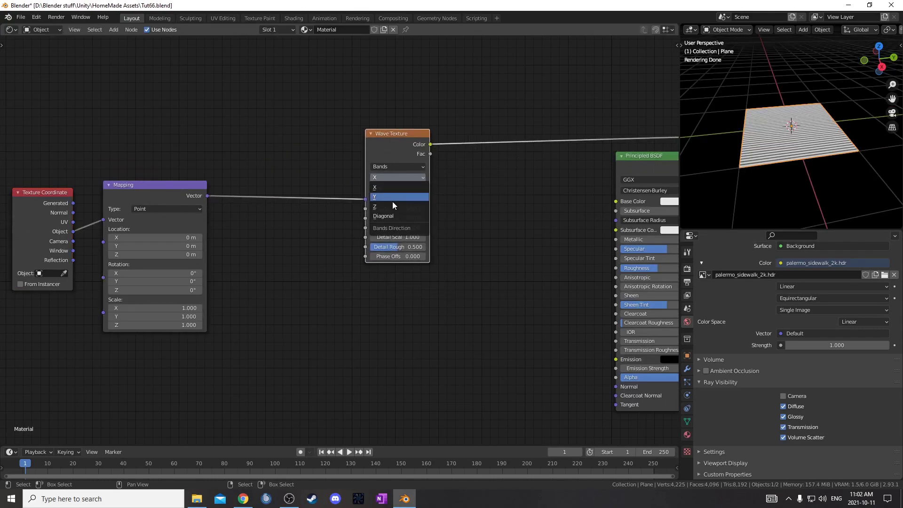
click(392, 198)
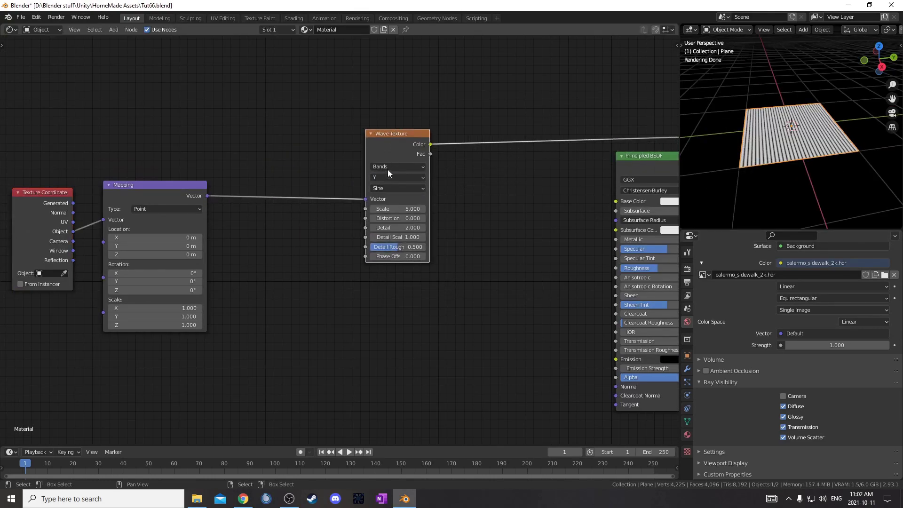
- Align the camera to a slightly raised front view of the plane
middle_drag(791, 155, 768, 134)
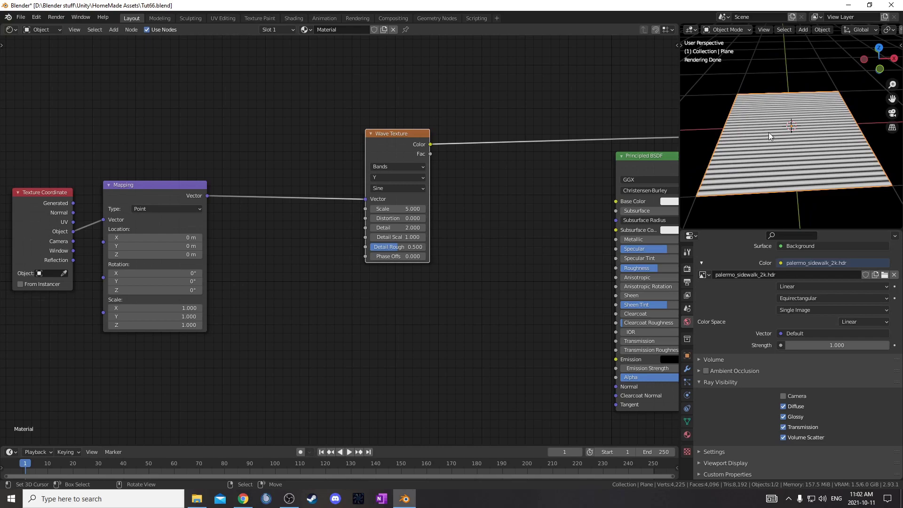
key(KP_1)
key(KP_8)
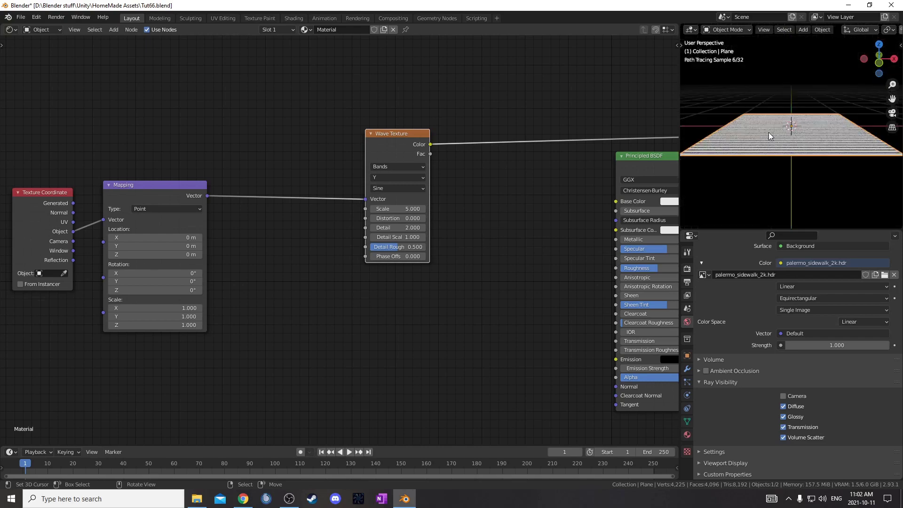
mouse_move(779, 136)
middle_down()
mouse_move(780, 156)
mouse_move(774, 148)
middle_up()
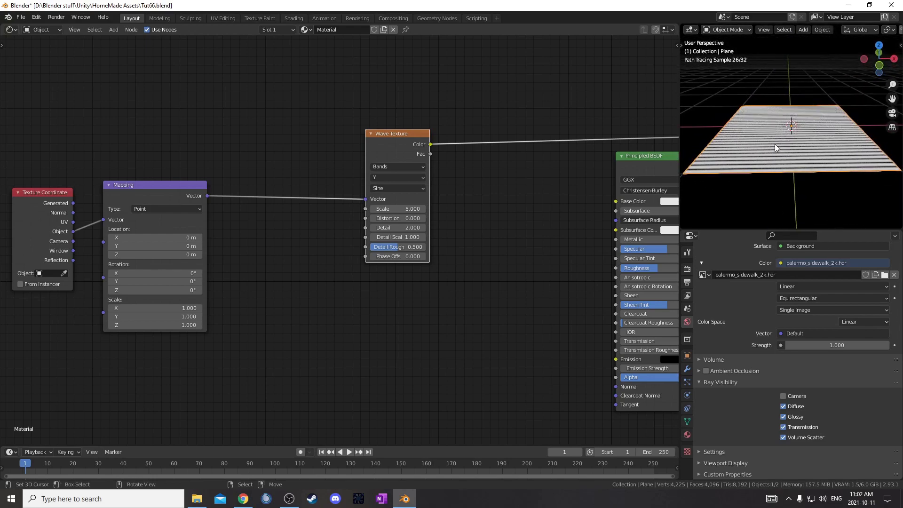
key(KP_1)
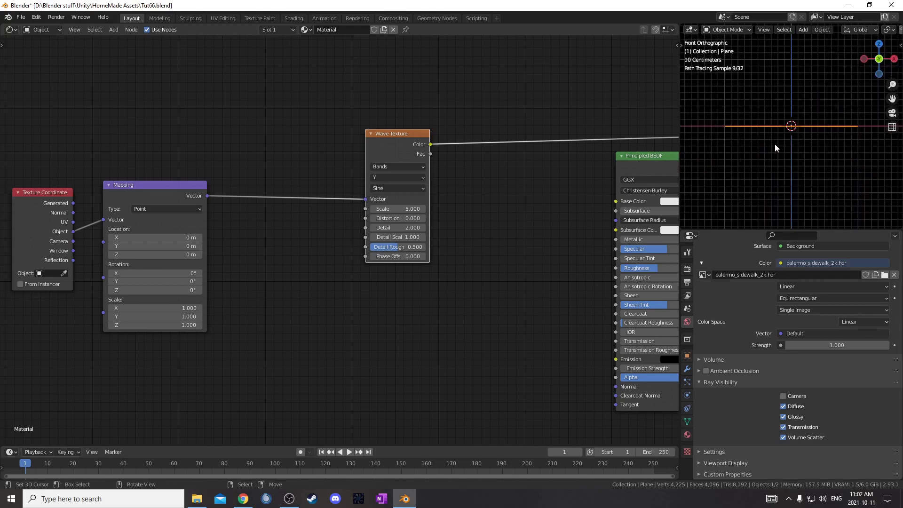
key(KP_8)
key(KP_0)
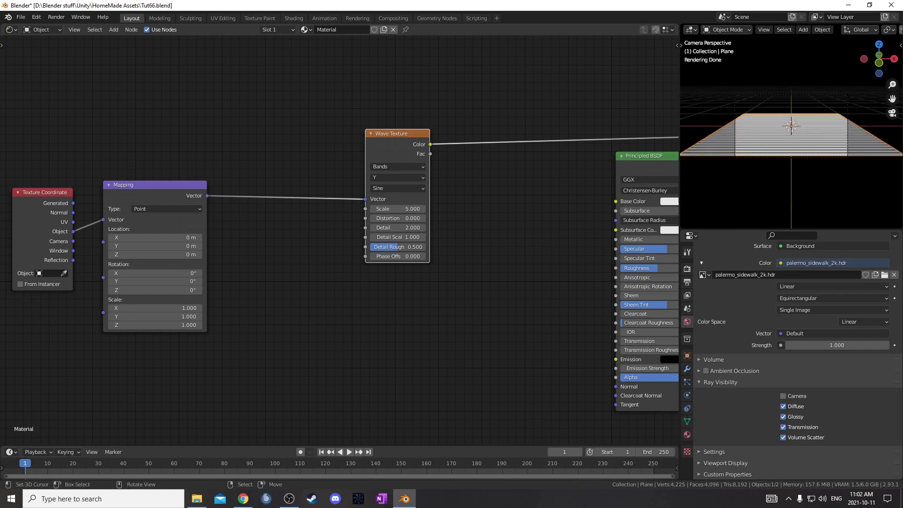
- Add a Displacement node on the link coming from the Wave Texture's Color output
scroll(451, 246, up, 2)
key(shift+a)
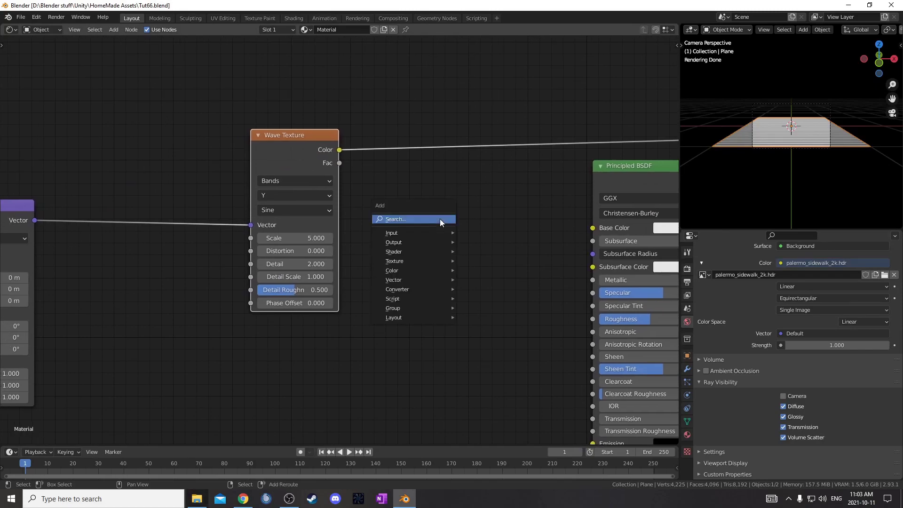
click(440, 219)
text(disp)
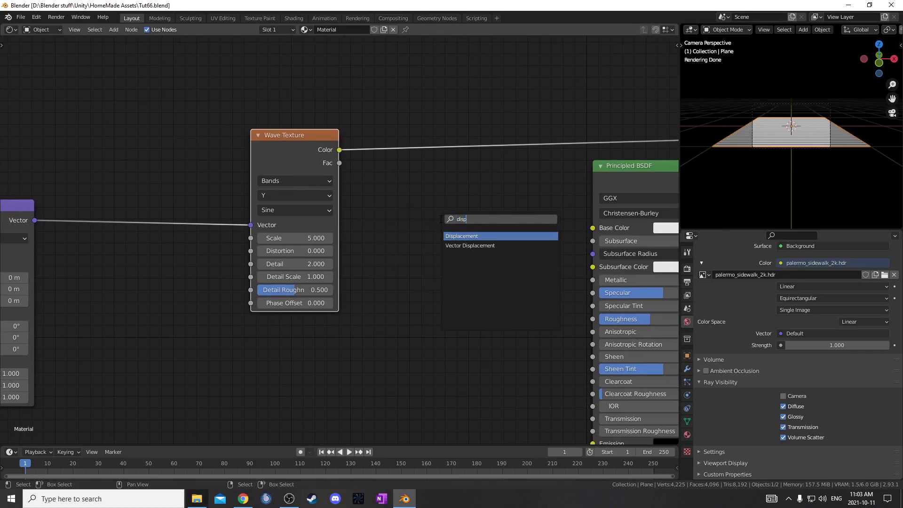
key(Return)
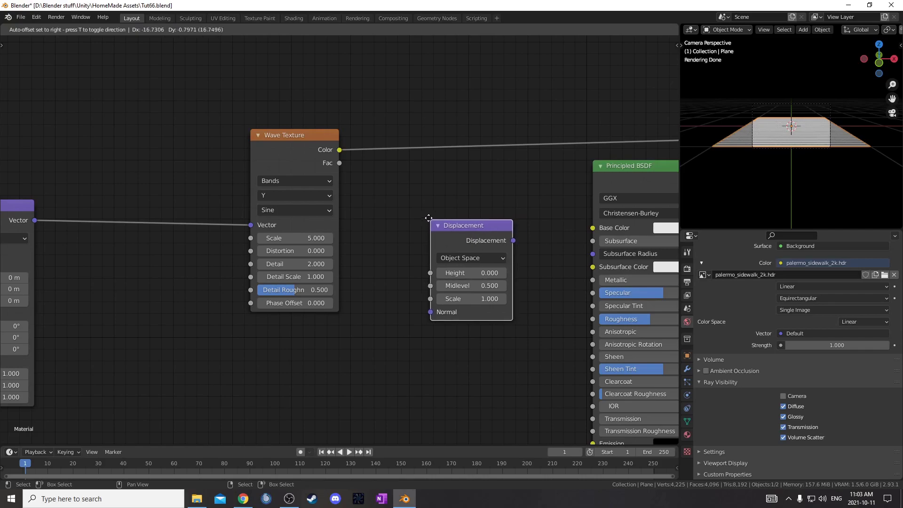
click(432, 119)
- Reposition the Displacement node and move the Wave Texture's Color link from its Normal input to its Height input
scroll(465, 257, up, 3)
middle_drag(468, 258, 360, 331)
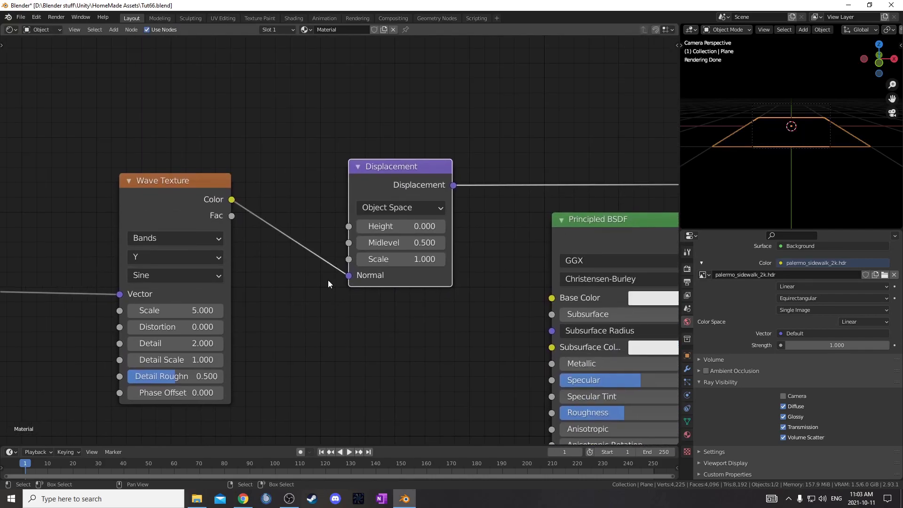
drag(408, 185, 418, 201)
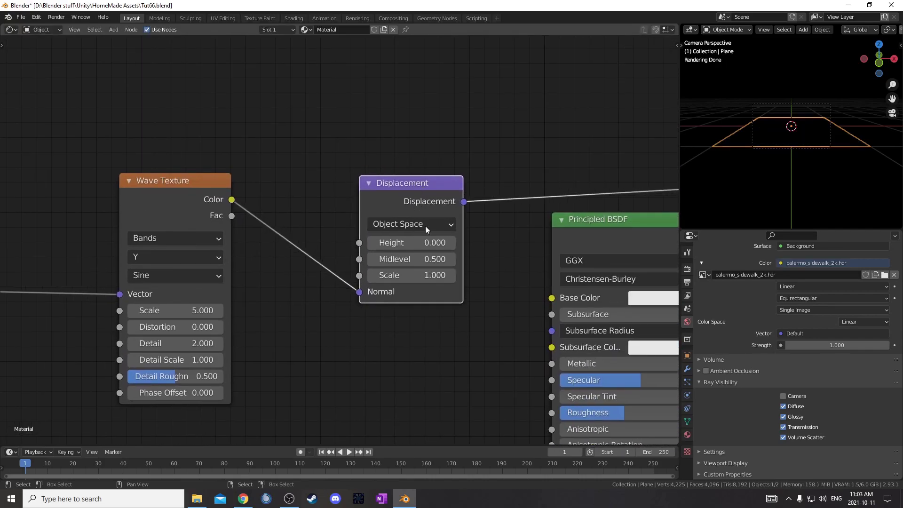
drag(359, 293, 360, 245)
- Connect the Principled BSDF to the Material Output's Surface and the Displacement node to its Displacement input
middle_drag(512, 236, 312, 171)
scroll(313, 172, down, 2)
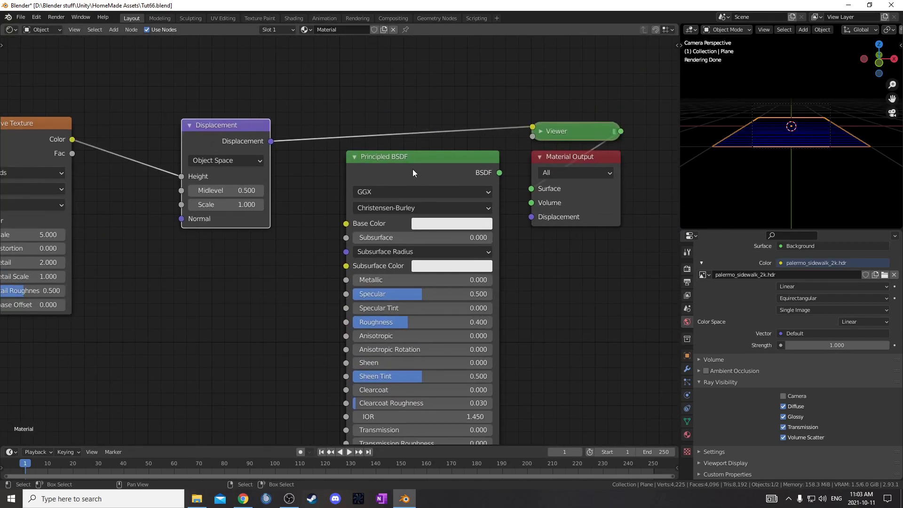
ctrl+shift+click(413, 167)
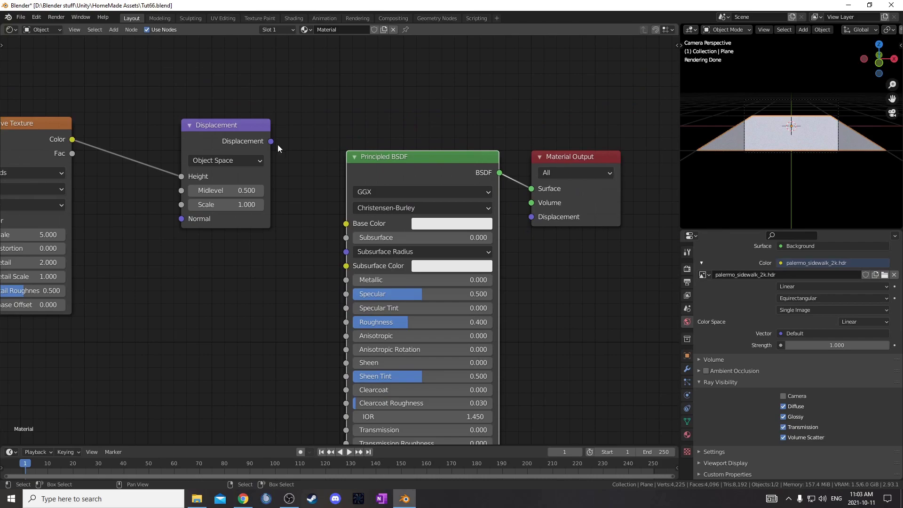
drag(271, 142, 531, 218)
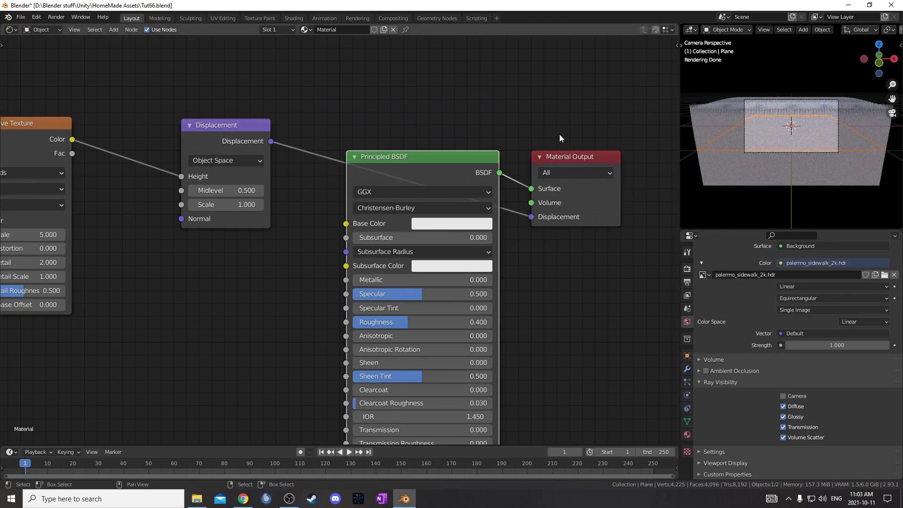
- Move the Principled BSDF node above the displacement chain, clear of the other nodes
scroll(492, 195, down, 3)
drag(383, 307, 403, 28)
mouse_move(791, 180)
middle_down()
mouse_move(767, 154)
mouse_move(763, 128)
mouse_move(753, 126)
middle_up()
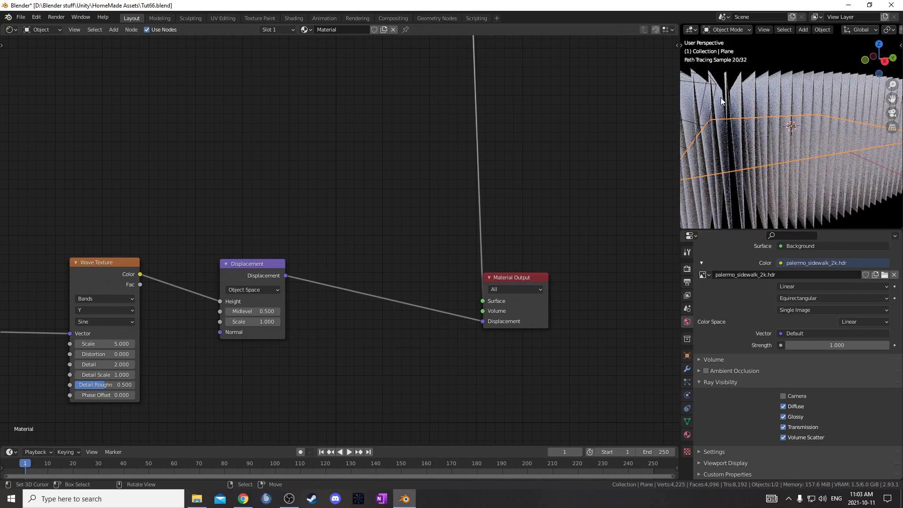
scroll(364, 410, down, 5)
key(g)
click(341, 243)
scroll(374, 287, up, 7)
middle_drag(399, 349, 433, 318)
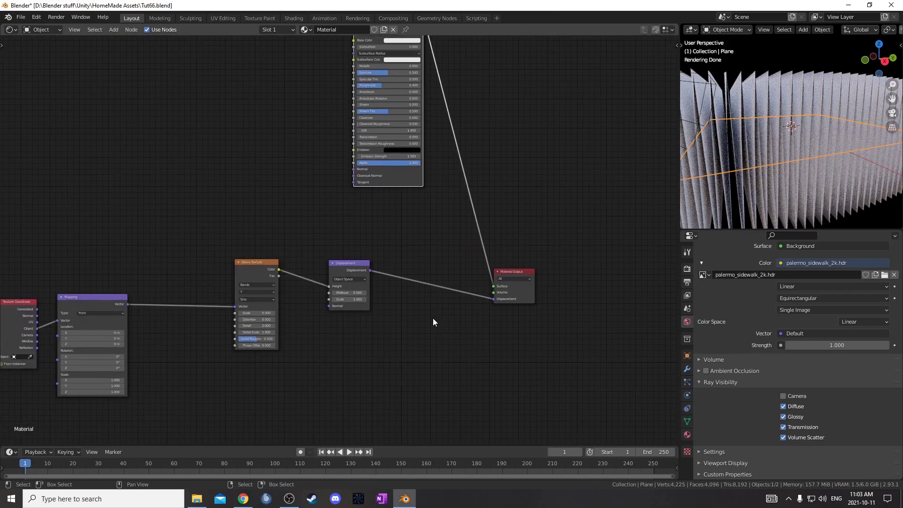
- Set the Displacement node's Scale to 0.1 and inspect the displaced plane
scroll(433, 318, up, 4)
middle_drag(358, 381, 451, 265)
click(446, 266)
text(0.1)
key(Return)
middle_drag(814, 181, 766, 179)
scroll(789, 179, up, 4)
scroll(761, 179, down, 3)
scroll(761, 179, down, 3)
mouse_move(801, 171)
middle_down()
mouse_move(835, 159)
mouse_move(823, 163)
middle_up()
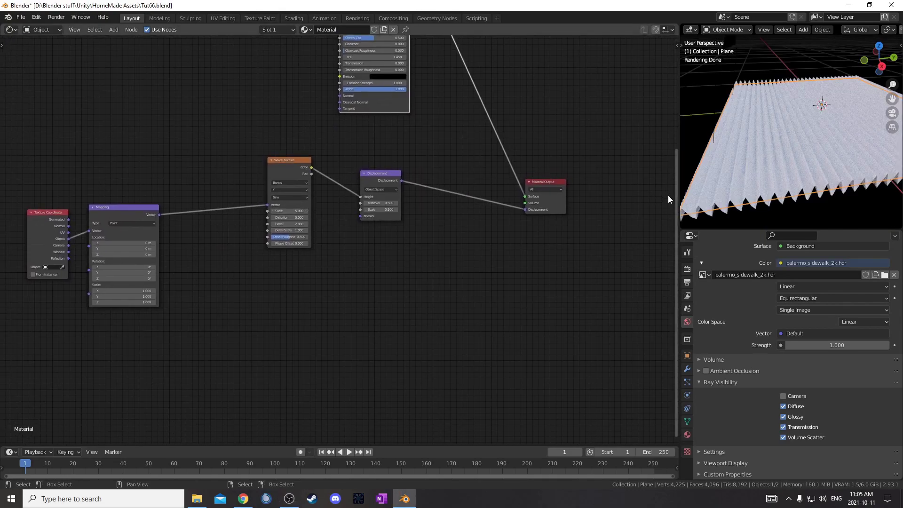
- Preview the Wave Texture's Color output on the displaced plane and check the plane's Subdivision modifier settings
ctrl+shift+click(298, 150)
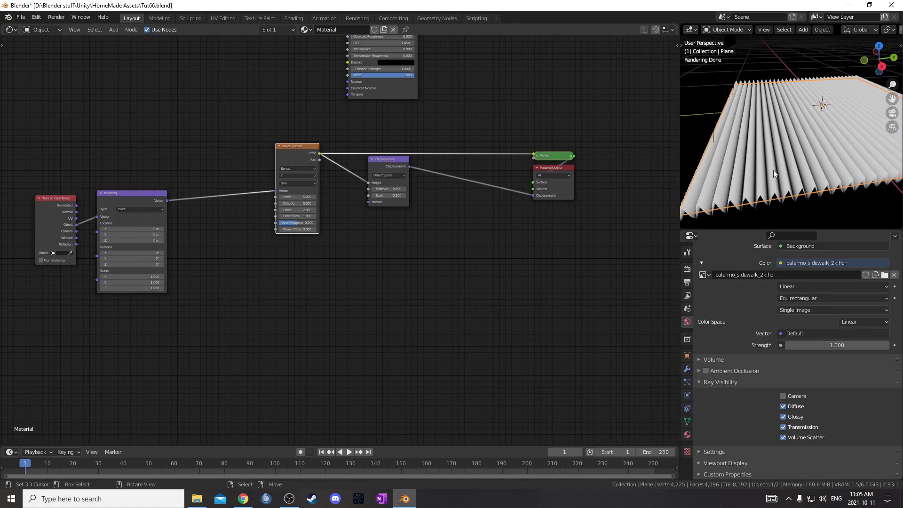
middle_drag(344, 283, 342, 307)
scroll(806, 142, up, 3)
shift+middle_drag(806, 142, 783, 138)
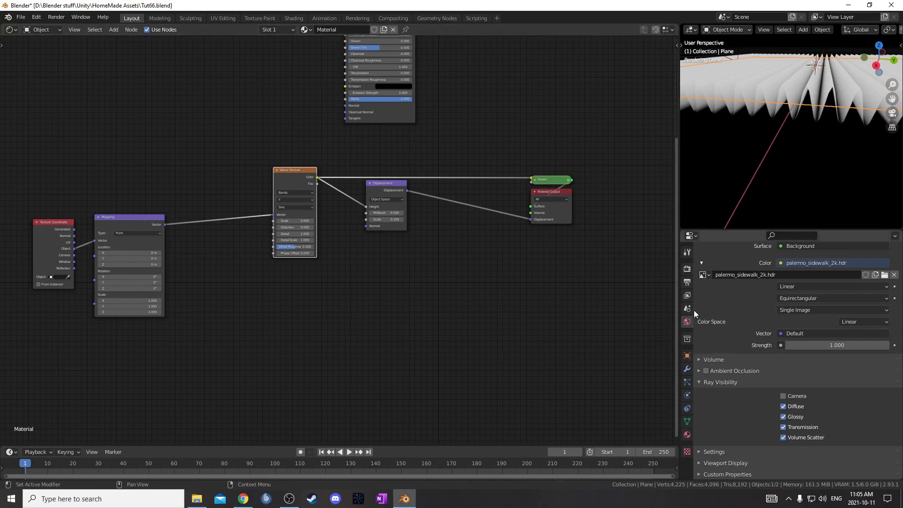
click(687, 368)
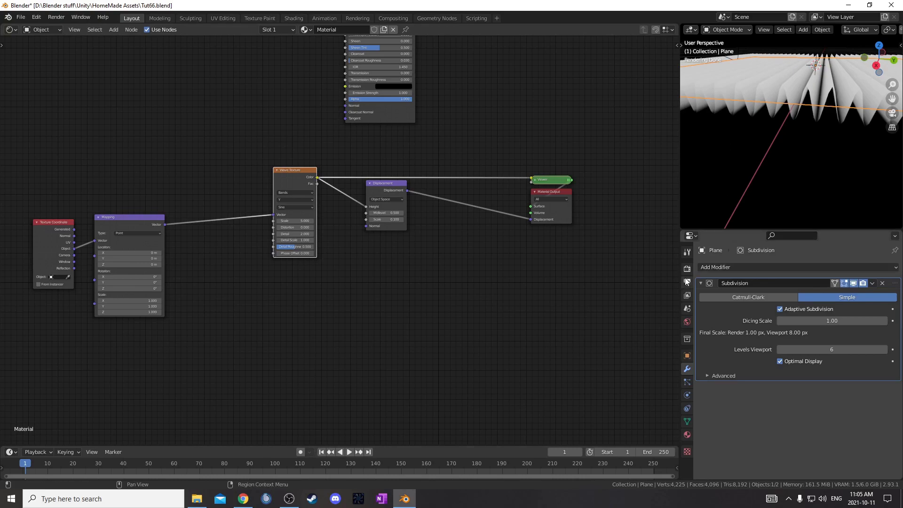
scroll(351, 186, up, 4)
middle_drag(771, 162, 770, 167)
- Insert a ColorRamp node between the Wave Texture's Color output and the Displacement node's Height input
middle_drag(214, 348, 286, 337)
drag(357, 175, 323, 176)
key(shift+a)
click(438, 246)
text(color)
key(Return)
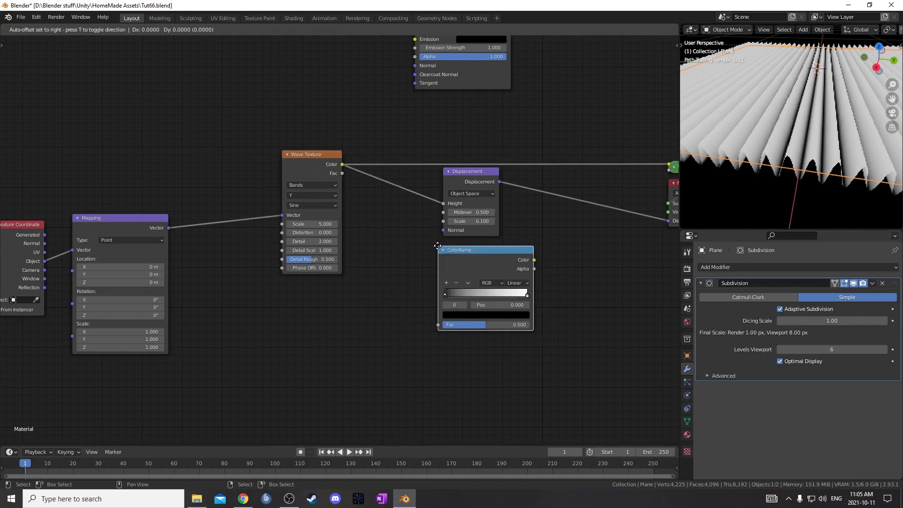
click(392, 171)
scroll(468, 253, up, 1)
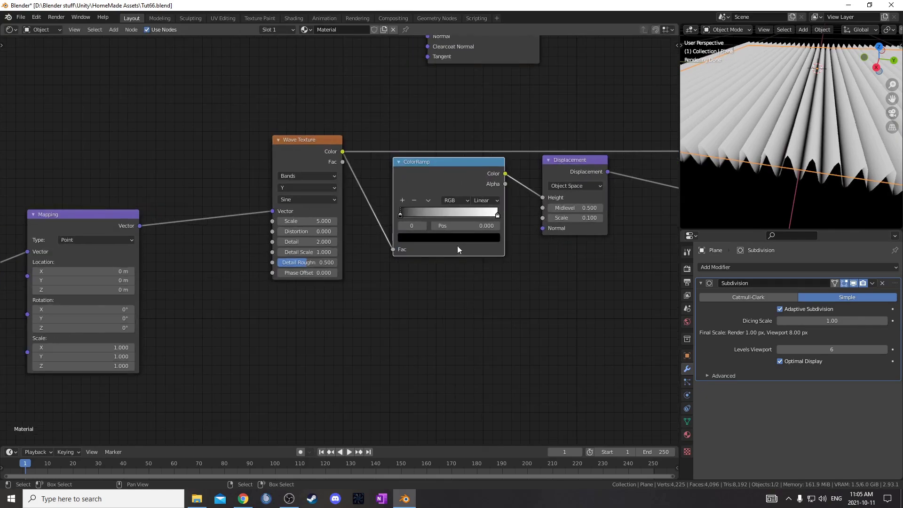
- Set the ColorRamp's black stop to position 0.5
drag(402, 214, 450, 214)
key(KP_Decimal)
click(468, 220)
click(363, 263)
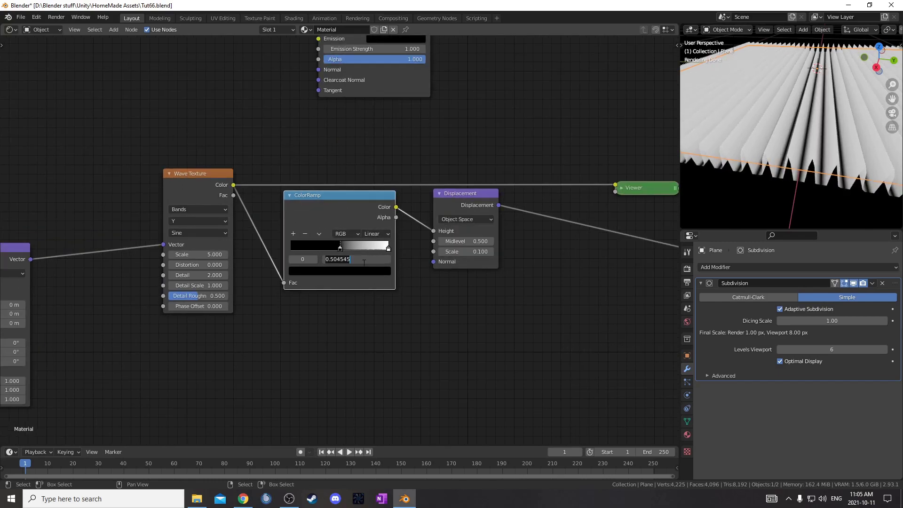
text(.5)
key(Return)
scroll(356, 194, down, 2)
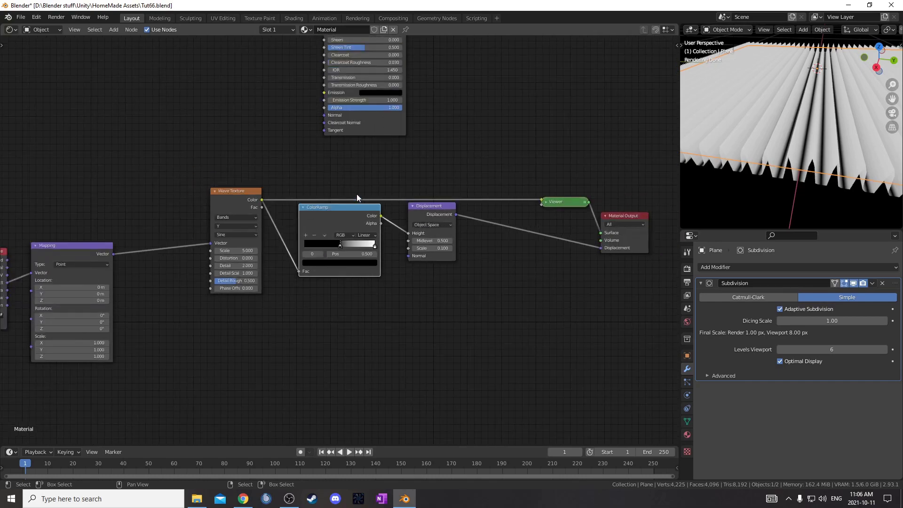
- Preview the ColorRamp's Color output on the displaced plane
shift+middle_drag(771, 155, 754, 96)
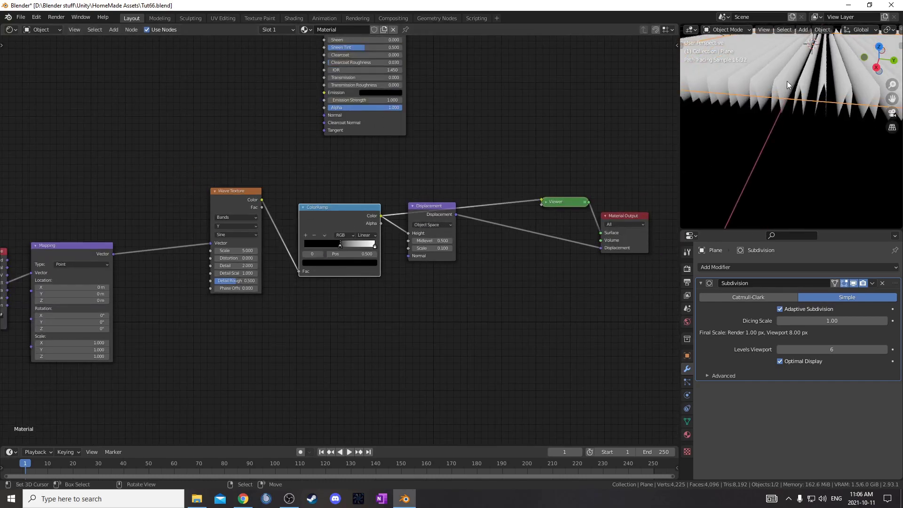
scroll(383, 164, down, 2)
scroll(772, 87, up, 1)
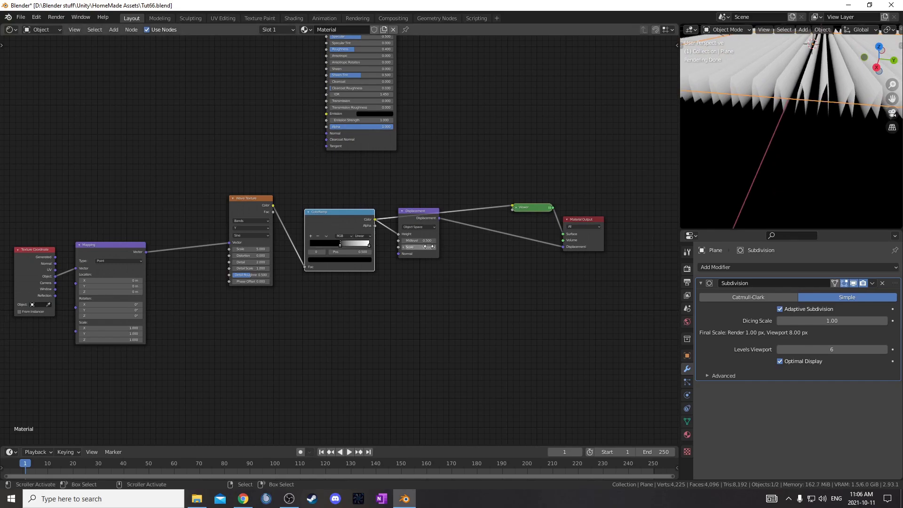
- Set the Displacement node's Scale to 0 to view the pattern on the flat plane, and restore it to 0.1
key(Return)
scroll(441, 291, up, 2)
click(412, 234)
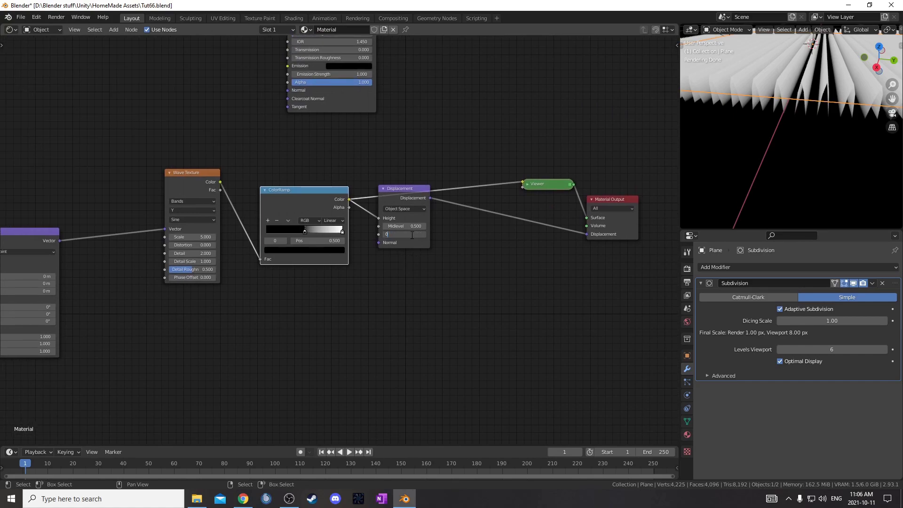
key(Return)
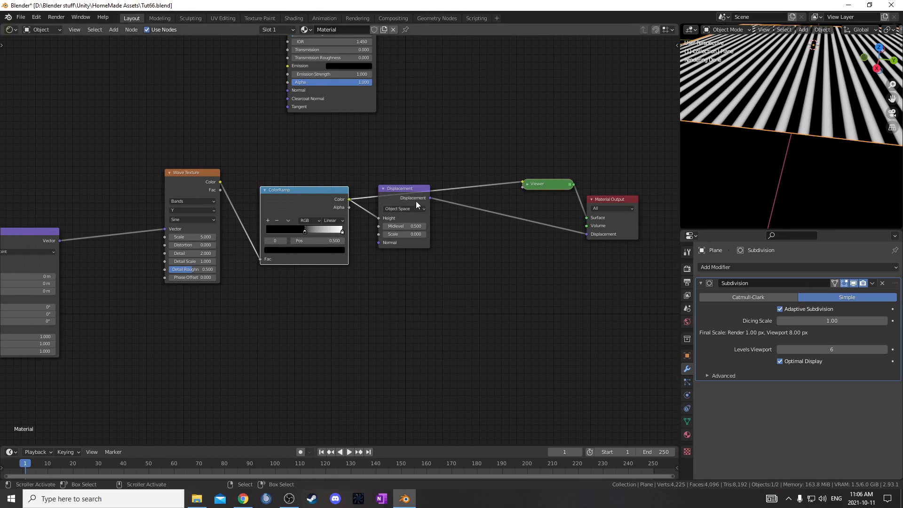
click(424, 234)
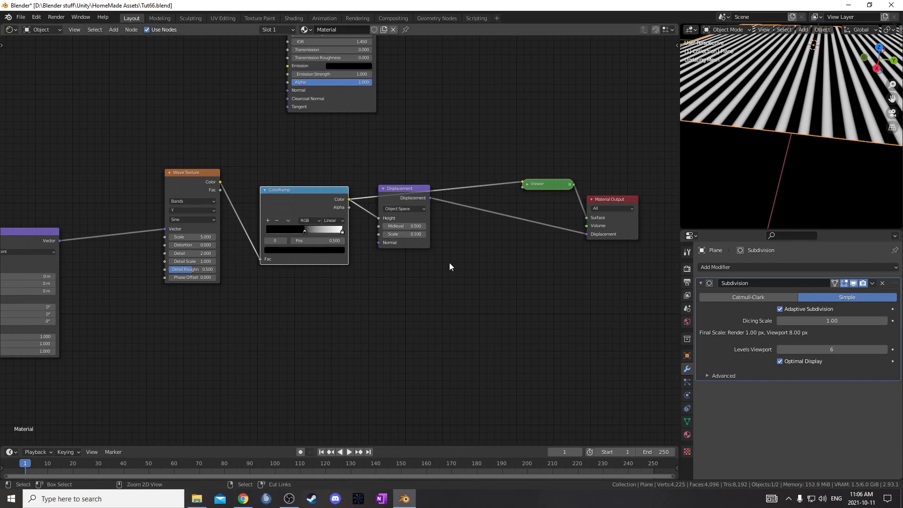
- Reconnect the Principled BSDF to the Material Output's Surface to view the shaded displacement
middle_drag(826, 98, 820, 87)
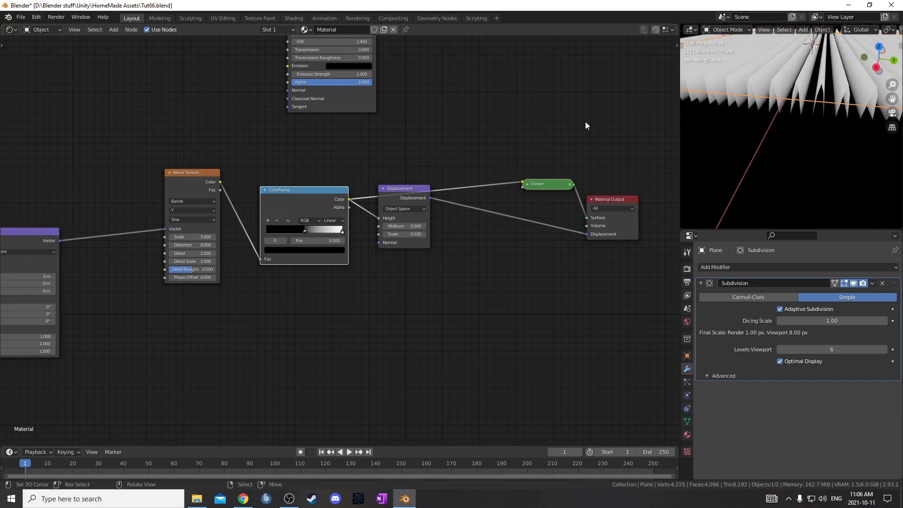
ctrl+shift+click(359, 98)
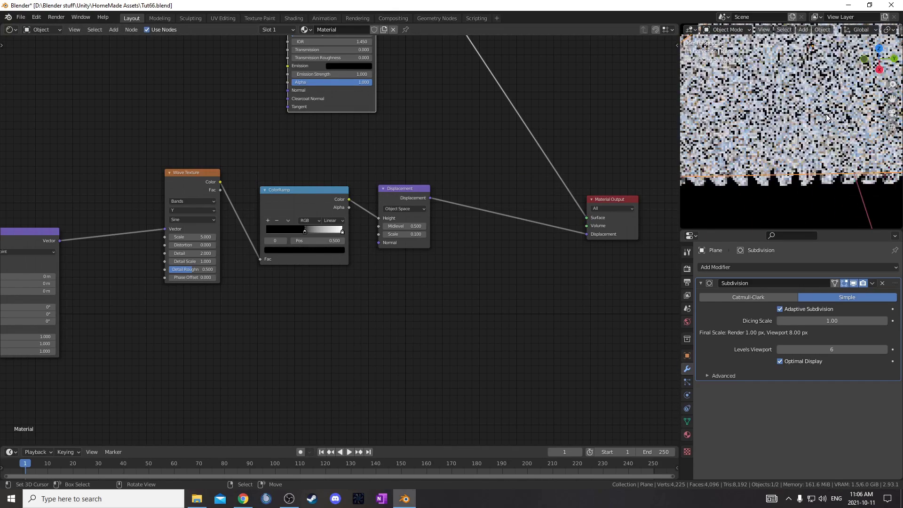
- Try moving the ColorRamp's white stop to about 0.74 and undo the change
middle_drag(817, 152, 825, 122)
drag(339, 230, 322, 230)
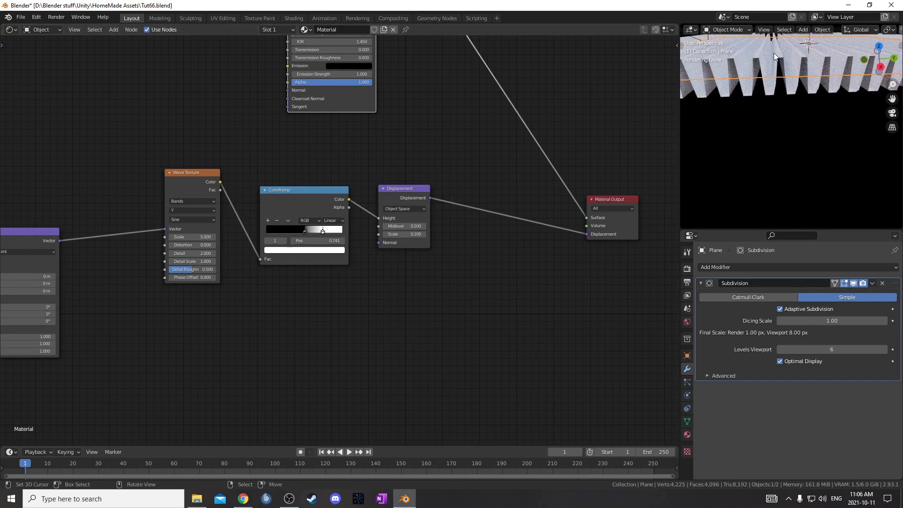
key(ctrl+z)
key(ctrl+z)
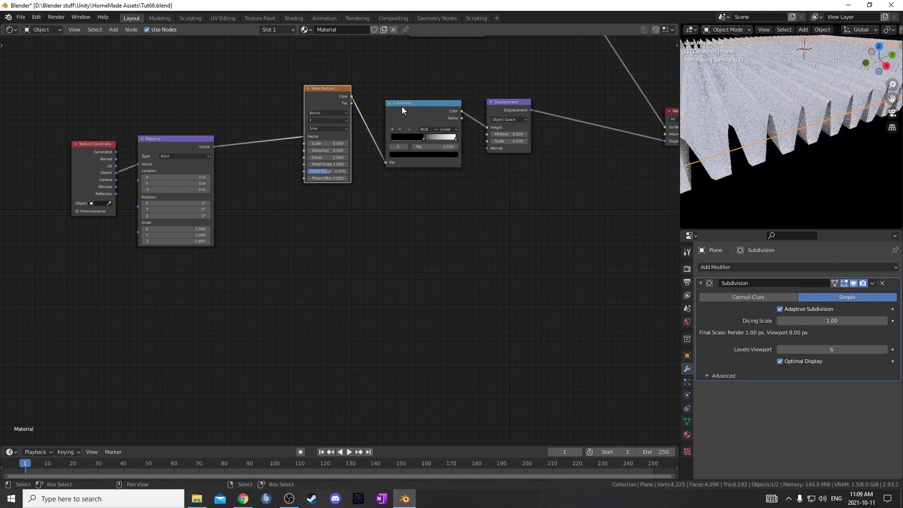
- Duplicate the Wave Texture and ColorRamp nodes below the originals, keeping the copy linked to the Mapping node
shift+click(401, 106)
key(shift+d)
click(409, 257)
scroll(458, 271, up, 2)
- Set the duplicated Wave Texture's bands direction to X and its Scale to 1
click(336, 209)
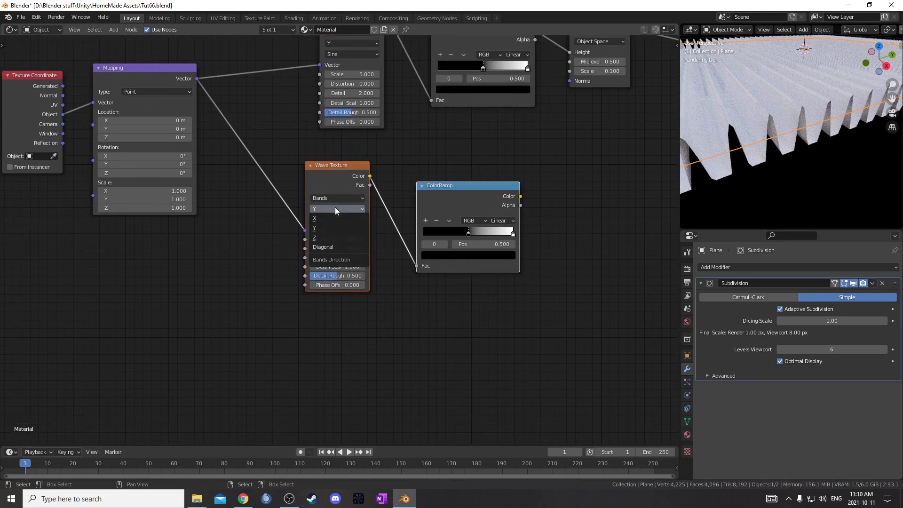
click(337, 218)
click(337, 239)
text(5.0)
key(Return)
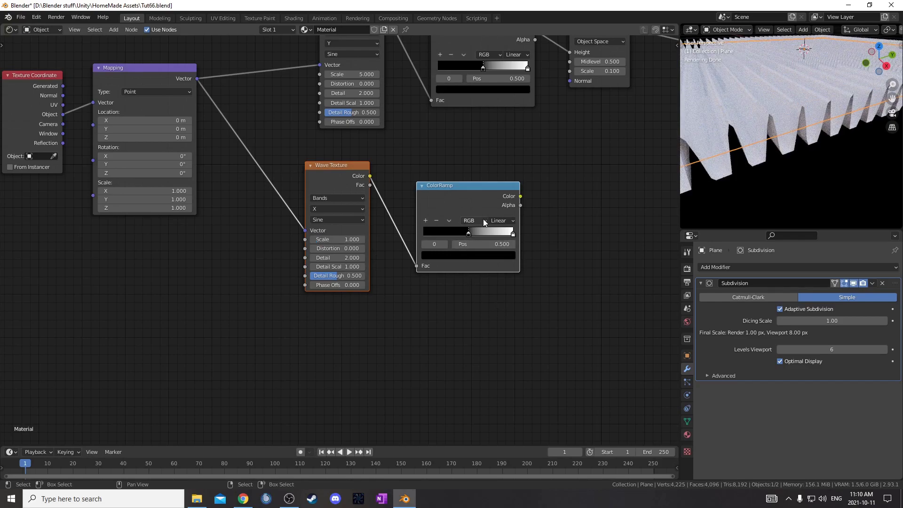
drag(500, 213, 542, 189)
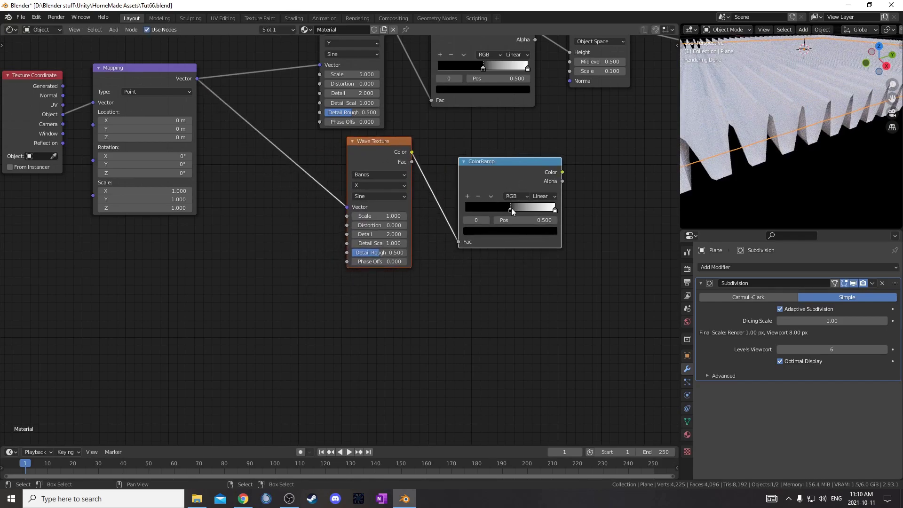
- Set the duplicated ColorRamp's black stop to position 0.35 and its white stop to 0.41
click(520, 220)
text(.35)
key(Return)
click(553, 208)
click(539, 219)
text(.41)
key(Return)
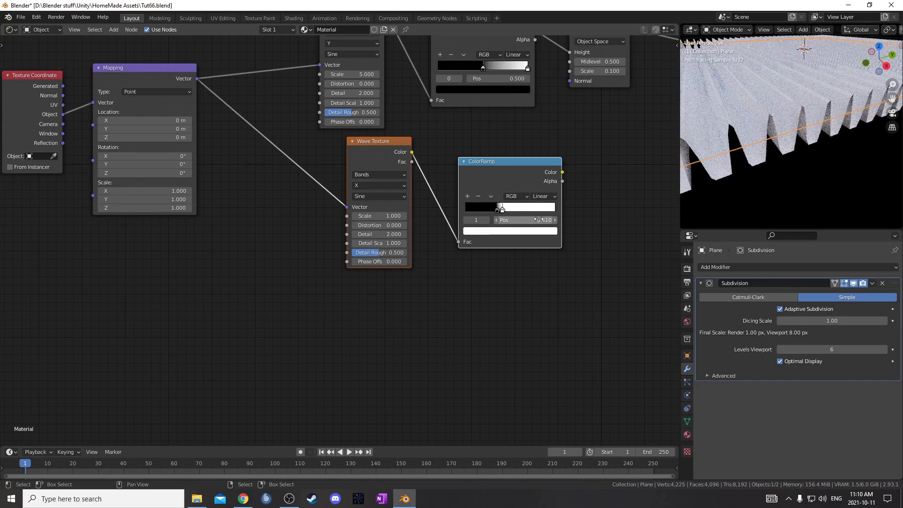
- Move the duplicated Wave Texture away from its ColorRamp and preview that ramp's Color output on the displaced plane
drag(369, 139, 338, 159)
middle_drag(795, 141, 803, 187)
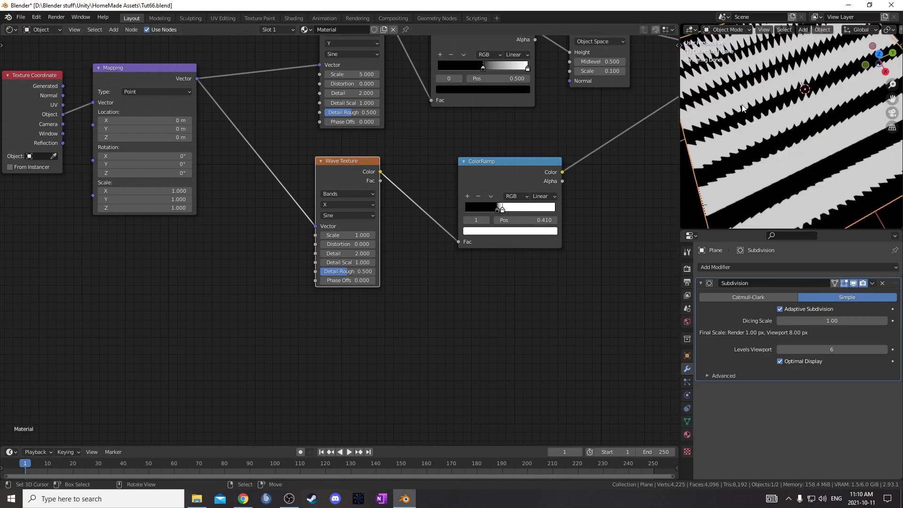
scroll(773, 159, down, 3)
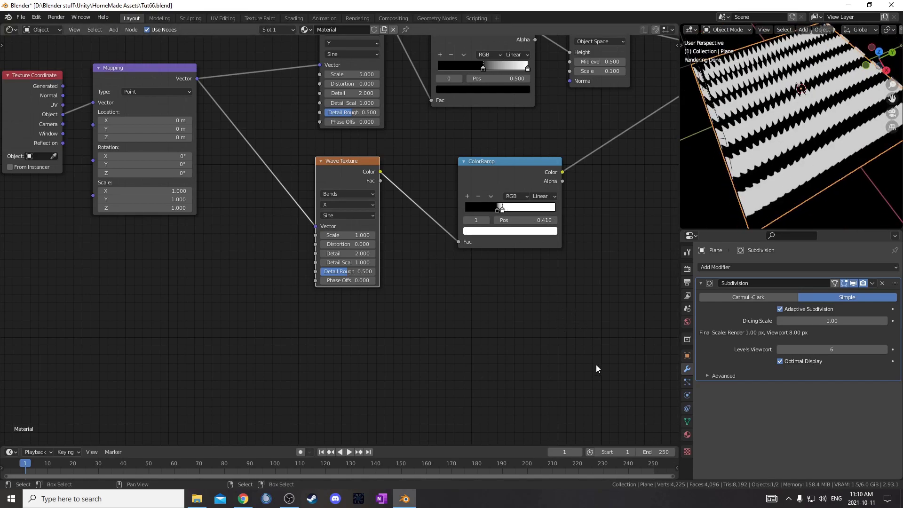
- Add a MixRGB node between the original ColorRamp's Color output and the Displacement node's Height
key(shift+a)
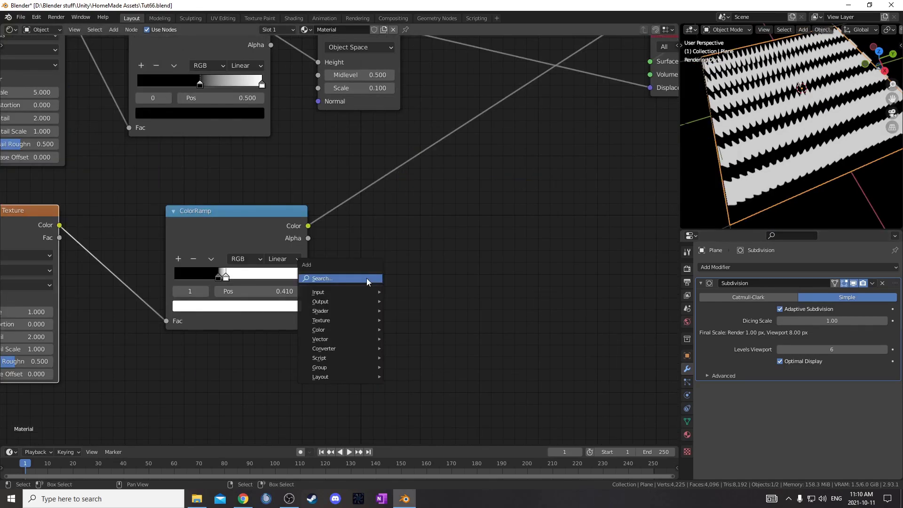
click(366, 278)
text(mixr)
key(Return)
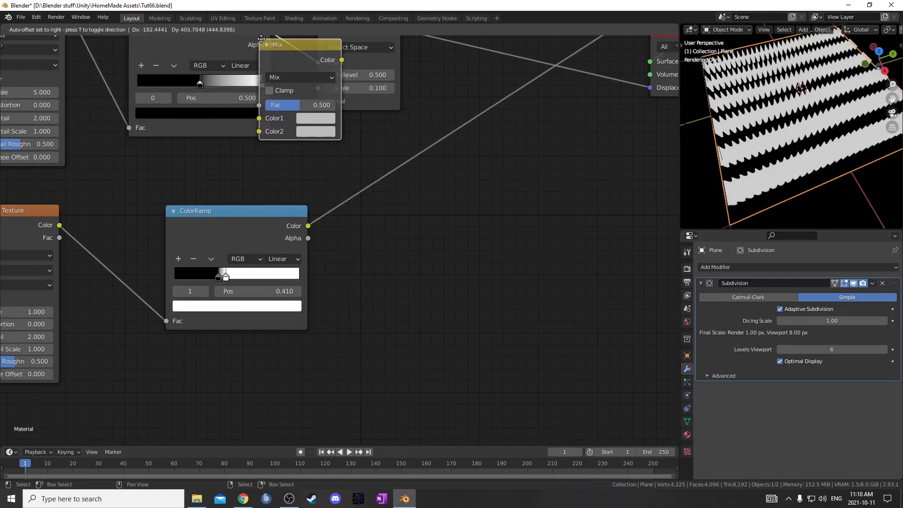
click(315, 44)
scroll(354, 130, down, 1)
middle_drag(354, 130, 416, 176)
drag(284, 113, 296, 108)
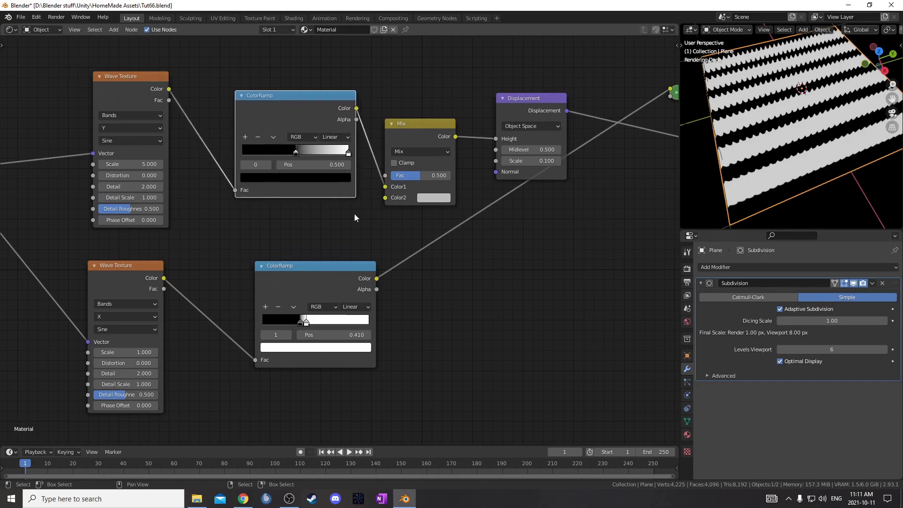
- Connect the lower ColorRamp's Color output to the Mix node's Fac input
scroll(357, 226, down, 1)
drag(375, 275, 383, 180)
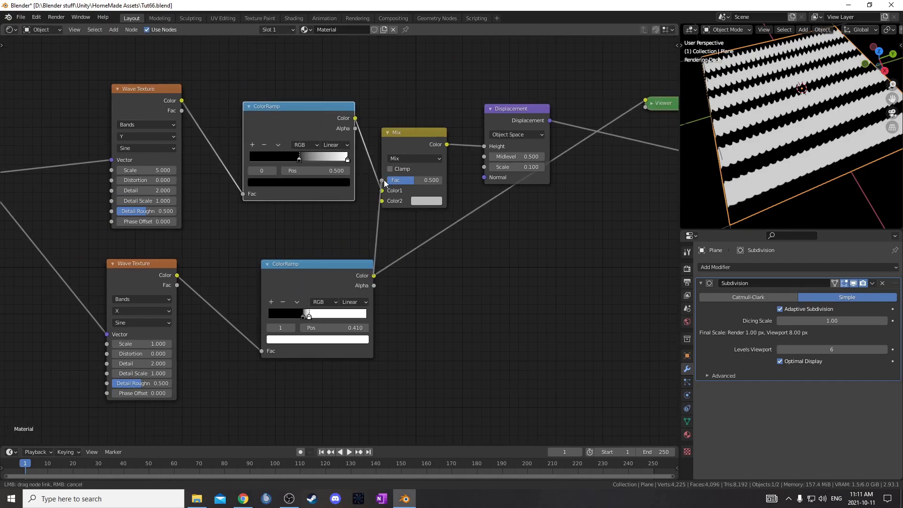
click(323, 281)
drag(324, 285, 291, 283)
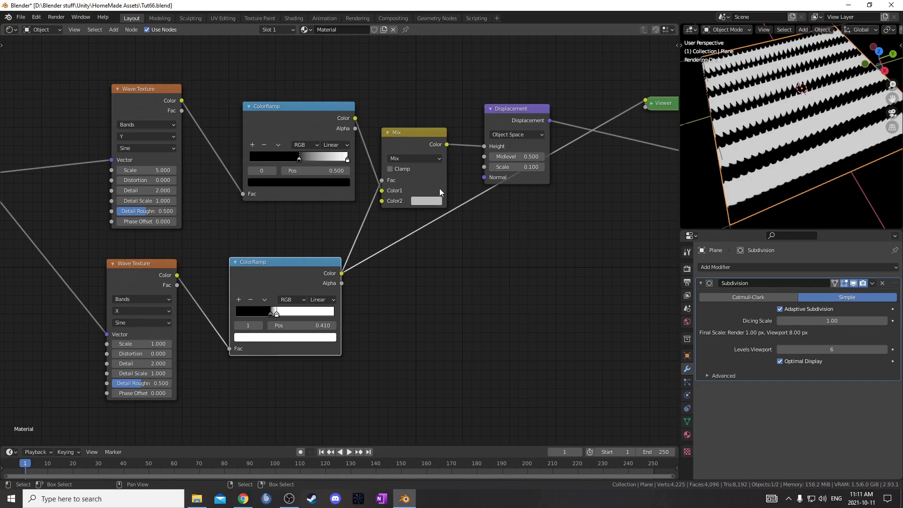
- Set the Mix node's Color2 to white and move the Displacement node farther from it
click(427, 201)
scroll(461, 87, up, 3)
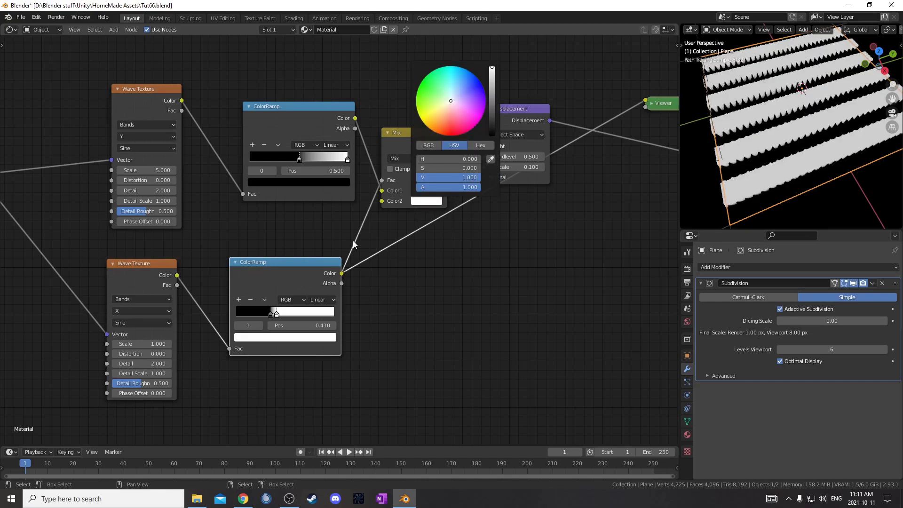
middle_drag(508, 197, 466, 251)
scroll(466, 251, down, 2)
drag(478, 180, 577, 244)
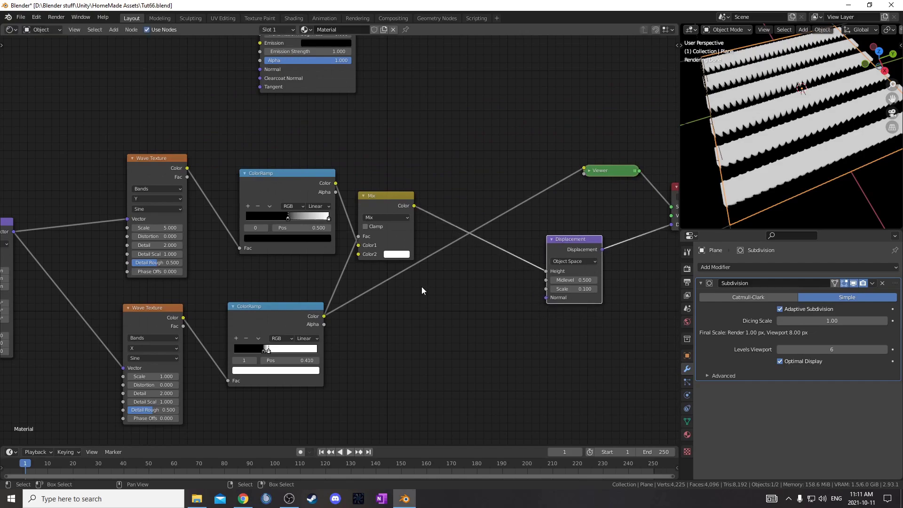
- Switch the lower ColorRamp's preview to Alpha and back to Color, and space the two ColorRamps farther apart
middle_drag(318, 296, 384, 266)
drag(341, 286, 350, 270)
ctrl+shift+click(350, 271)
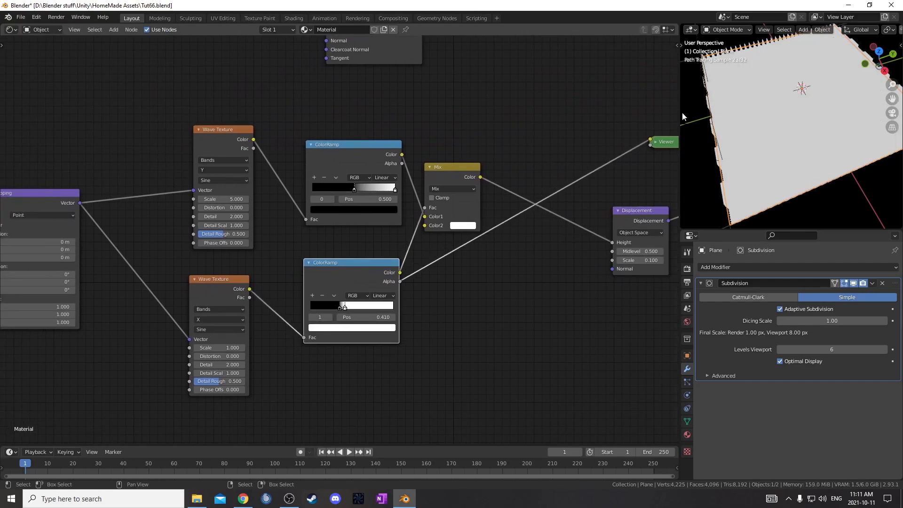
ctrl+shift+click(346, 273)
drag(331, 289, 335, 298)
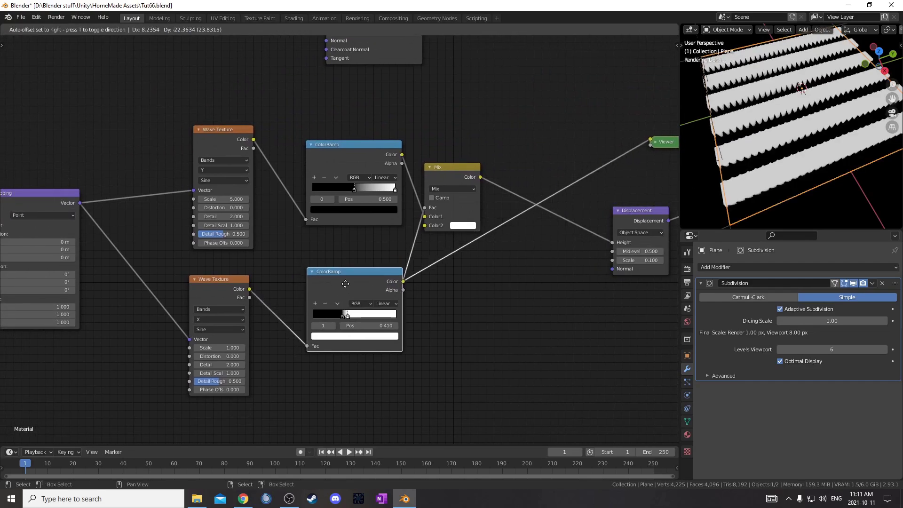
drag(373, 150, 371, 148)
drag(374, 296, 368, 299)
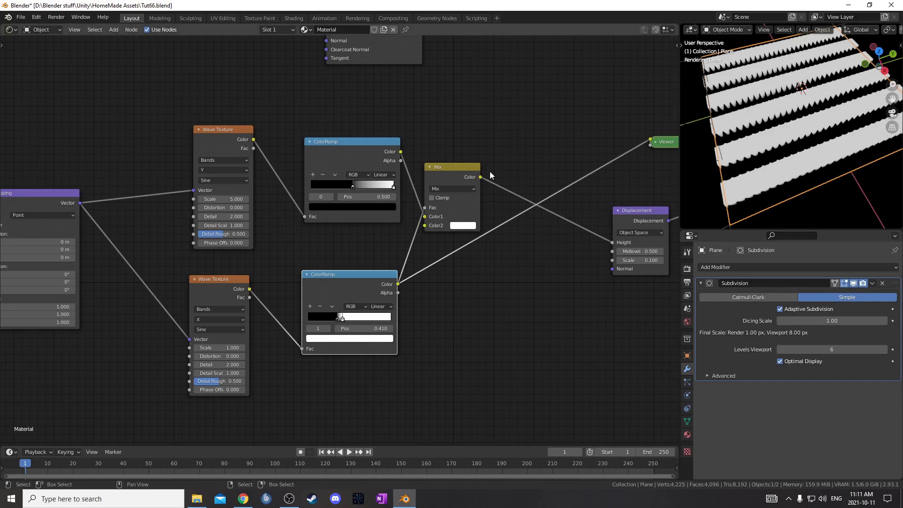
- Preview the Mix node's Color output and examine the combined pattern on the displaced plane
ctrl+shift+click(464, 170)
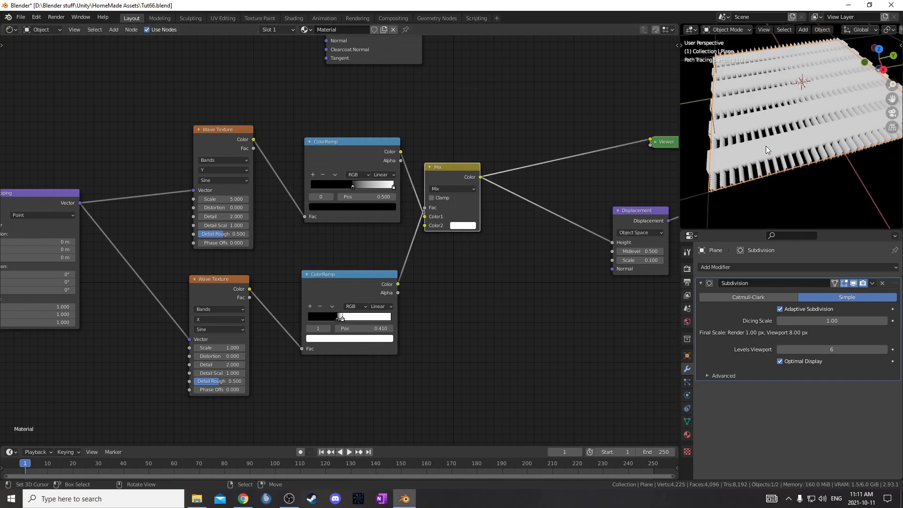
scroll(751, 154, up, 6)
scroll(805, 157, down, 6)
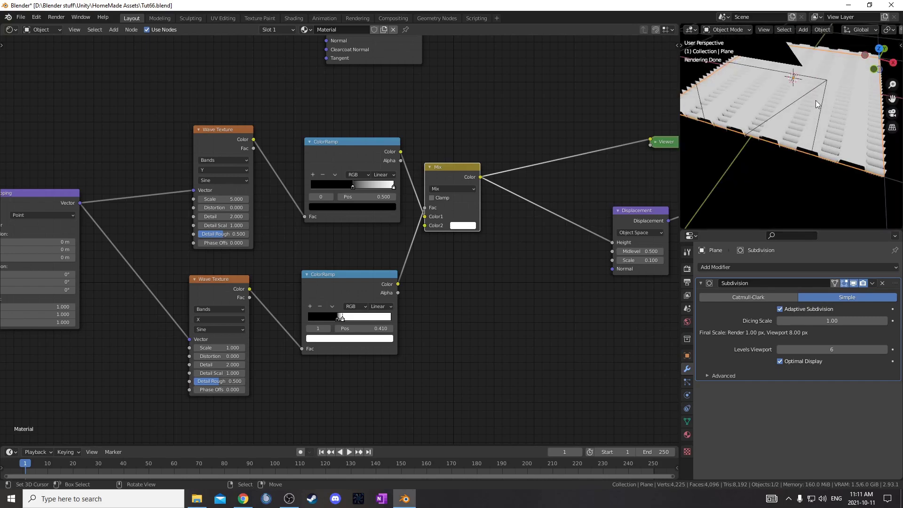
scroll(808, 139, up, 5)
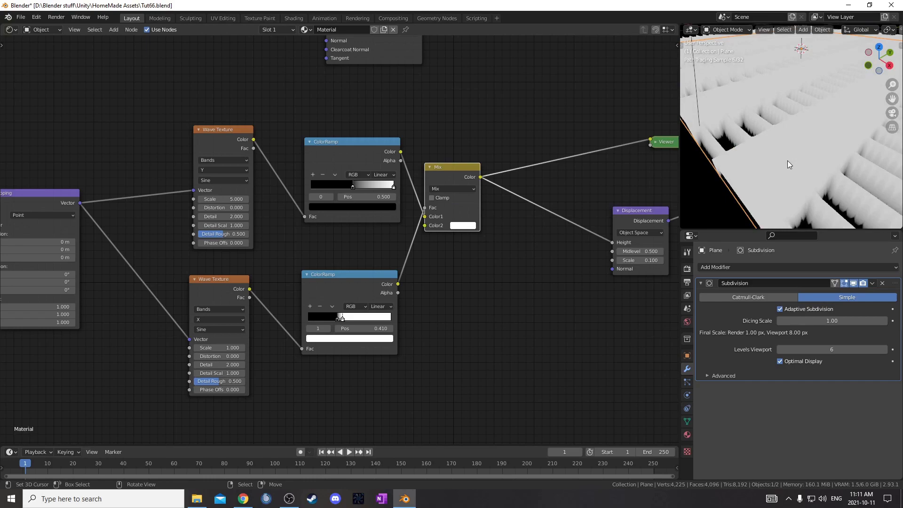
- Try a Scale of 0.7 on the lower Wave Texture and undo the change
click(196, 348)
click(196, 349)
click(196, 348)
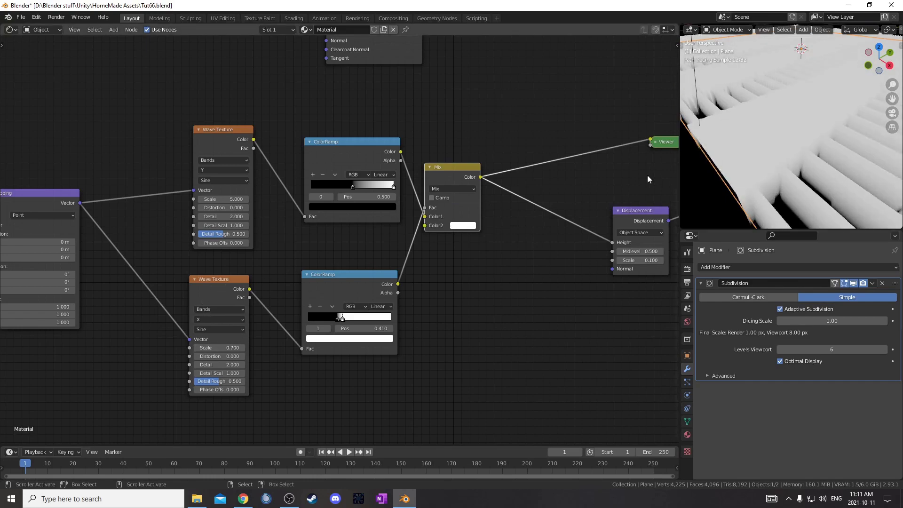
scroll(768, 154, down, 5)
key(ctrl+z)
key(ctrl+z)
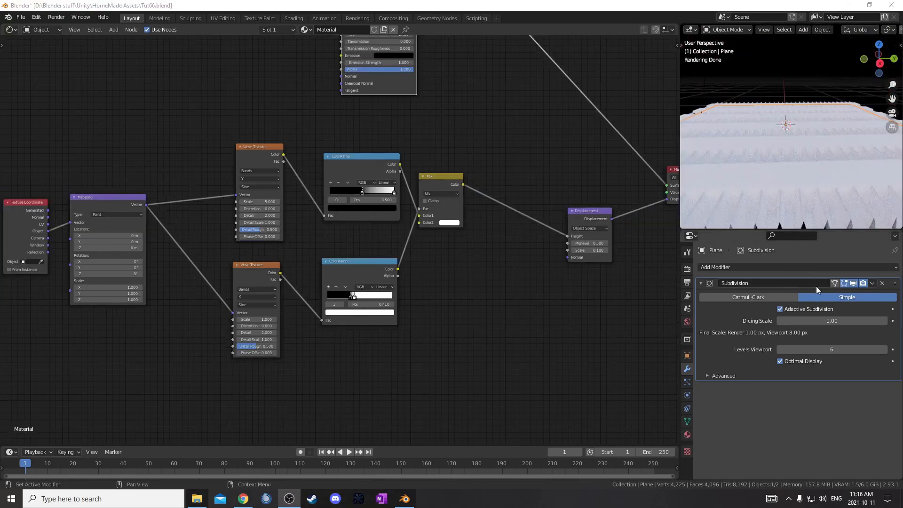
- Set the Subdivision modifier's Levels Viewport to 1 to inspect the displaced plane, and restore it to 6
click(820, 349)
text(1)
key(Return)
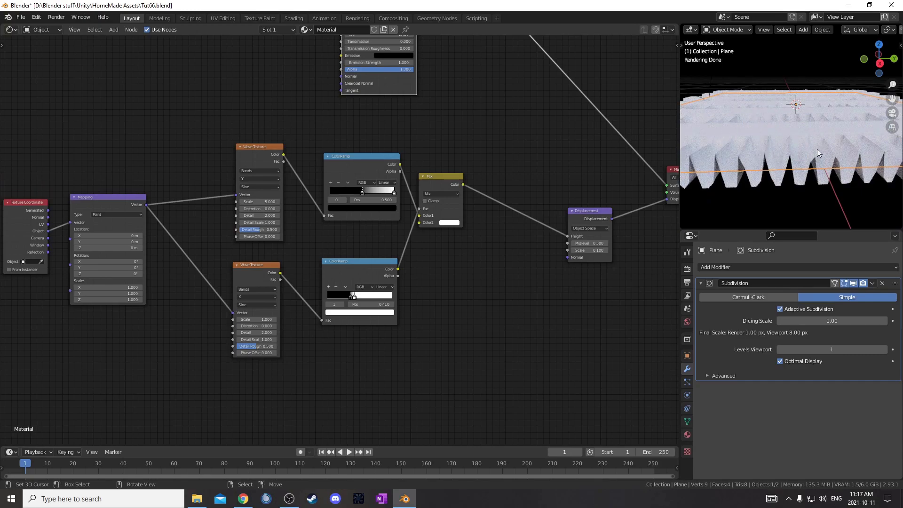
middle_drag(768, 134, 806, 151)
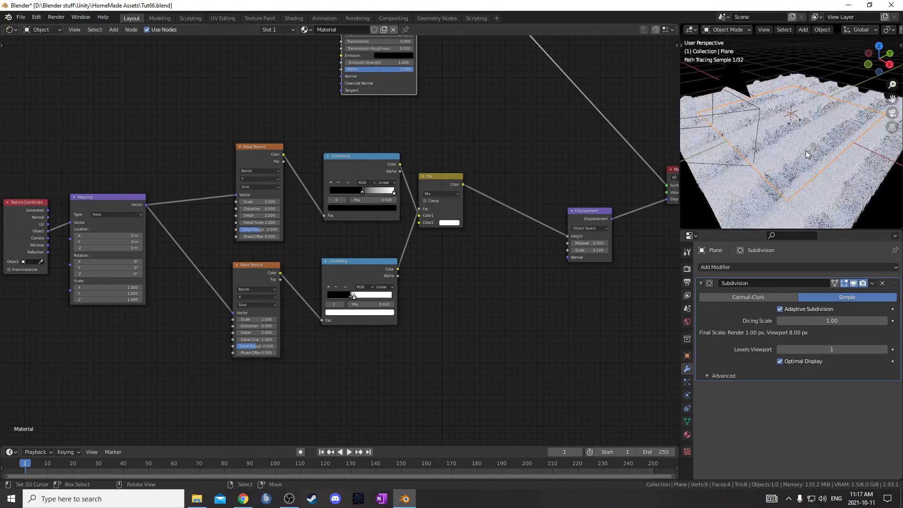
scroll(808, 151, down, 3)
click(885, 350)
click(885, 350)
click(884, 350)
click(885, 351)
click(885, 350)
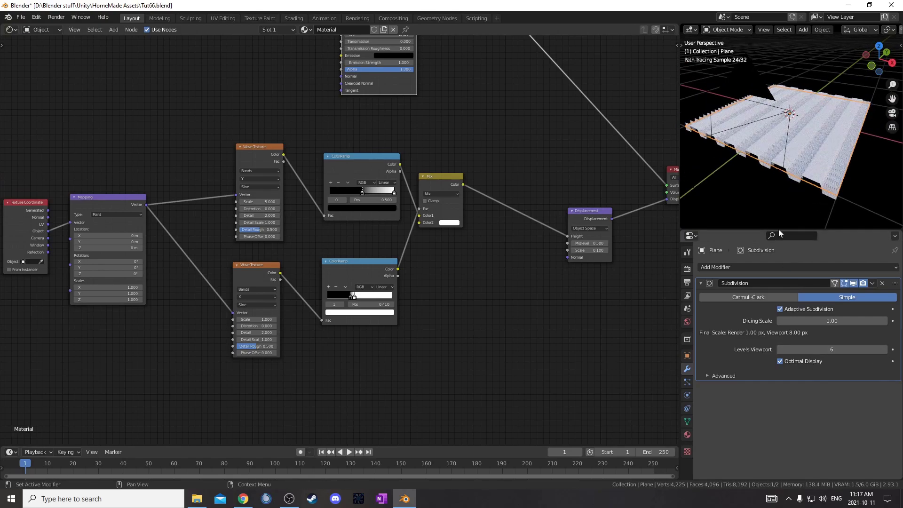
- Make room in the node tree by moving the Mix, Displacement and Material Output nodes outward and the lower Wave Texture and ColorRamp down
drag(498, 86, 655, 210)
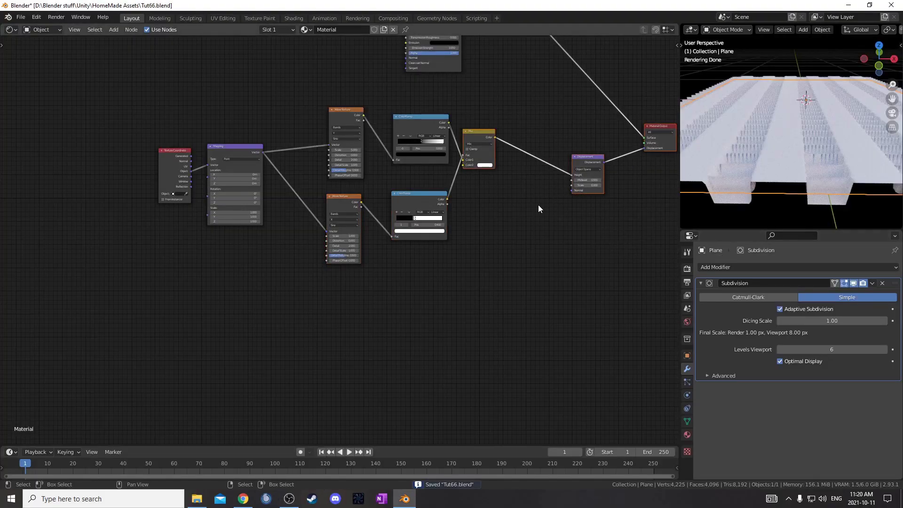
key(g)
click(668, 224)
drag(323, 181, 566, 279)
key(g)
click(566, 389)
scroll(526, 372, up, 3)
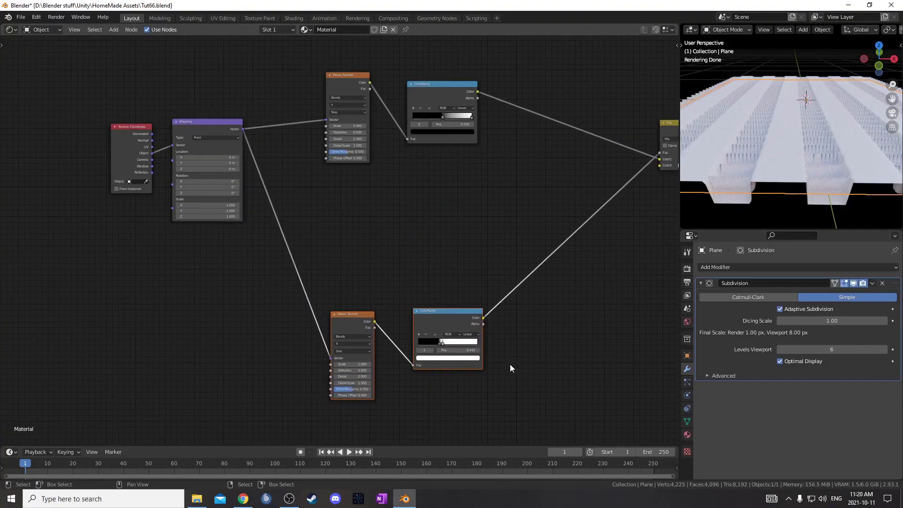
- Duplicate the lower Wave Texture and ColorRamp into the gap between the two existing pairs
middle_drag(322, 258, 346, 175)
drag(335, 165, 602, 334)
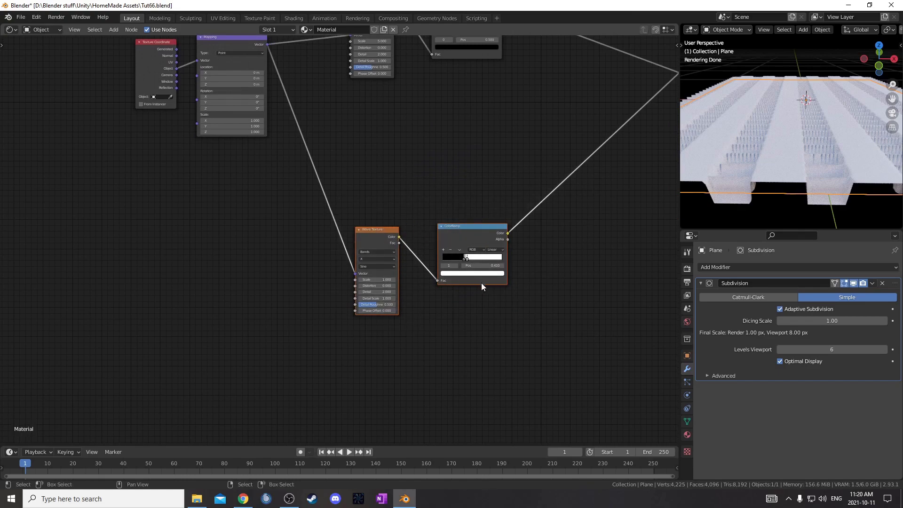
key(shift+d)
click(483, 136)
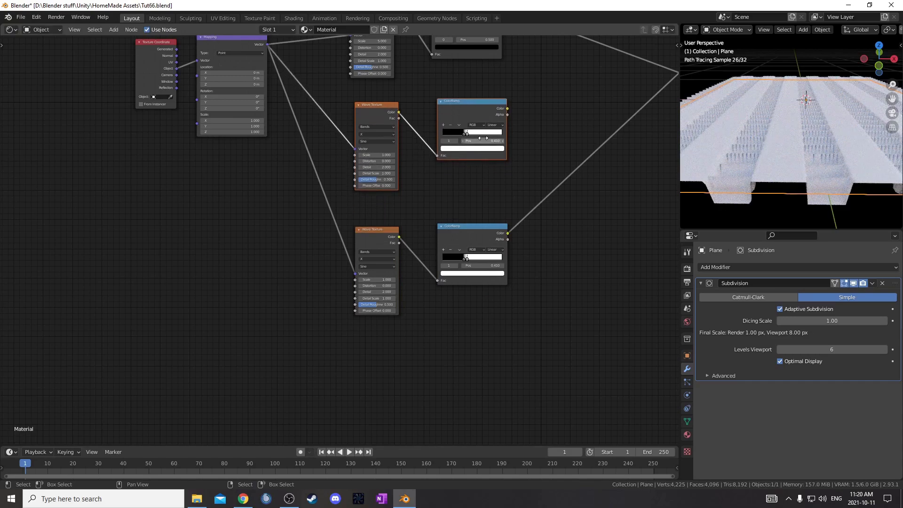
- Set the middle Wave Texture's bands direction to Y and its Scale to 5
scroll(430, 230, up, 2)
middle_drag(429, 231, 426, 383)
scroll(322, 252, up, 2)
click(409, 243)
click(410, 264)
click(422, 277)
text(5)
key(Return)
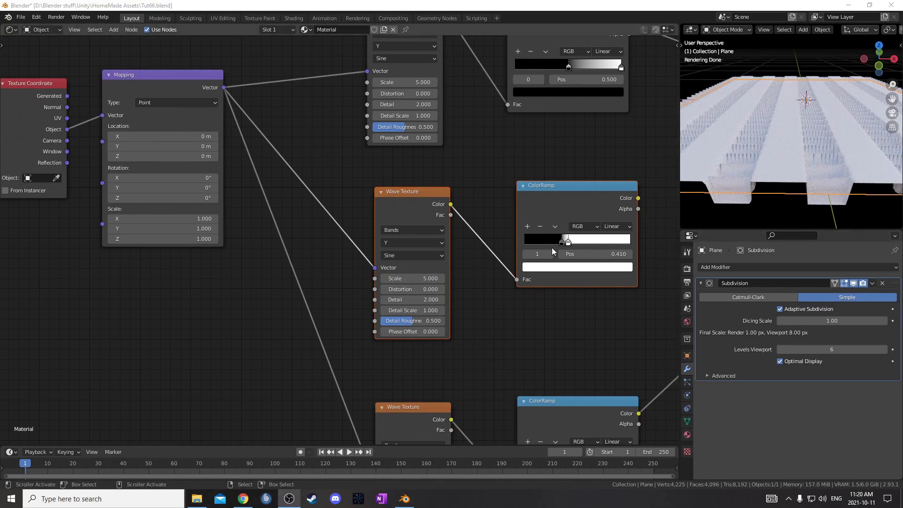
- Set the middle ColorRamp's black stop to position 0 and white stop to 0.03, and preview its Color output on the plane
drag(562, 243, 525, 243)
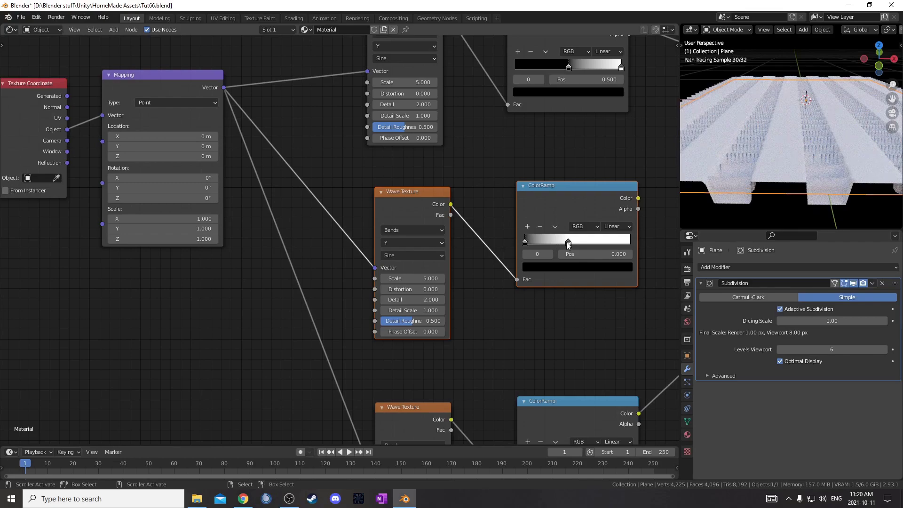
click(568, 243)
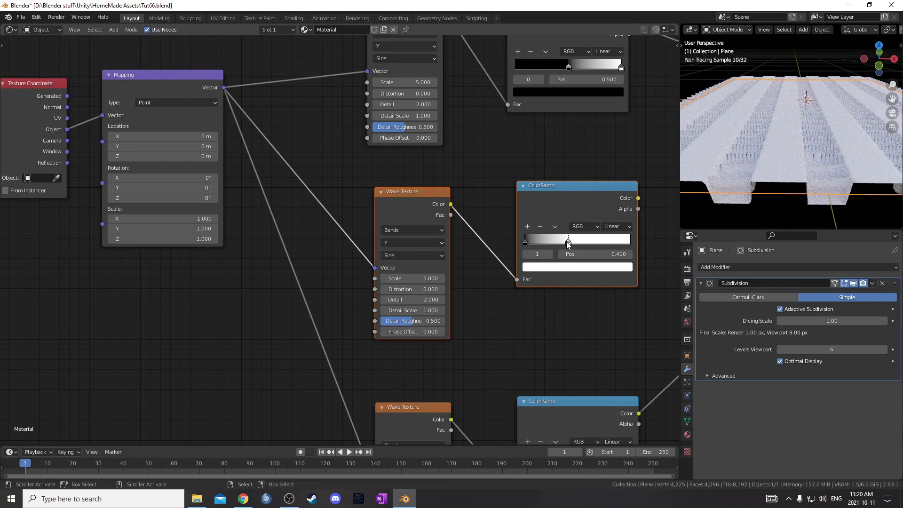
click(601, 254)
text(.03)
key(Return)
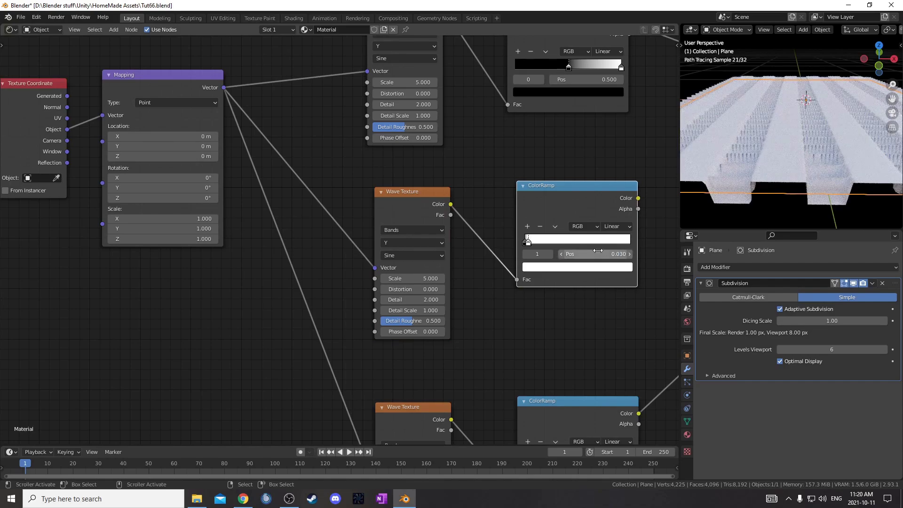
middle_drag(804, 140, 729, 177)
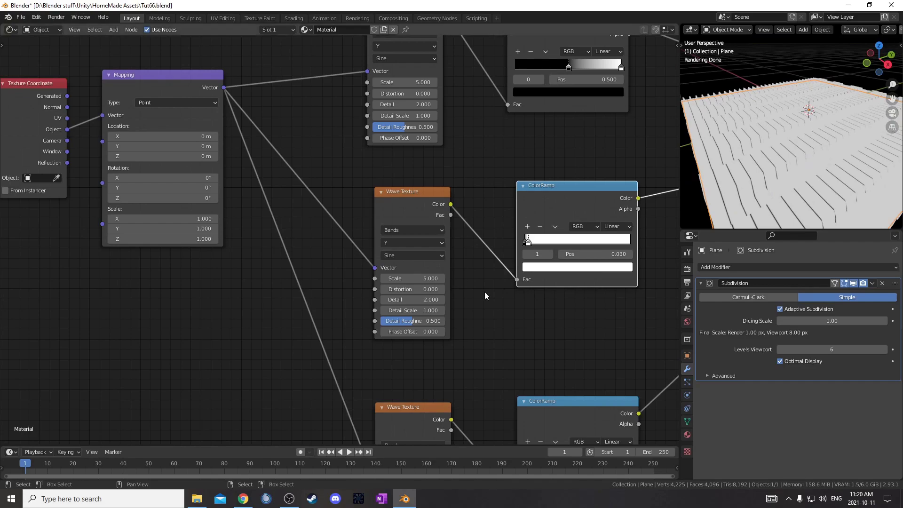
- Insert a Math node set to Add on the link between the Mix node and the Displacement node's Height
middle_drag(489, 290, 324, 245)
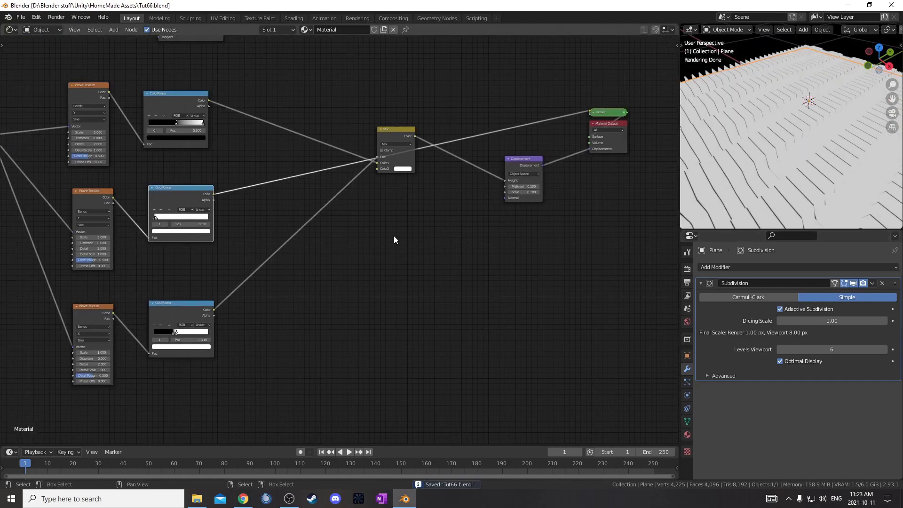
key(shift+a)
text(math)
key(Return)
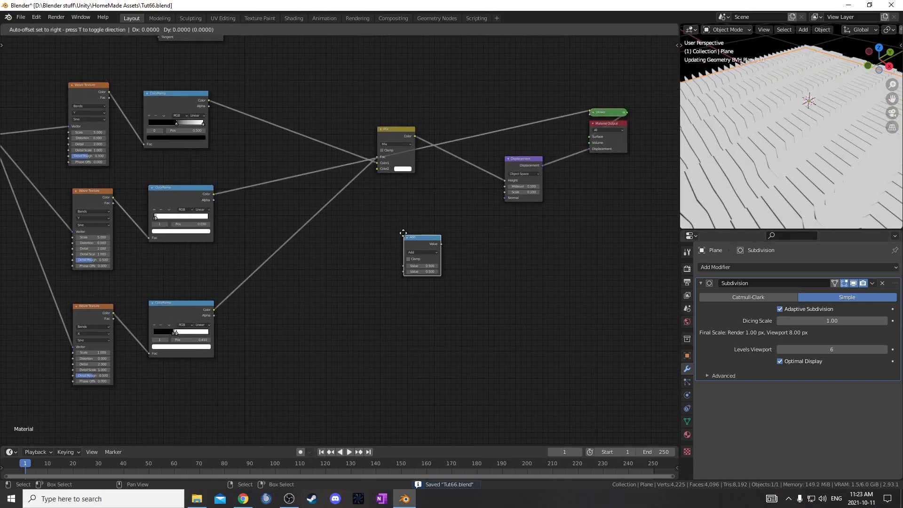
click(445, 156)
scroll(481, 258, up, 1)
scroll(481, 258, up, 1)
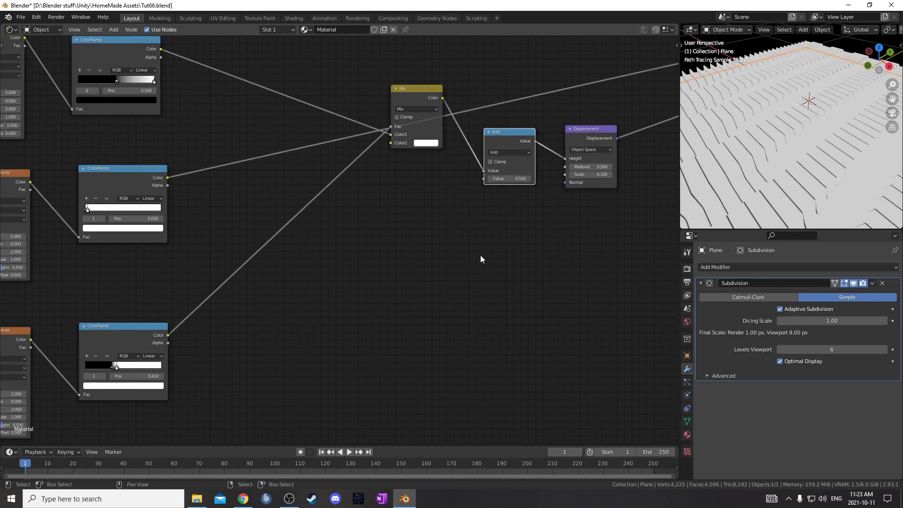
- Connect the middle ColorRamp's Color output to the Add node's second Value input
drag(170, 178, 483, 179)
scroll(453, 202, down, 1)
middle_drag(453, 212, 474, 205)
drag(278, 190, 285, 185)
scroll(353, 247, up, 4)
middle_drag(506, 254, 349, 291)
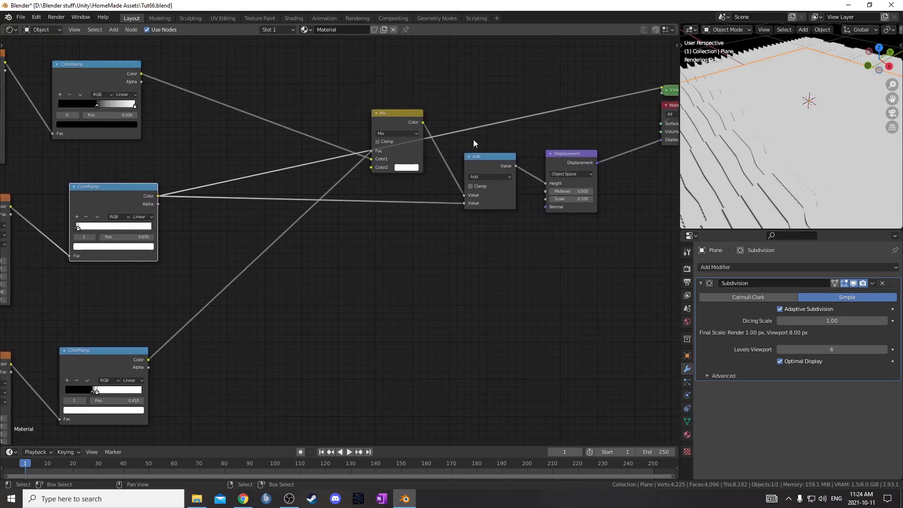
- Switch the plane's surface back from the ColorRamp preview to the Principled BSDF
middle_drag(404, 148, 474, 255)
scroll(474, 255, down, 5)
ctrl+shift+click(264, 157)
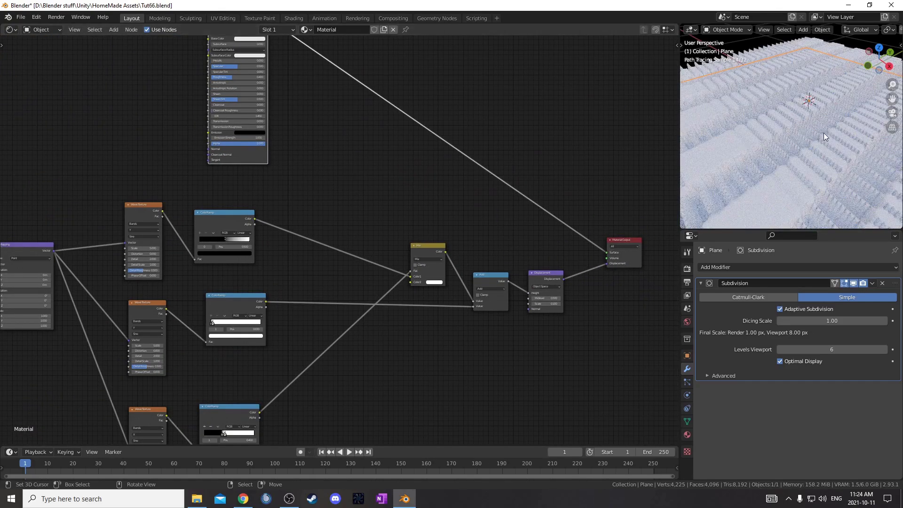
- Duplicate the Add node and insert the copy on the link between the middle ColorRamp and the original Add
middle_drag(317, 285, 288, 194)
scroll(288, 193, up, 5)
click(555, 180)
key(shift+d)
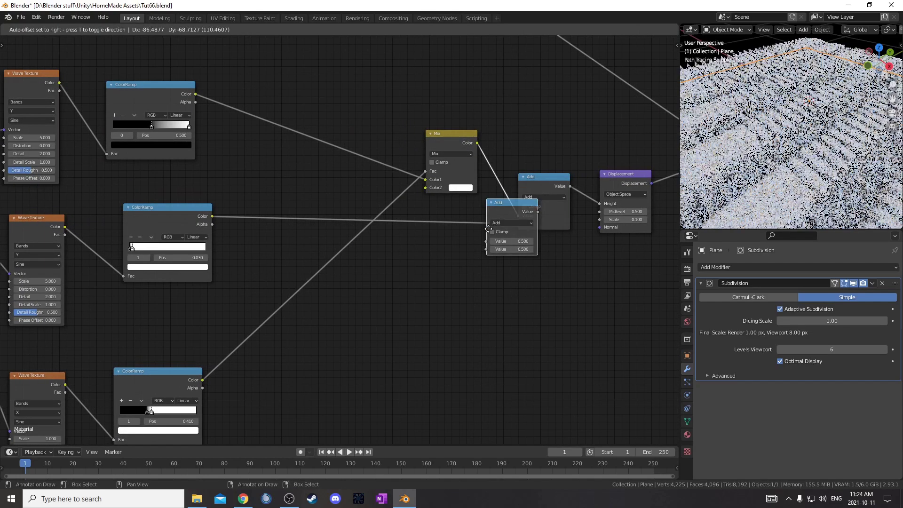
click(420, 238)
- Change the duplicated Math node's operation to Multiply and set its second Value to 0.1
scroll(348, 235, up, 2)
click(482, 236)
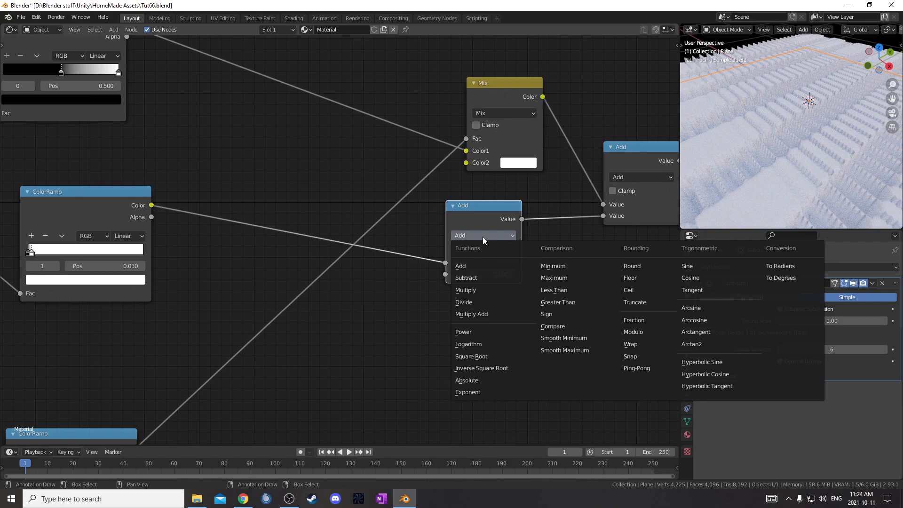
key(m)
click(482, 236)
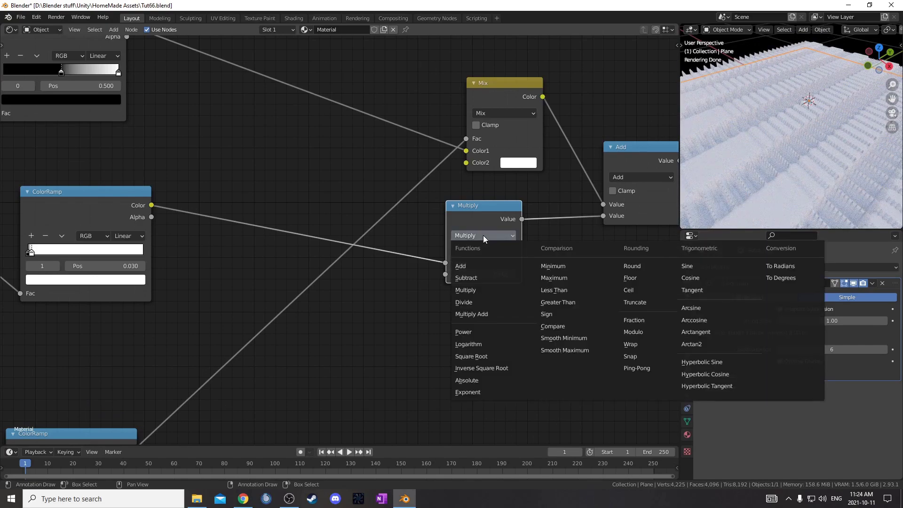
click(483, 236)
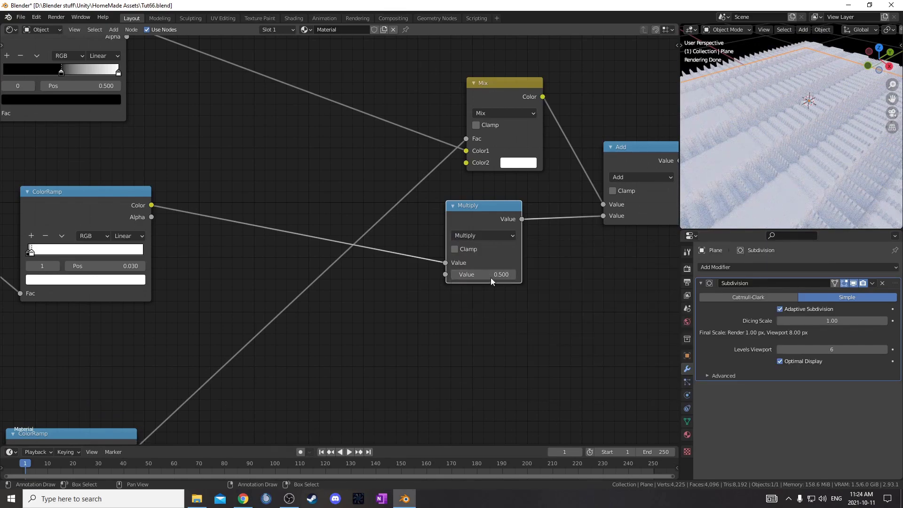
click(452, 274)
click(452, 274)
click(452, 274)
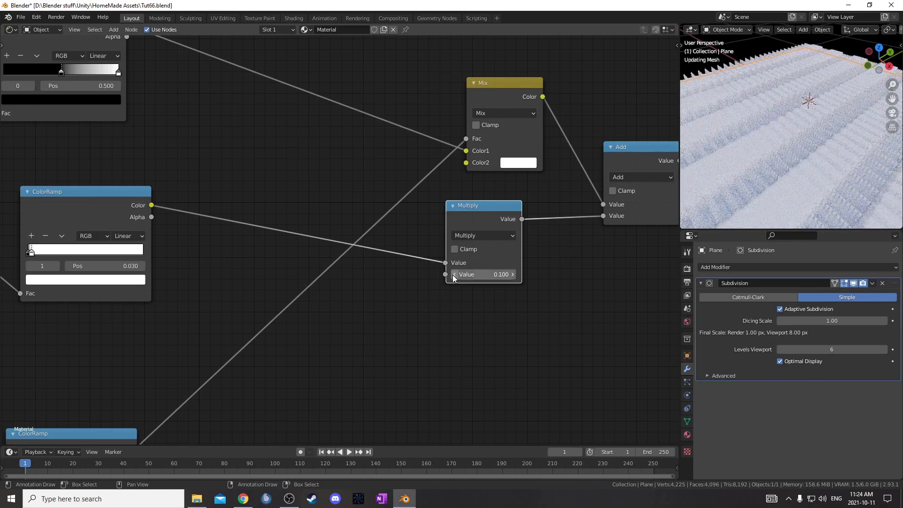
middle_drag(773, 174, 755, 160)
scroll(758, 160, up, 4)
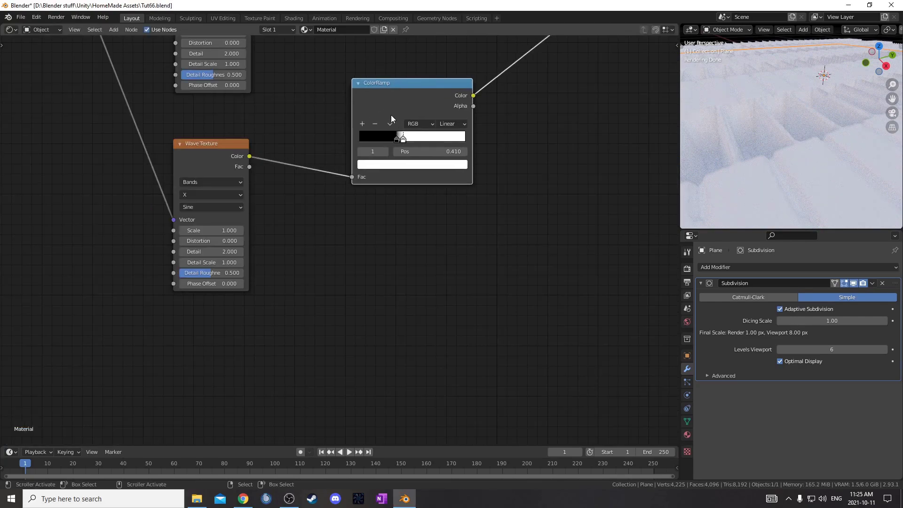
- Duplicate the lowest ColorRamp below itself, keeping its Fac input linked to the same Wave Texture
scroll(390, 115, down, 2)
middle_drag(358, 229, 329, 280)
scroll(196, 235, up, 1)
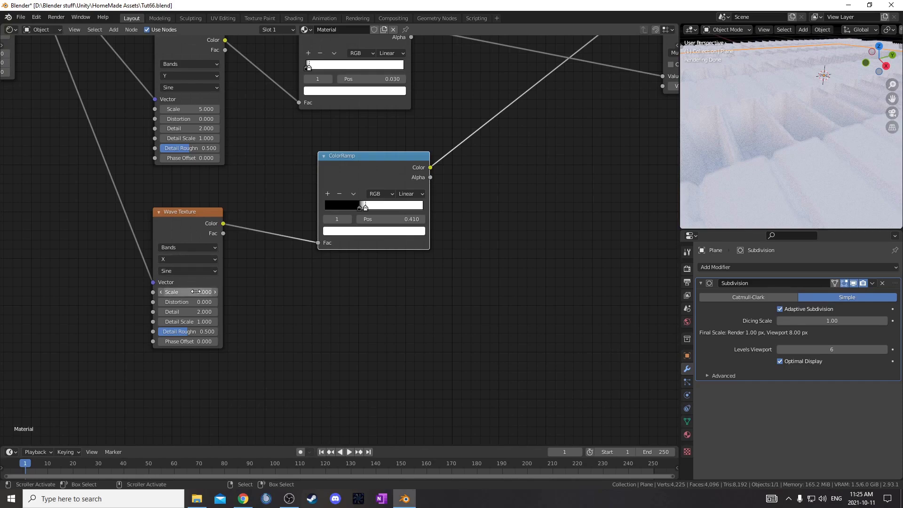
drag(348, 162, 350, 156)
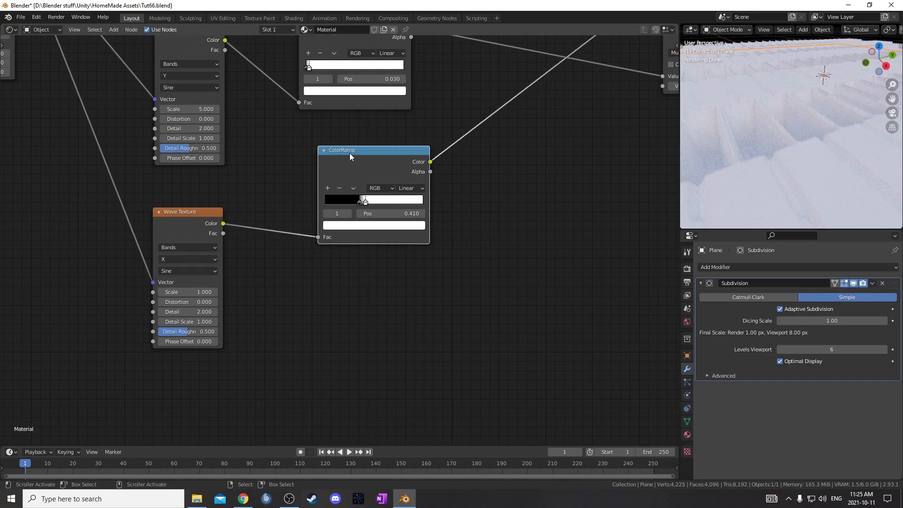
key(shift+d)
click(349, 271)
- Reset the duplicated ColorRamp to its default black-to-white gradient
scroll(411, 342, up, 1)
middle_drag(411, 343, 435, 235)
scroll(389, 190, up, 3)
click(389, 195)
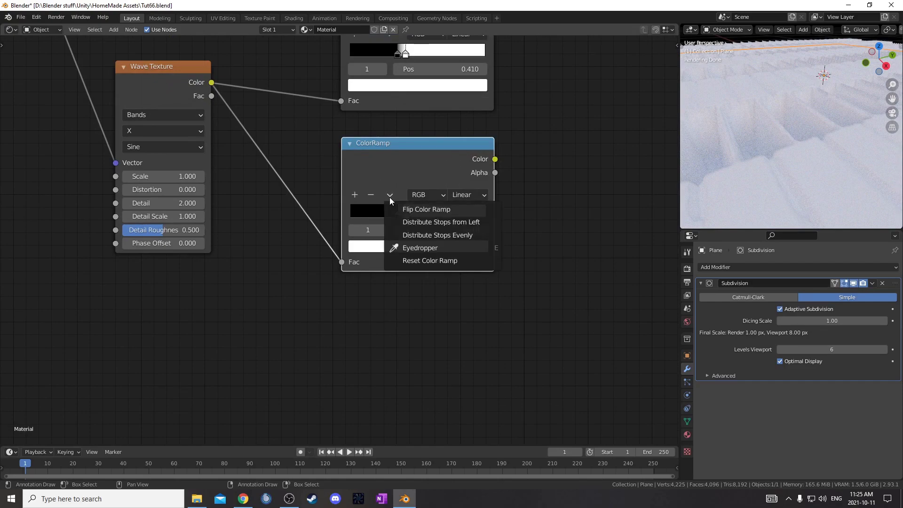
click(416, 258)
scroll(427, 228, up, 3)
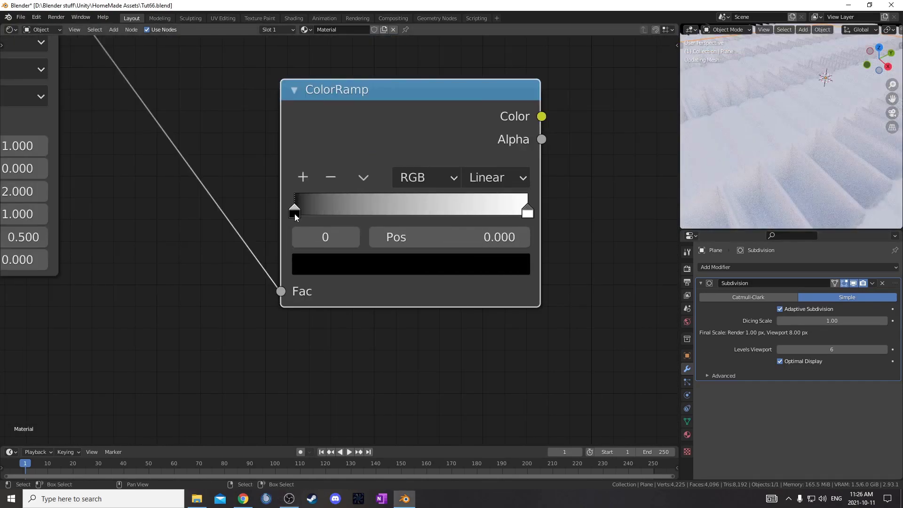
- Set the new ColorRamp's black stop to position 0.67 and its white stop to 0.682
click(427, 231)
key(BackSpace)
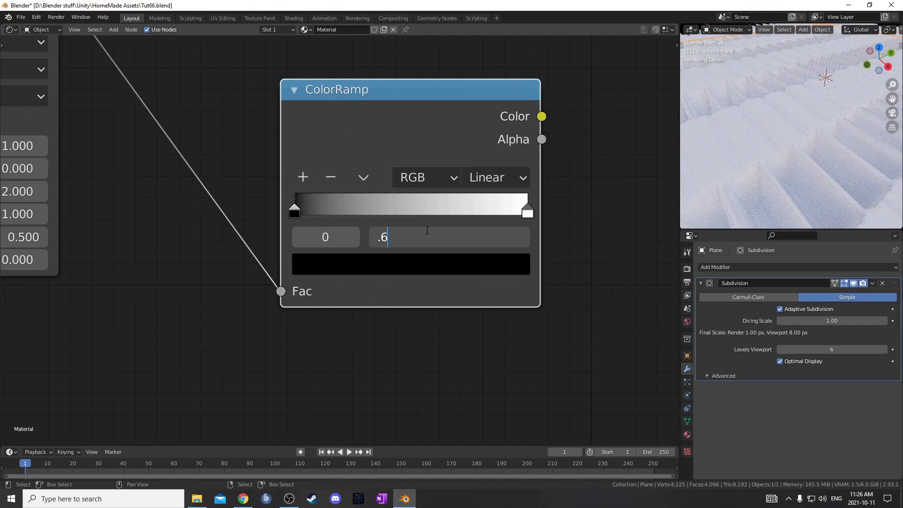
text(.67)
key(Return)
click(537, 209)
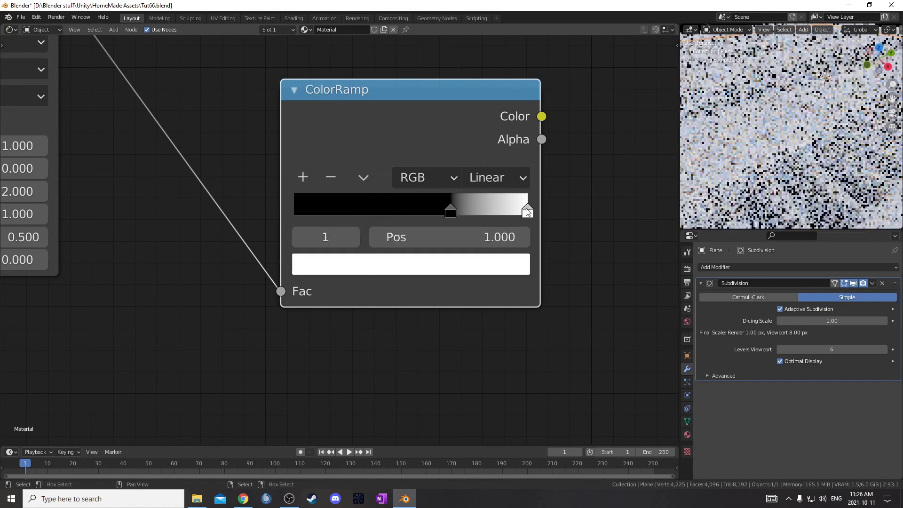
click(475, 230)
text(.682)
key(Return)
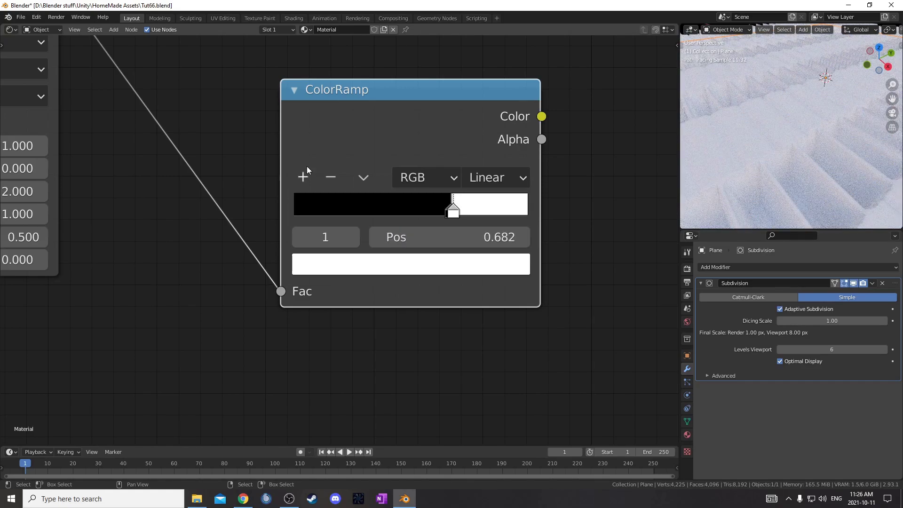
- Add a third stop to the new ColorRamp at position 0.755 and make it pure white
click(303, 174)
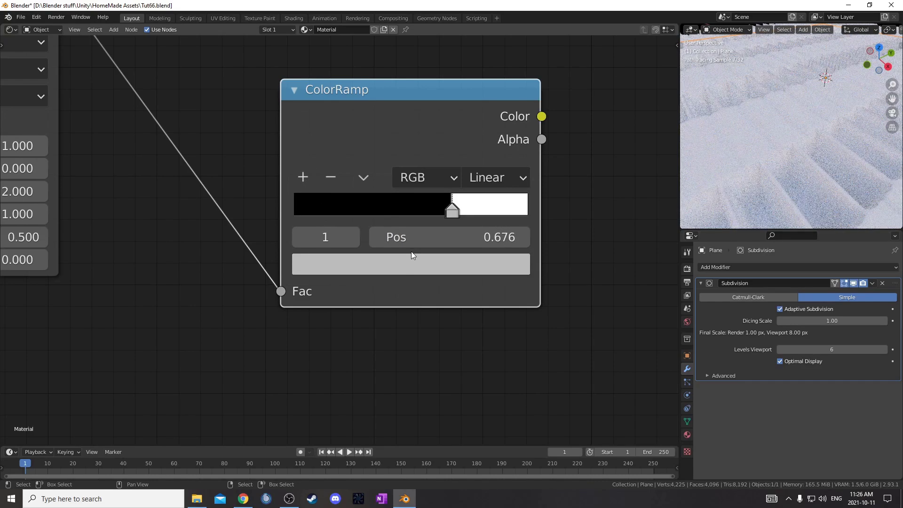
drag(452, 210, 466, 211)
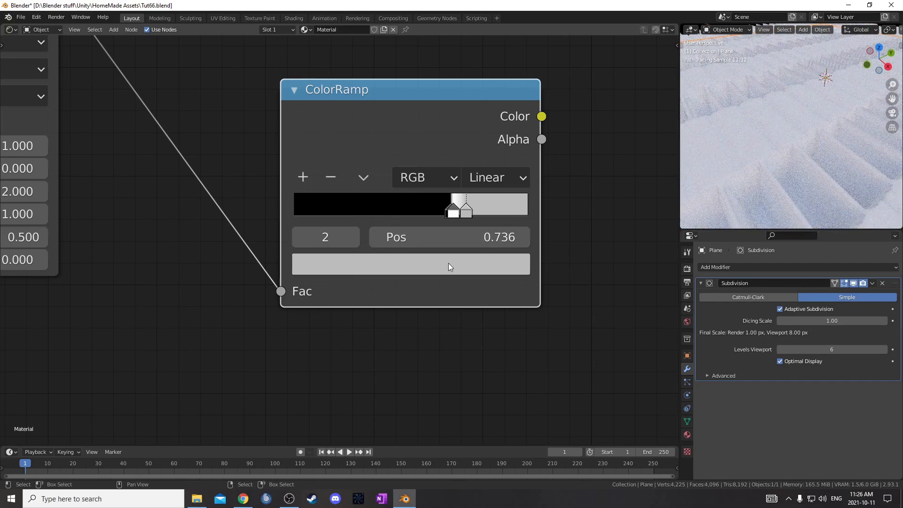
click(442, 262)
click(463, 232)
text(.755)
key(Return)
click(445, 259)
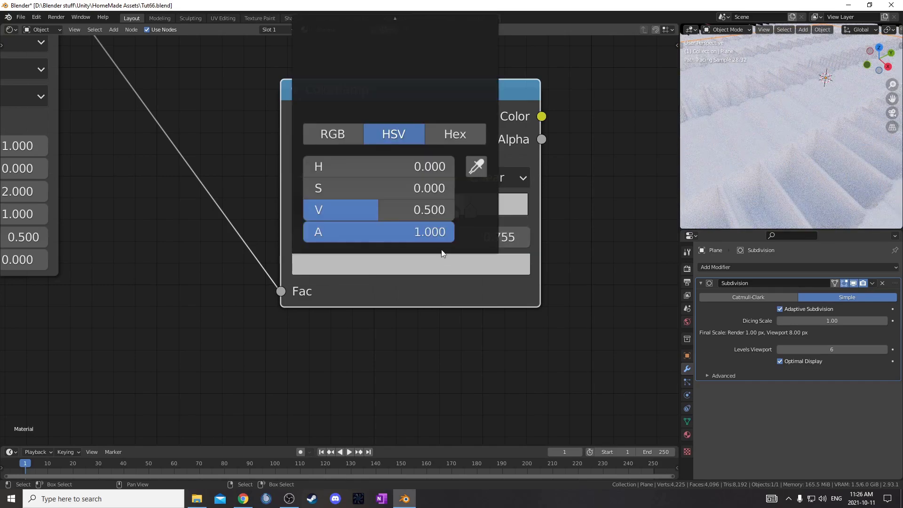
scroll(403, 74, up, 6)
scroll(411, 69, down, 2)
scroll(411, 69, up, 2)
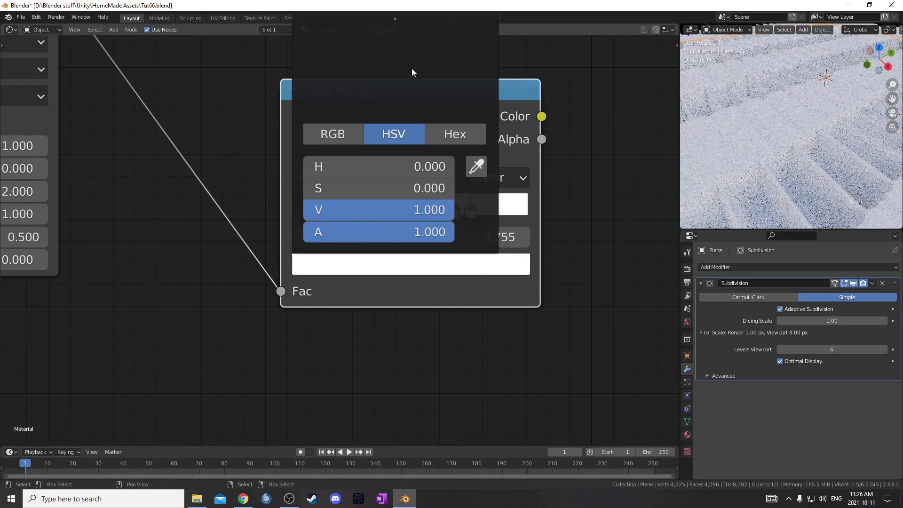
- Add a fourth stop to the new ColorRamp at position 0.769 and make it black
click(306, 176)
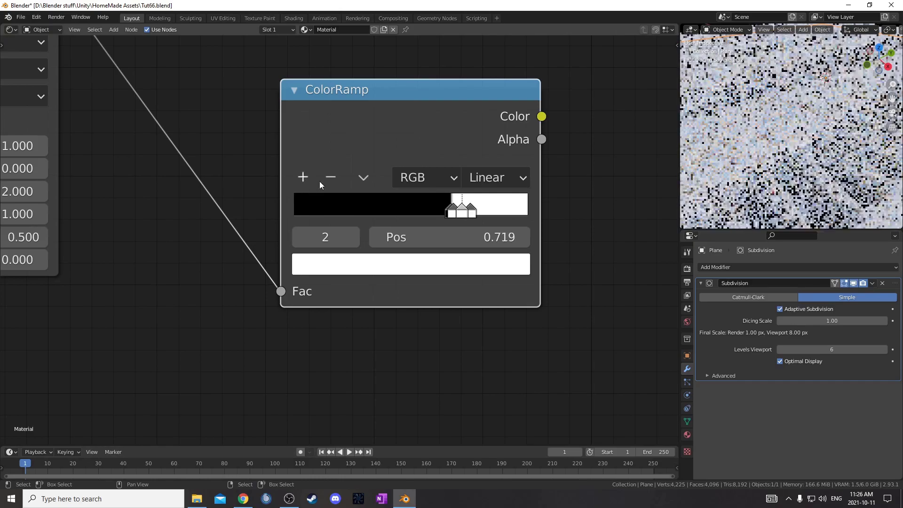
drag(448, 234, 466, 234)
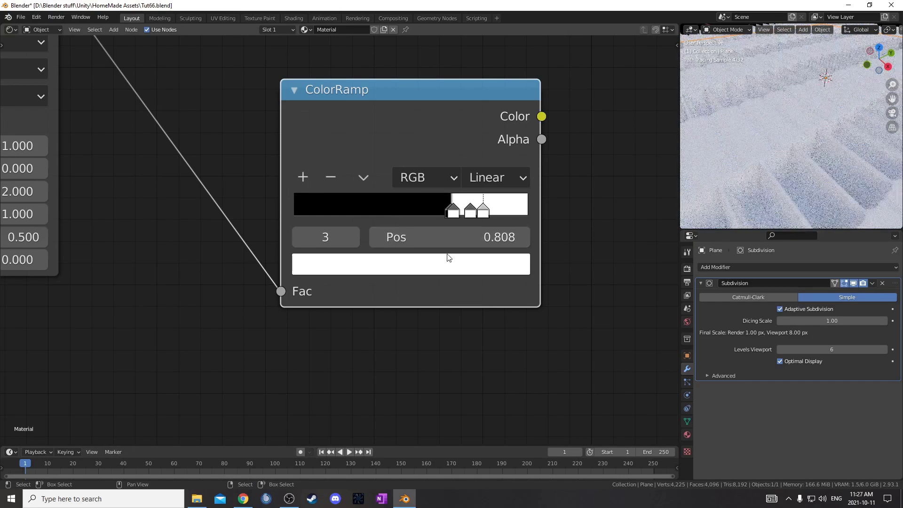
click(446, 266)
click(470, 239)
text(.)
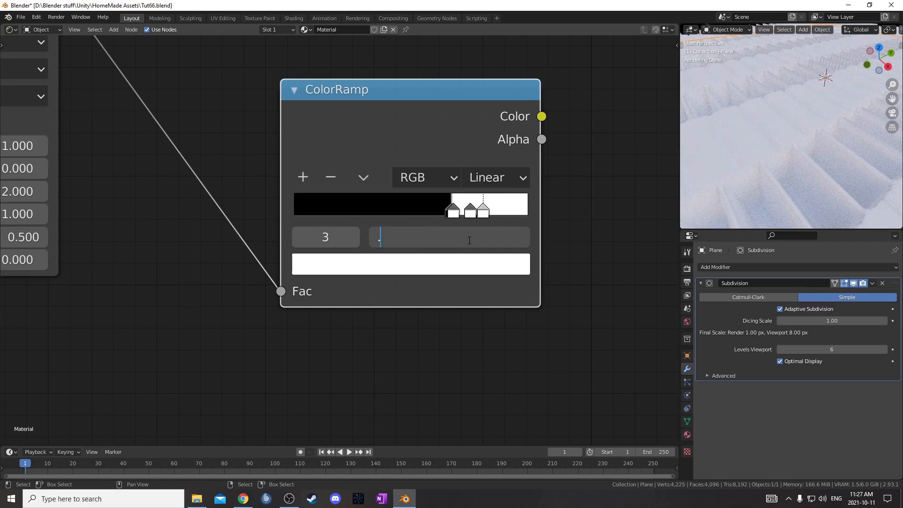
text(769)
key(Return)
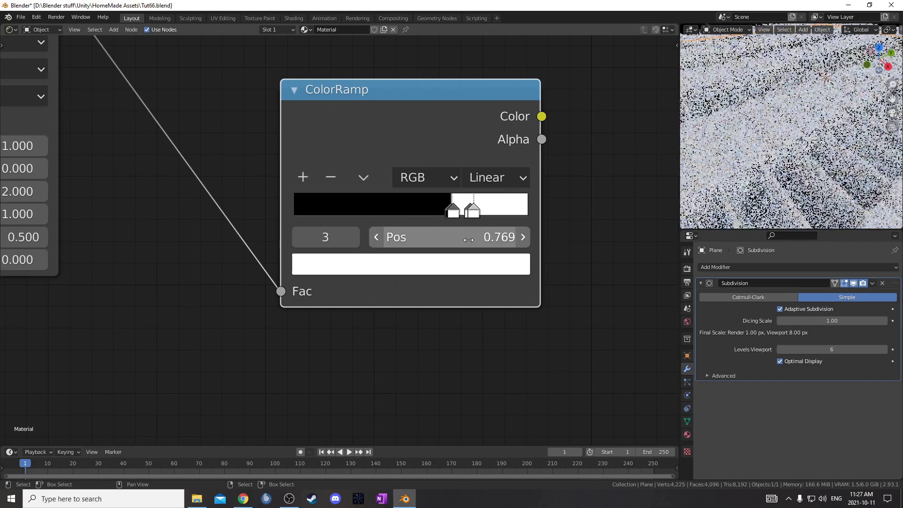
click(466, 266)
scroll(391, 70, down, 20)
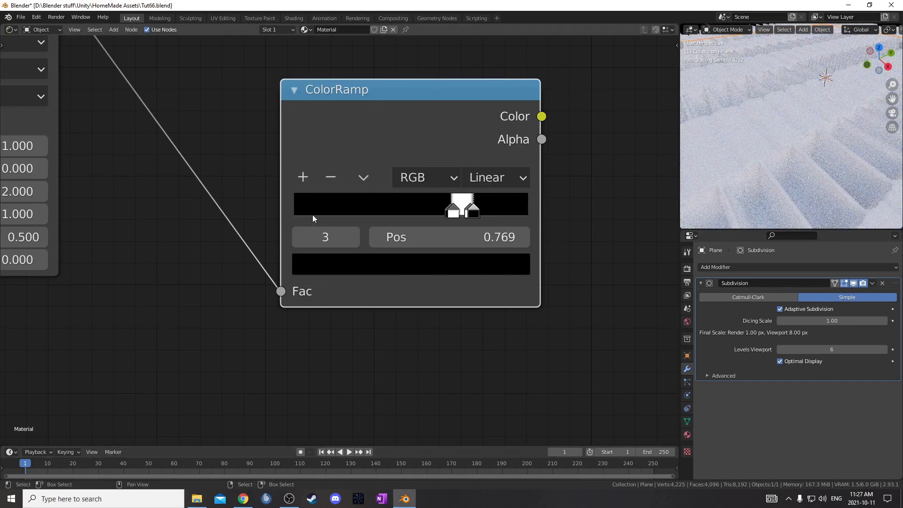
- Add a fifth stop to the new ColorRamp at position 0.778 and make it white
scroll(346, 237, down, 4)
middle_drag(357, 270, 328, 289)
click(285, 212)
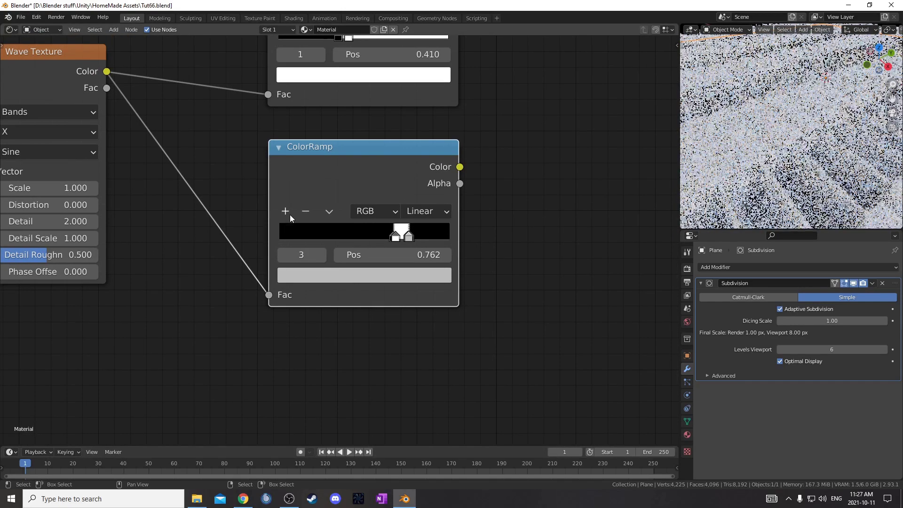
drag(399, 256, 427, 257)
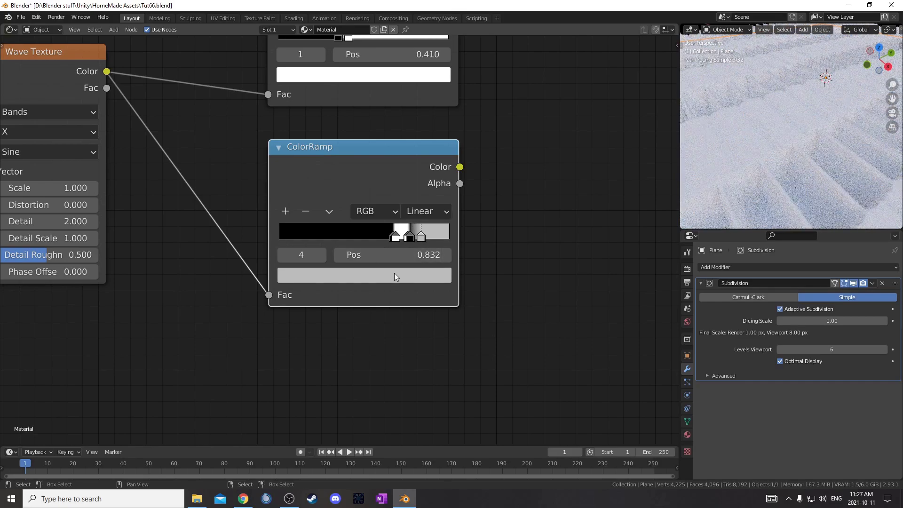
click(398, 256)
text(.778)
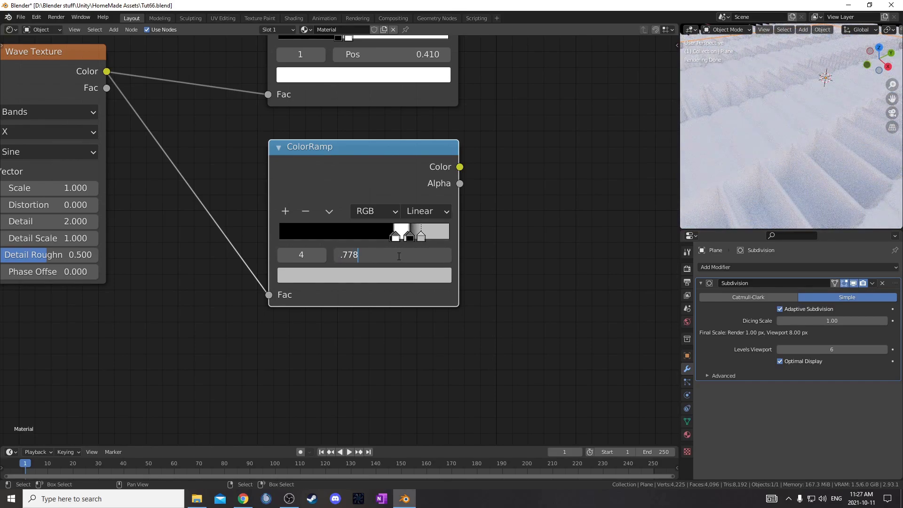
key(Return)
click(386, 273)
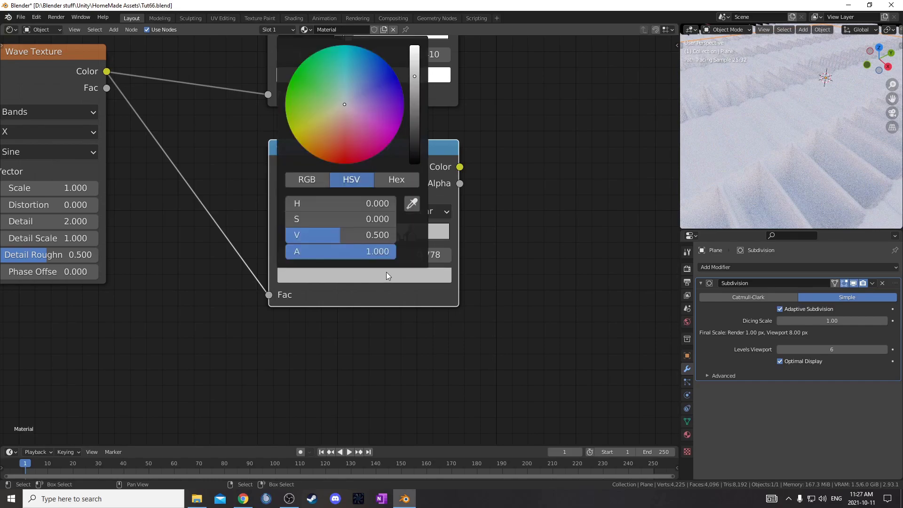
scroll(368, 78, up, 5)
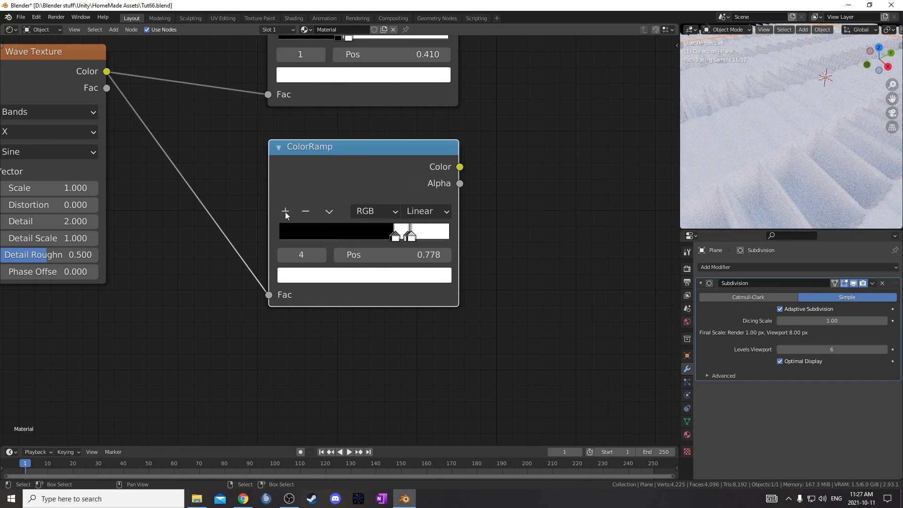
- Add a sixth stop to the new ColorRamp at position 0.836 and make it white
click(288, 211)
drag(376, 256, 406, 256)
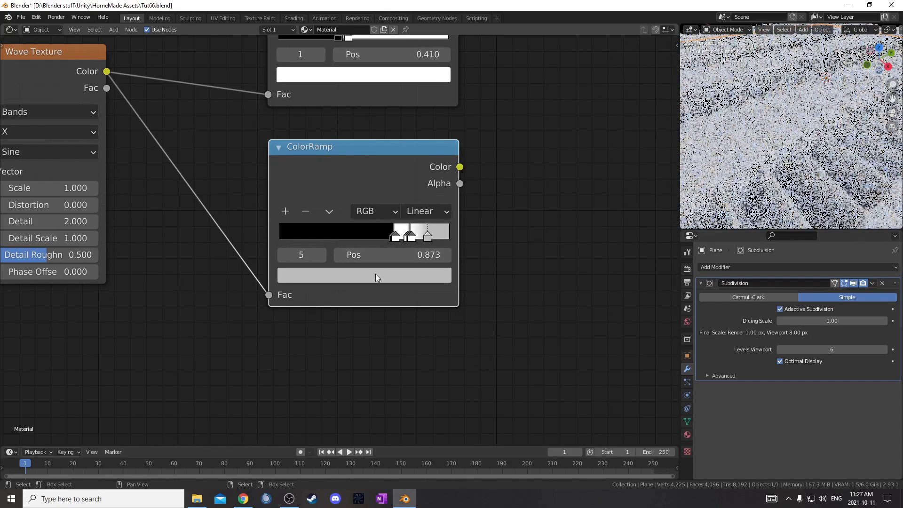
click(376, 275)
scroll(358, 127, up, 5)
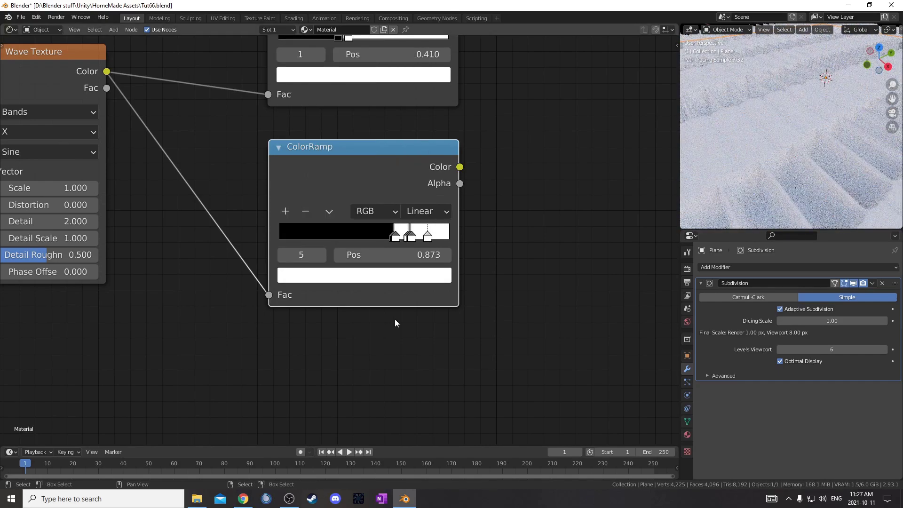
click(398, 255)
text(.)
text(836)
key(Return)
- Add a seventh stop to the new ColorRamp at position 0.85 and make it black
click(394, 237)
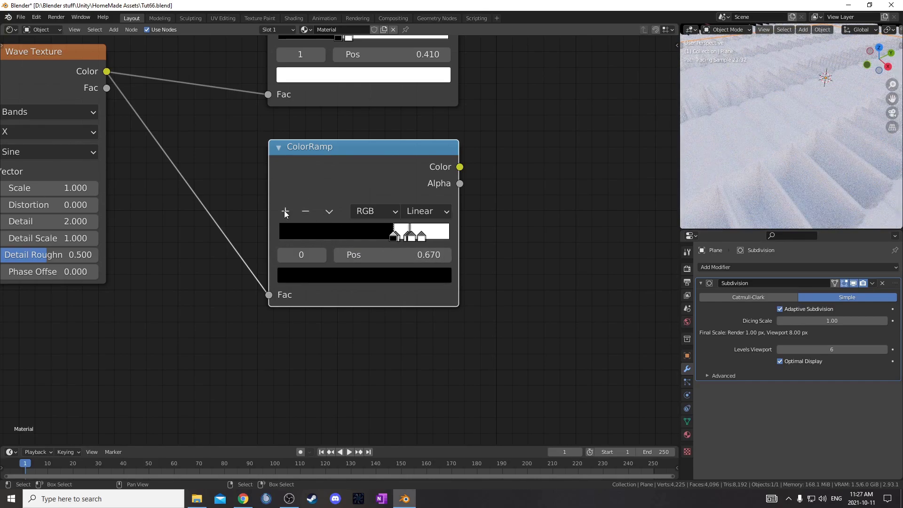
click(284, 211)
drag(395, 241, 426, 239)
click(409, 277)
scroll(397, 111, down, 10)
click(393, 255)
text(.85)
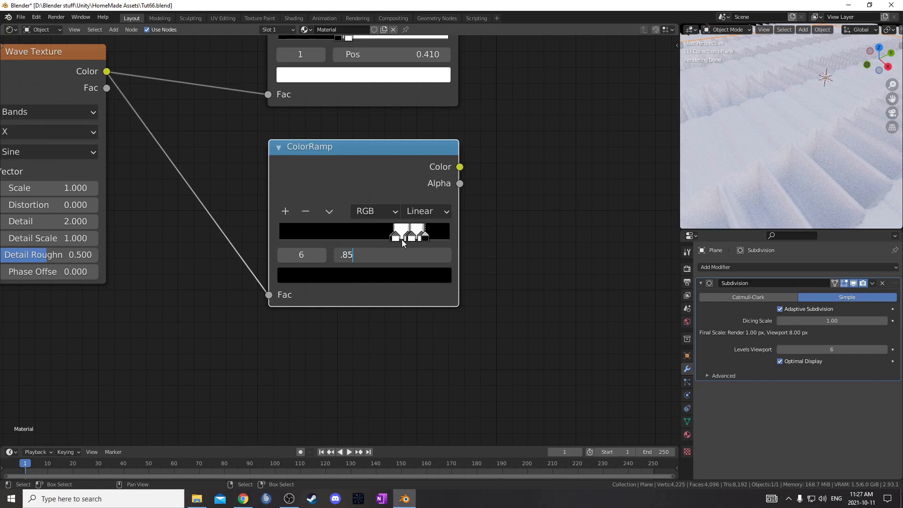
key(Return)
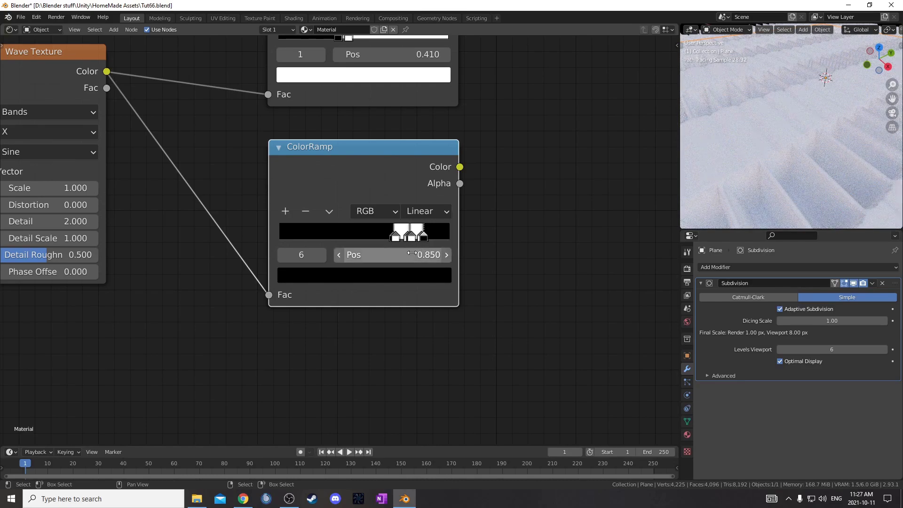
- Add an eighth stop to the new ColorRamp at position 0.863 and make it pure white
click(286, 211)
drag(398, 257, 417, 257)
click(387, 276)
scroll(363, 125, up, 5)
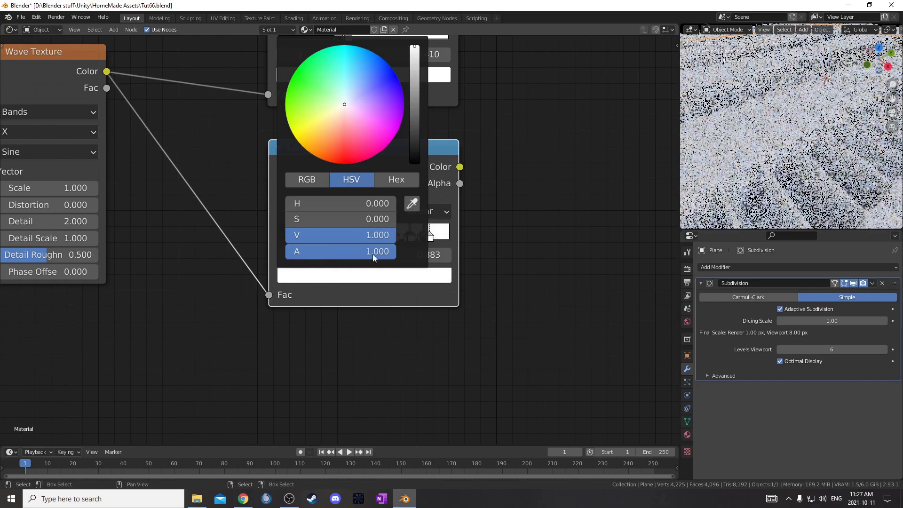
click(415, 257)
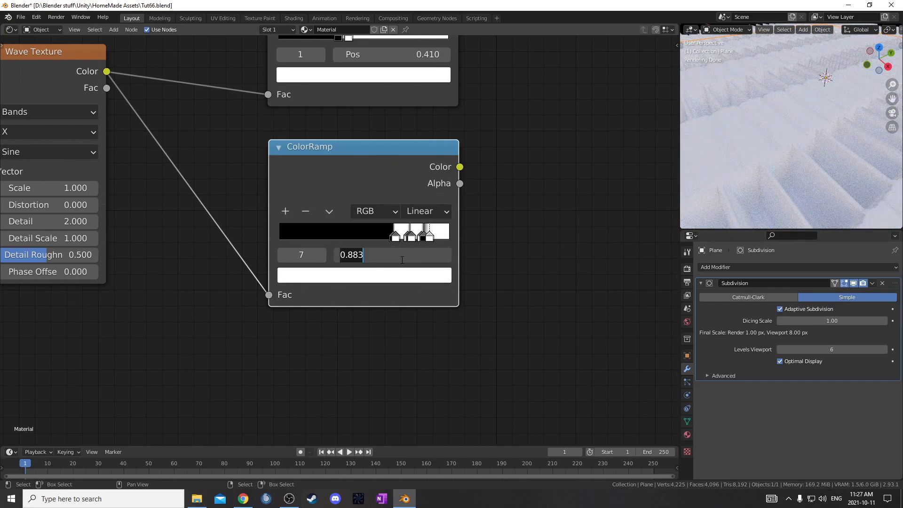
text(.863)
key(Return)
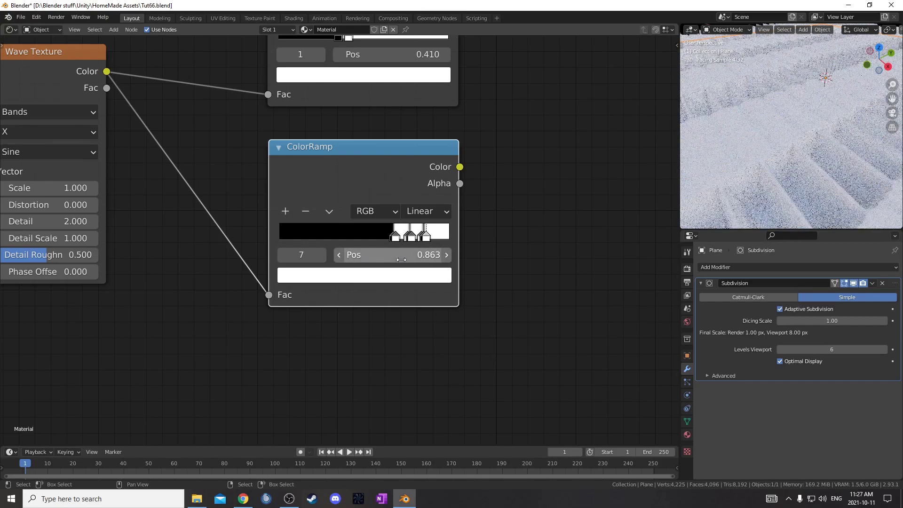
- Add a ninth stop to the new ColorRamp at position 0.949 and make it white
click(284, 211)
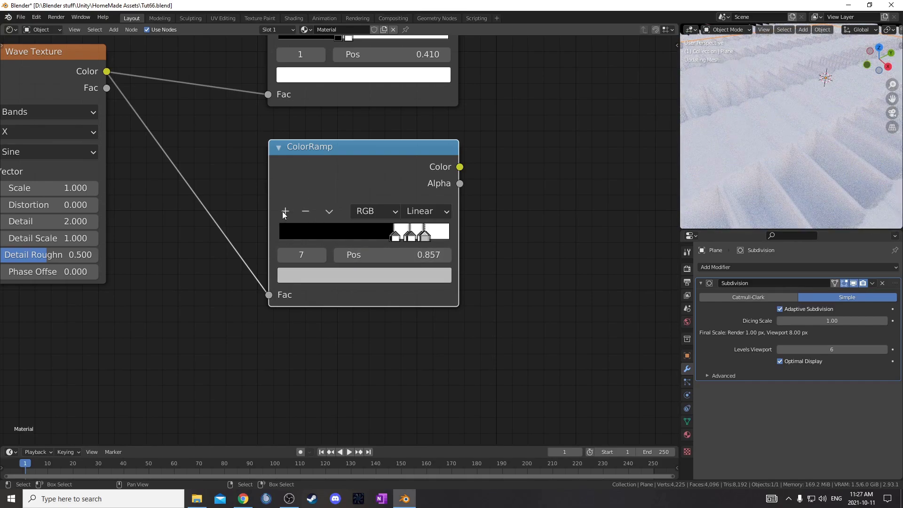
click(372, 280)
scroll(371, 104, up, 6)
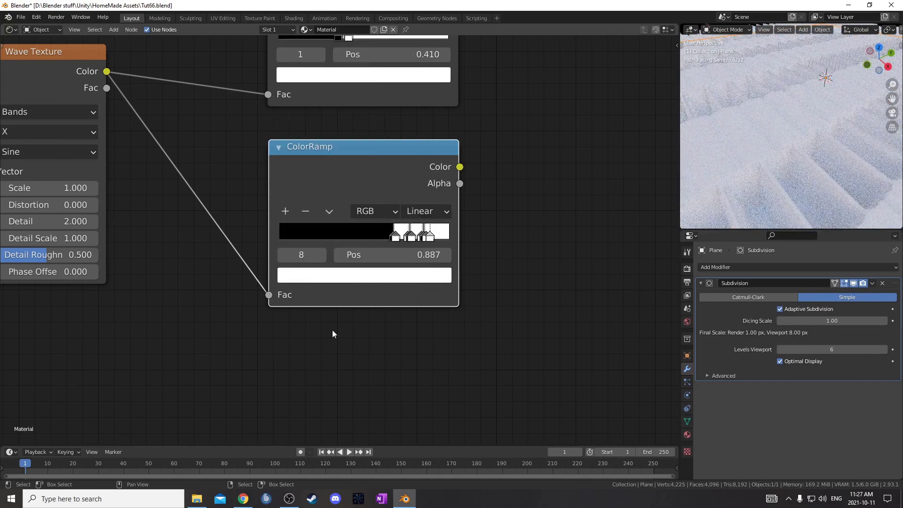
click(392, 259)
text(.949)
key(Return)
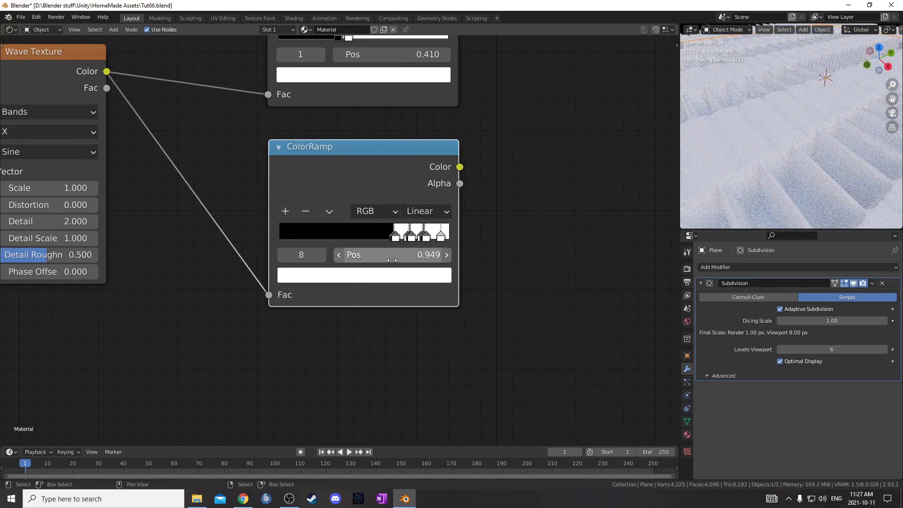
- Add a tenth stop to the new ColorRamp at position 0.964 and make it black
click(287, 211)
drag(389, 258, 444, 258)
click(382, 275)
scroll(382, 93, down, 15)
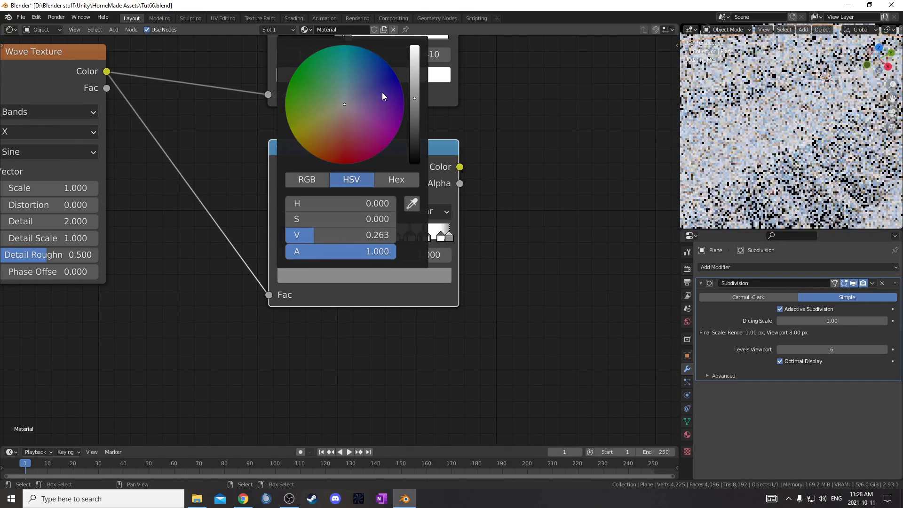
click(432, 257)
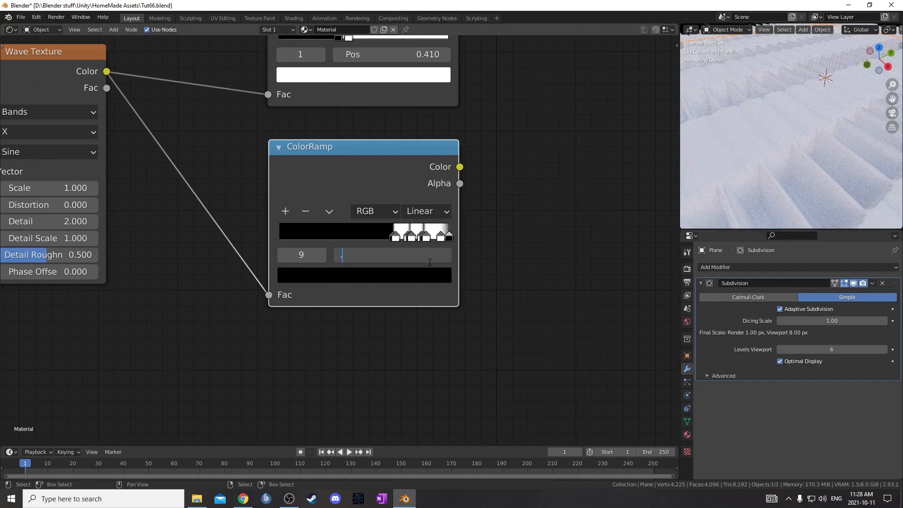
text(.964)
key(Return)
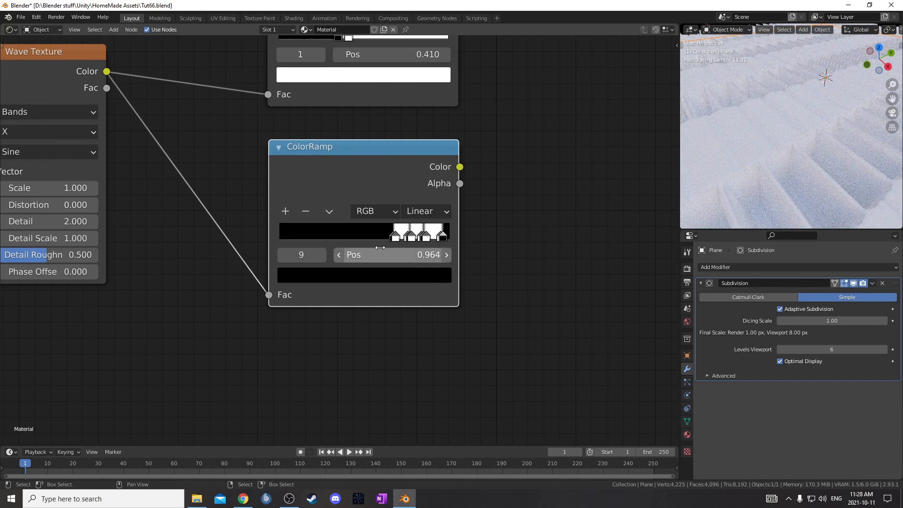
- Add an eleventh stop to the new ColorRamp at position 0.976 and make it white
click(285, 212)
drag(399, 251, 426, 251)
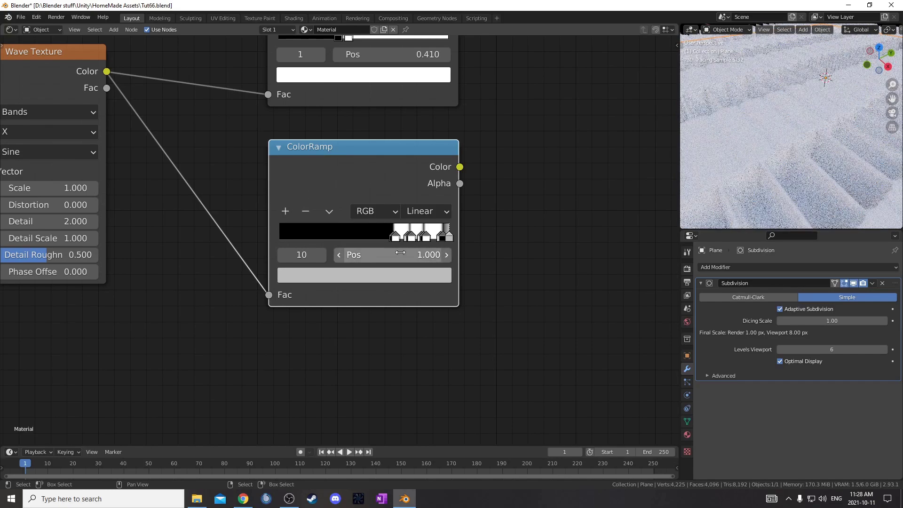
click(390, 255)
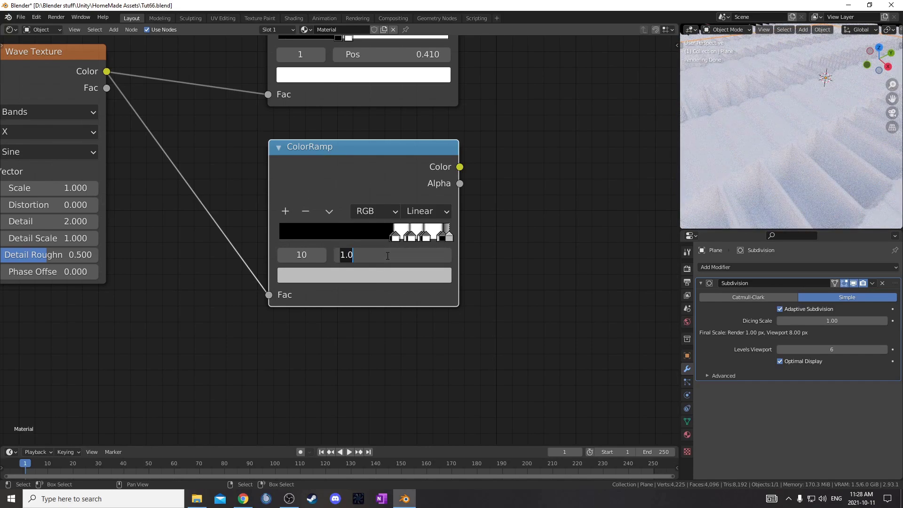
key(Return)
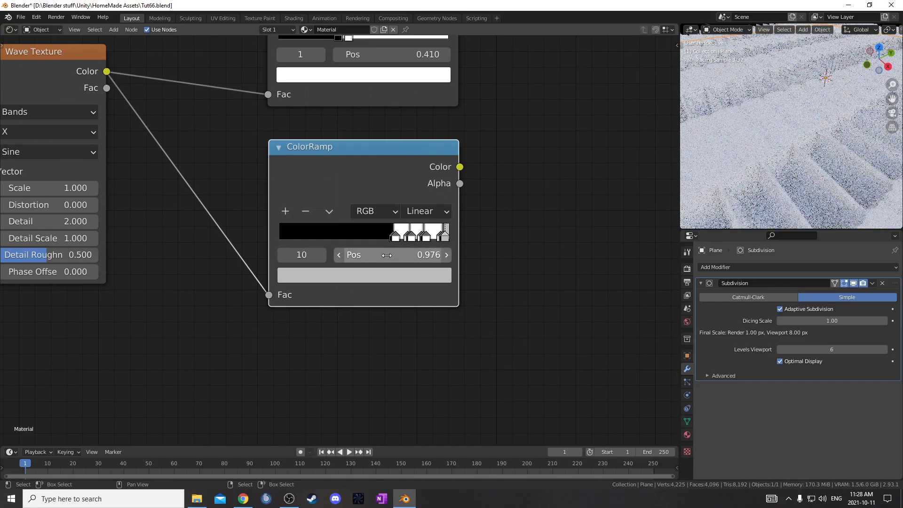
click(392, 275)
scroll(371, 93, up, 5)
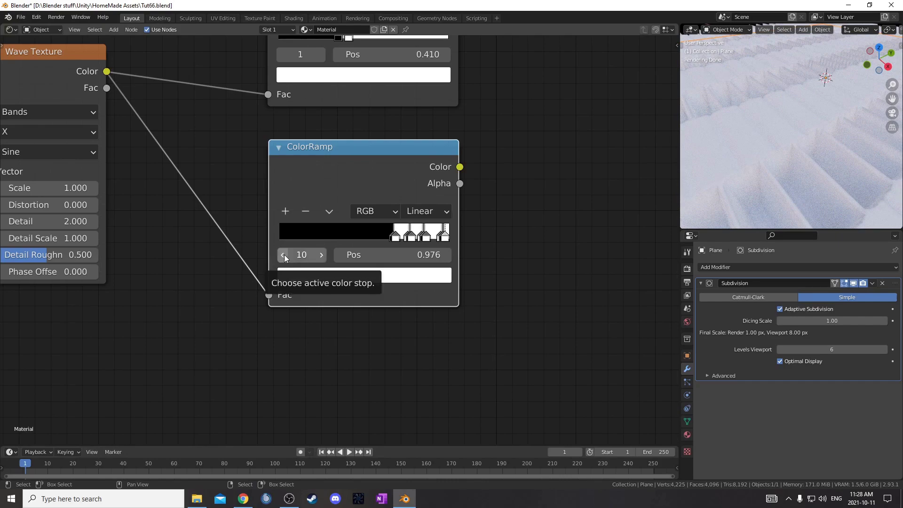
- Go back through the ColorRamp's stops from the last one and check each stop's position and colour
click(283, 255)
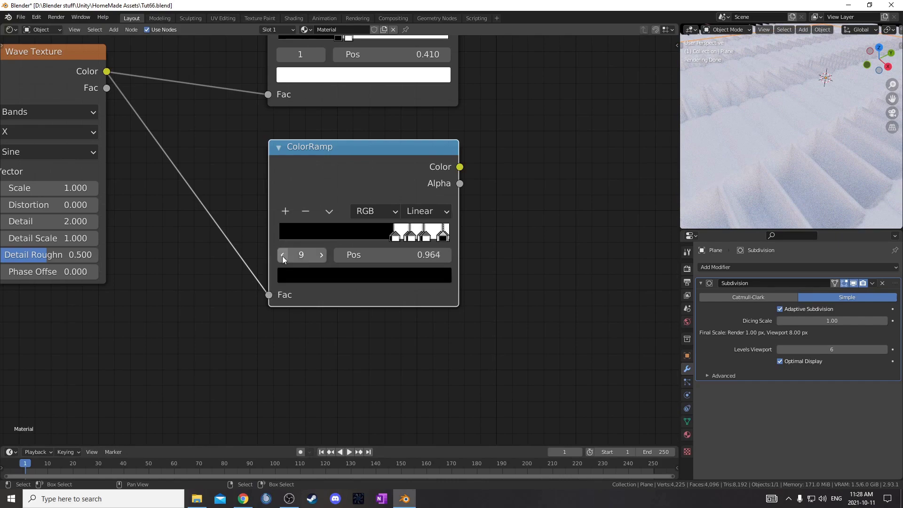
click(282, 255)
click(307, 276)
click(307, 274)
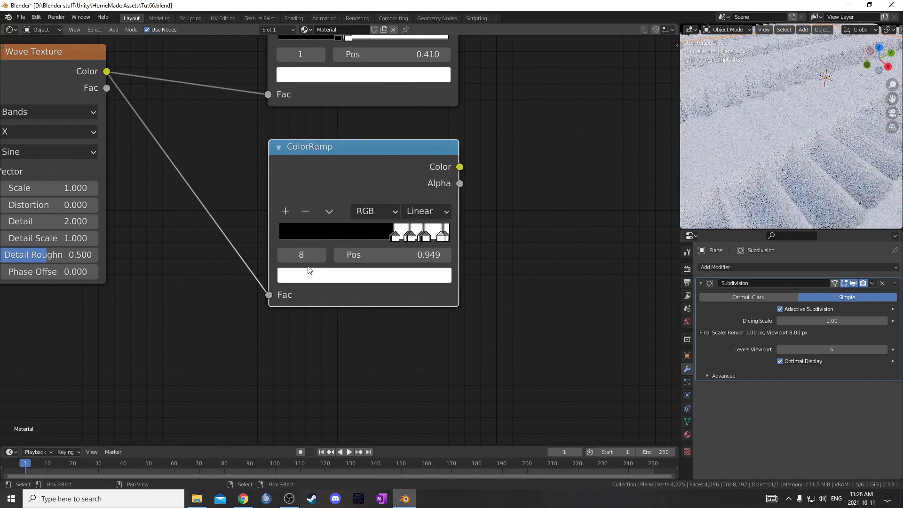
click(282, 256)
click(301, 275)
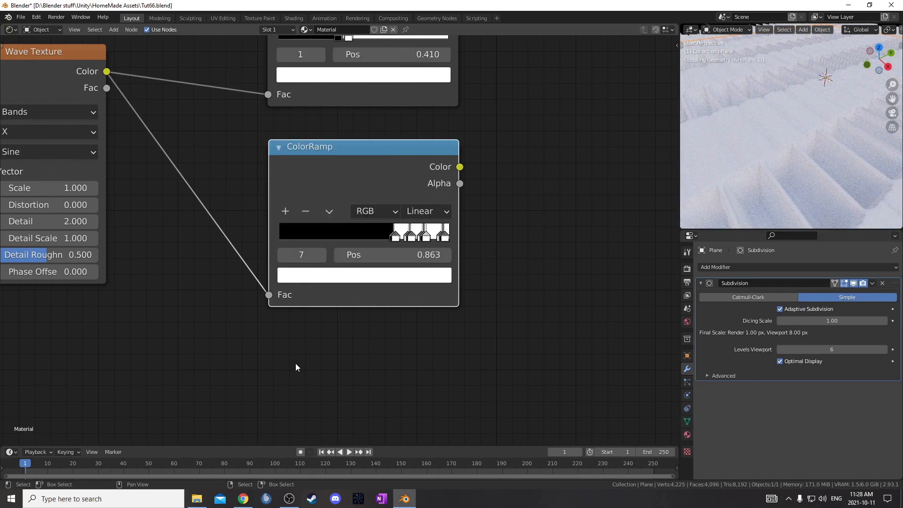
click(283, 255)
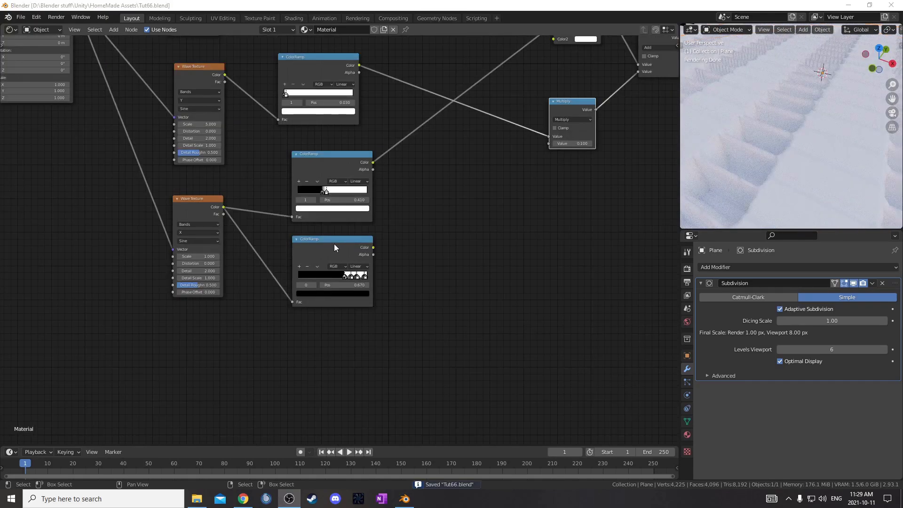
- Preview the new ColorRamp's colour output on the plane and examine the stripes up close
drag(373, 247, 549, 136)
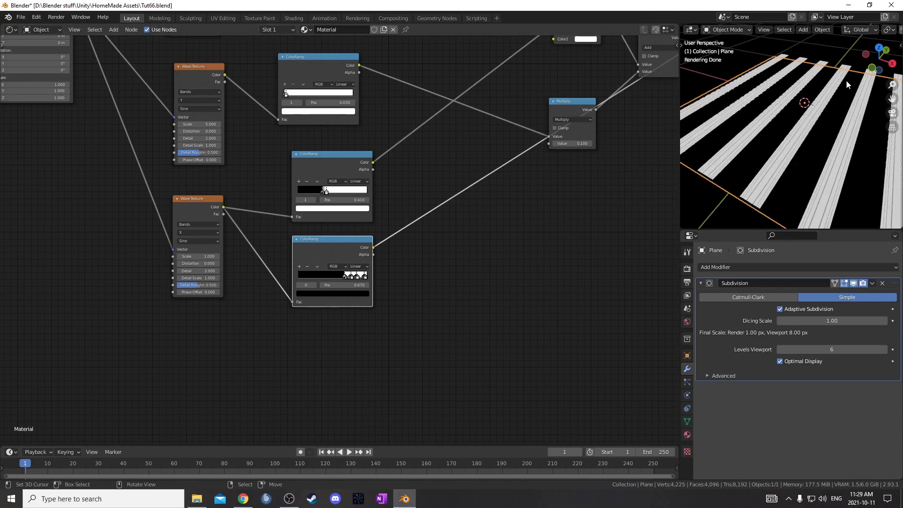
scroll(791, 161, up, 2)
scroll(795, 159, up, 2)
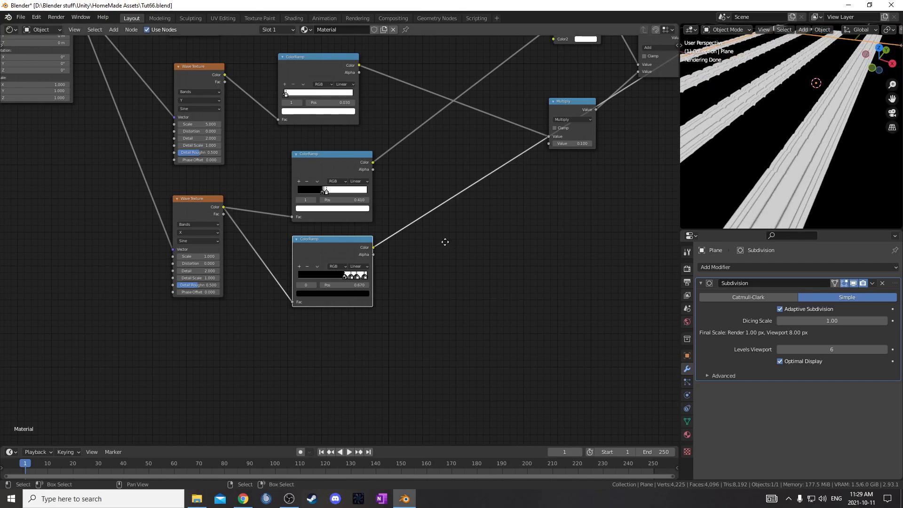
- Move the Multiply node down, duplicate it, and insert the copy on the link feeding its first value
scroll(452, 237, up, 1)
drag(529, 117, 527, 251)
scroll(520, 270, up, 1)
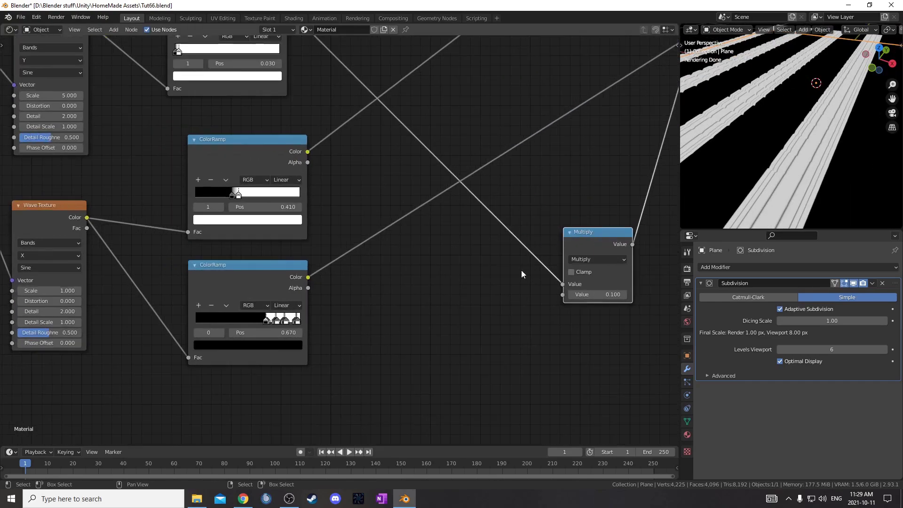
key(shift+d)
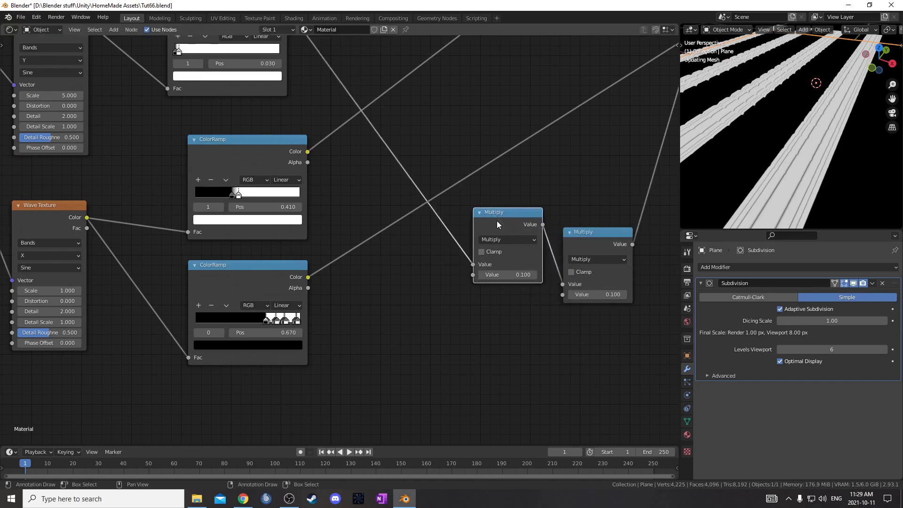
click(503, 227)
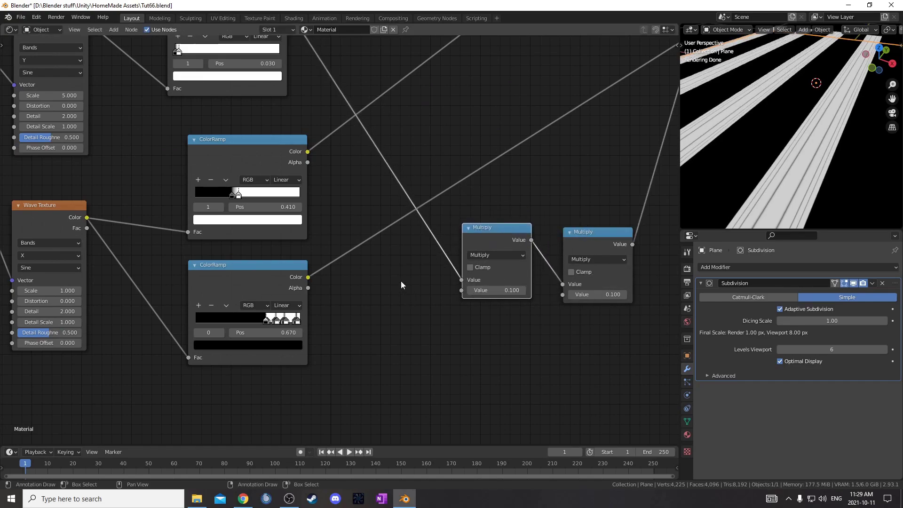
- Connect the eleven-stop ColorRamp's Color output to the second value of the duplicated Multiply node
drag(308, 277, 467, 291)
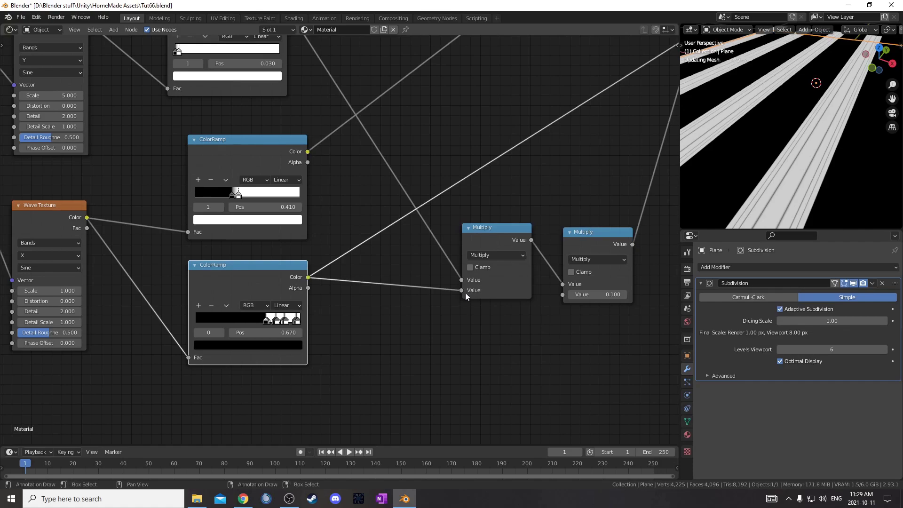
drag(493, 243, 495, 244)
scroll(492, 249, down, 8)
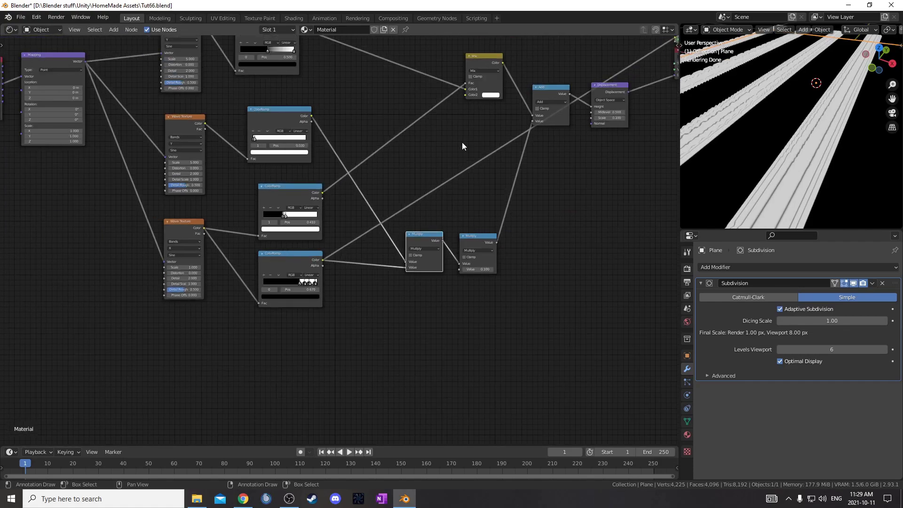
- Connect the Principled BSDF back to the Surface of the Material Output in place of the preview
middle_drag(453, 123, 475, 259)
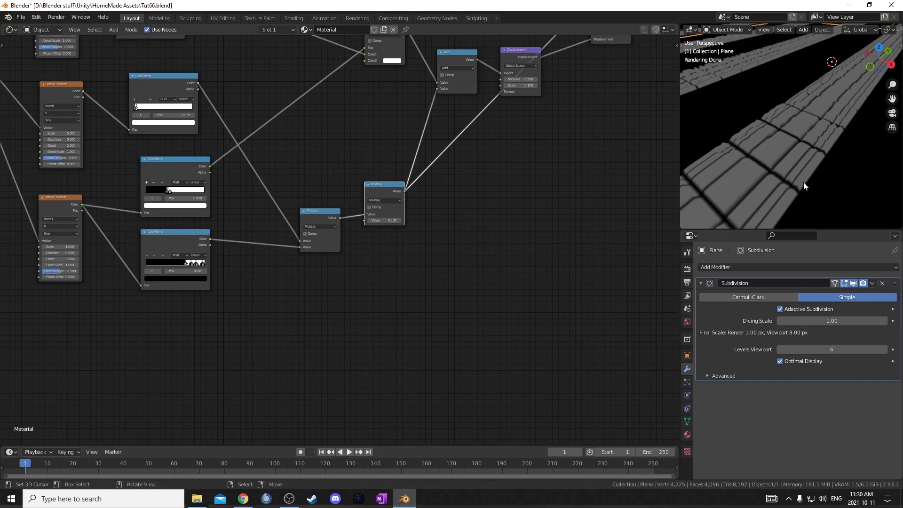
middle_drag(456, 158, 365, 242)
scroll(348, 240, down, 4)
middle_drag(398, 193, 540, 265)
ctrl+shift+click(308, 138)
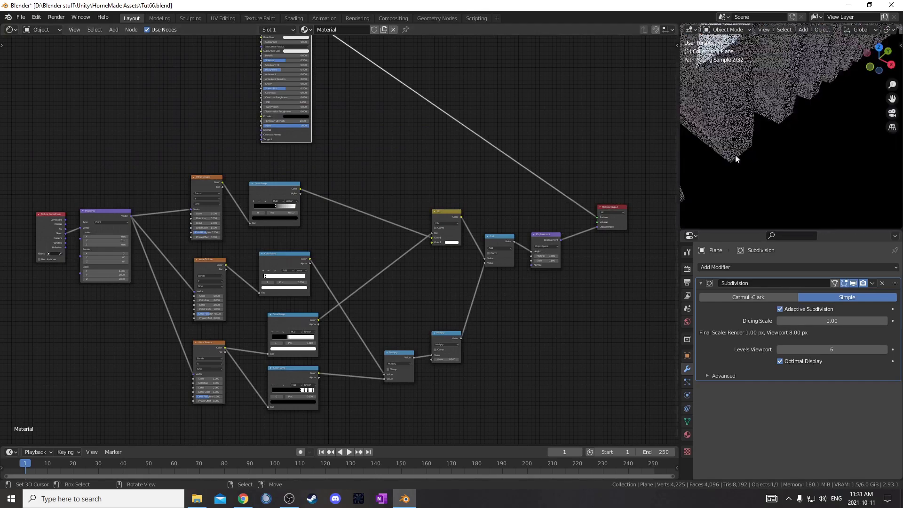
- Refresh the plane's displacement by entering and leaving Edit Mode, and save the file
key(Tab)
key(Tab)
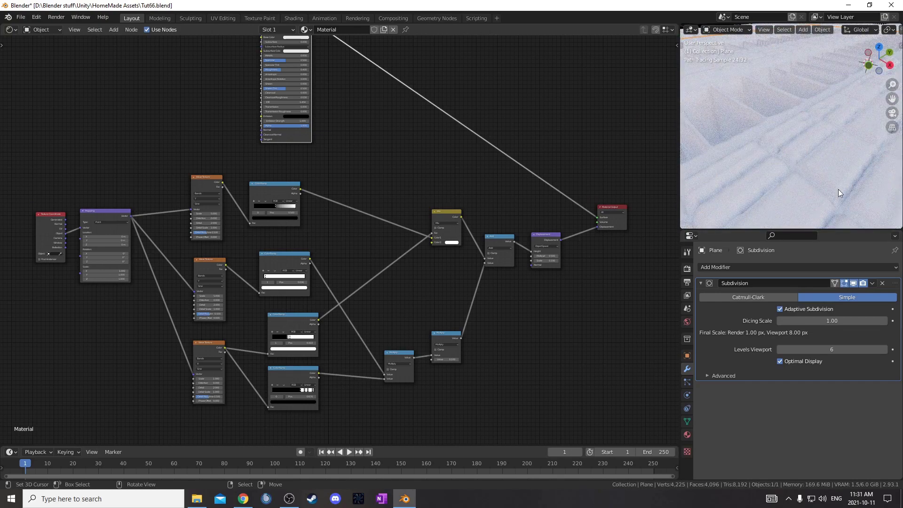
key(ctrl+s)
- Duplicate the eleven-stop ColorRamp with its Wave Texture input link kept and place the copy below it
scroll(380, 290, up, 4)
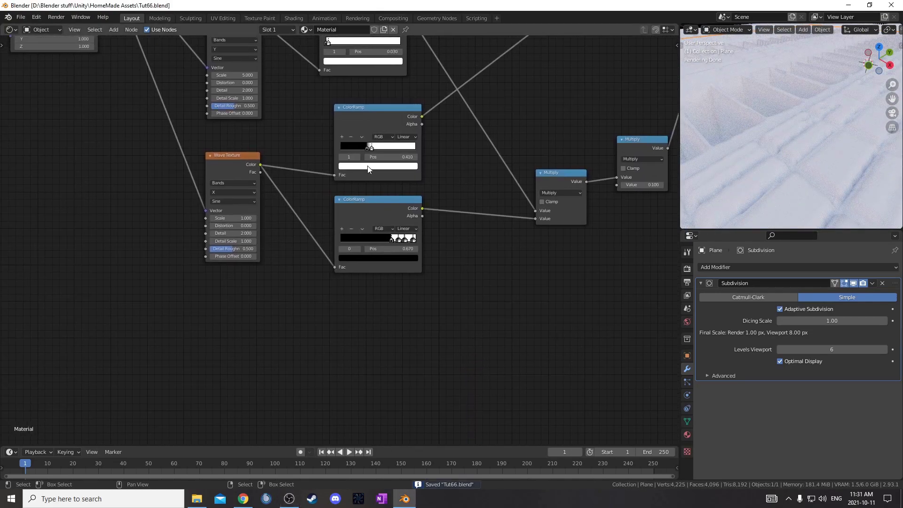
click(365, 208)
middle_drag(385, 259, 375, 203)
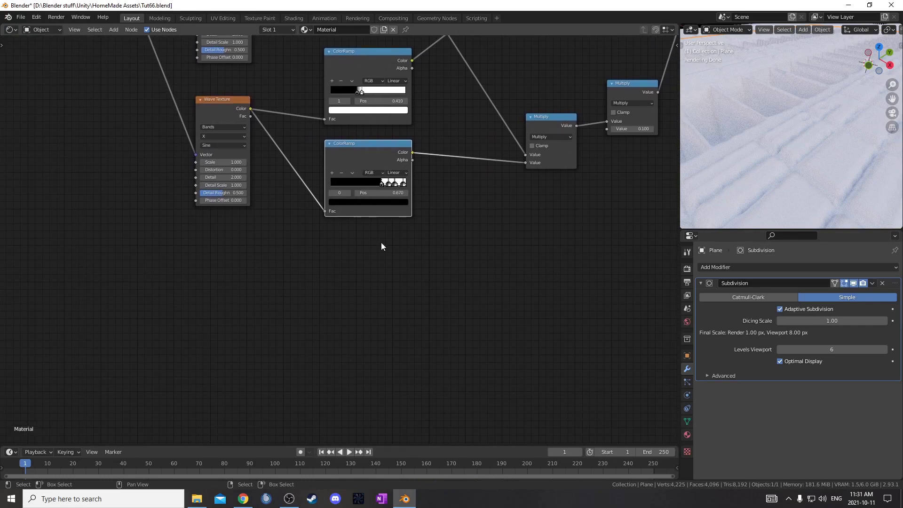
key(ctrl+shift+d)
click(377, 333)
scroll(356, 256, up, 3)
middle_drag(356, 256, 429, 94)
scroll(428, 94, up, 3)
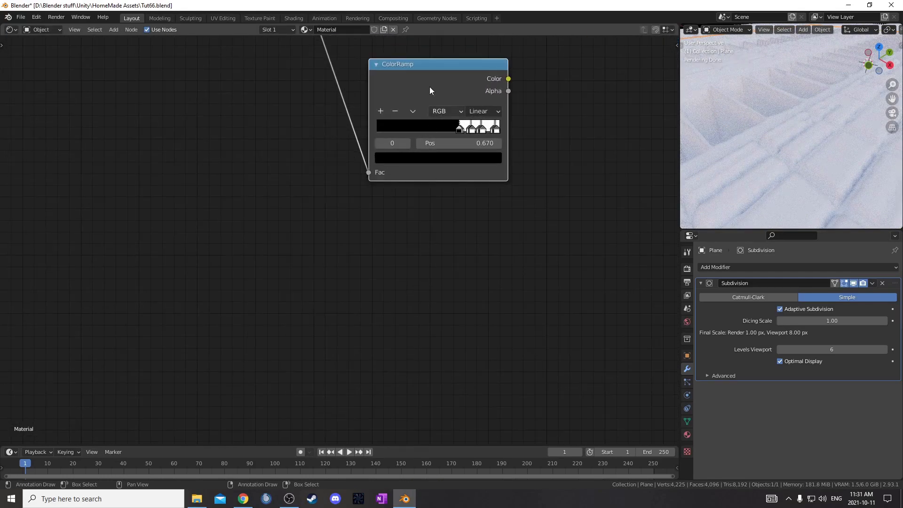
- Reset the duplicated ColorRamp to its default black-to-white gradient
click(414, 111)
click(426, 160)
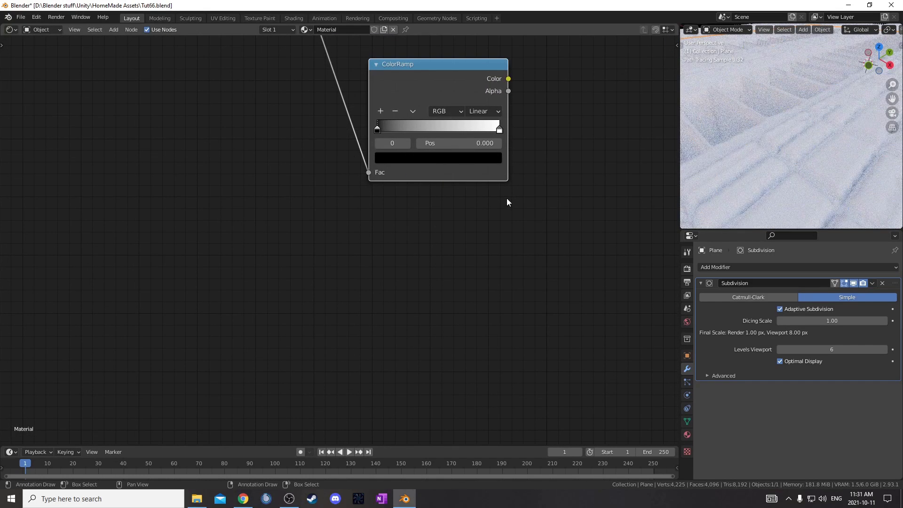
scroll(506, 198, up, 1)
middle_drag(507, 199, 430, 220)
scroll(438, 258, up, 1)
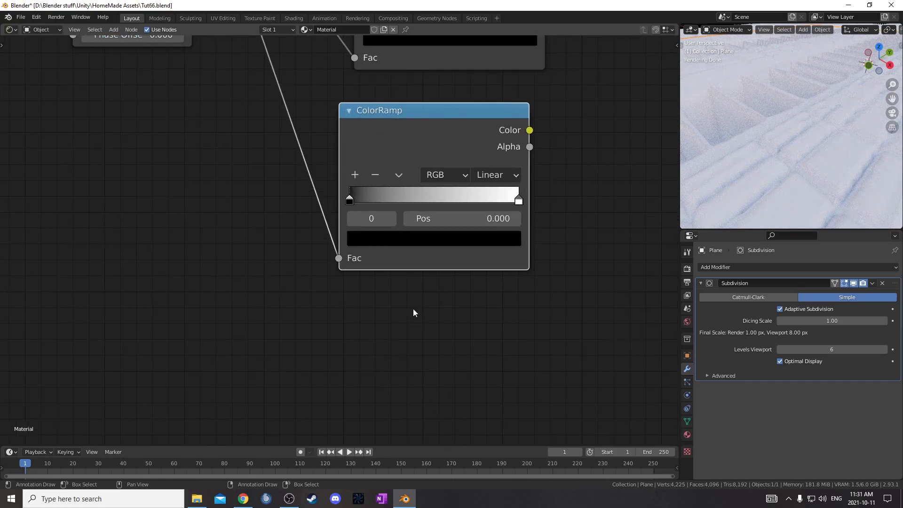
scroll(403, 257, up, 1)
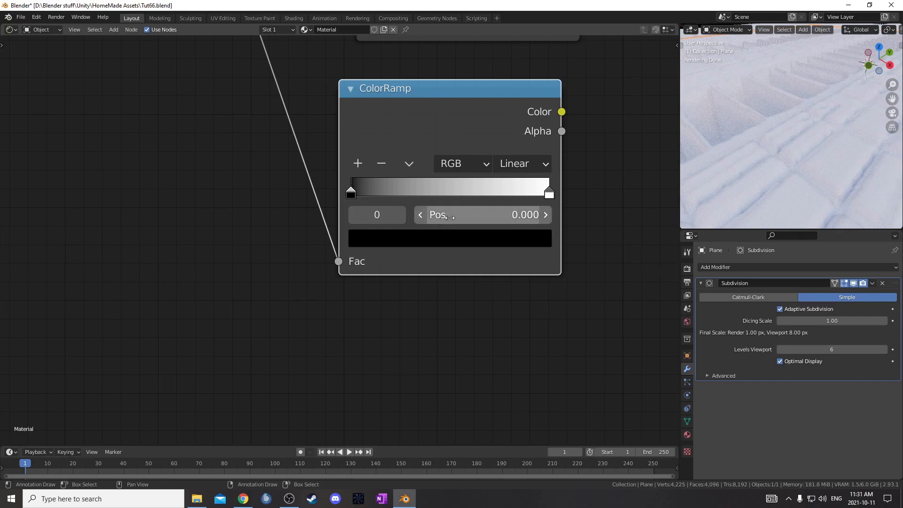
click(512, 212)
text(.962)
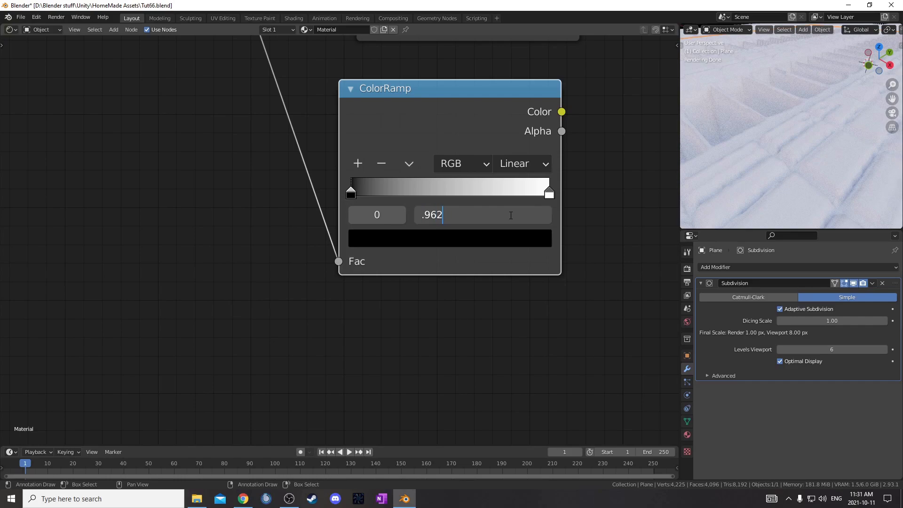
key(Return)
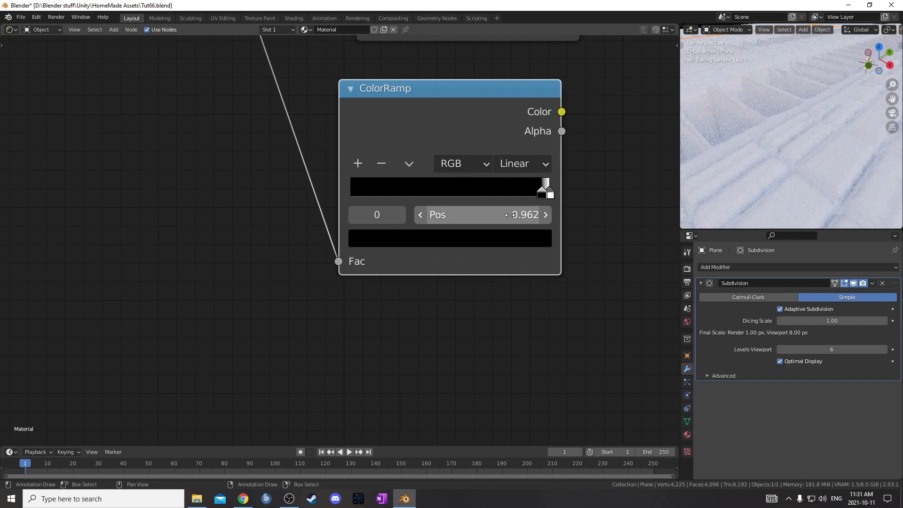
key(ctrl+z)
- Set the position of the new ColorRamp's white stop to 0.962
click(549, 194)
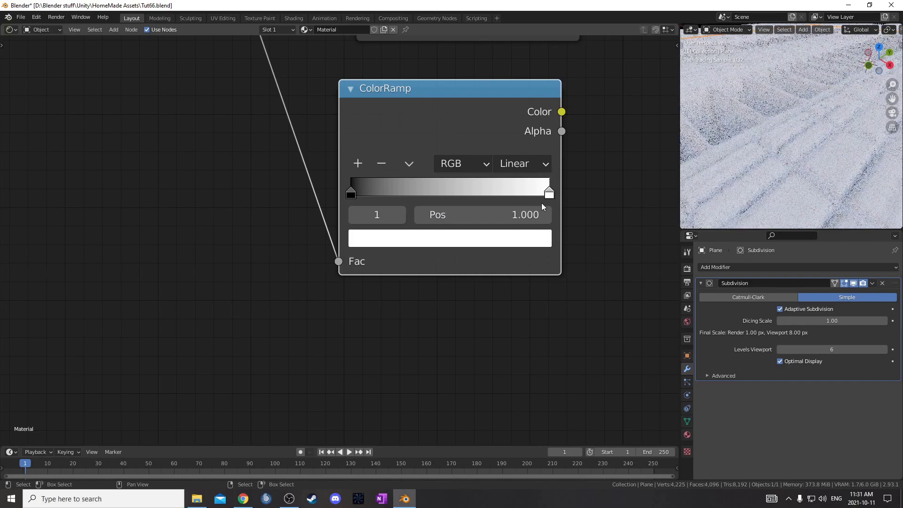
click(522, 213)
text(.962)
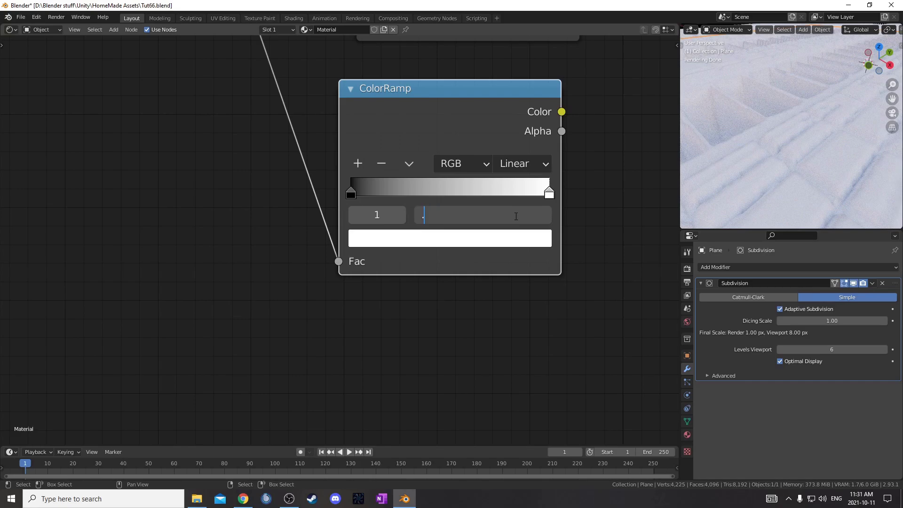
key(Return)
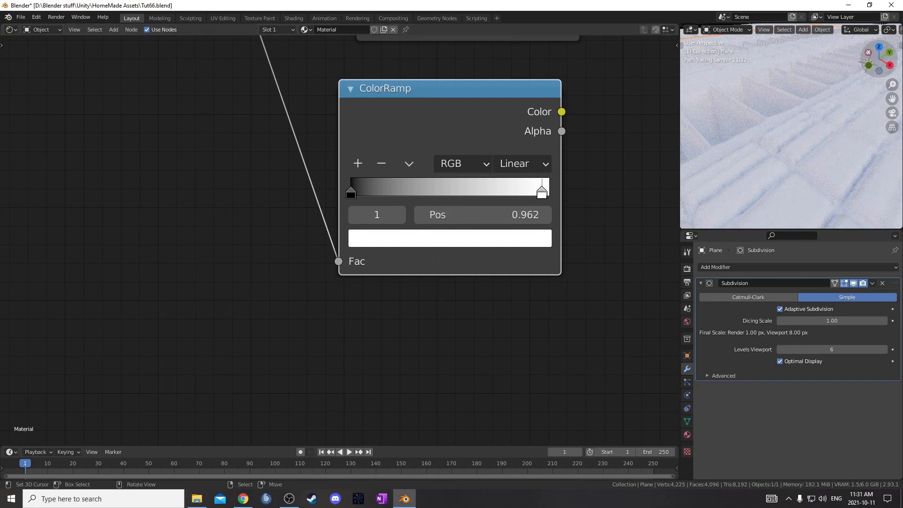
- Add three more stops to the new ColorRamp between its black and white stops
middle_drag(359, 162, 323, 172)
scroll(323, 172, up, 1)
click(323, 172)
click(323, 172)
click(323, 173)
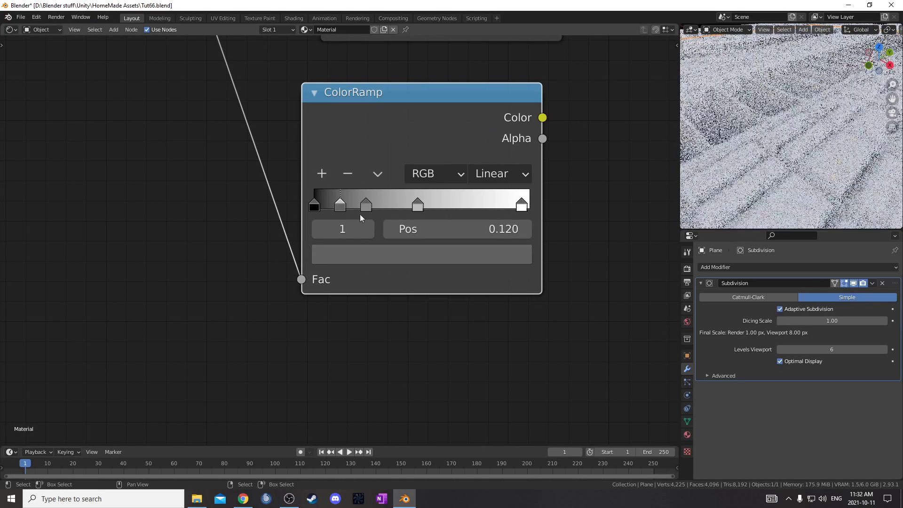
- Move the ColorRamp's three added stops, from darkest to lightest gray, to positions 0.67, 0.765 and 0.85
click(413, 229)
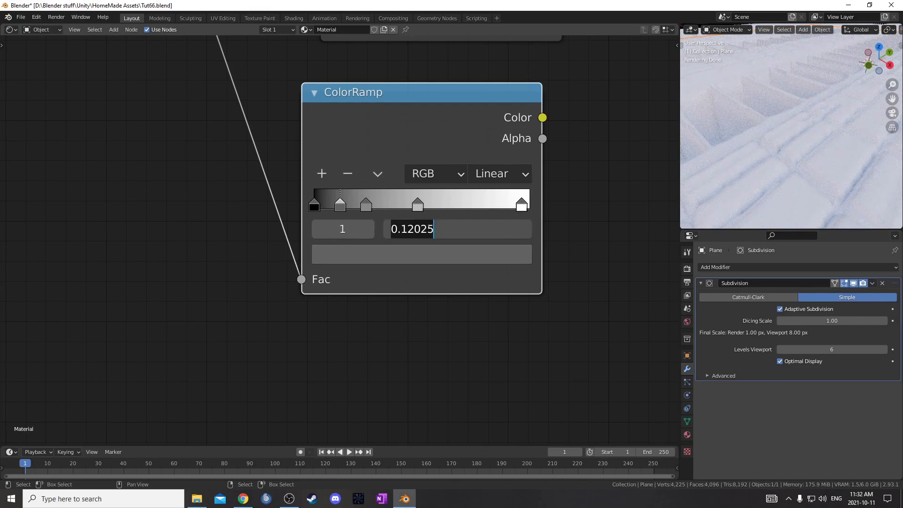
text(.67)
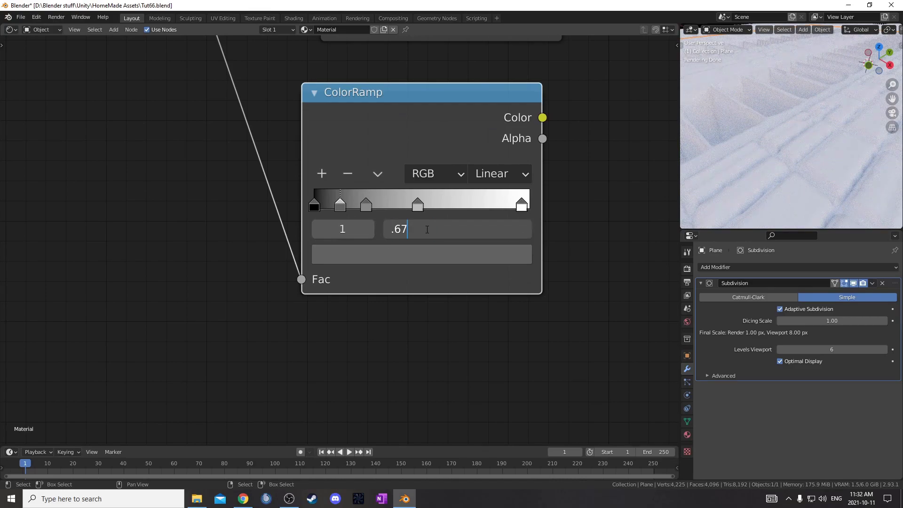
key(Return)
click(365, 205)
click(444, 223)
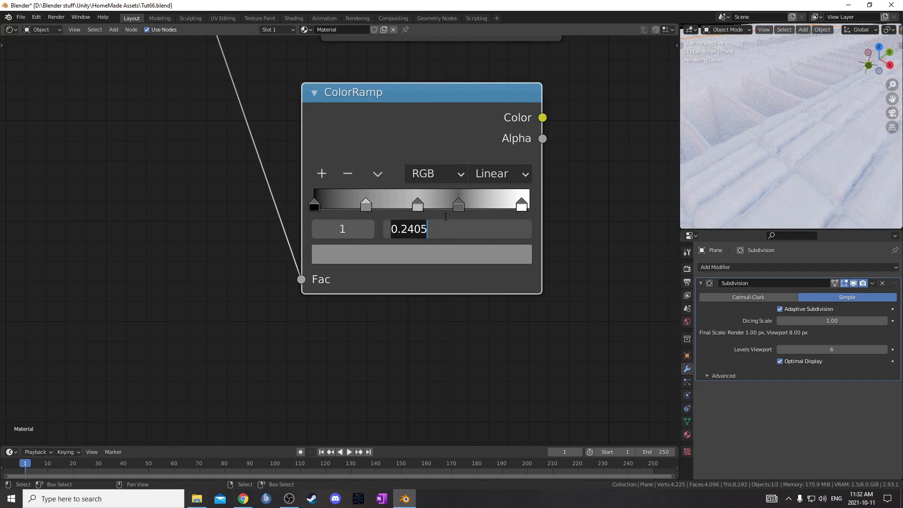
text(.765)
key(Return)
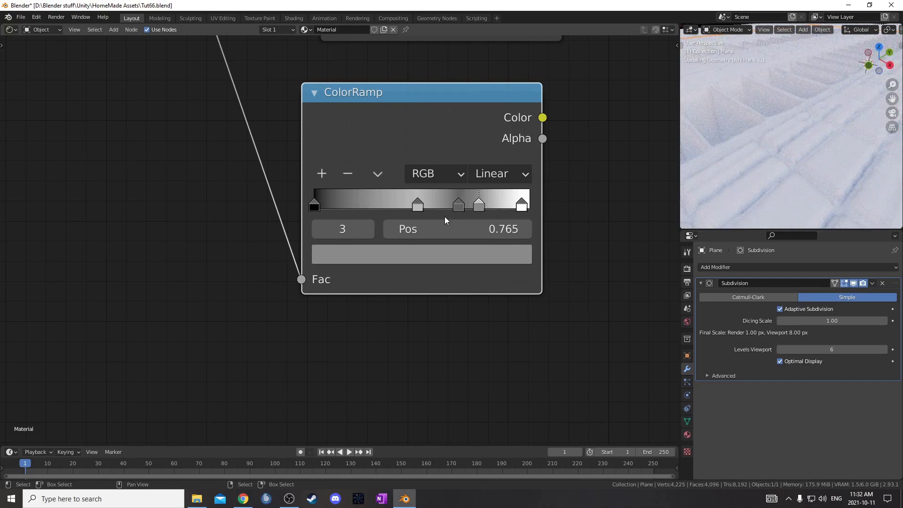
click(423, 209)
click(456, 235)
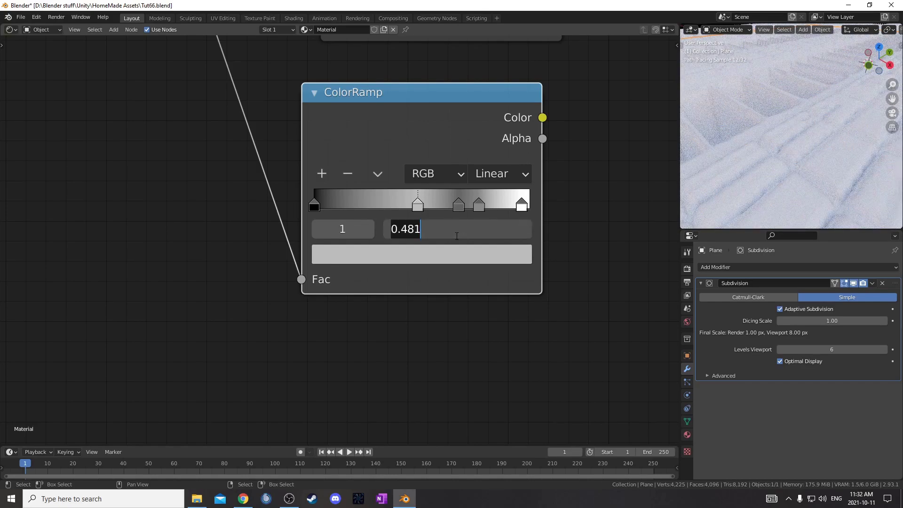
text(.85)
key(Return)
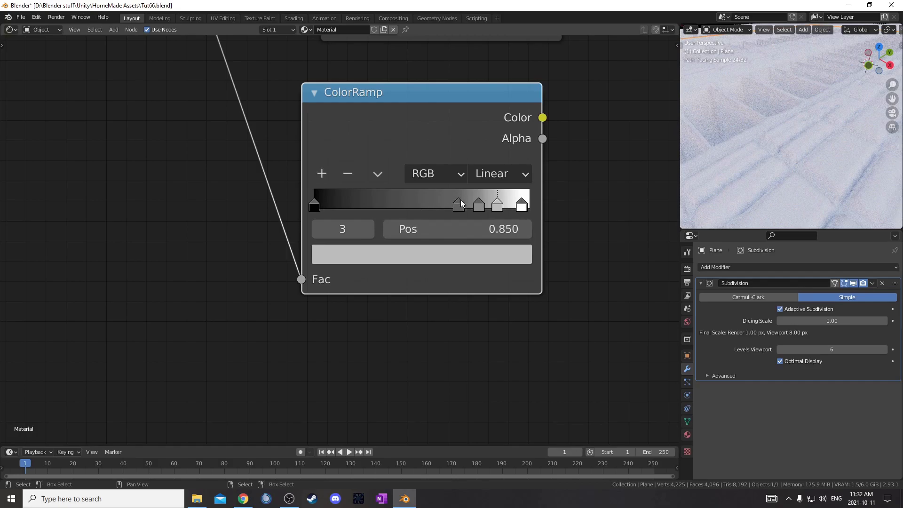
- Set the color value of the ColorRamp stop at 0.670 to 0.1
click(459, 204)
click(456, 229)
key(Return)
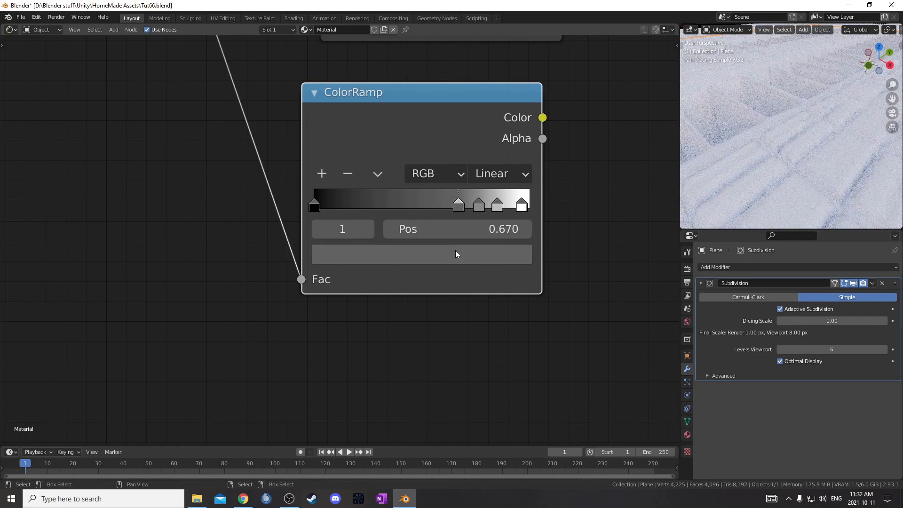
click(455, 254)
click(420, 204)
text(.1)
key(Return)
- Set the color value of the ColorRamp stop at 0.765 to 0.2
click(479, 205)
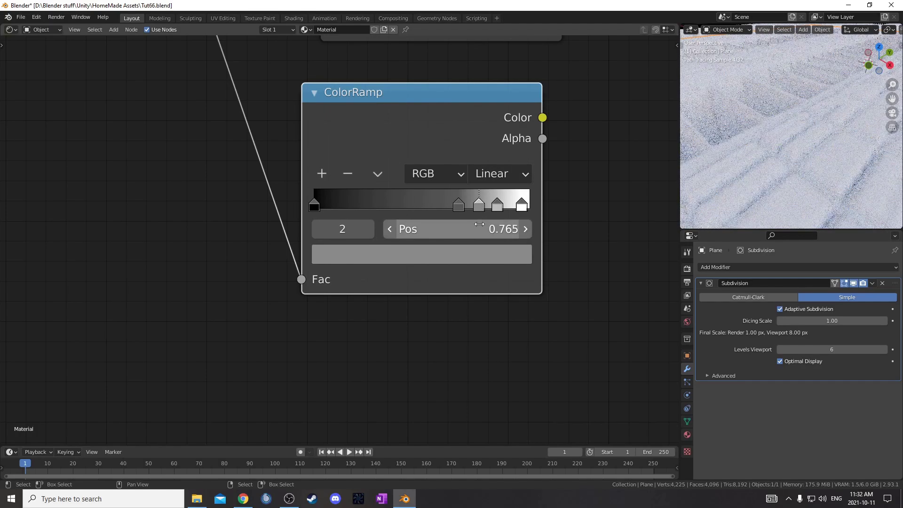
click(455, 254)
click(410, 209)
text(.2)
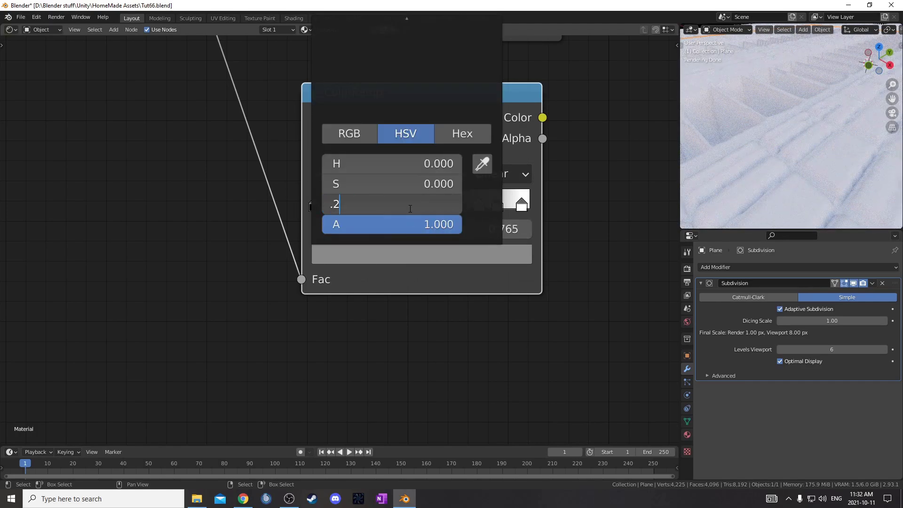
key(Return)
- Give the ColorRamp stop at 0.850 a darker gray by lowering its color value
click(497, 206)
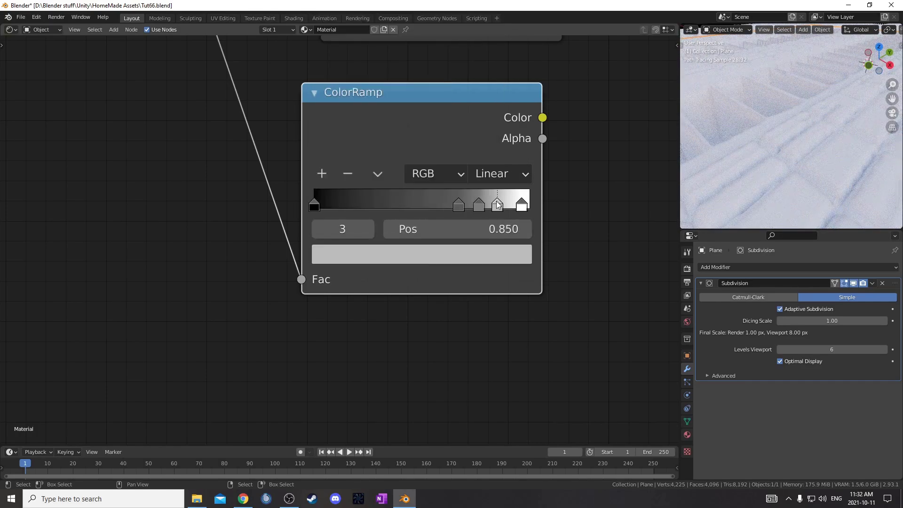
click(487, 254)
click(440, 205)
text(.)
key(Return)
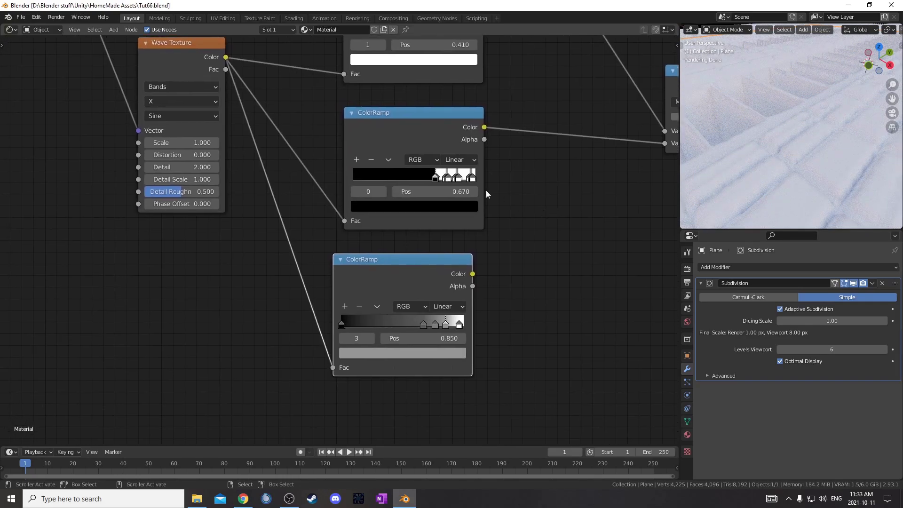
- Switch the interpolation of the eleven-stop ColorRamp above the new one to Ease
click(461, 160)
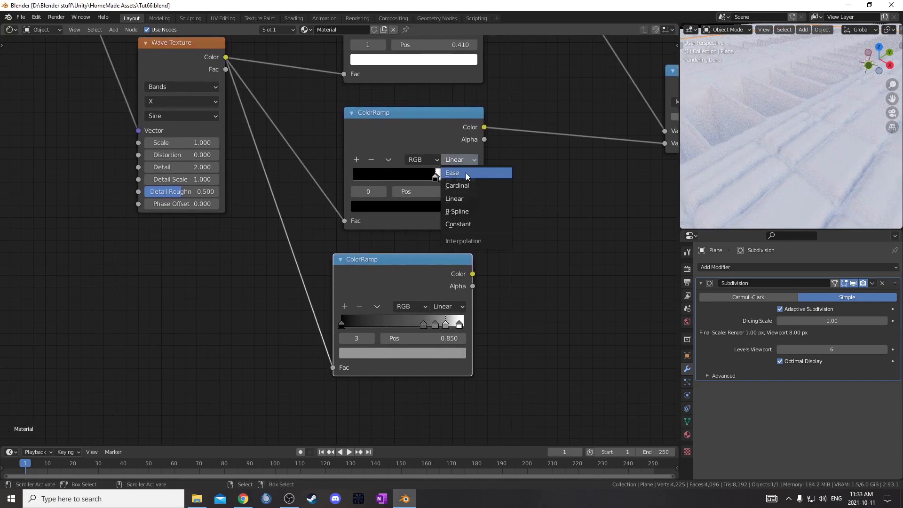
click(466, 173)
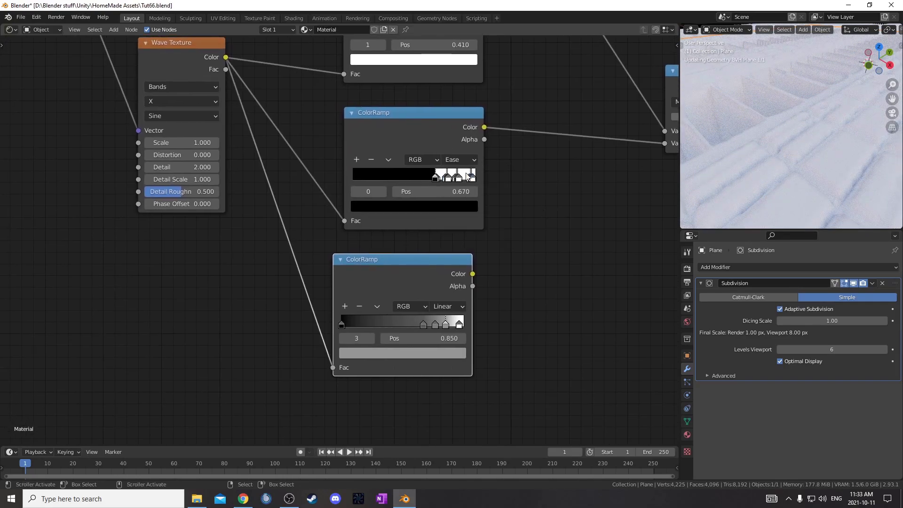
drag(433, 130, 430, 122)
- Switch the interpolation of the new five-stop ColorRamp to Constant
scroll(497, 261, up, 1)
middle_drag(553, 287, 604, 155)
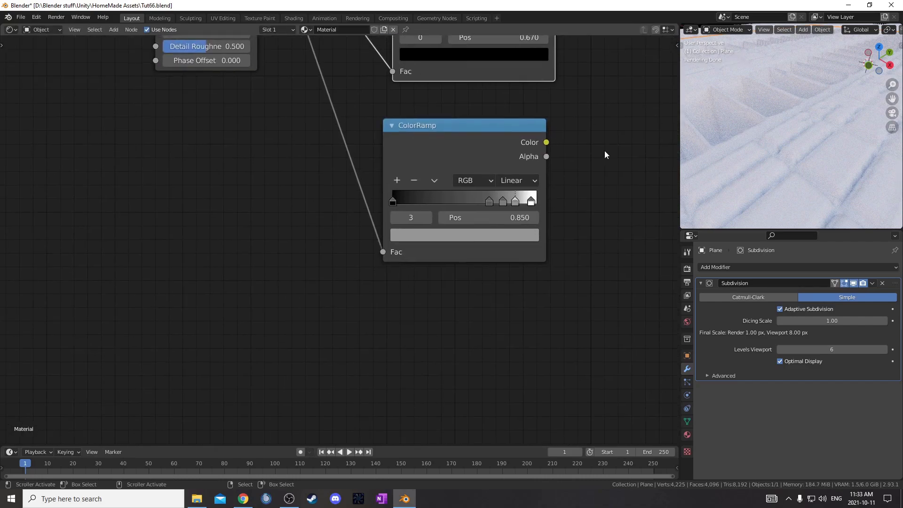
scroll(592, 160, up, 1)
click(579, 165)
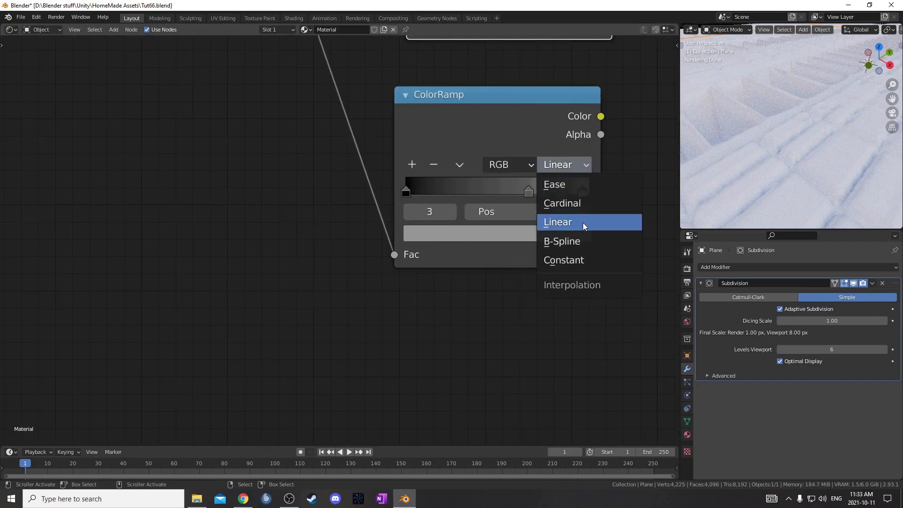
click(578, 263)
- Preview the five-stop ColorRamp's Color output on the plane
scroll(557, 275, down, 1)
middle_drag(500, 267, 417, 299)
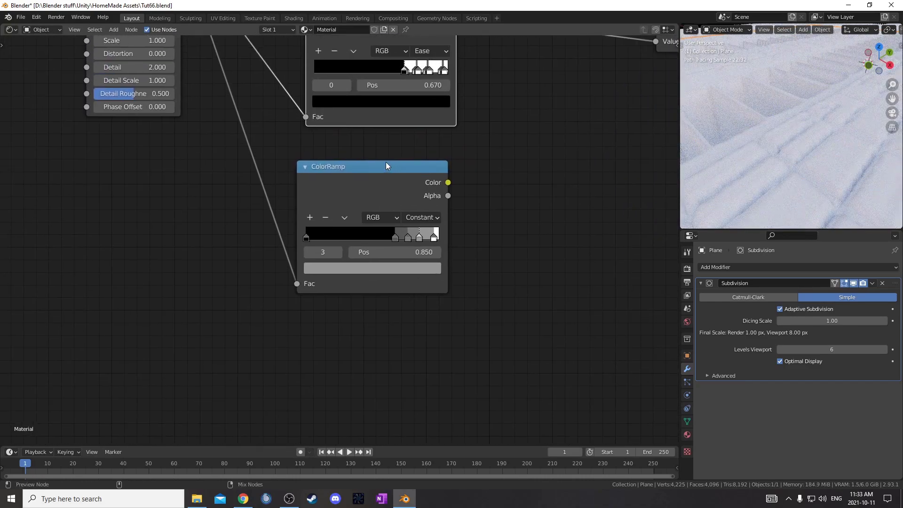
ctrl+shift+click(386, 162)
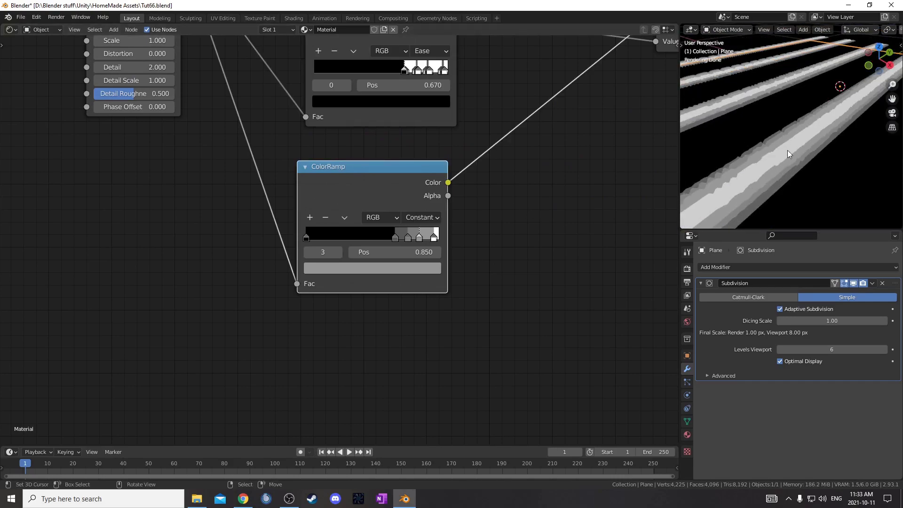
- Add a White Noise Texture node and insert it on the link coming from the five-stop ColorRamp's Color output
middle_drag(533, 222, 480, 225)
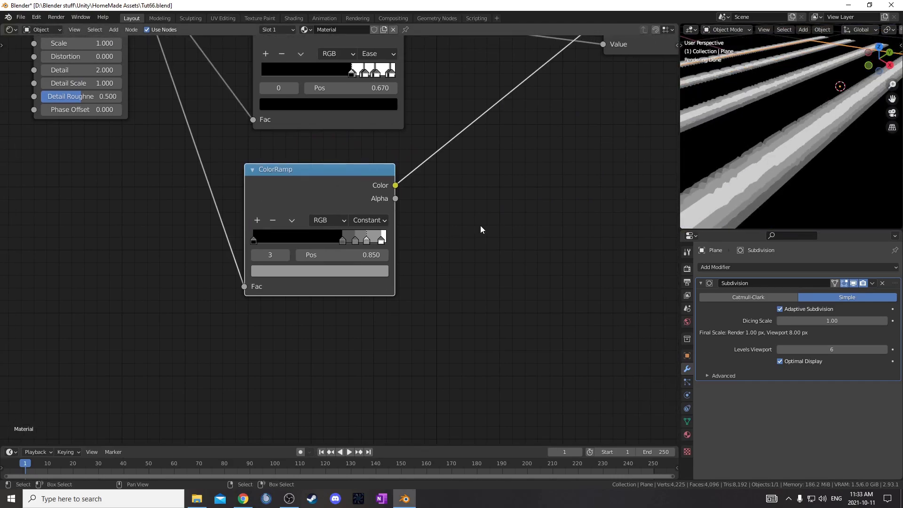
scroll(481, 227, up, 3)
key(shift+a)
click(467, 204)
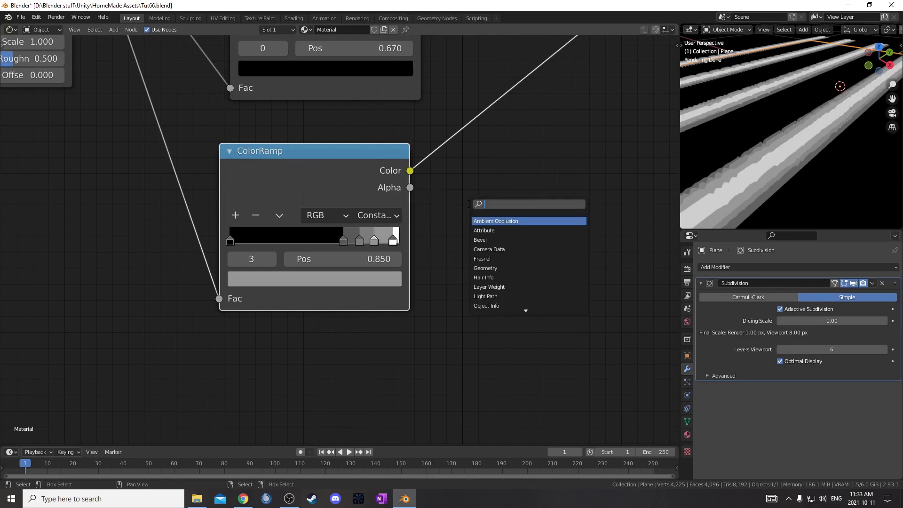
text(white)
key(Return)
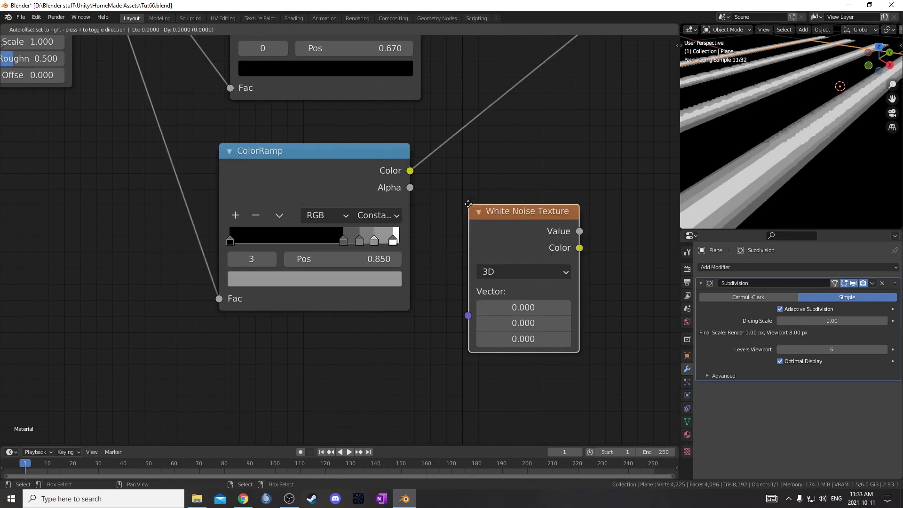
click(464, 110)
scroll(534, 209, down, 2)
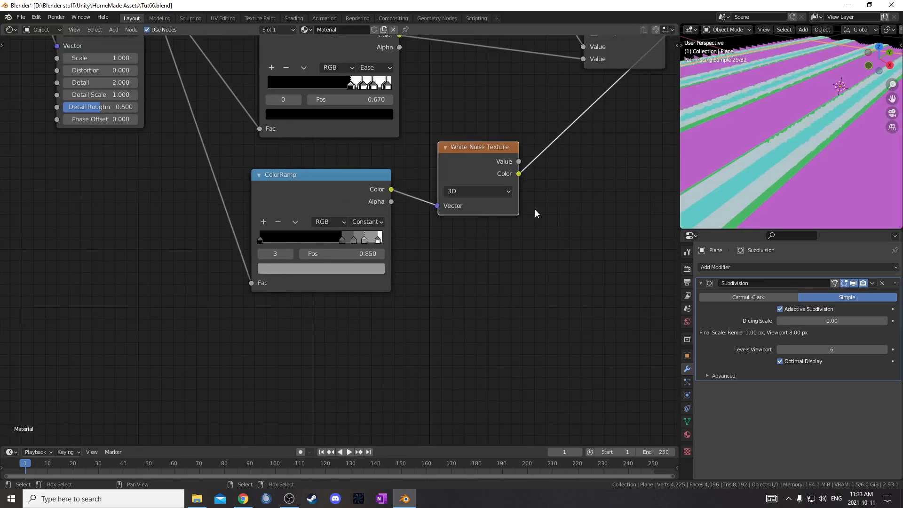
- Set the White Noise Texture's dimensions to 4D
middle_drag(535, 210, 471, 235)
click(464, 230)
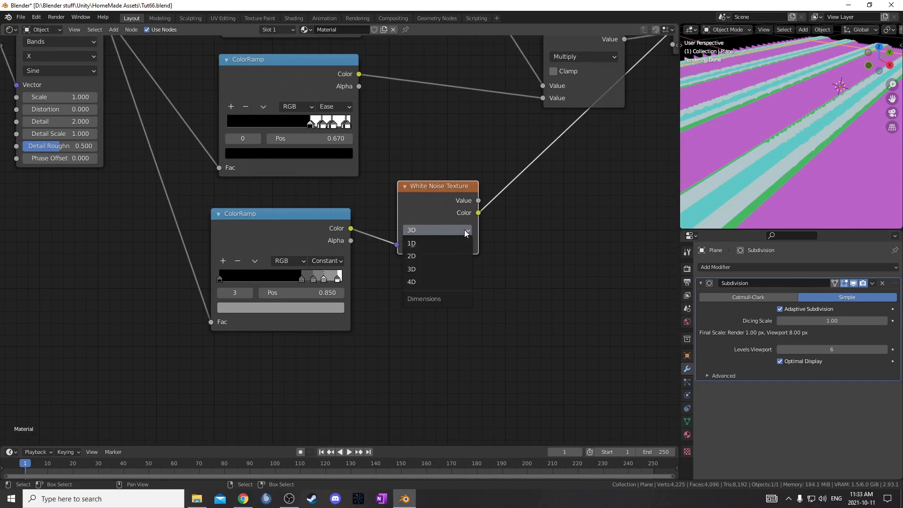
click(452, 281)
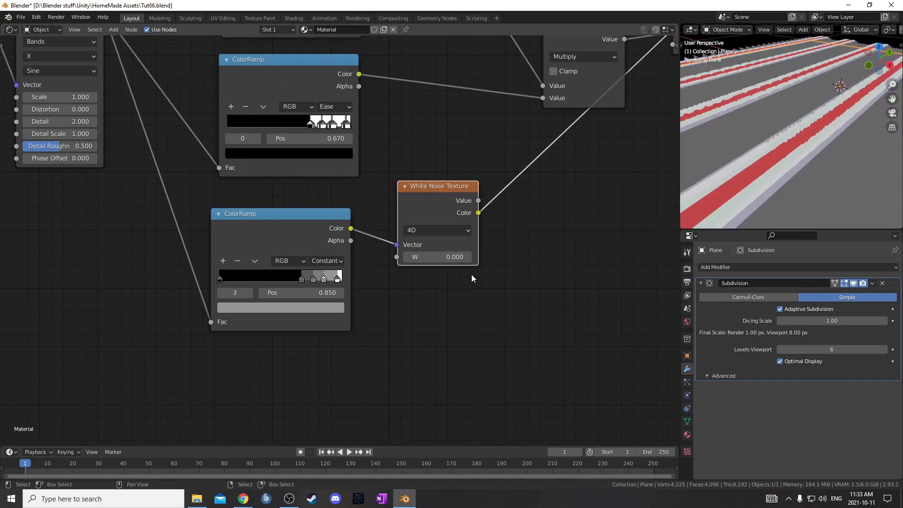
- Step the White Noise Texture's W value up to 0.900 to try different noise patterns
click(468, 258)
click(469, 258)
click(468, 258)
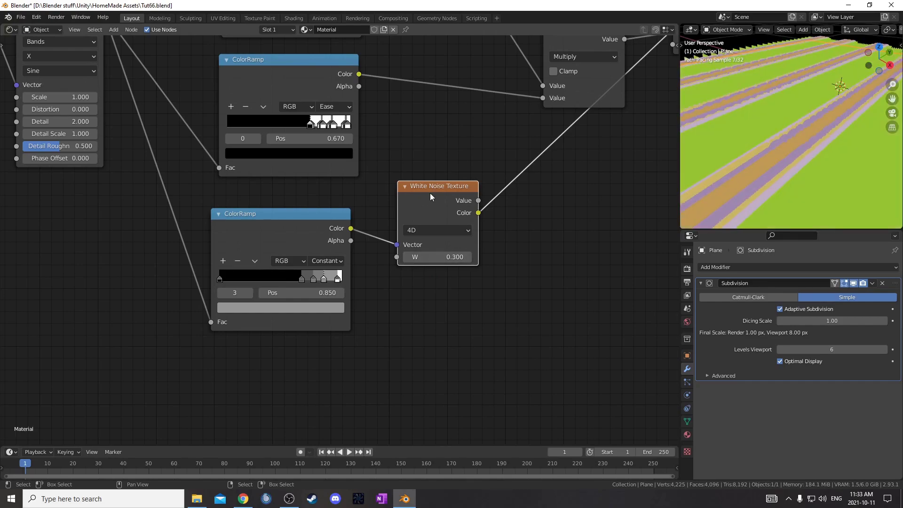
click(469, 257)
click(468, 257)
click(468, 257)
click(469, 258)
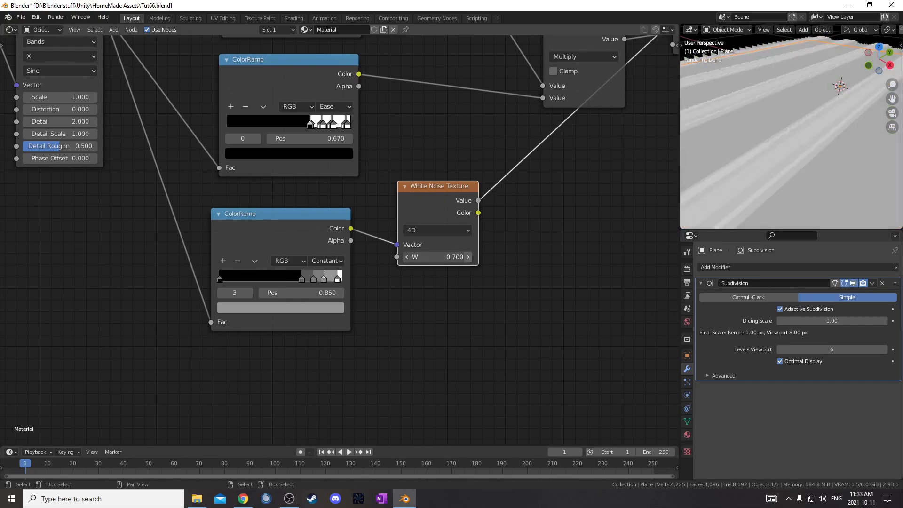
click(468, 257)
click(468, 257)
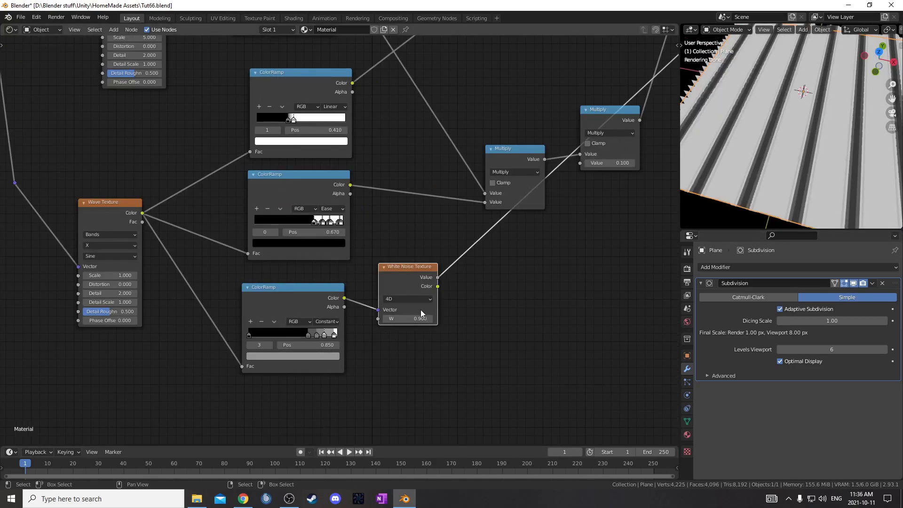
- Set the White Noise Texture's W value to 0.3
click(409, 319)
click(409, 319)
text(.3)
key(Return)
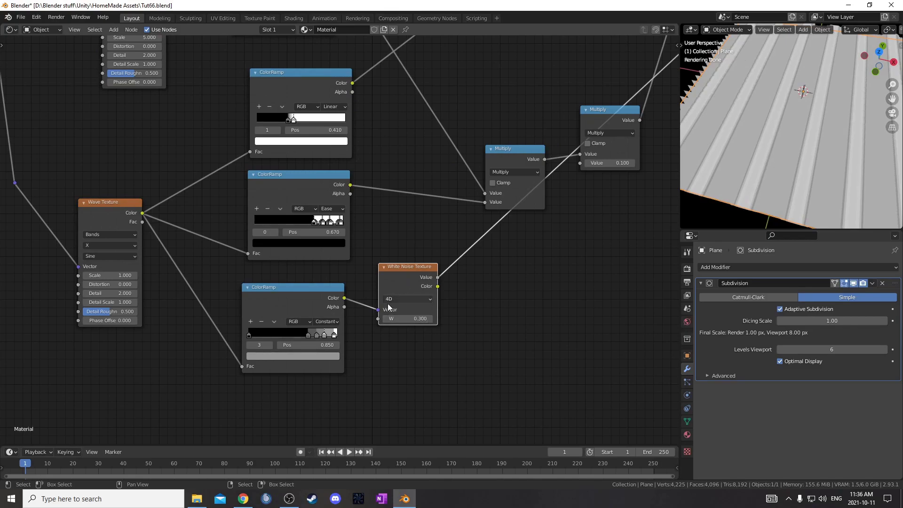
- Connect the White Noise Texture's Value output to the Scale input of the middle Wave Texture
scroll(367, 304, down, 3)
drag(414, 274, 220, 136)
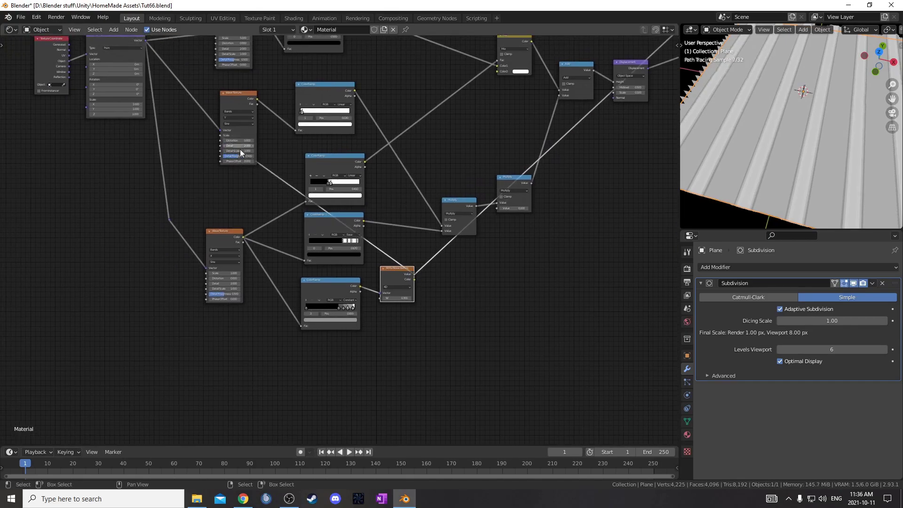
- Add two reroute points to the link feeding the middle Wave Texture's Scale and route it around the node's input side
scroll(350, 227, up, 2)
scroll(349, 226, down, 2)
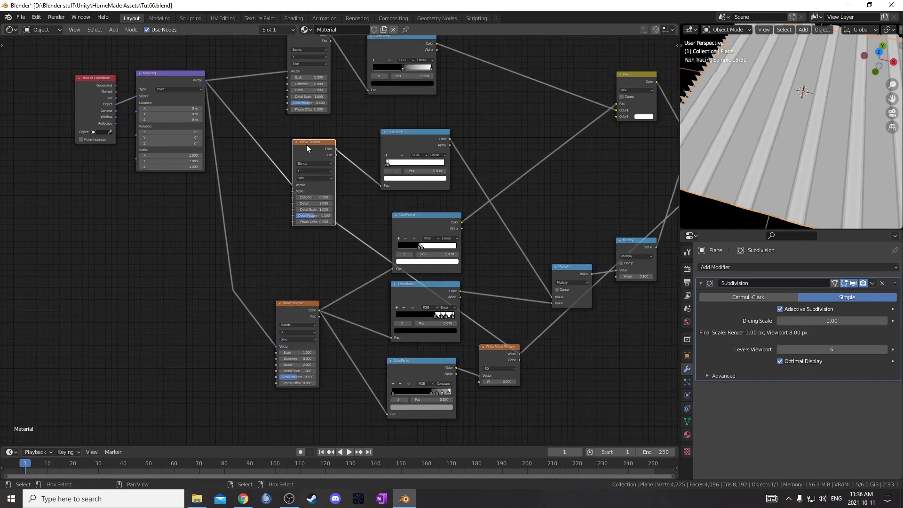
scroll(309, 148, up, 1)
drag(450, 103, 454, 99)
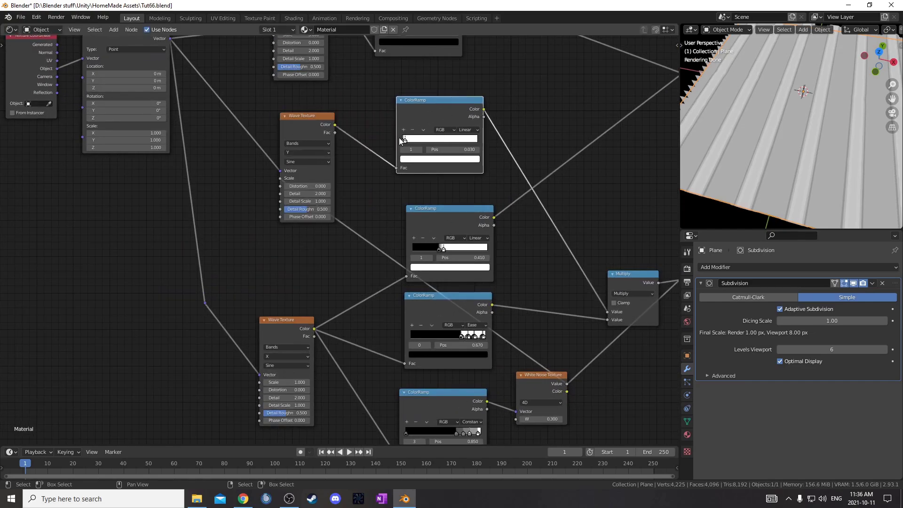
shift+right_drag(360, 240, 361, 240)
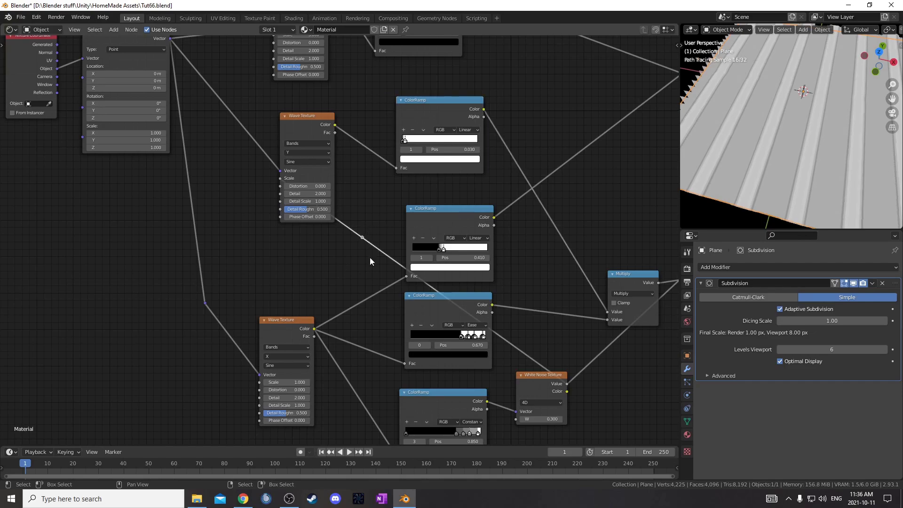
key(g)
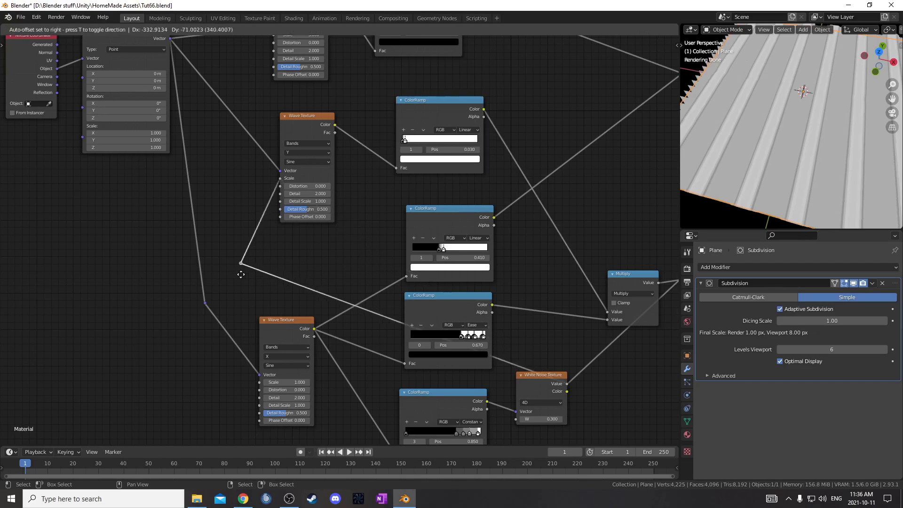
click(212, 198)
shift+right_drag(320, 254, 330, 244)
key(g)
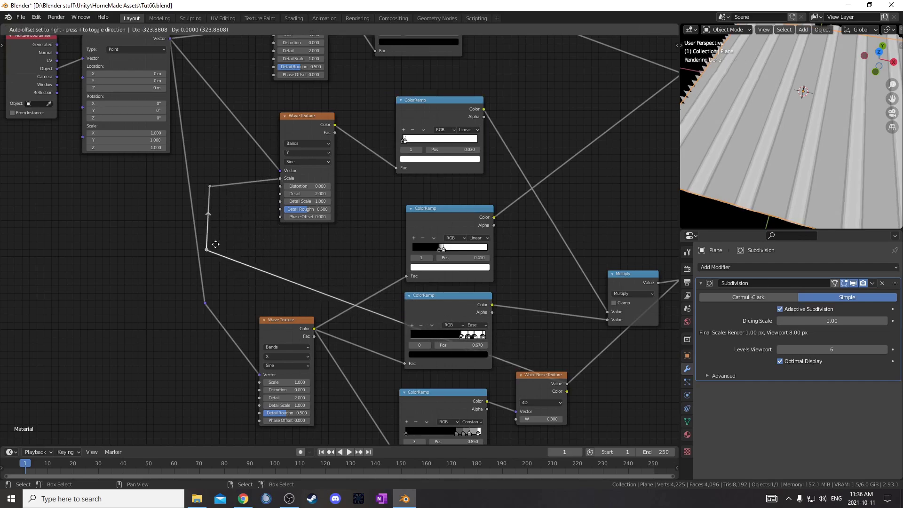
click(215, 244)
- Add another reroute point to the Scale link and place it just past the White Noise Texture's Value output
middle_drag(257, 317, 289, 275)
drag(208, 245, 276, 301)
key(g)
click(242, 320)
middle_drag(416, 317, 240, 290)
shift+right_drag(349, 314, 380, 271)
key(g)
click(510, 290)
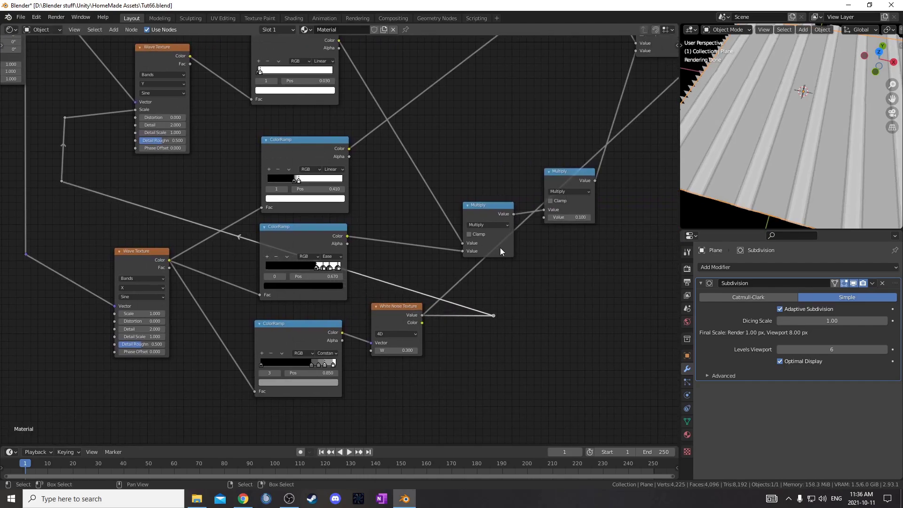
- Preview the final Multiply node's output on the plane and examine the pattern from above
scroll(441, 244, down, 5)
scroll(420, 230, up, 2)
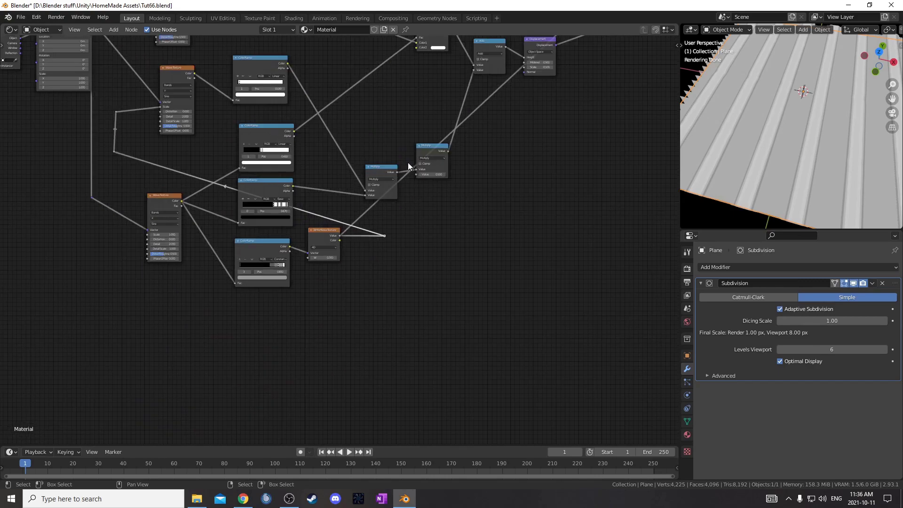
middle_drag(802, 146, 805, 155)
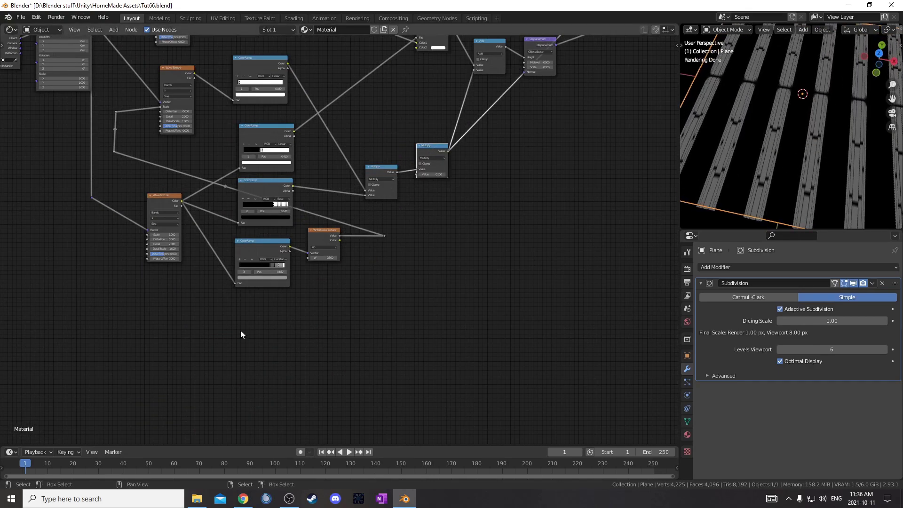
scroll(405, 338, up, 4)
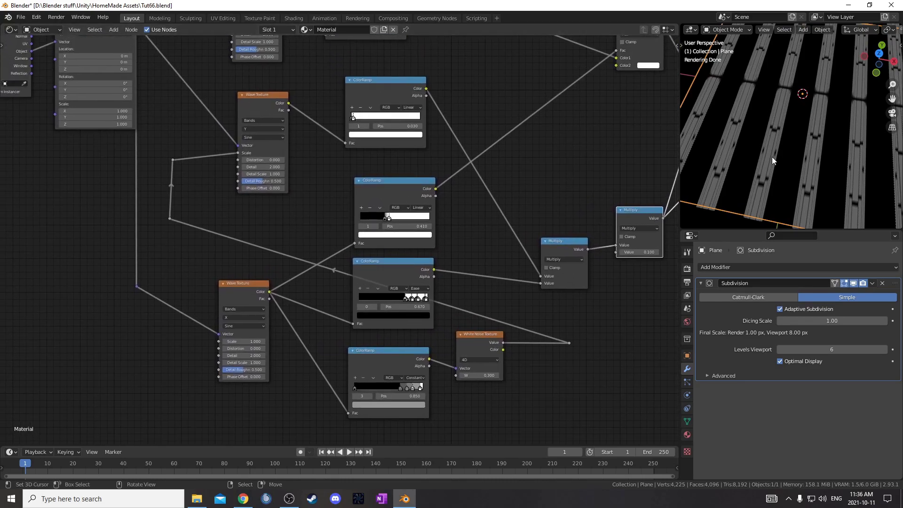
- Duplicate the Multiply node onto the link feeding the middle Wave Texture's Scale and set its value to 10
click(585, 243)
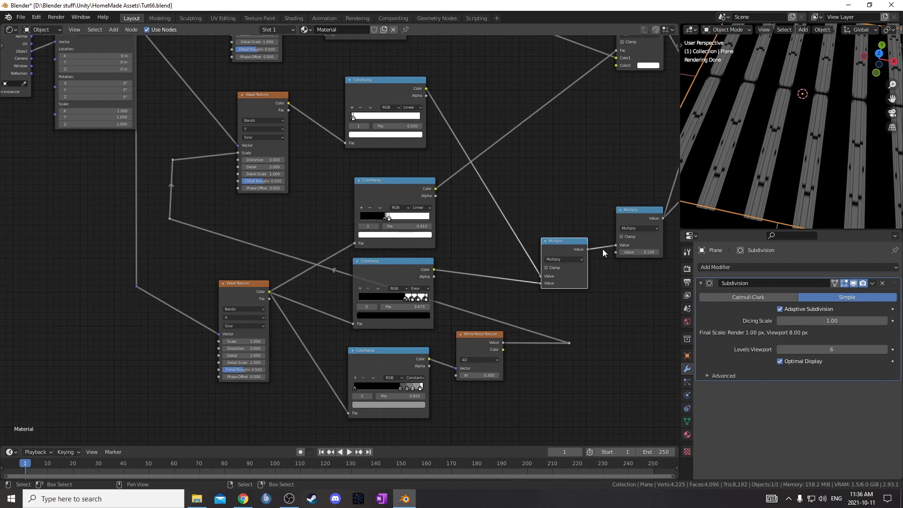
key(shift+d)
click(141, 150)
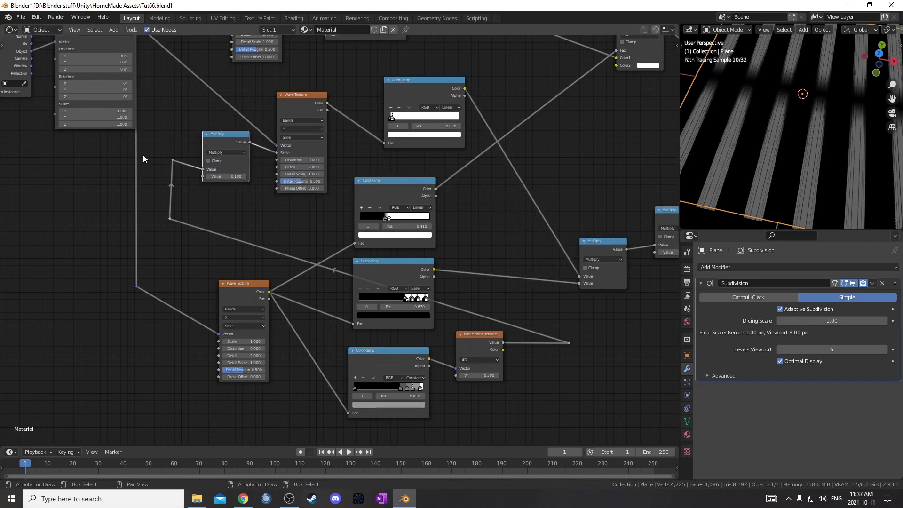
scroll(218, 174, up, 2)
click(201, 158)
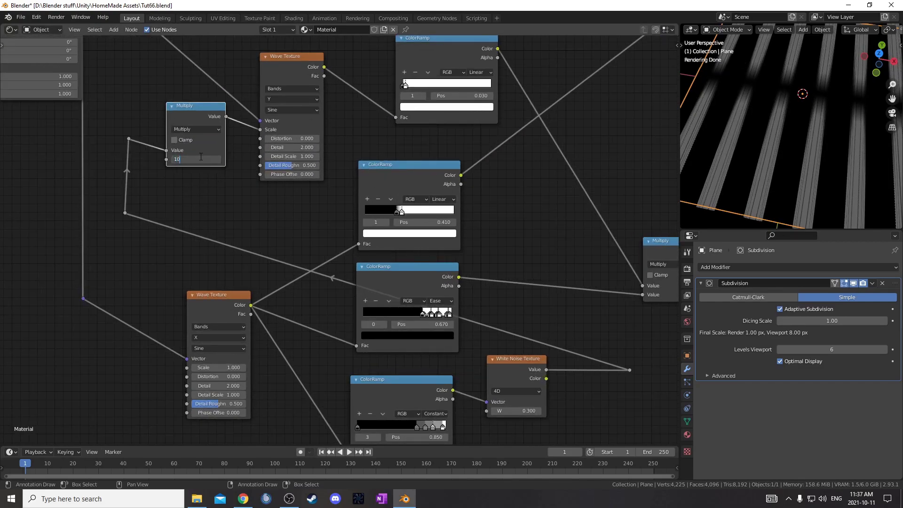
text(10)
key(Return)
scroll(764, 135, up, 2)
middle_drag(772, 137, 752, 145)
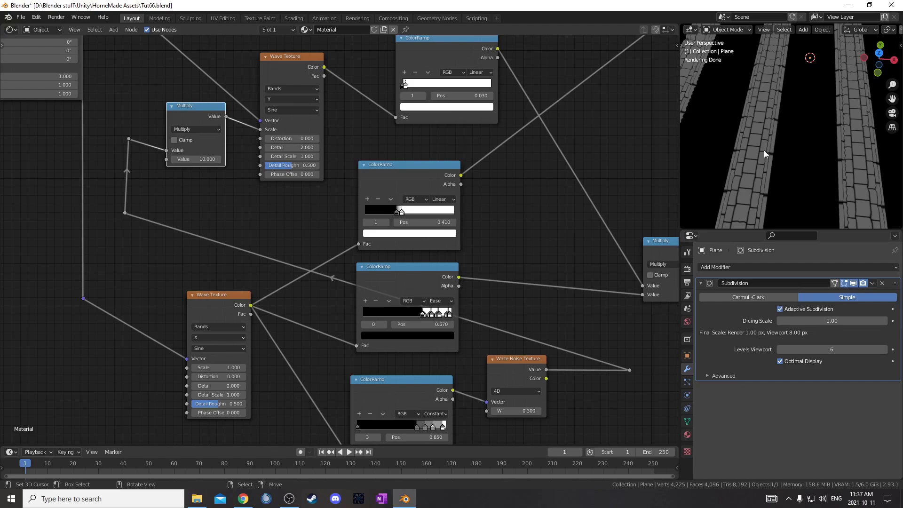
- Step the White Noise Texture's W value up through 0.800 to try other patterns, and set it back to 0.3
middle_drag(515, 296, 490, 165)
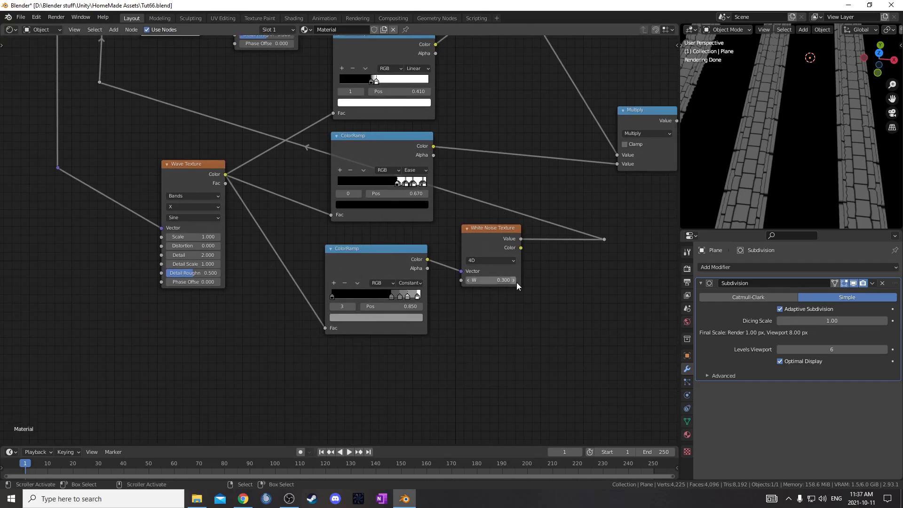
click(512, 280)
click(513, 281)
click(513, 281)
click(513, 280)
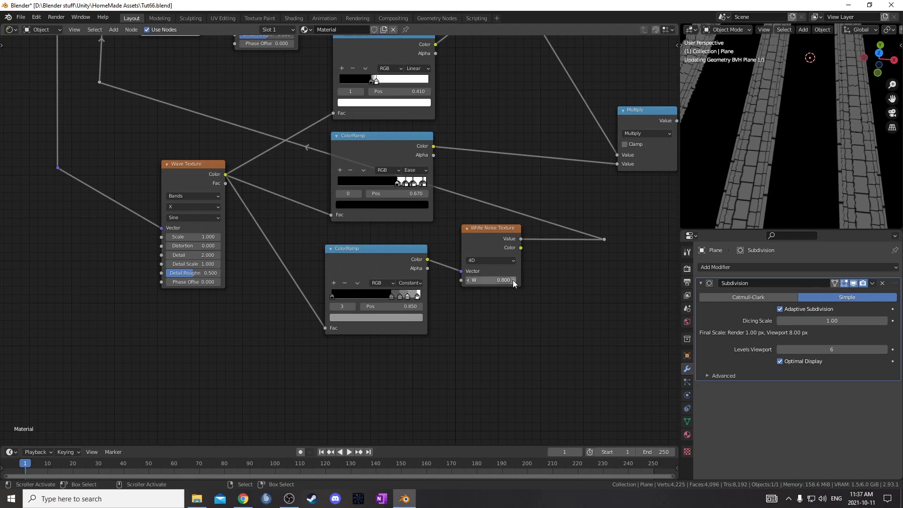
click(513, 281)
click(497, 279)
key(Return)
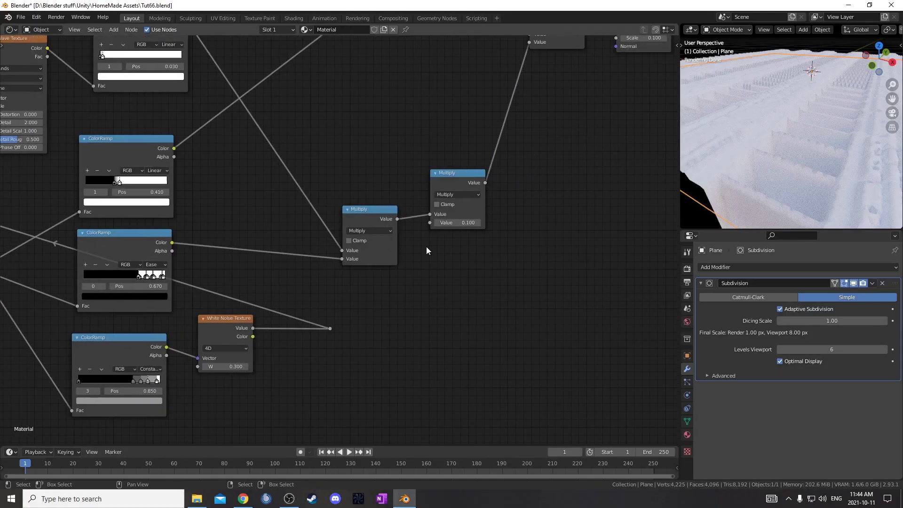
- Duplicate the final Multiply node and insert the copy on the link between the two existing Multiply nodes
key(shift+d)
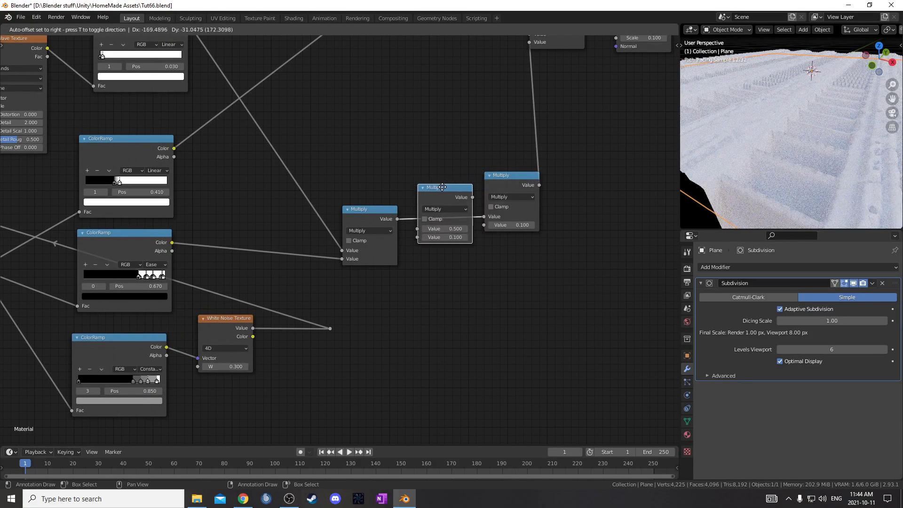
click(427, 191)
middle_drag(446, 256, 471, 209)
- Move the White Noise Texture and the reroute point after it upward to free space below them
drag(342, 251, 396, 303)
key(g)
click(378, 258)
drag(257, 283, 261, 261)
middle_drag(306, 306, 373, 266)
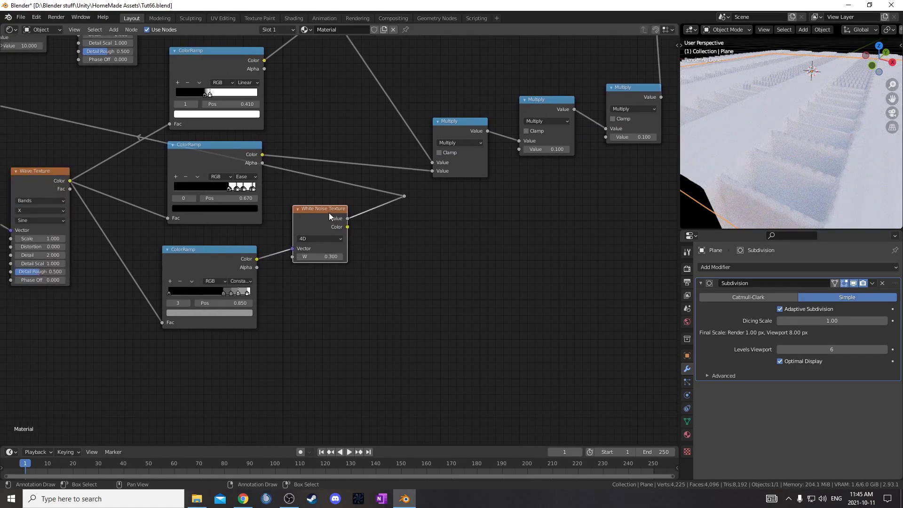
- Duplicate the White Noise Texture with its Vector link kept, place it below the original and set its W to 0.5
key(ctrl+shift+d)
click(342, 278)
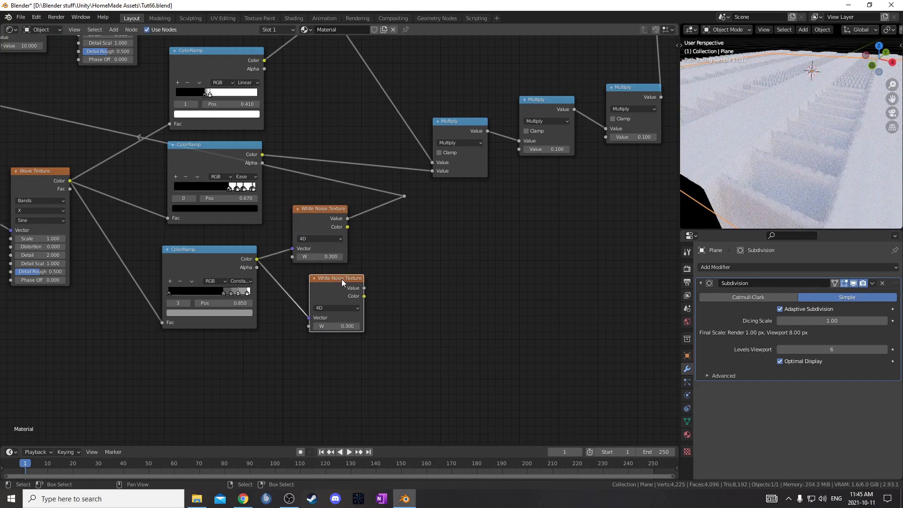
click(357, 326)
click(356, 326)
- Connect the duplicated White Noise Texture's Value output to the newly inserted Multiply node's second Value and tidy that node's position
middle_drag(364, 293, 353, 302)
drag(352, 297, 506, 160)
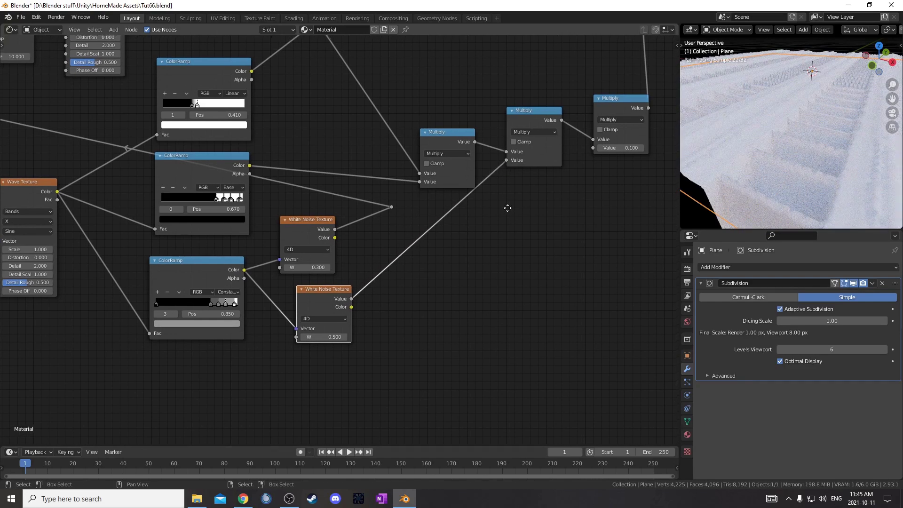
middle_drag(529, 213, 507, 234)
drag(512, 138, 509, 152)
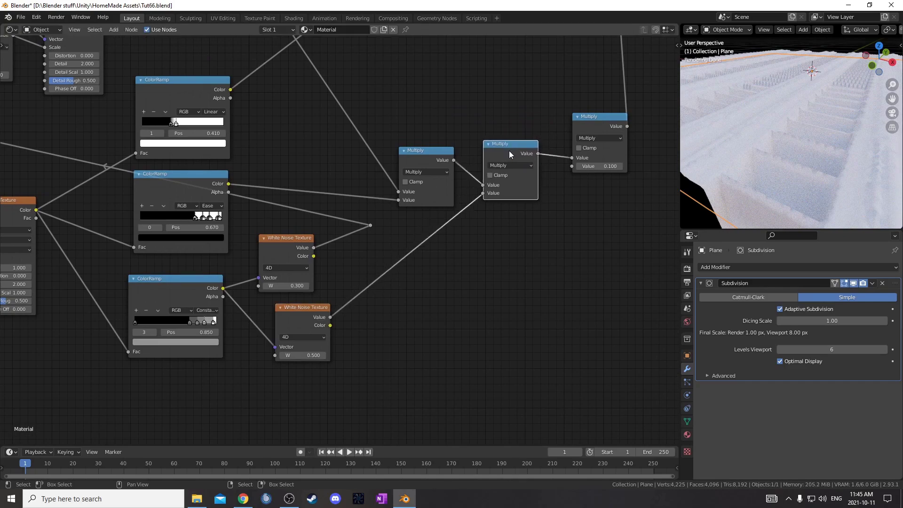
scroll(510, 184, down, 2)
middle_drag(494, 215, 515, 244)
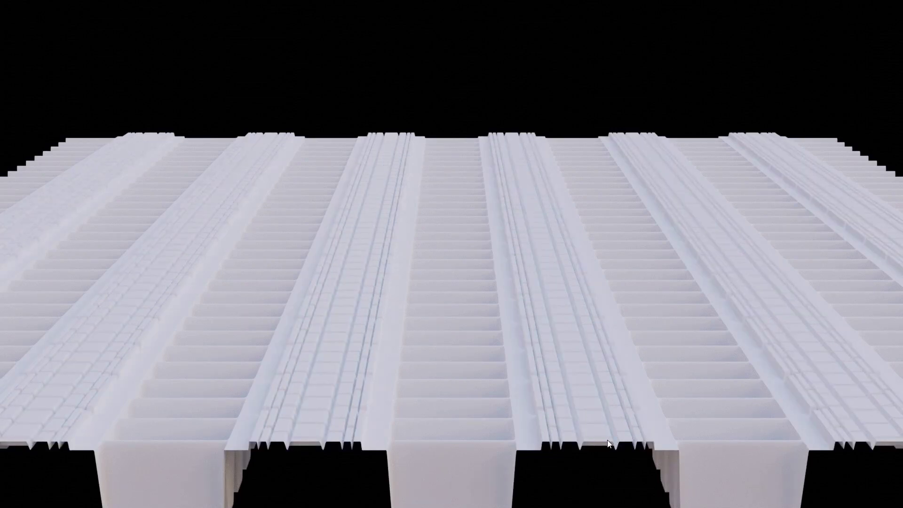
- Leave the full-screen view of the render 2.jpg and close the photo viewer
double_click(809, 171)
key(Escape)
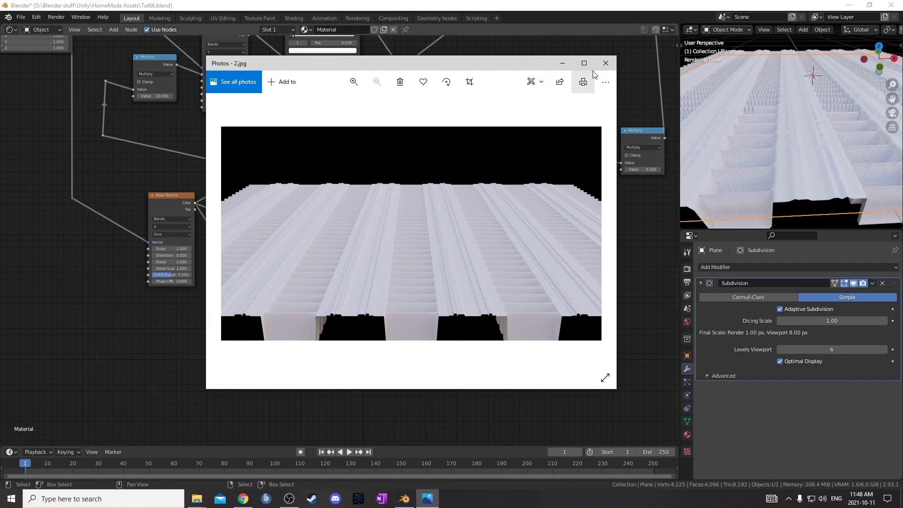
click(605, 65)
- Preview the second White Noise Texture and step its W value up through 0.600 to try other height patterns
scroll(465, 264, up, 2)
middle_drag(476, 254, 443, 262)
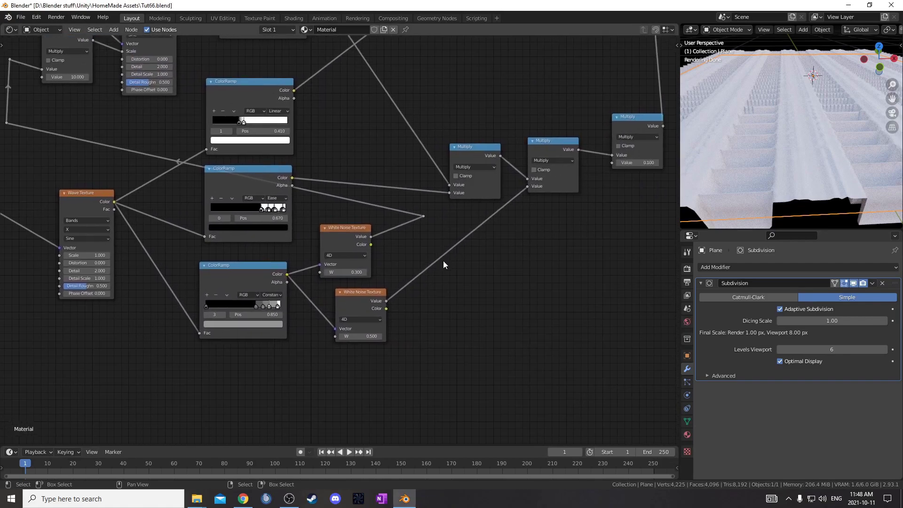
ctrl+shift+click(364, 297)
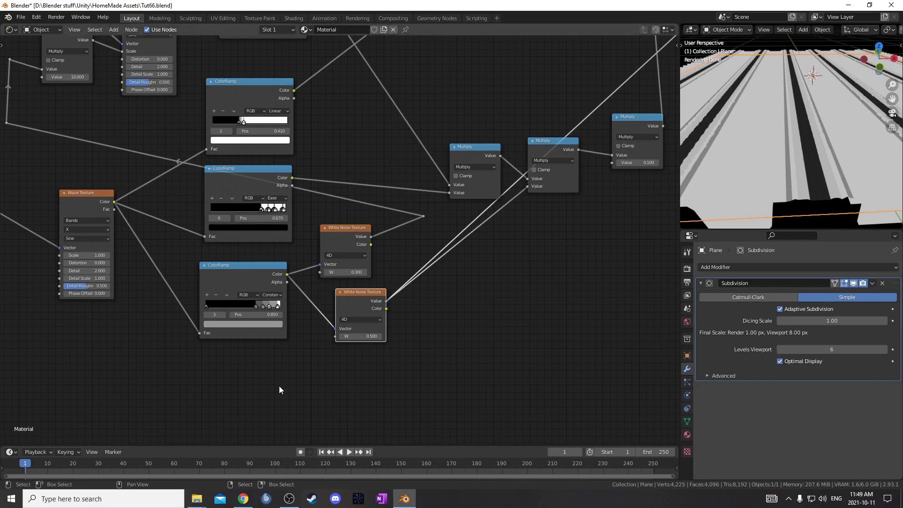
click(380, 336)
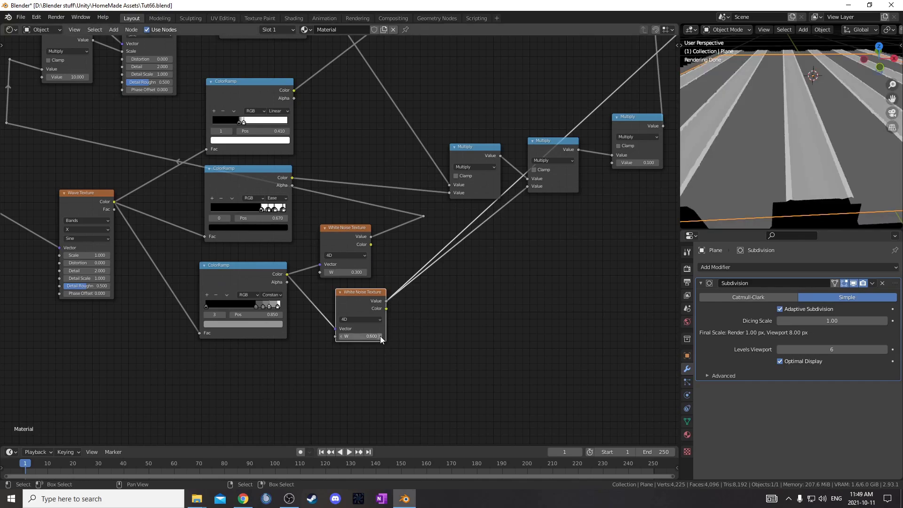
click(380, 336)
scroll(482, 241, down, 4)
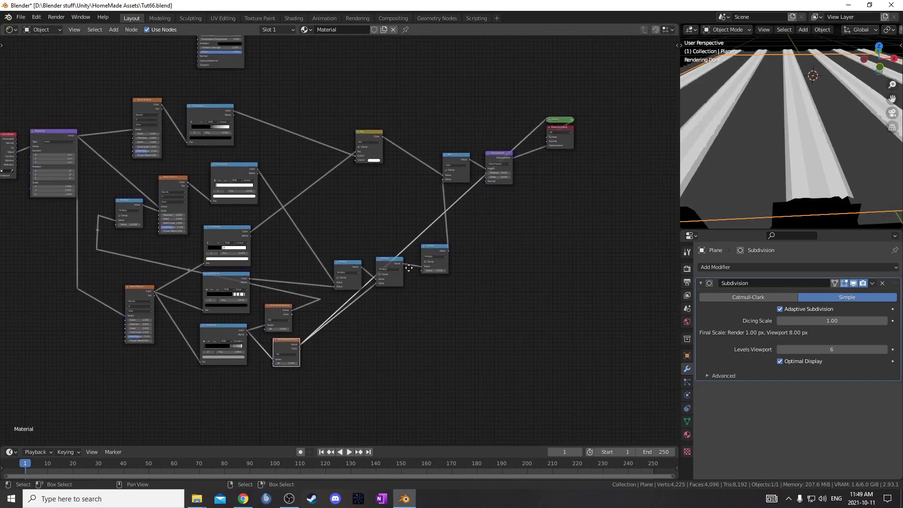
middle_drag(454, 220, 489, 204)
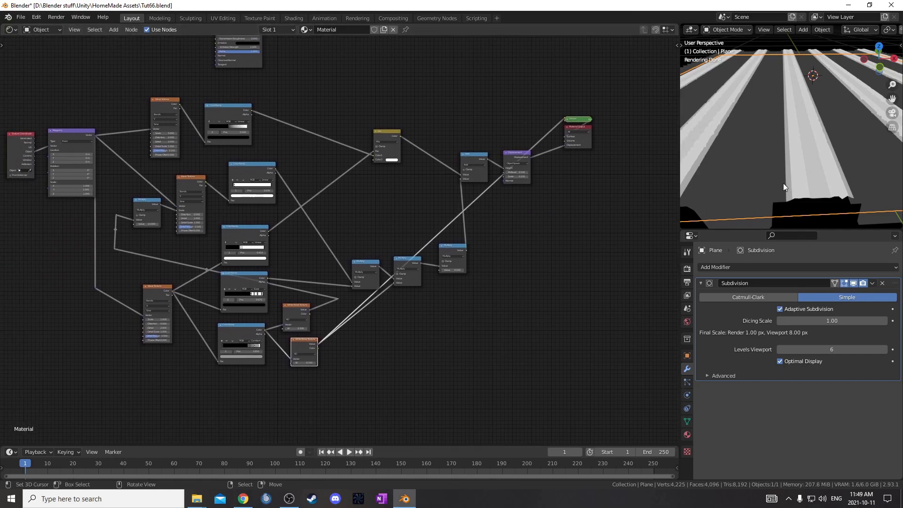
middle_drag(385, 363, 433, 319)
scroll(424, 316, up, 2)
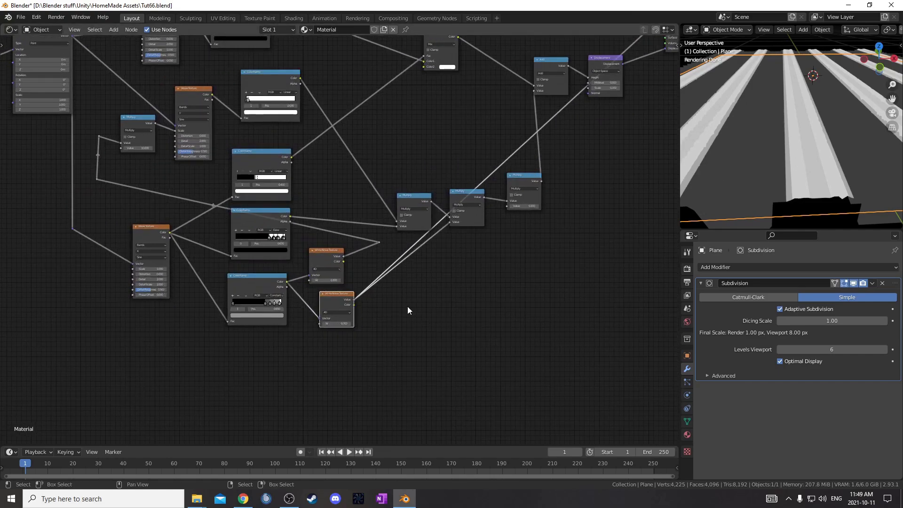
scroll(400, 334, up, 1)
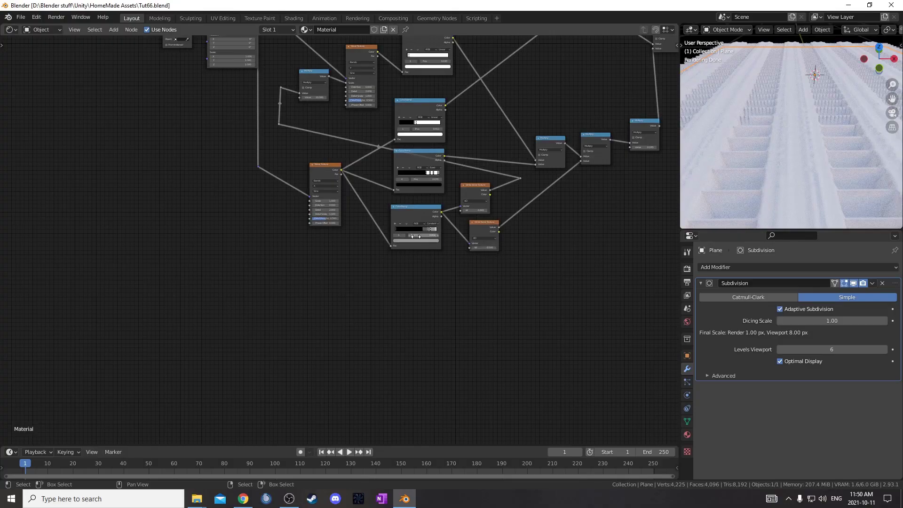
- Duplicate the lowest Wave Texture with its Vector link kept and place the copy below it
scroll(342, 207, up, 2)
click(317, 143)
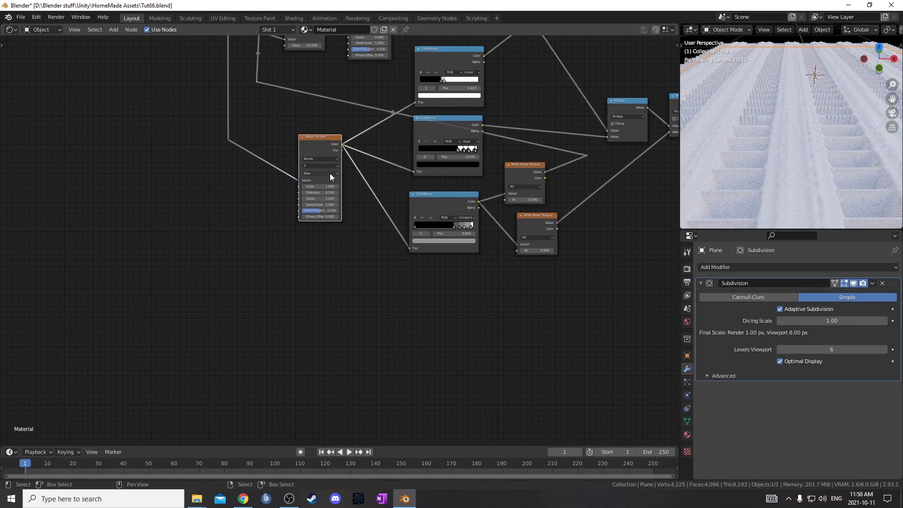
key(shift+d)
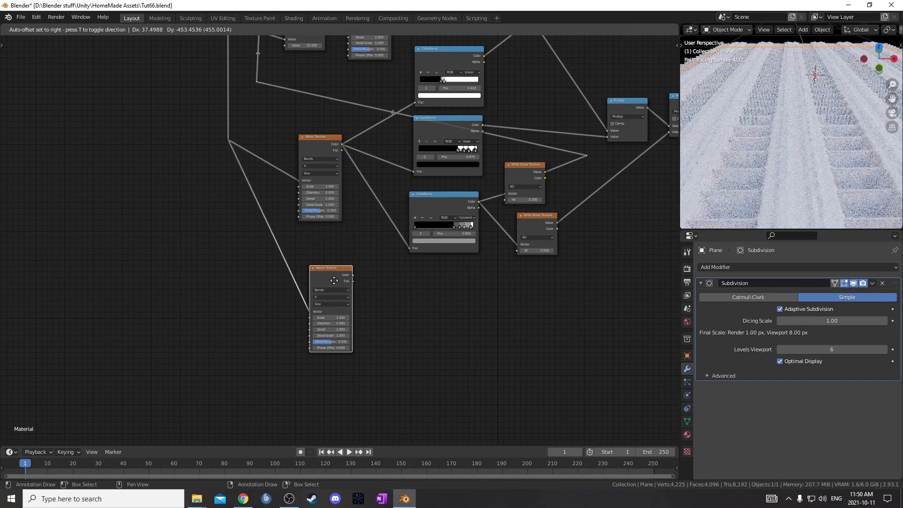
click(325, 279)
- Add a reroute point to the new Wave Texture's Vector link and place it straight below the existing reroute
shift+right_drag(244, 210, 268, 199)
key(g)
click(284, 383)
- Set the new lowest Wave Texture's Scale to 40 and preview its output on the plane
scroll(325, 371, up, 4)
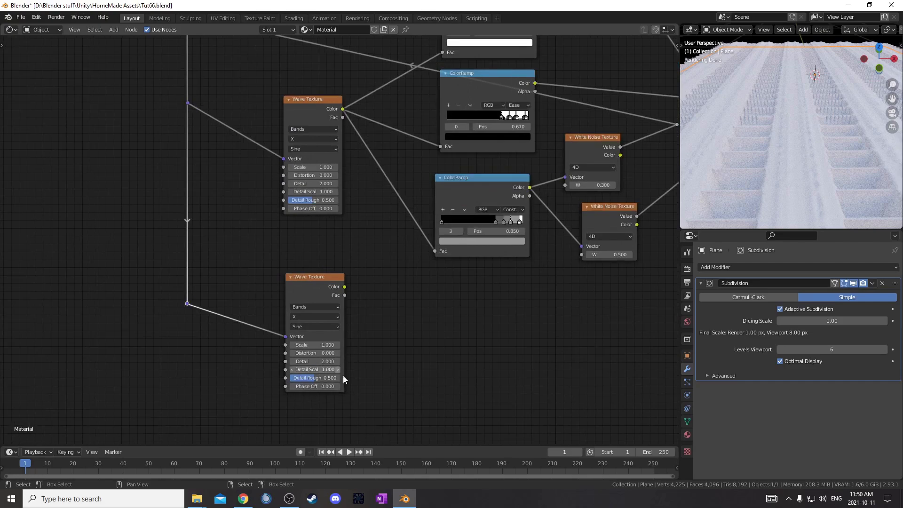
middle_drag(350, 373, 415, 209)
scroll(434, 212, up, 5)
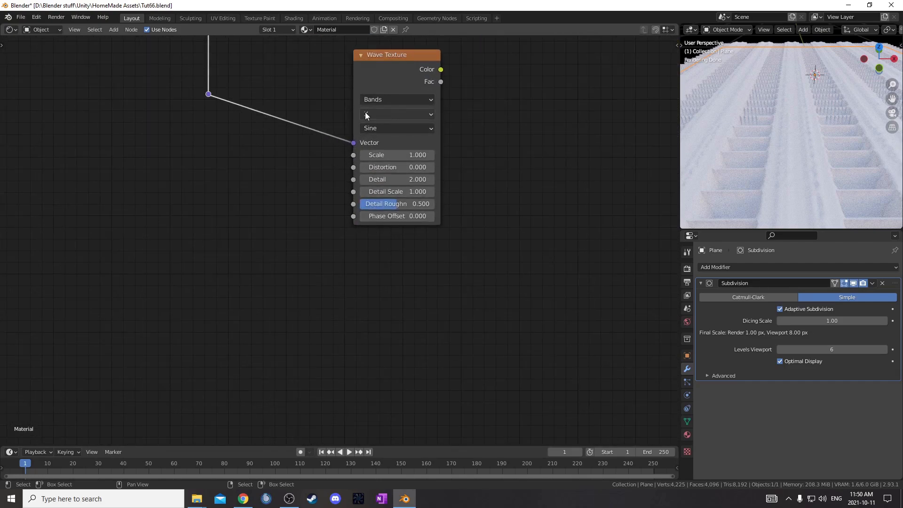
click(393, 153)
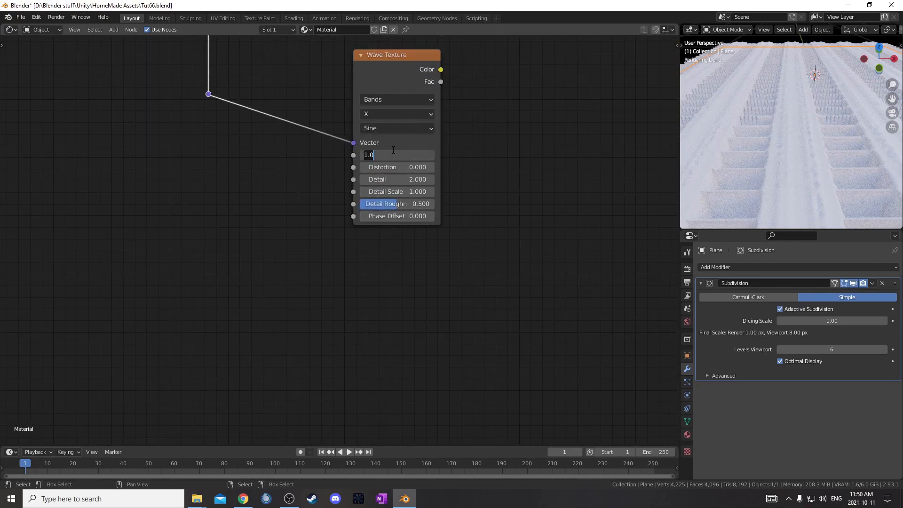
text(40)
key(Return)
scroll(416, 173, down, 2)
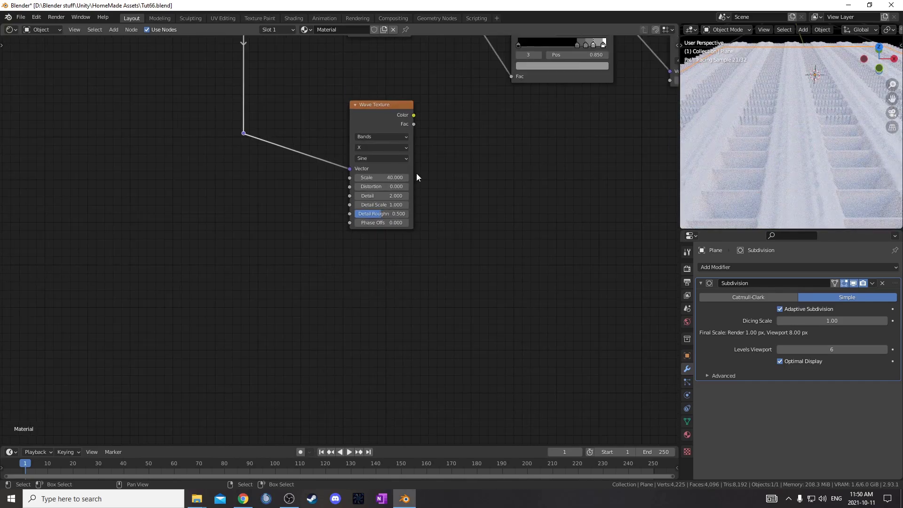
ctrl+shift+click(384, 118)
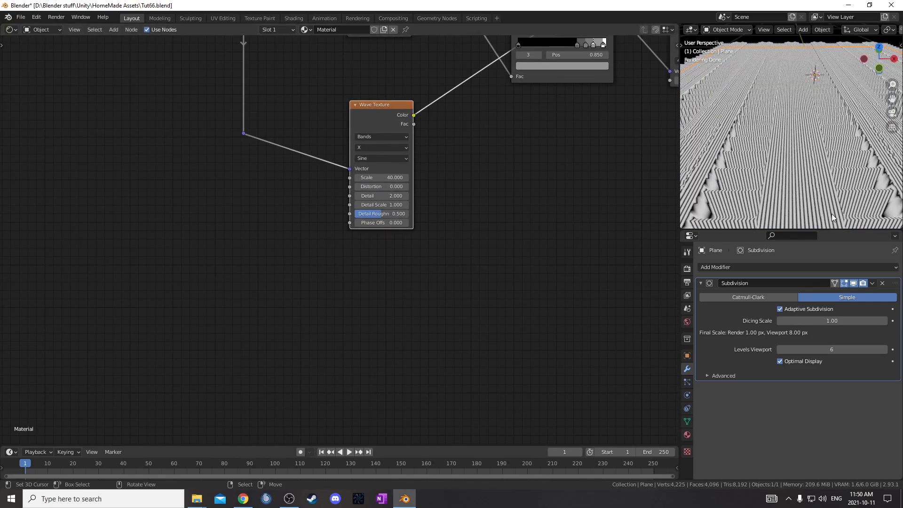
scroll(341, 297, up, 3)
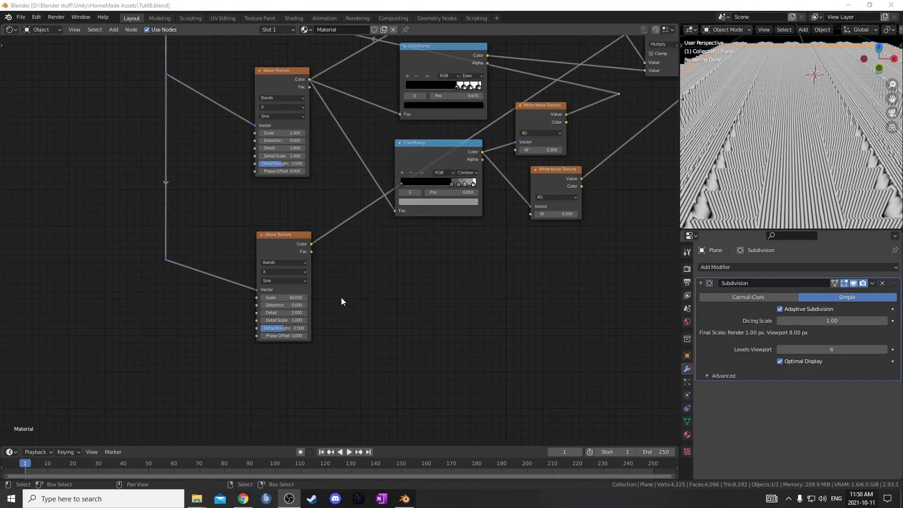
- Add a ColorRamp onto the Color output link of the lowest Wave Texture
click(362, 279)
key(shift+a)
click(363, 279)
text(colorr)
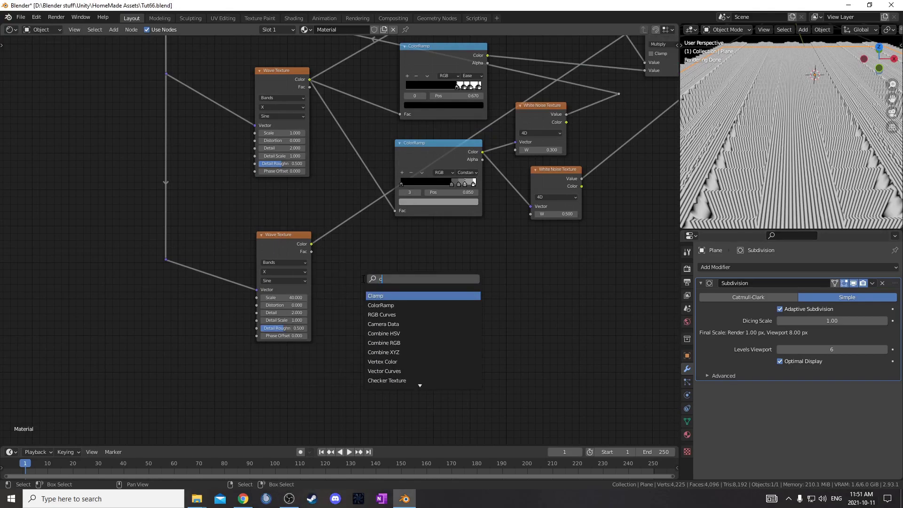
key(Return)
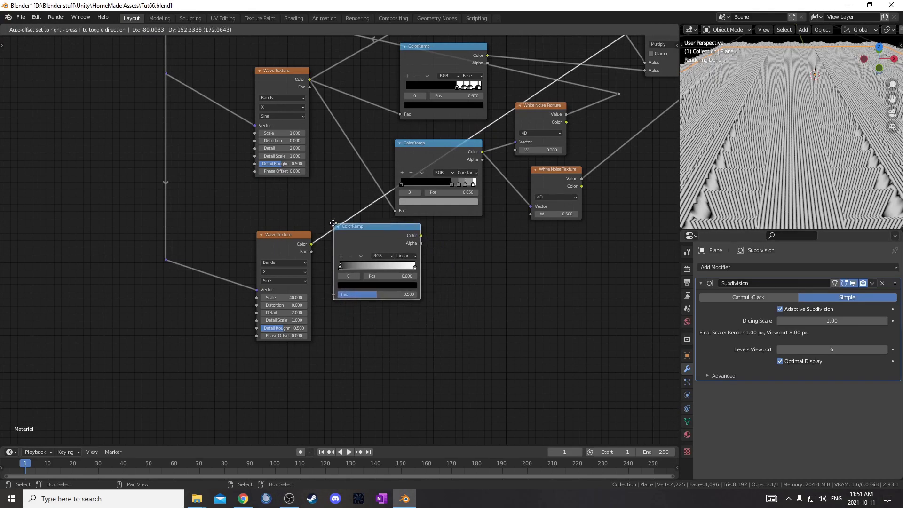
click(345, 224)
- Set the new ColorRamp's white stop position to 0.150
scroll(441, 332, up, 3)
scroll(431, 259, up, 1)
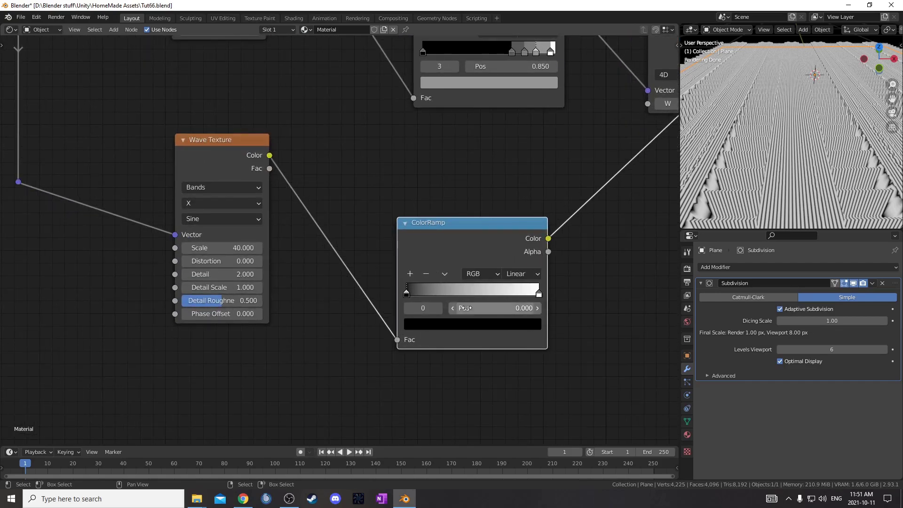
click(539, 293)
click(514, 308)
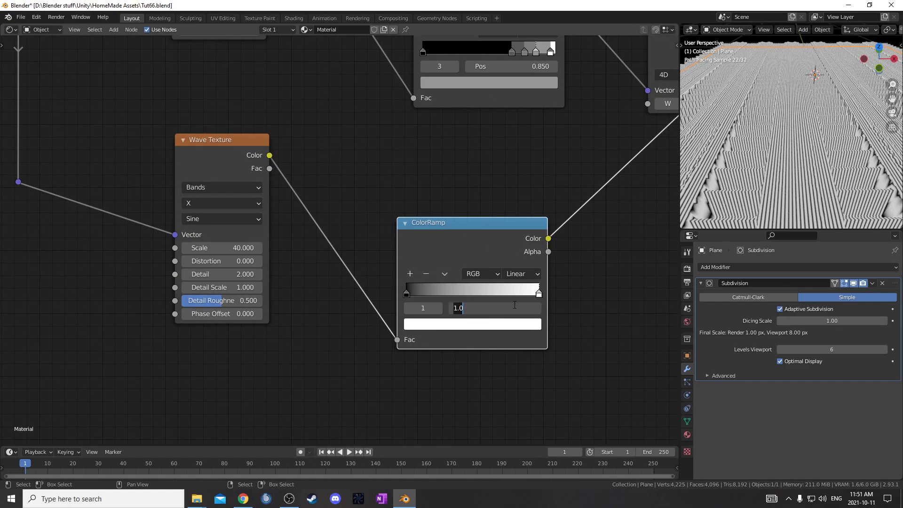
text(.15)
key(Return)
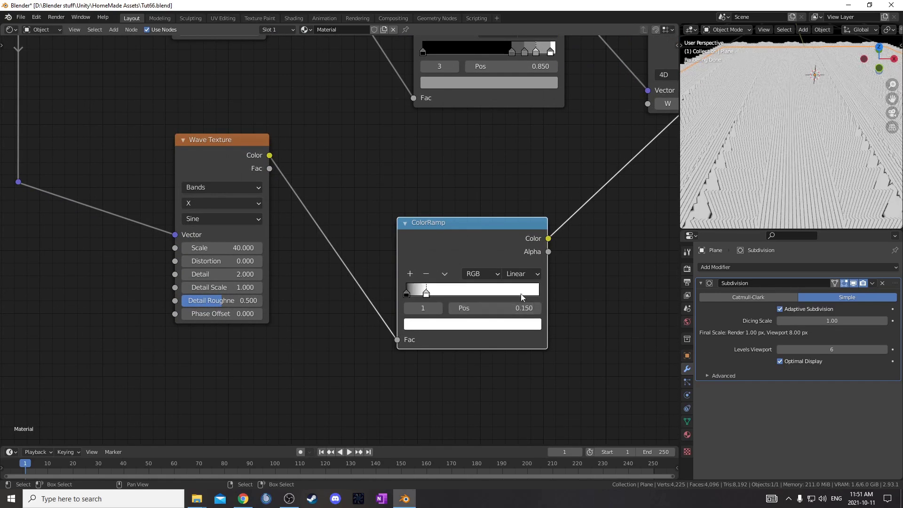
- Move the new ColorRamp closer to the lowest Wave Texture
scroll(331, 325, down, 3)
middle_drag(369, 294, 288, 220)
drag(339, 181, 285, 153)
scroll(339, 235, down, 4)
middle_drag(450, 198, 328, 246)
scroll(330, 230, down, 1)
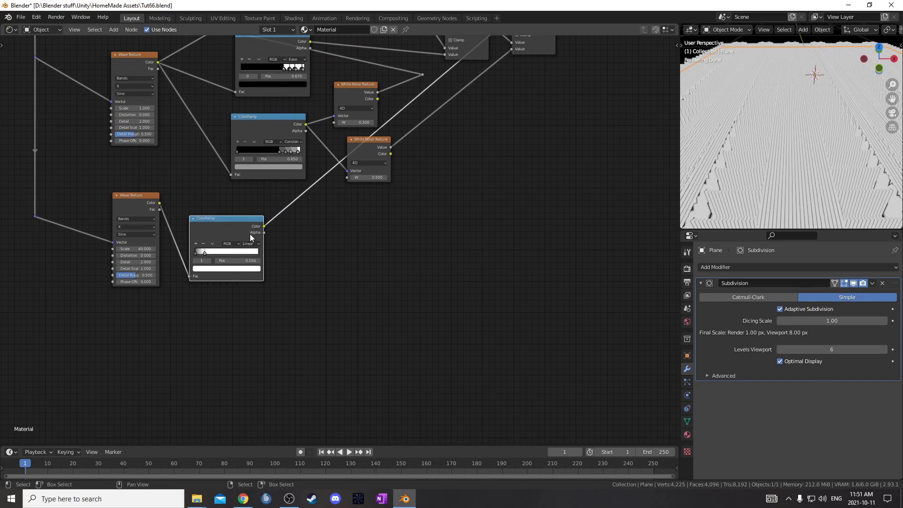
- Move the lowest ColorRamp, its Wave Texture and the reroute point further down to make room above them
drag(250, 234, 266, 329)
drag(88, 185, 176, 270)
key(g)
click(171, 365)
drag(29, 197, 72, 243)
key(g)
click(63, 339)
- Duplicate the Constant ColorRamp below the original and feed its Fac from the upper Wave Texture's Color output
middle_drag(375, 305, 311, 257)
scroll(311, 257, up, 3)
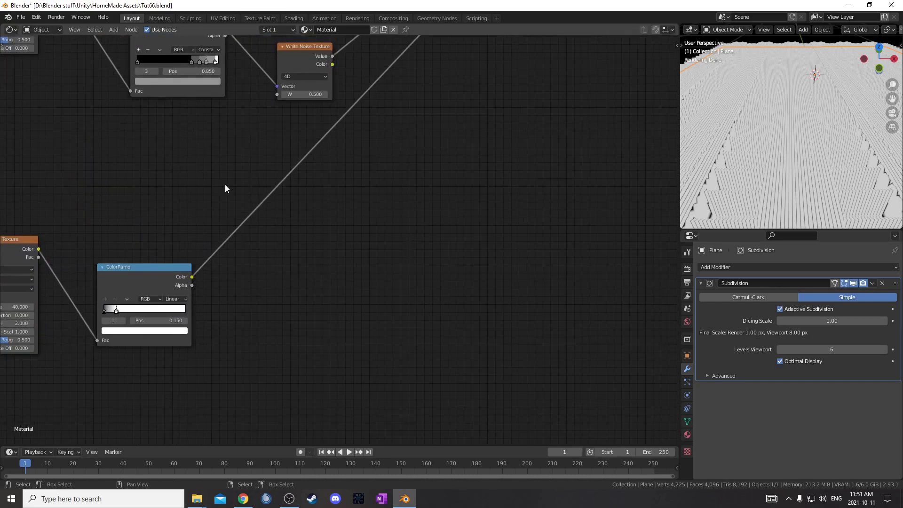
scroll(174, 75, down, 2)
click(230, 62)
key(shift+d)
click(204, 162)
middle_drag(204, 162, 251, 220)
drag(111, 71, 104, 89)
- Reset the duplicated ColorRamp and set its white stop position to 0.960
scroll(273, 252, up, 3)
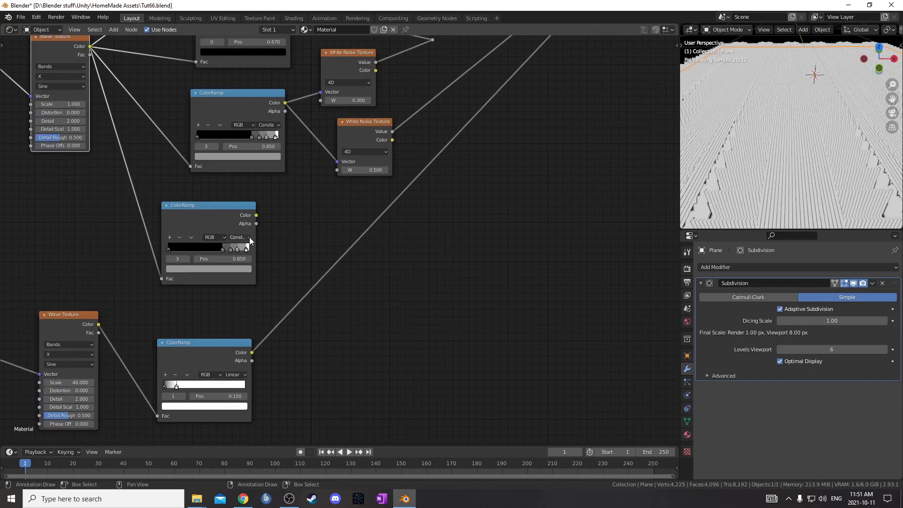
middle_drag(272, 252, 252, 193)
click(165, 168)
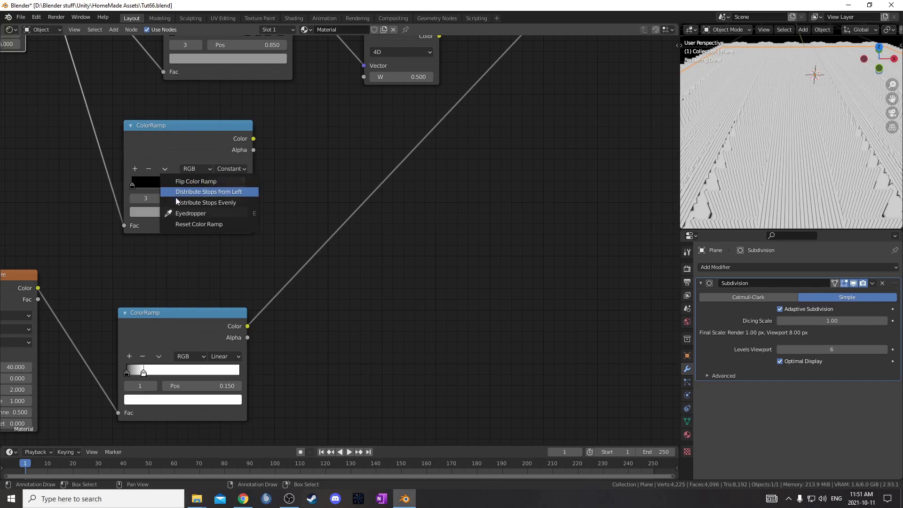
click(181, 223)
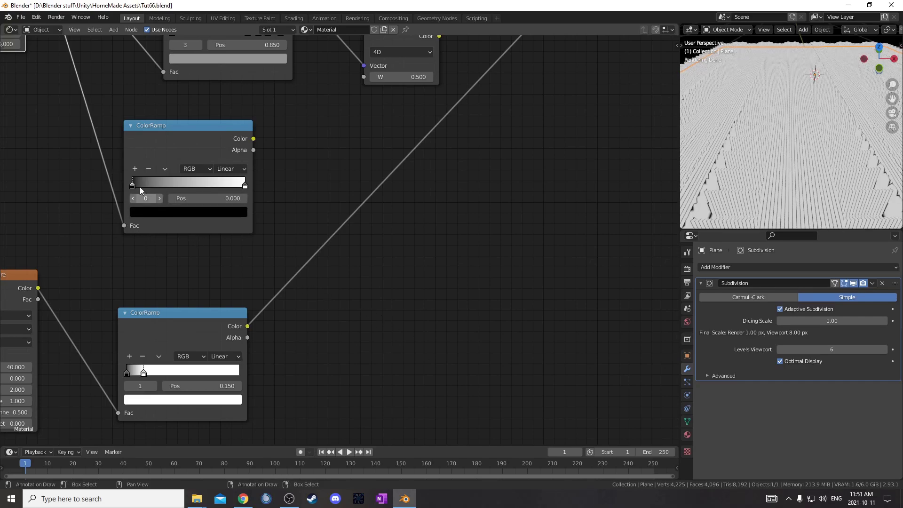
click(244, 185)
double_click(231, 197)
text(.96)
key(Return)
- Switch the duplicated ColorRamp's interpolation to Constant and preview it on the plane
click(230, 168)
click(235, 222)
ctrl+shift+click(196, 139)
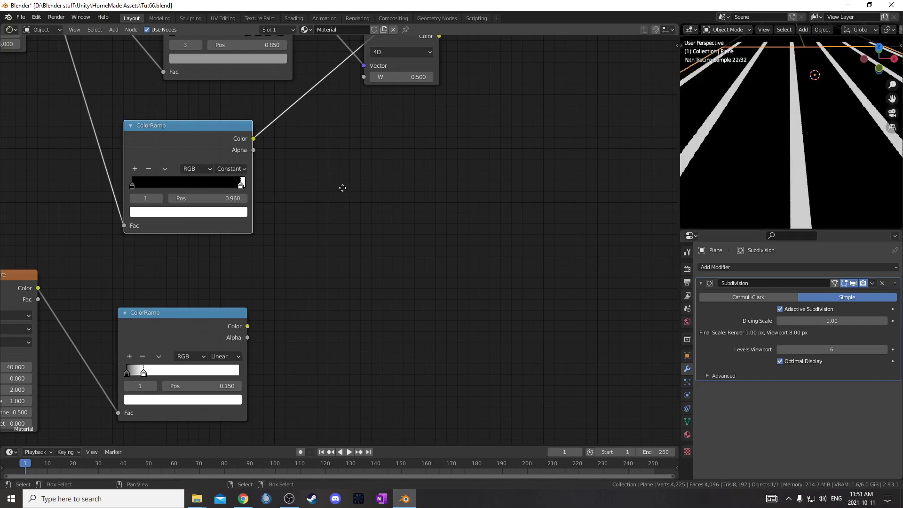
middle_drag(344, 188, 284, 188)
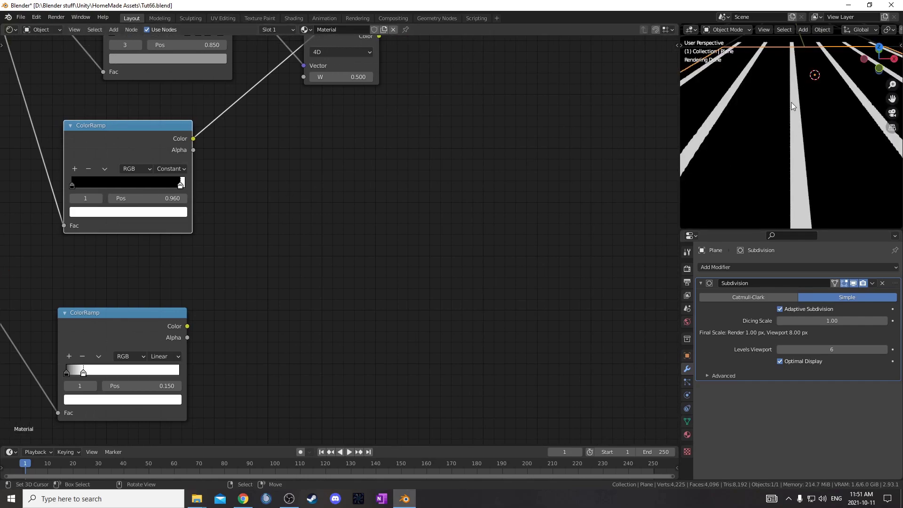
scroll(264, 254, down, 2)
middle_drag(264, 254, 238, 218)
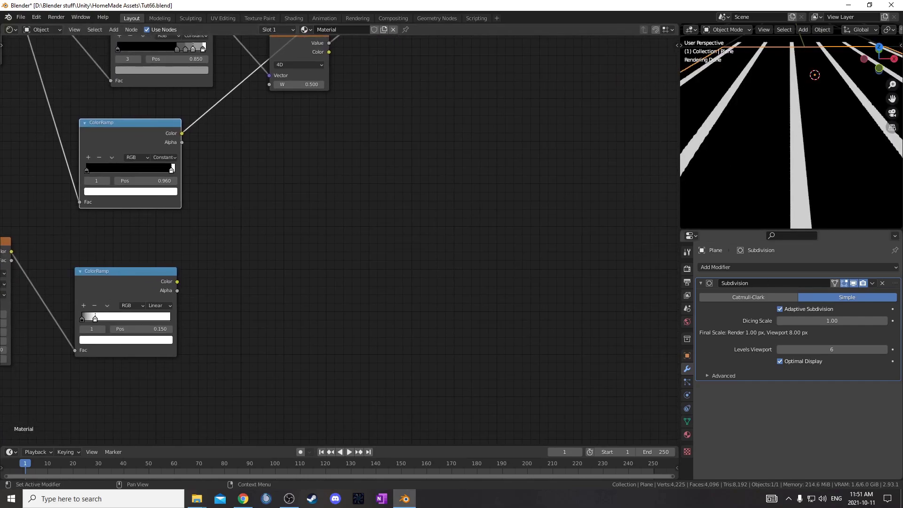
- Add a Mix color node beside the two lowest ColorRamps
scroll(340, 267, up, 3)
middle_drag(339, 267, 414, 299)
key(shift+a)
click(415, 299)
text(mix)
key(Return)
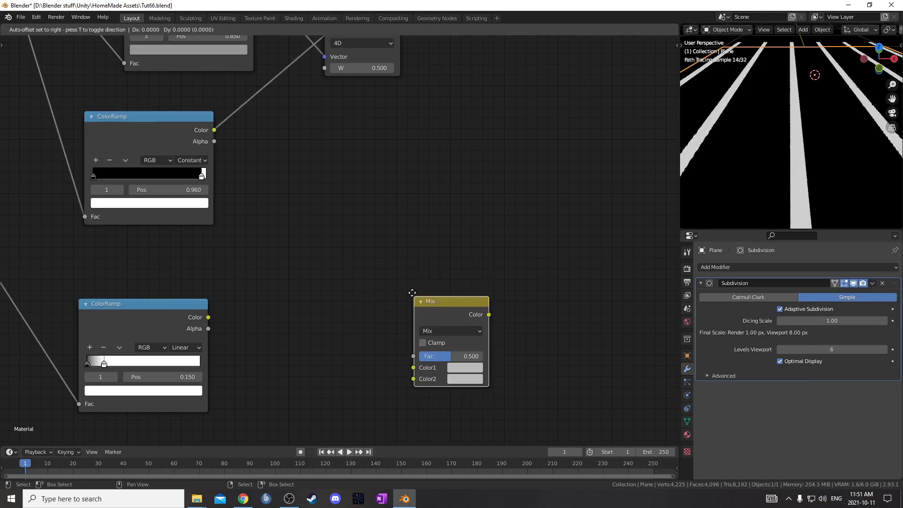
- Place the Mix node, feed the constant ColorRamp into its factor and the linear ColorRamp into Color2, and preview it
click(296, 198)
drag(208, 317, 296, 284)
drag(217, 135, 297, 261)
ctrl+shift+click(342, 209)
shift+scroll(343, 213, down, 2)
scroll(305, 245, up, 2)
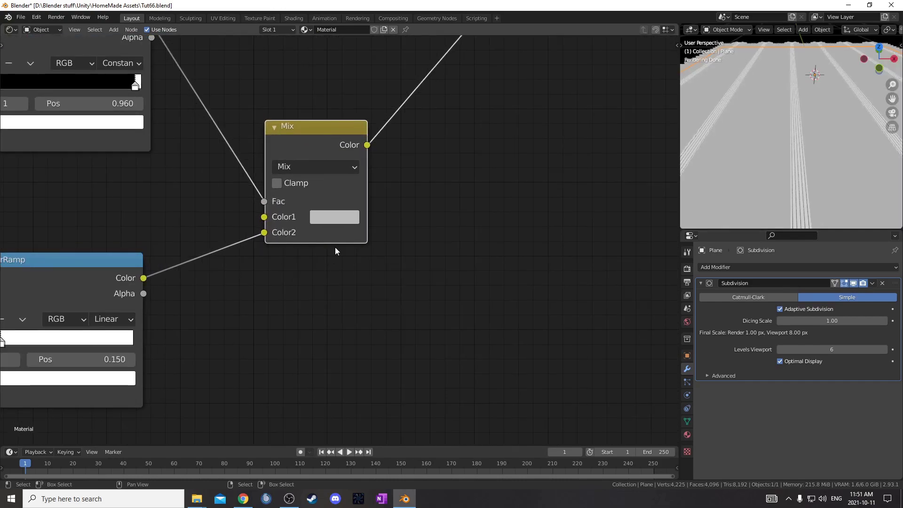
middle_drag(347, 230, 330, 264)
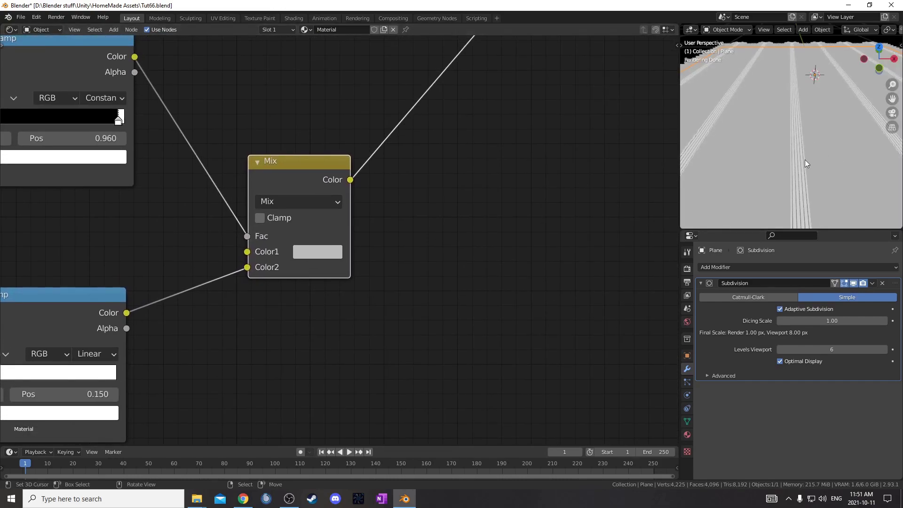
drag(58, 302, 72, 295)
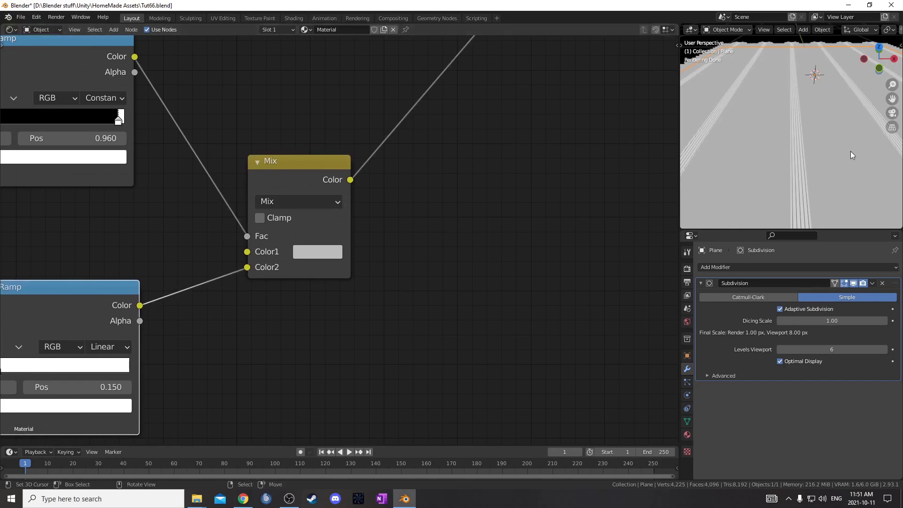
scroll(193, 256, down, 1)
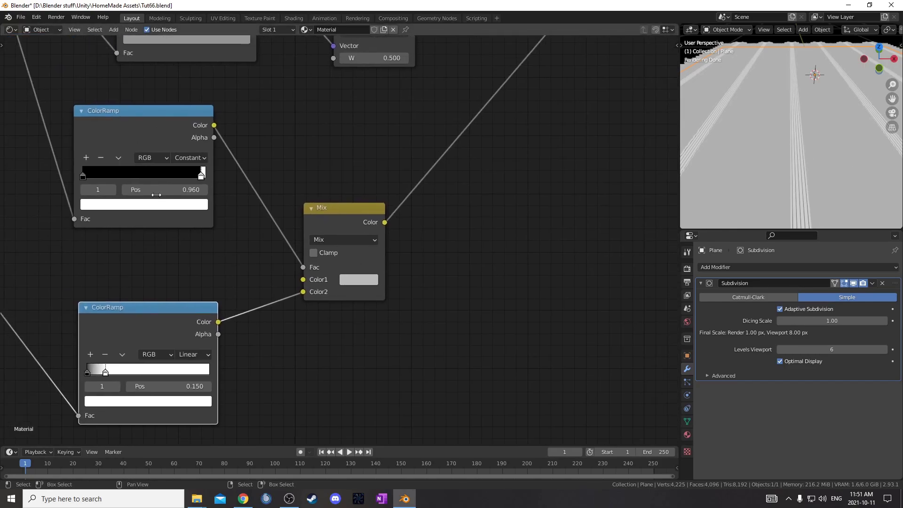
- Set the Mix node's Color1 to white, and compare previews of the constant ColorRamp and the Mix output
click(366, 279)
scroll(389, 133, up, 6)
scroll(424, 304, down, 4)
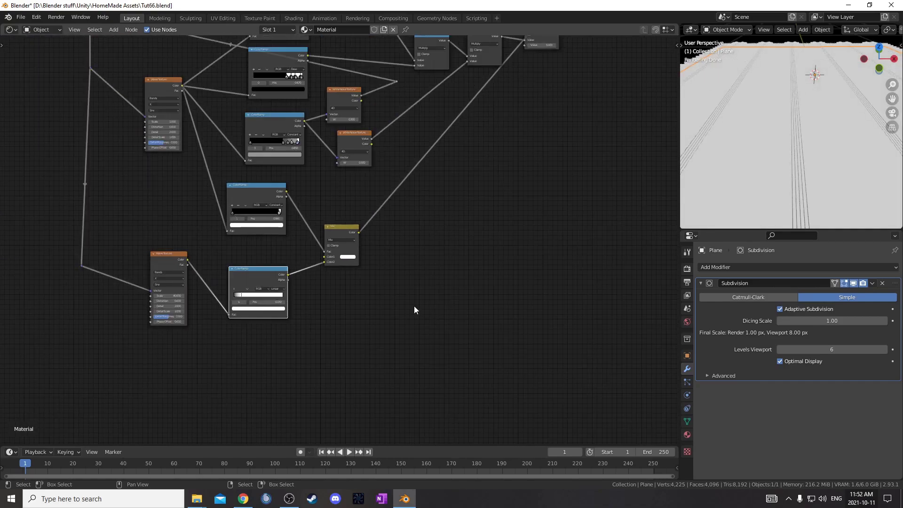
scroll(254, 207, up, 3)
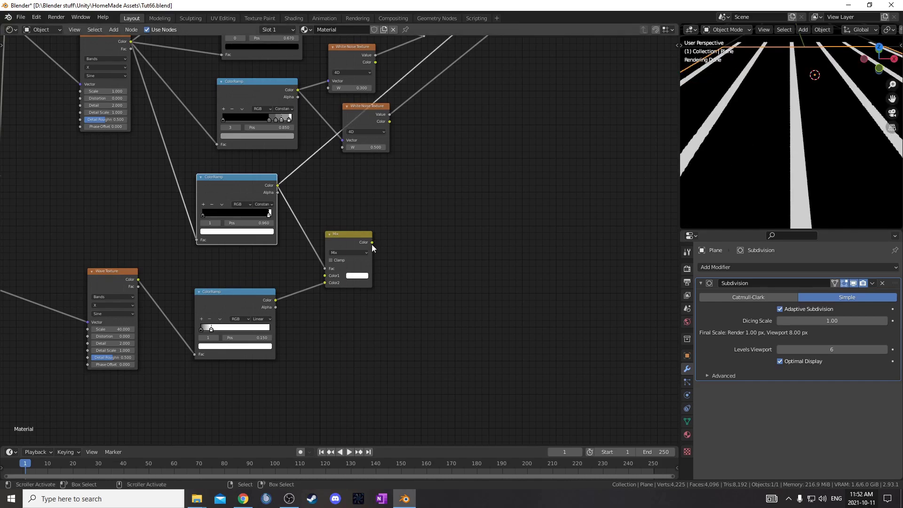
ctrl+shift+click(357, 238)
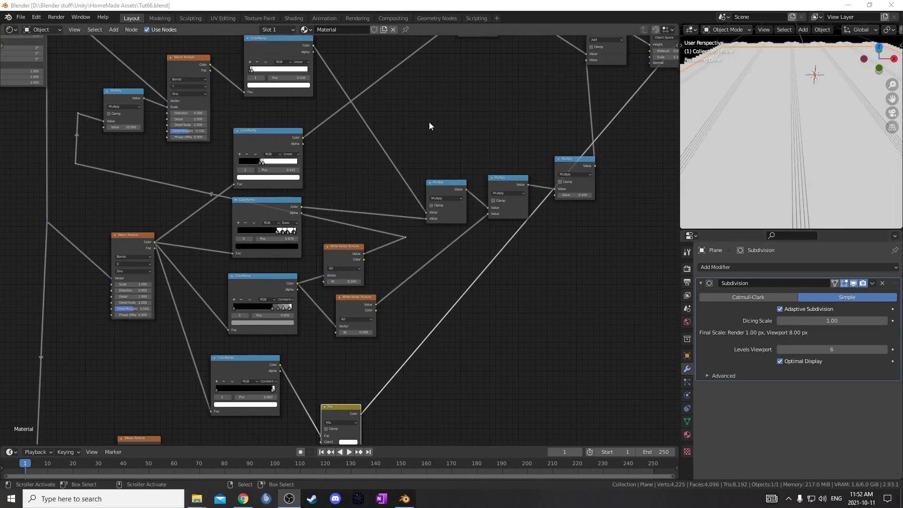
- Move the three chained Multiply nodes and the Add, Displacement and output nodes further right to free space in the node graph
drag(428, 122, 608, 269)
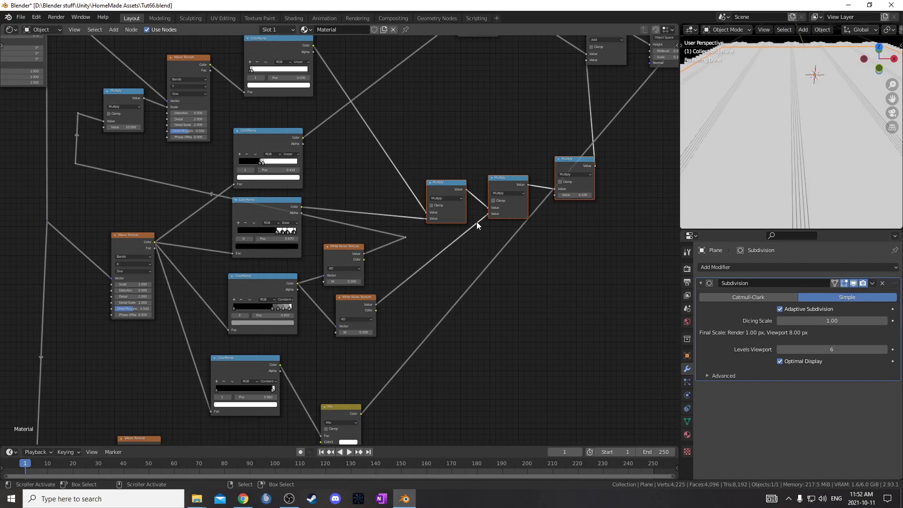
key(g)
click(539, 223)
middle_drag(539, 223, 371, 294)
scroll(372, 292, down, 3)
drag(397, 105, 572, 196)
key(g)
click(670, 216)
- Shift the preview shader and the upper Mix node right so they line up with the moved output nodes
drag(525, 76, 578, 101)
key(g)
click(602, 113)
drag(320, 90, 366, 148)
key(g)
click(456, 193)
- Duplicate a Multiply node onto the link from the Ease ColorRamp, and connect the lower Mix color to its second value
middle_drag(453, 194, 487, 117)
scroll(487, 118, up, 1)
click(413, 163)
key(shift+d)
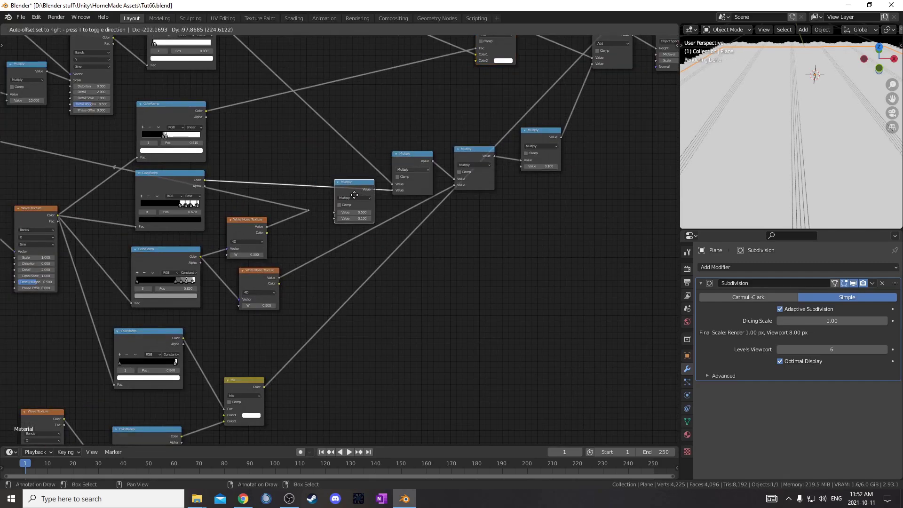
click(354, 194)
scroll(433, 267, up, 2)
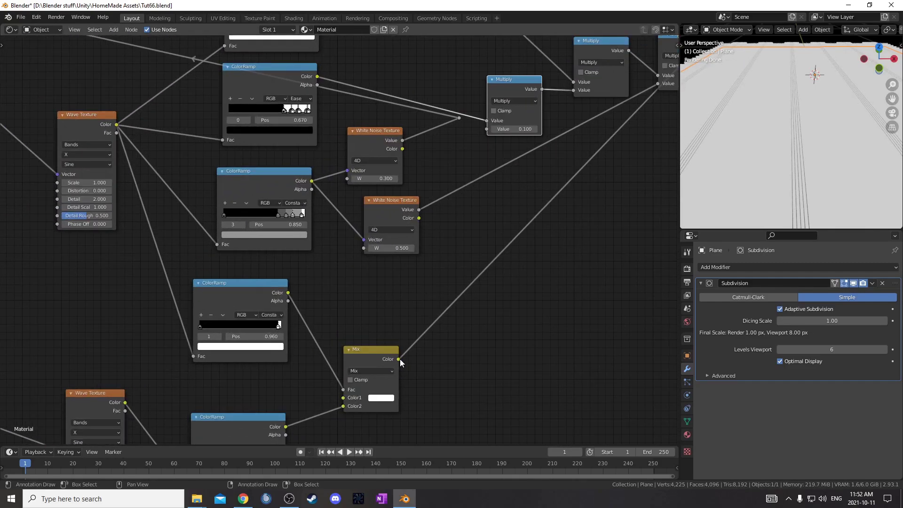
drag(400, 360, 491, 131)
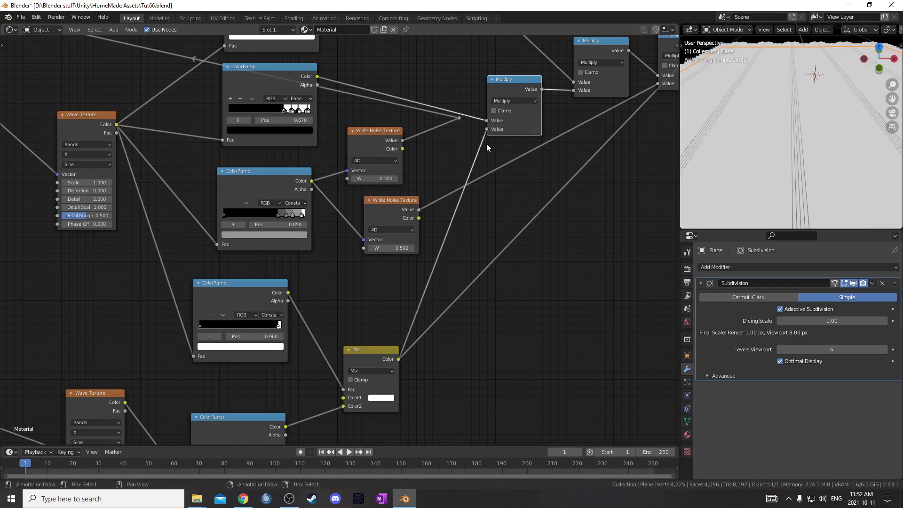
- Reconnect the Principled BSDF to the Material Output in place of the Mix preview
scroll(487, 143, down, 11)
middle_drag(423, 67, 420, 226)
middle_drag(307, 143, 308, 156)
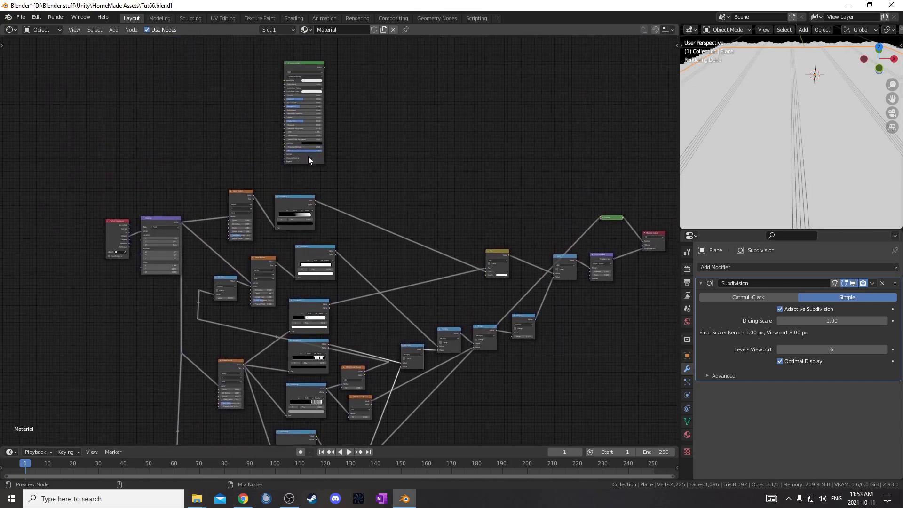
ctrl+shift+click(308, 157)
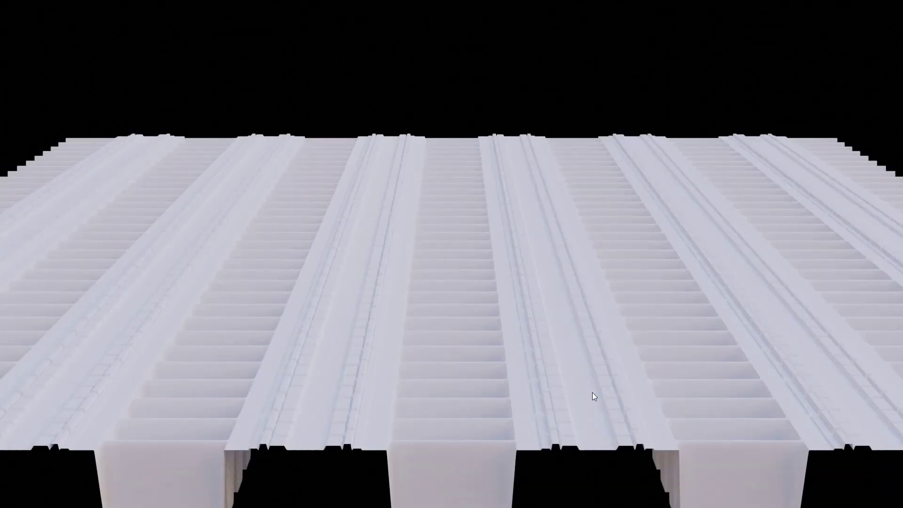
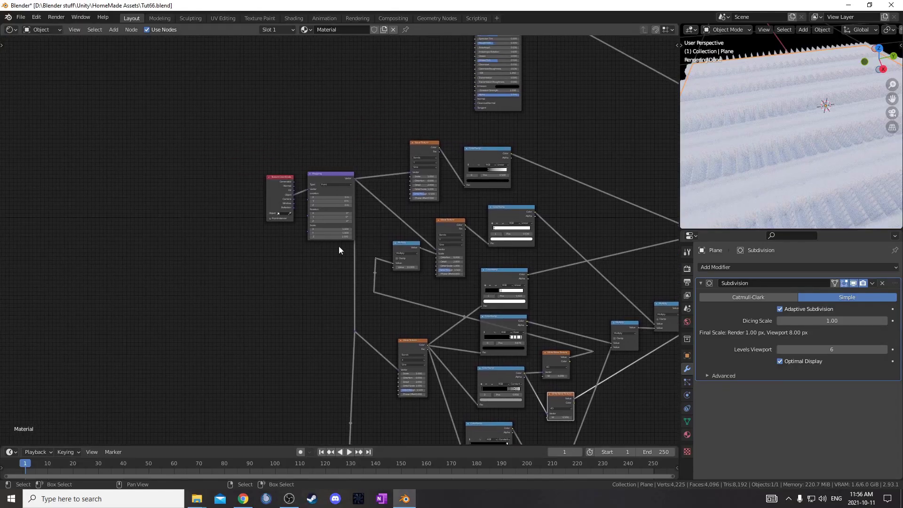
- Move Texture Coordinate and Mapping away from the textures, and add reroute points on the Mapping vector links, one serving the upper two Wave Textures
drag(217, 137, 369, 234)
middle_drag(385, 256, 405, 296)
key(g)
click(279, 313)
shift+right_drag(316, 285, 339, 200)
scroll(364, 275, up, 4)
middle_drag(392, 254, 446, 240)
key(g)
click(380, 248)
middle_drag(456, 278, 421, 297)
shift+right_drag(425, 287, 434, 143)
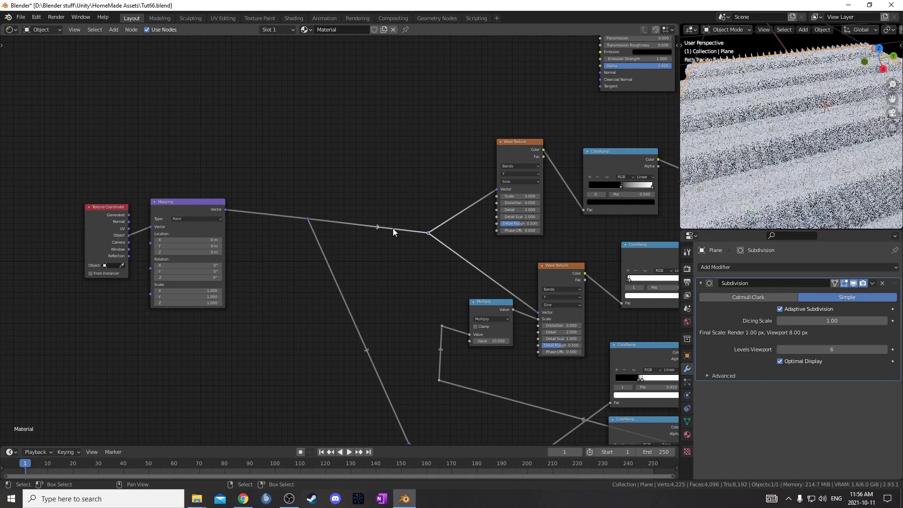
- Reposition the reroute points nearer the Mapping node so the vector link to the lower Wave Textures runs straight down
middle_drag(335, 251, 456, 167)
scroll(455, 168, down, 3)
drag(366, 133, 425, 174)
key(g)
click(415, 207)
scroll(452, 304, down, 1)
middle_drag(452, 304, 507, 167)
drag(458, 166, 561, 408)
key(g)
click(452, 417)
middle_drag(577, 241, 491, 352)
middle_drag(503, 213, 501, 258)
scroll(418, 265, up, 2)
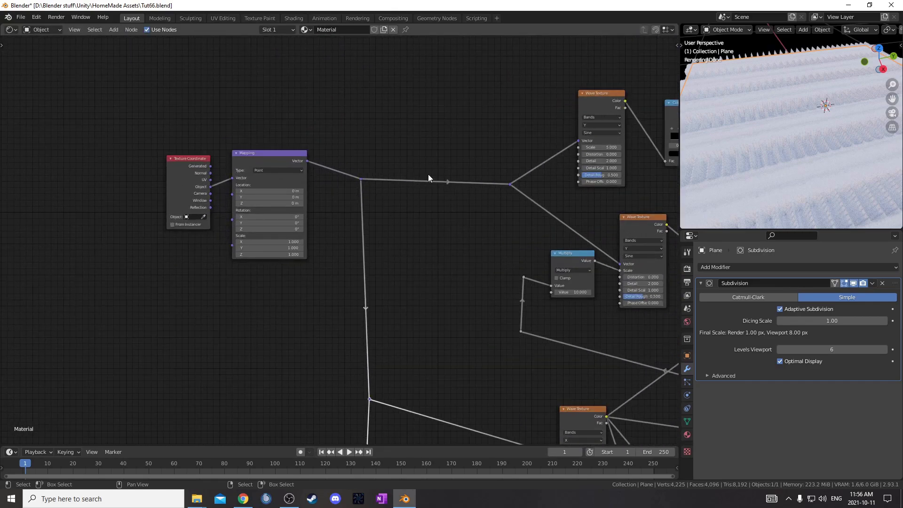
scroll(470, 202, down, 1)
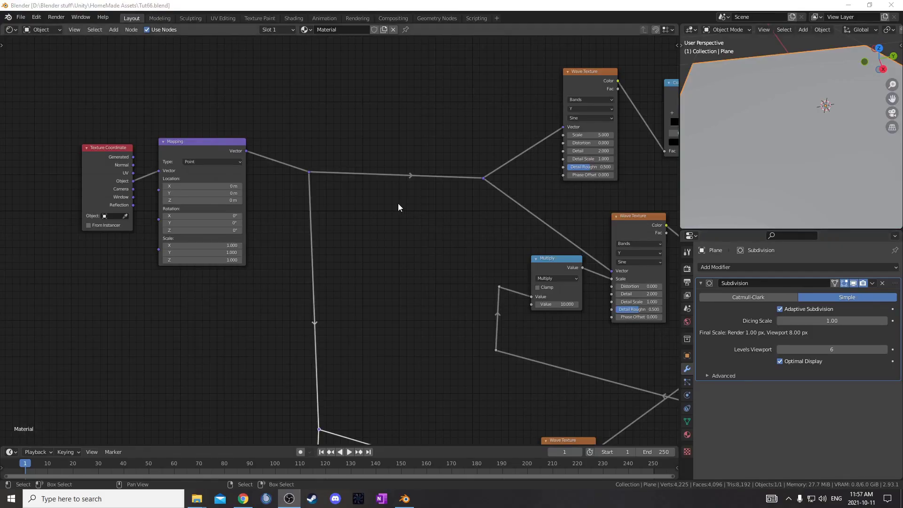
- Add a Separate XYZ node on the link between the two upper vector reroute points
scroll(398, 203, up, 2)
key(shift+a)
click(376, 251)
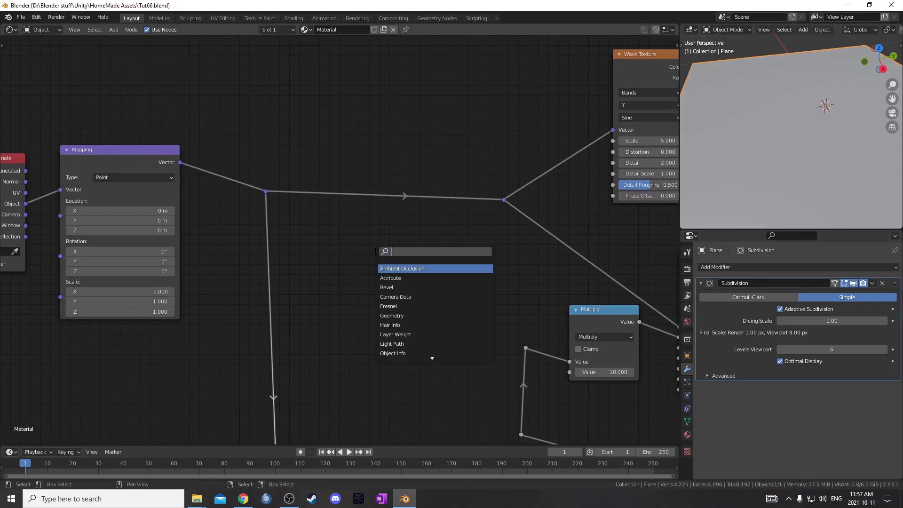
text(sep xyz)
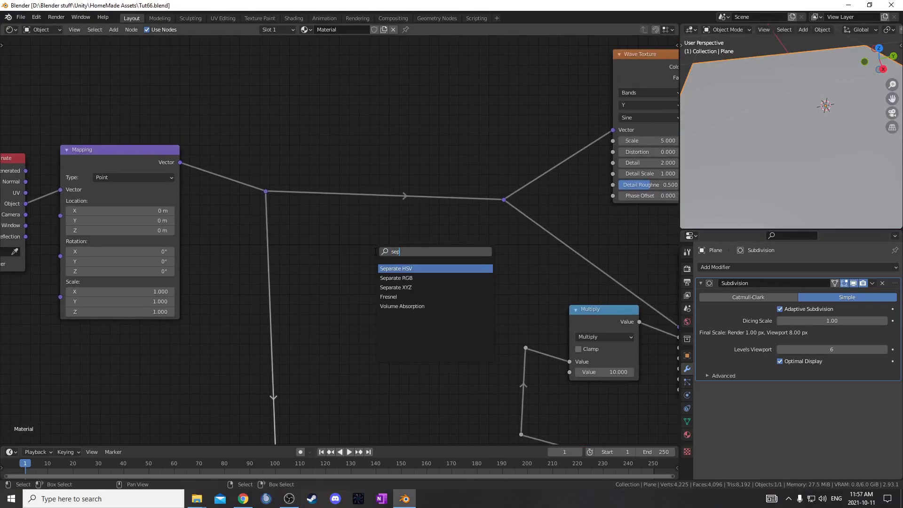
key(Return)
click(310, 149)
middle_drag(454, 243, 383, 266)
key(shift+a)
click(383, 266)
text(white)
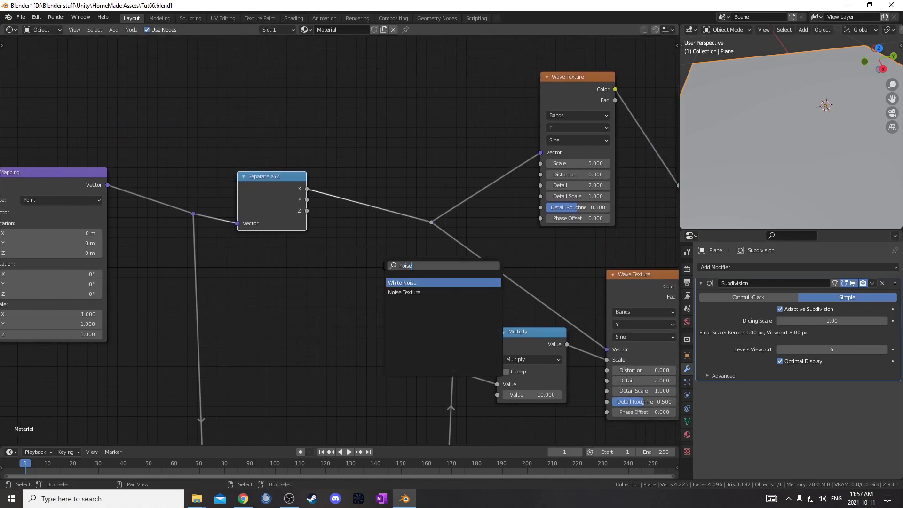
key(Return)
click(382, 265)
- Add a Noise Texture node on the link between Separate XYZ and the Wave Textures' reroute point
key(shift+a)
click(383, 263)
text(noise)
key(Down)
key(Return)
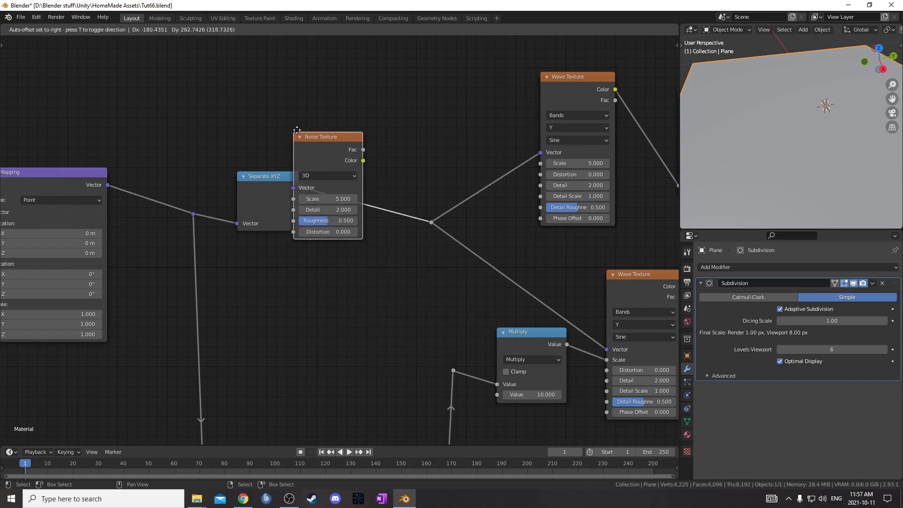
click(294, 127)
- Add a Mix node on the link between the Noise Texture color and the reroute point
middle_drag(361, 296, 323, 297)
key(shift+a)
click(325, 298)
text(mix)
key(Return)
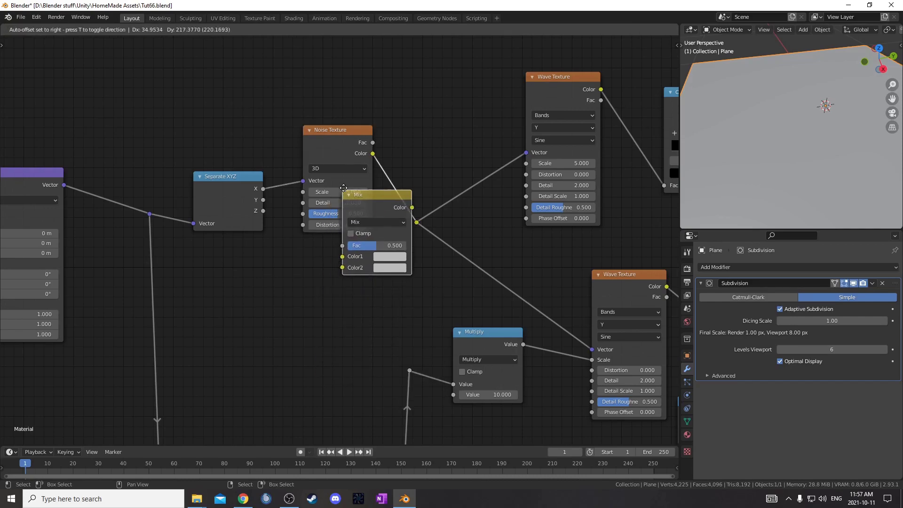
click(366, 153)
- Feed the Y output of Separate XYZ into the Noise Texture's vector and the Mix's Color2, moving the Noise Texture higher
scroll(362, 249, down, 3)
scroll(372, 258, up, 3)
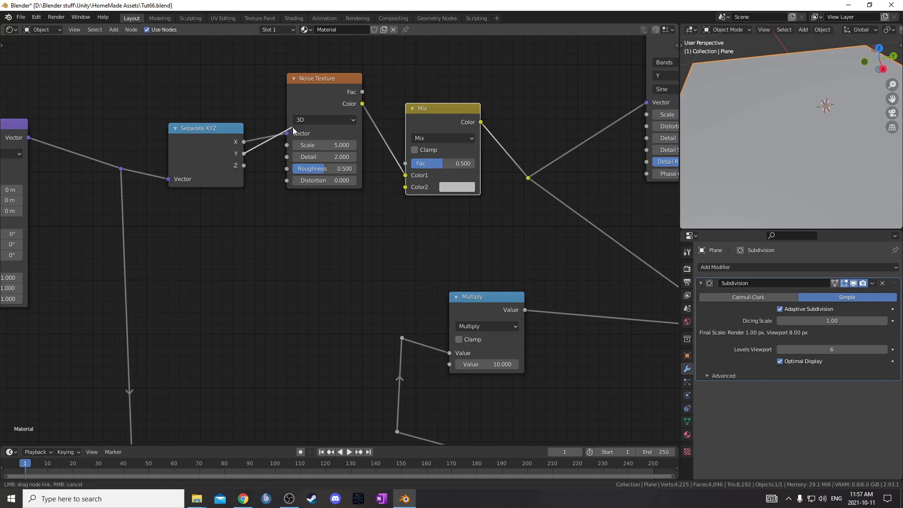
middle_drag(301, 140, 300, 262)
drag(301, 262, 297, 196)
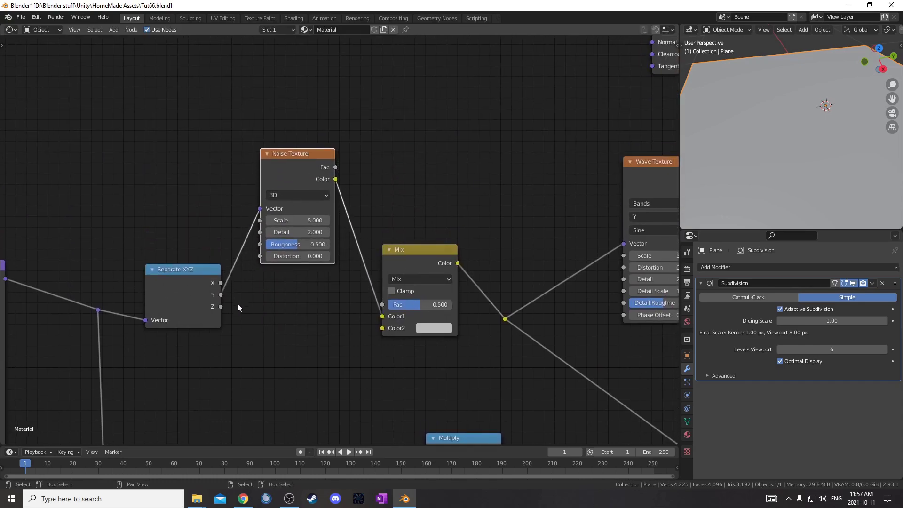
drag(221, 295, 388, 325)
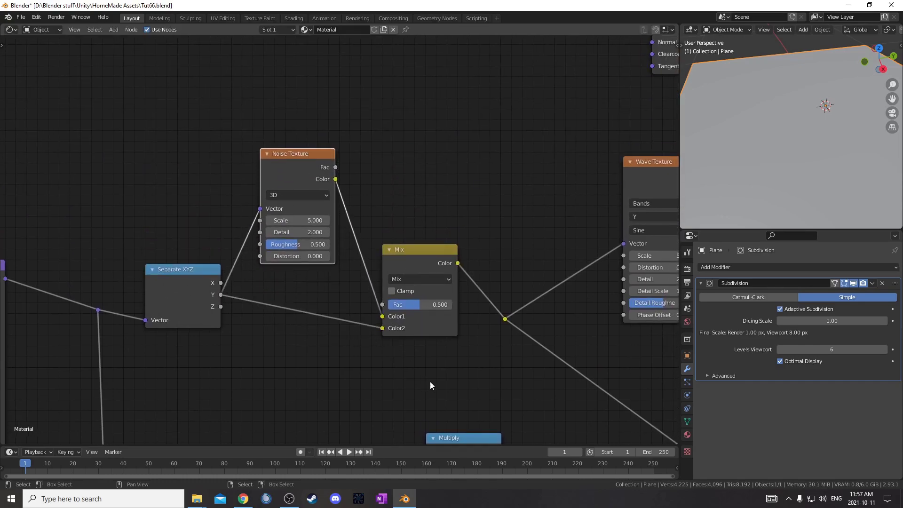
- Switch the 3D viewport to Rendered shading and set the new Mix node's factor to 0.9
middle_drag(430, 383, 394, 350)
key(z)
click(778, 114)
mouse_move(199, 350)
middle_down()
mouse_move(208, 336)
mouse_move(259, 326)
middle_up()
scroll(382, 311, up, 3)
middle_drag(382, 311, 368, 320)
click(479, 241)
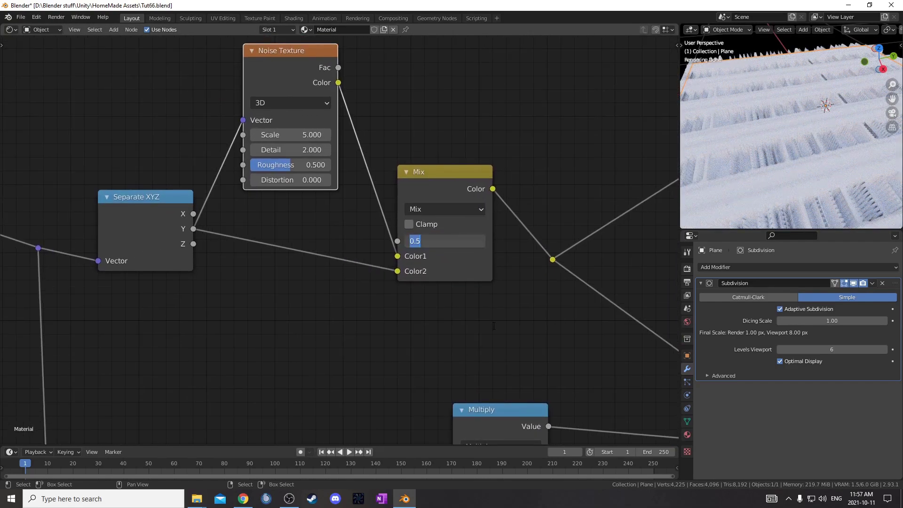
text(.9)
key(Return)
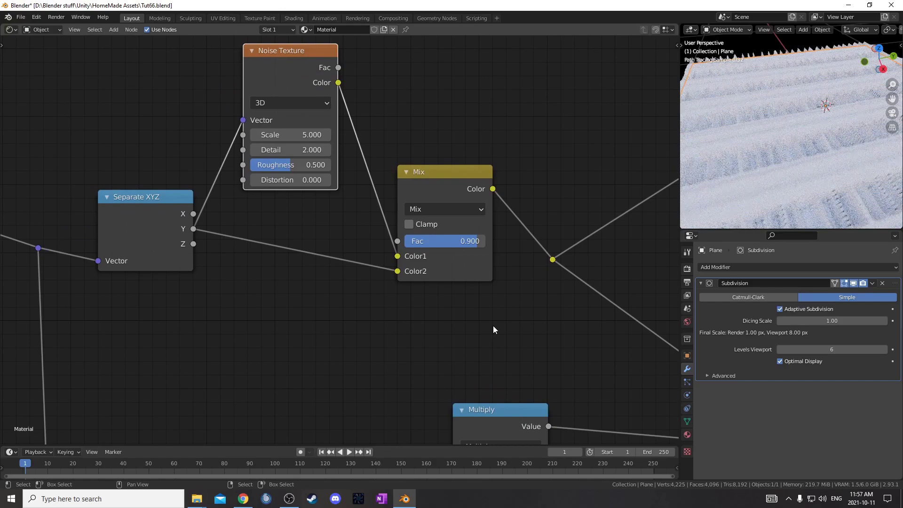
- Set the Noise Texture's scale to 1 and check the displaced plane from another angle
click(302, 135)
text(1)
key(Return)
scroll(348, 292, down, 5)
middle_drag(348, 295, 302, 322)
drag(358, 233, 354, 241)
mouse_move(746, 187)
middle_down()
mouse_move(768, 194)
mouse_move(769, 180)
middle_up()
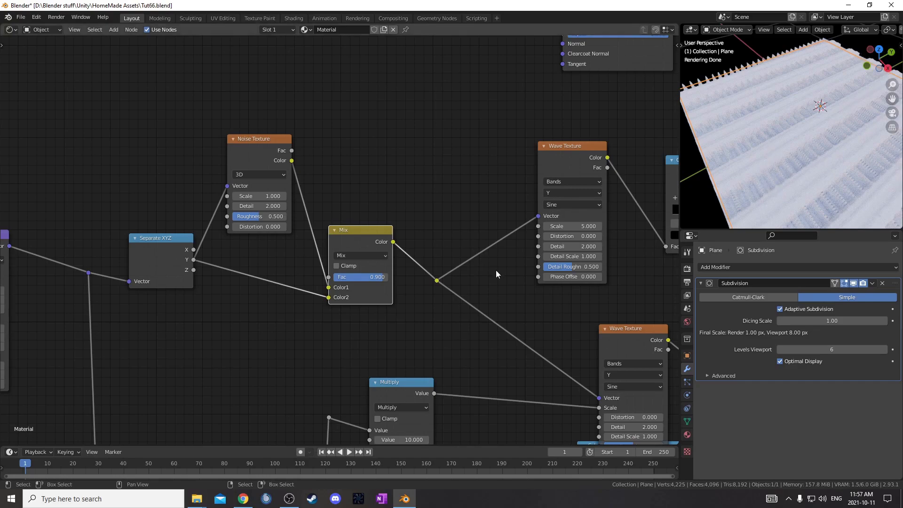
- Try a lower Mix factor of about 0.608, and return the factor to 0.9
scroll(496, 268, up, 3)
mouse_move(444, 179)
mouse_down()
mouse_move(424, 179)
mouse_move(441, 176)
mouse_up()
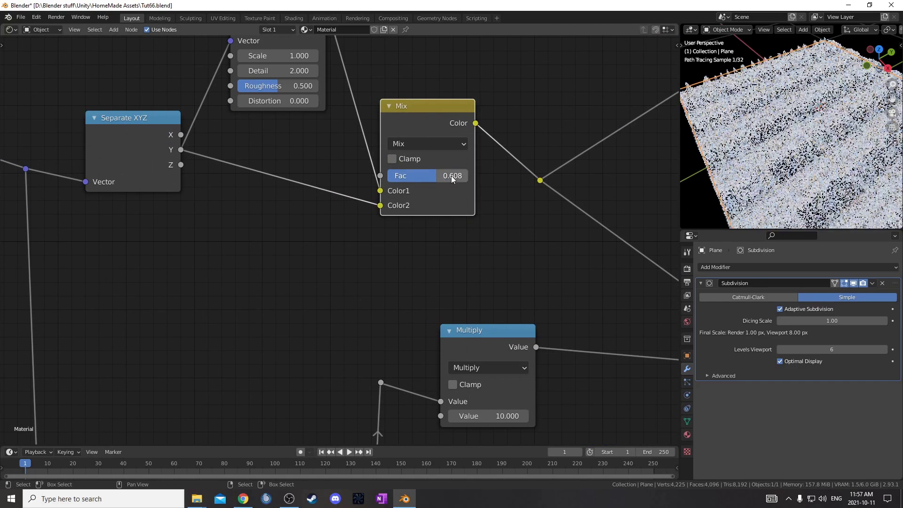
click(436, 179)
text(.9)
key(Return)
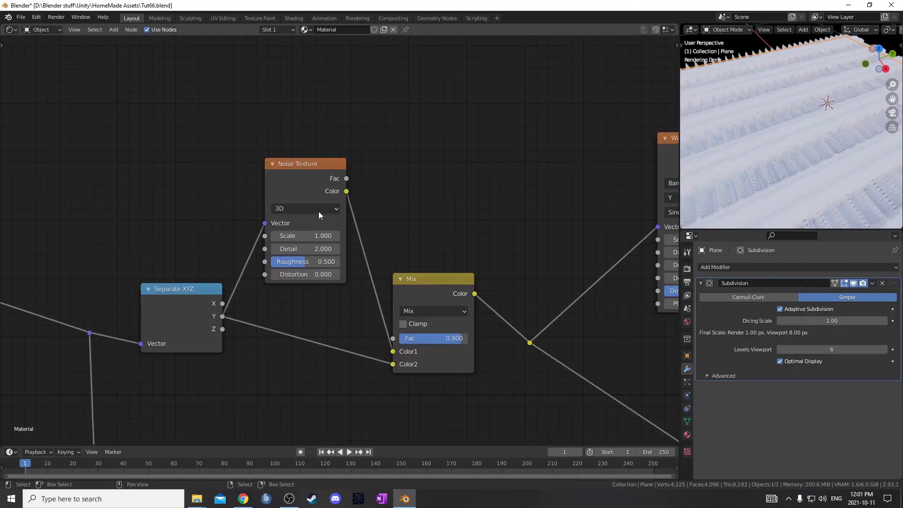
- Set the Noise Texture's scale to 5 and the Mix factor to 0.8
double_click(287, 236)
text(1.05)
key(Return)
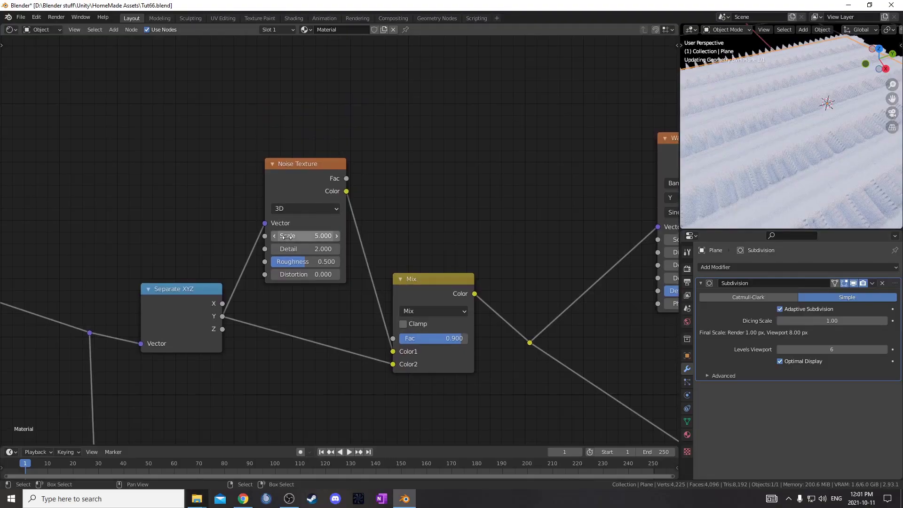
double_click(435, 337)
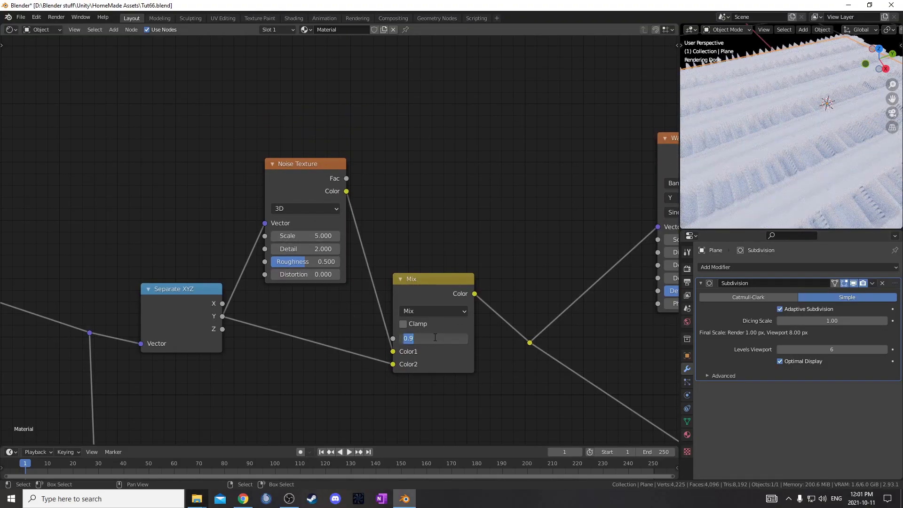
text(.8)
key(Return)
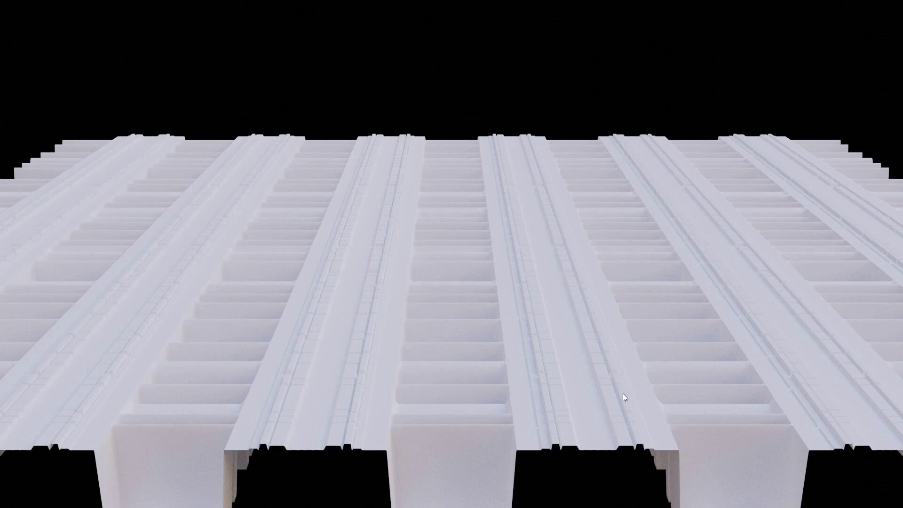
- Leave the full-screen view of the render 5.jpg, close the Photos window and return to the Blender node graph
key(Escape)
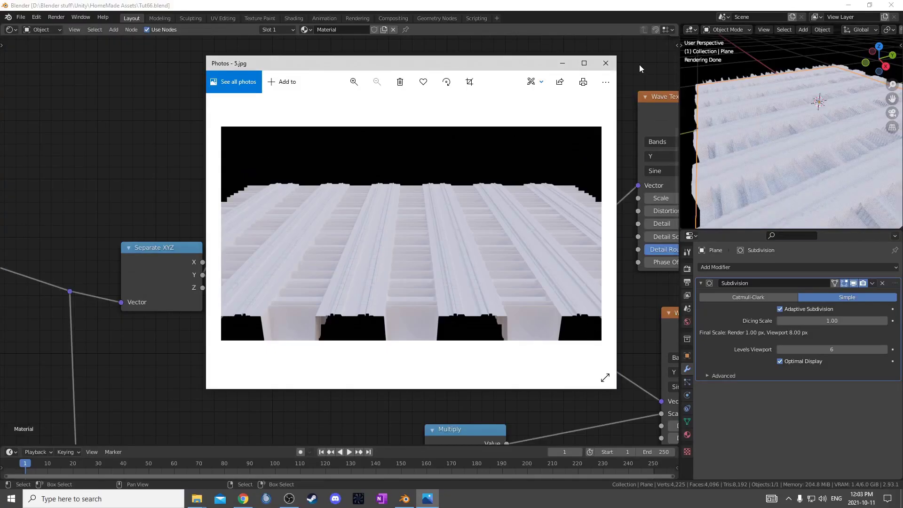
click(609, 63)
scroll(376, 254, up, 2)
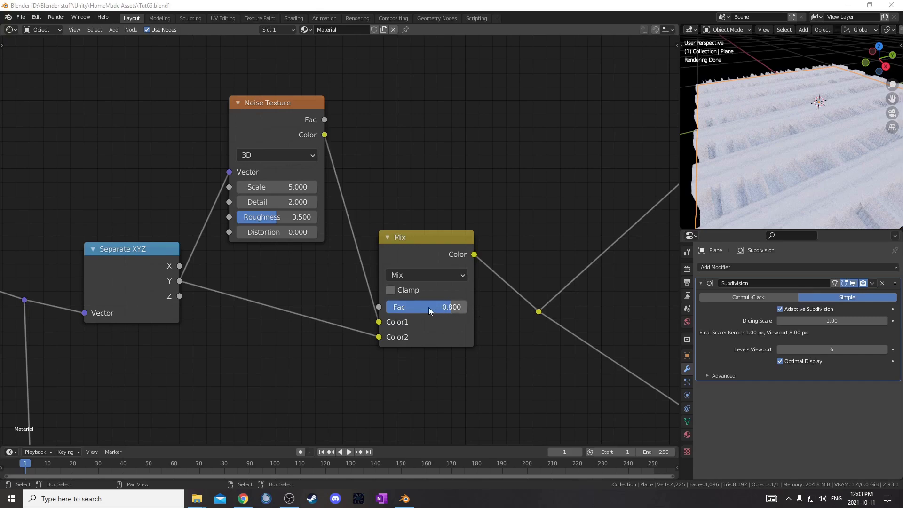
- Try a Mix factor of 1, and set the factor to 0.9 and the Noise Texture's scale to 1
scroll(355, 276, down, 2)
scroll(314, 199, up, 1)
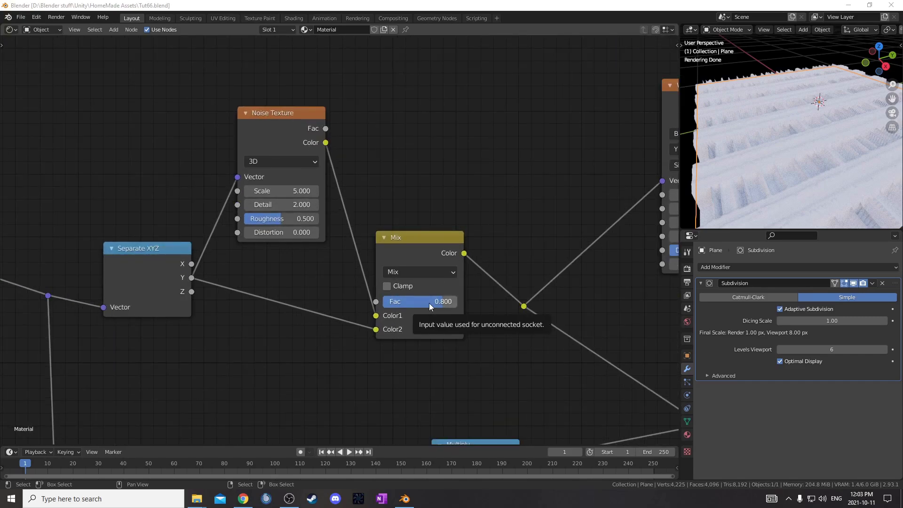
drag(428, 304, 453, 303)
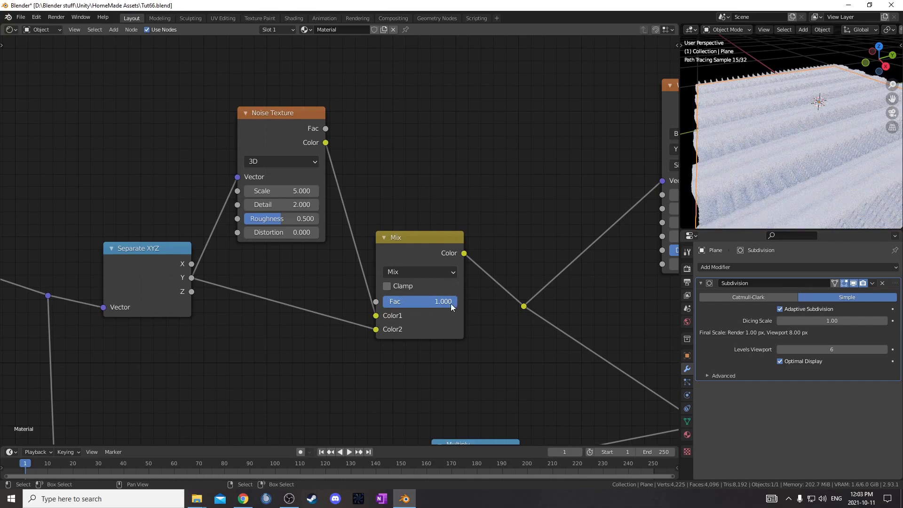
click(427, 303)
text(.9)
key(Return)
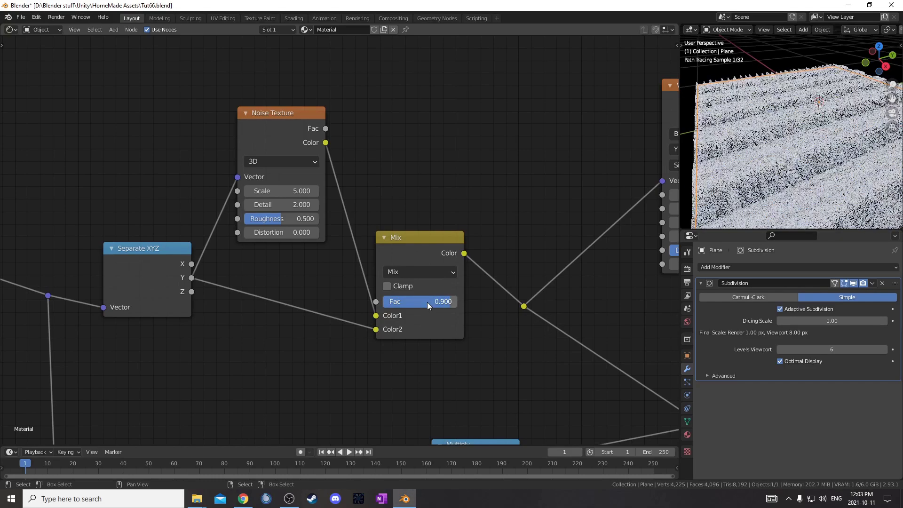
click(291, 192)
text(1)
key(Return)
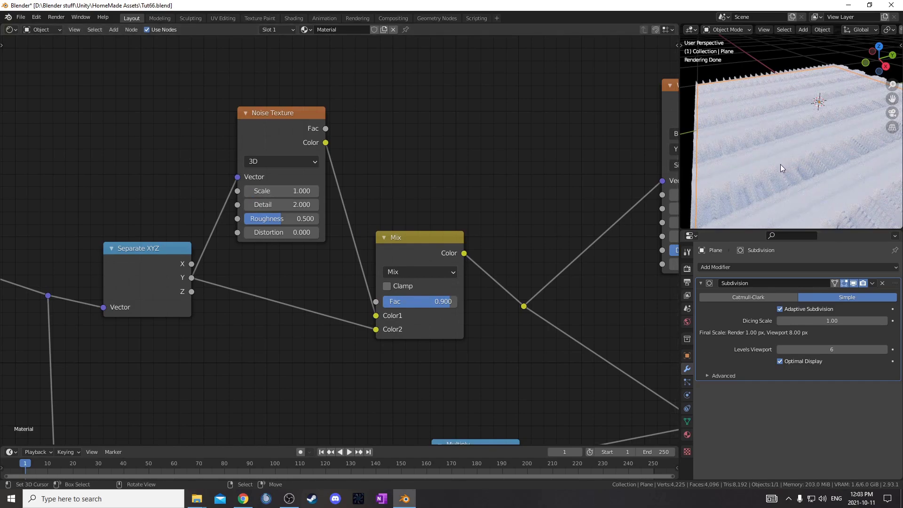
- Reposition the Noise Texture and Mix nodes to tidy the group beside the Separate XYZ node
scroll(306, 296, down, 2)
middle_drag(306, 296, 282, 332)
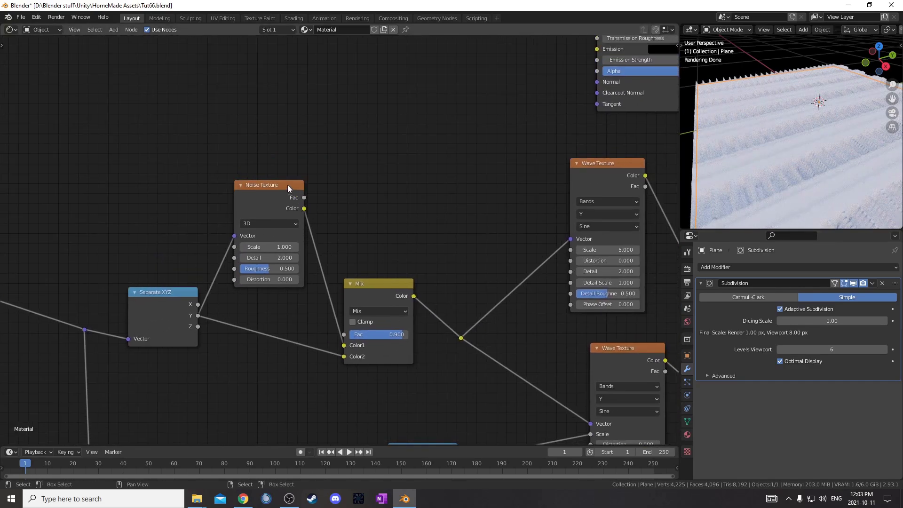
drag(288, 186, 291, 198)
drag(382, 287, 385, 277)
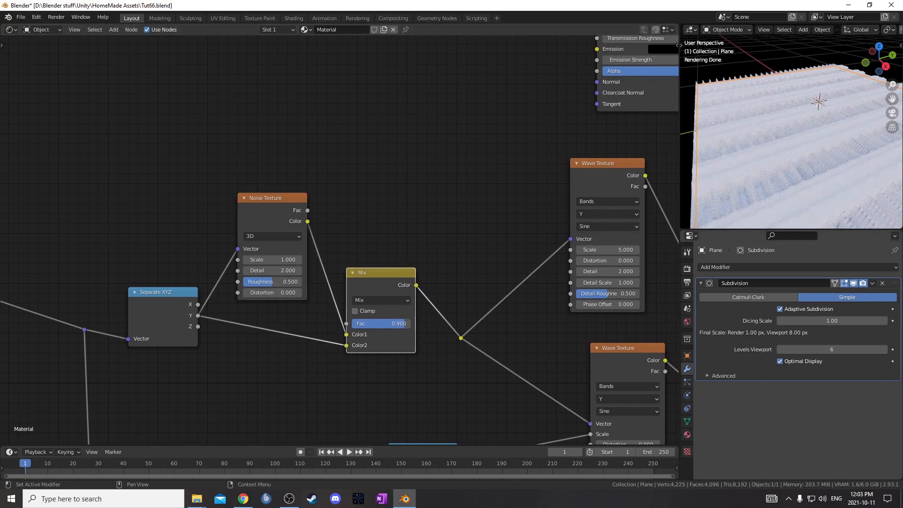
- Set the Mapping node's X scale to 0.5 and check the displaced plane from another angle
key(Home)
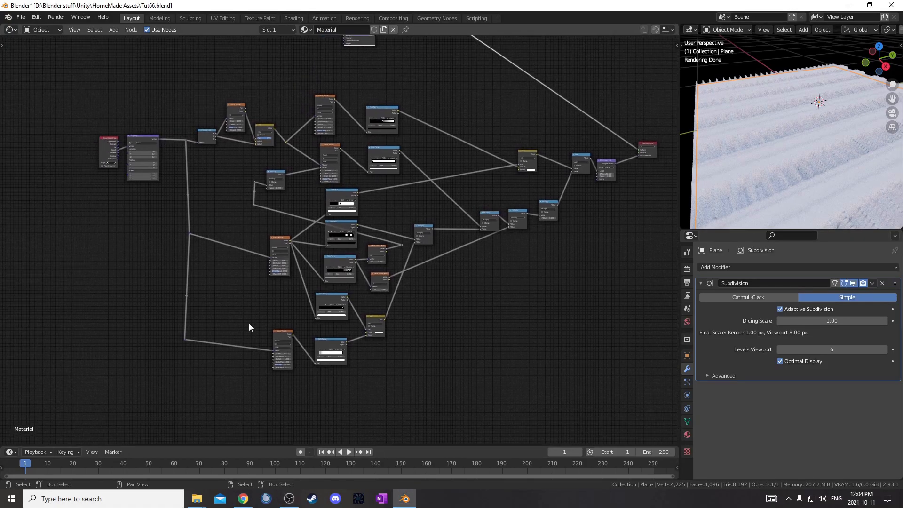
scroll(69, 235, up, 7)
middle_drag(159, 198, 235, 227)
scroll(233, 230, down, 4)
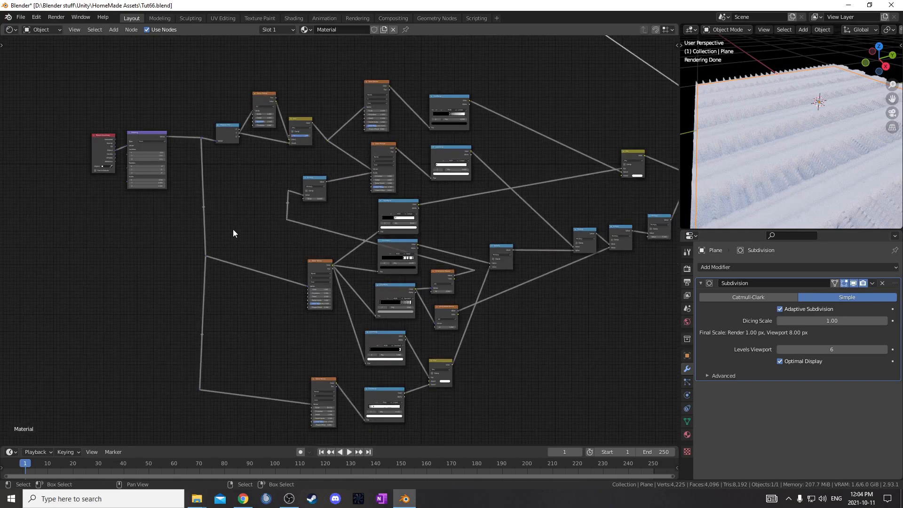
scroll(213, 182, up, 6)
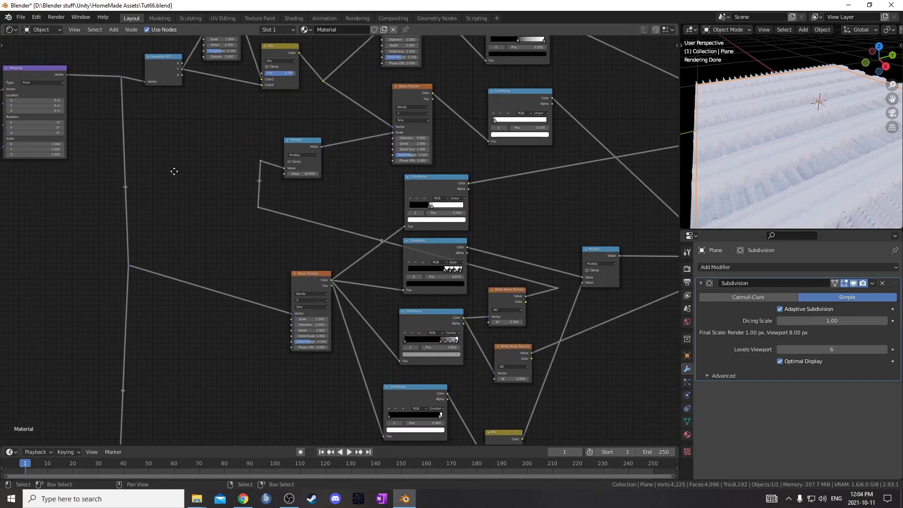
middle_drag(165, 170, 355, 260)
scroll(329, 263, up, 5)
click(126, 232)
click(126, 232)
click(126, 232)
click(126, 232)
click(127, 233)
middle_drag(710, 147, 771, 113)
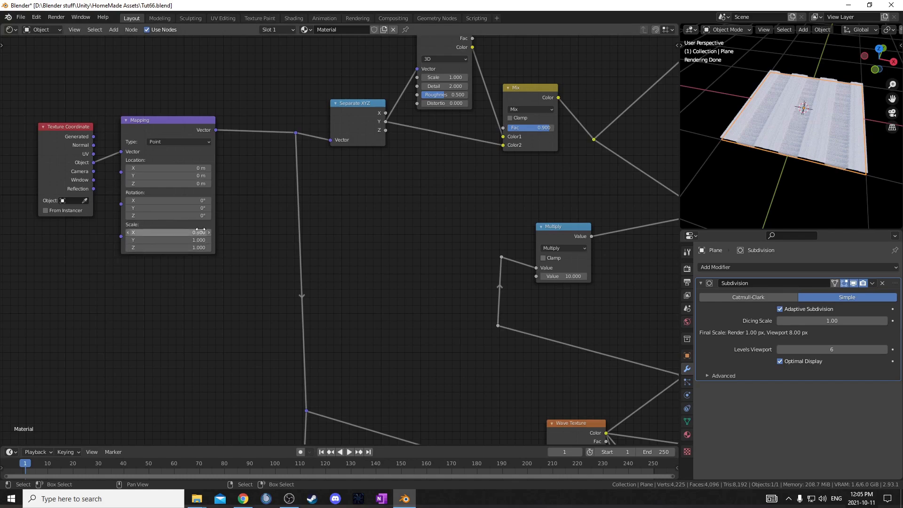
- Enclose all nodes between the Mapping and Displacement nodes in one new frame
scroll(292, 236, down, 2)
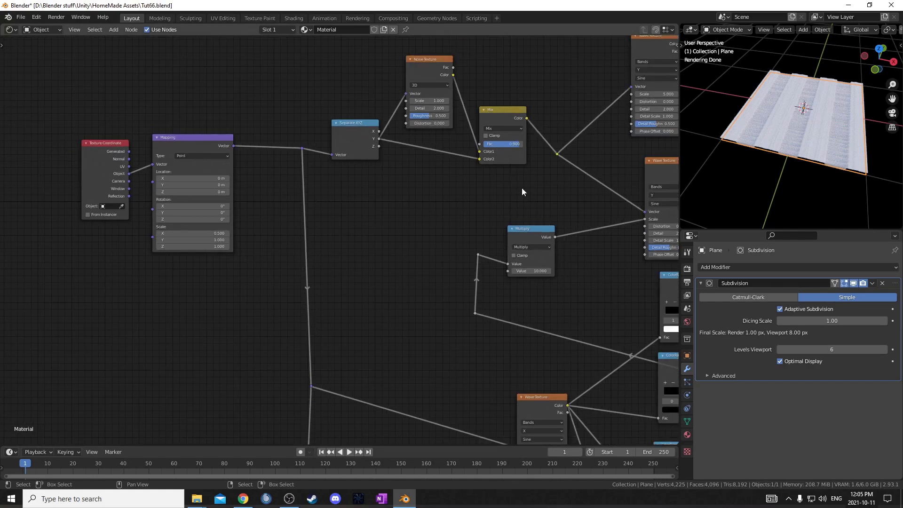
scroll(481, 238, up, 1)
scroll(356, 258, down, 6)
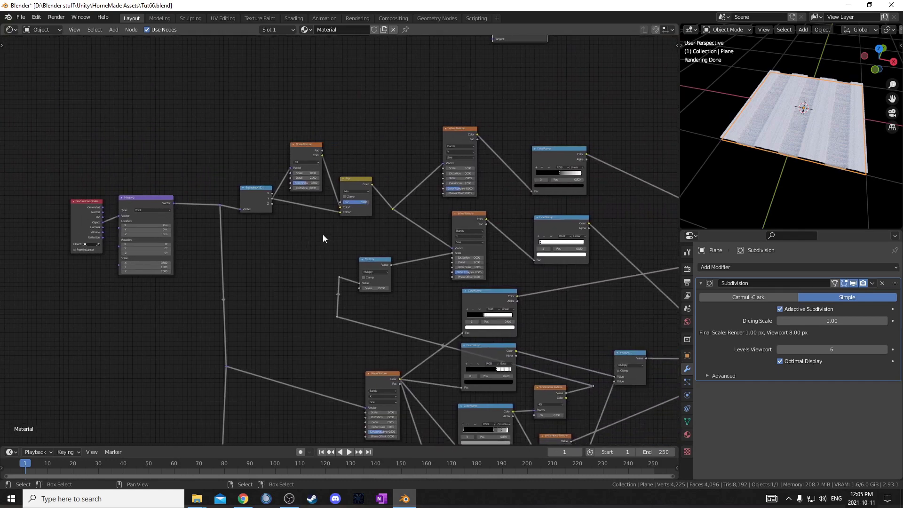
scroll(348, 207, up, 1)
drag(205, 138, 602, 410)
key(g)
click(512, 200)
key(ctrl+j)
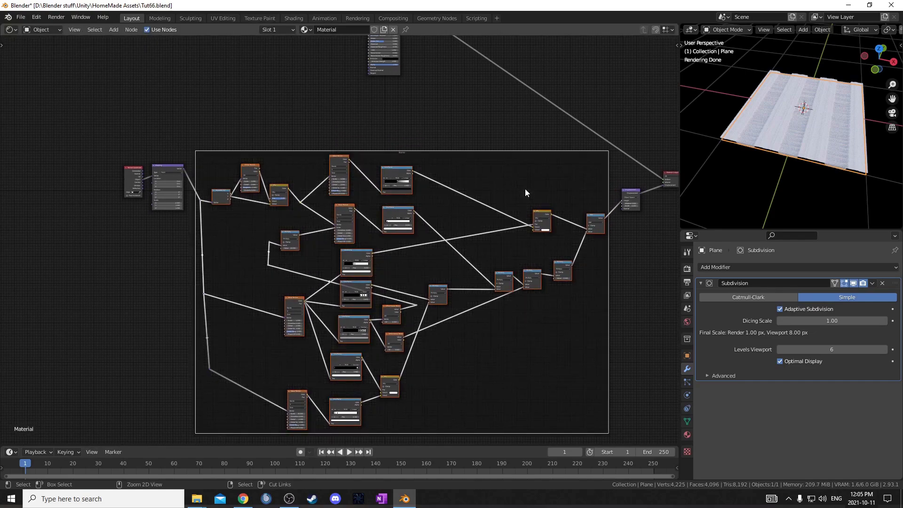
- Label the large frame around the displacement nodes "Displacement"
click(445, 159)
key(F2)
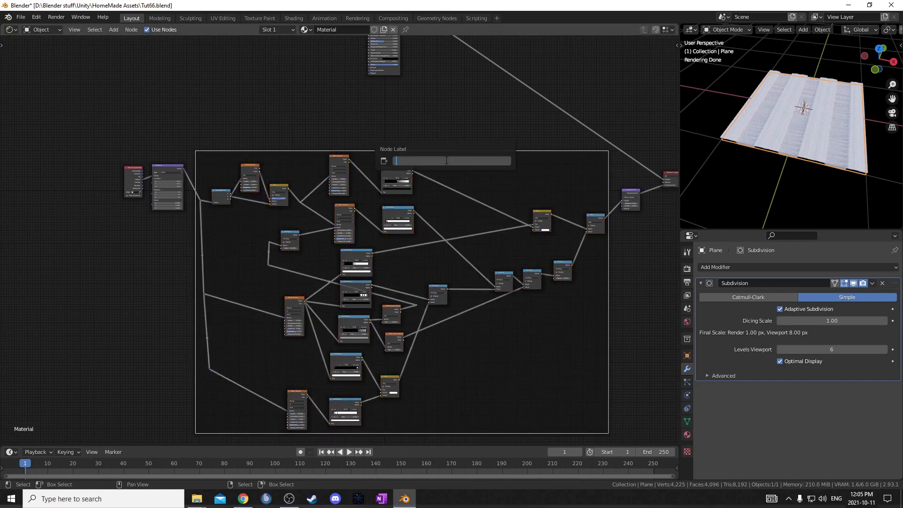
text(Displace)
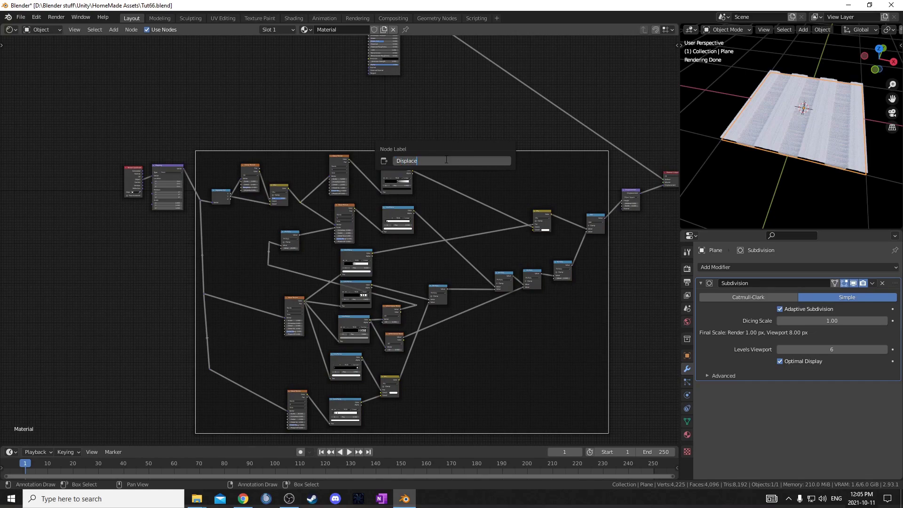
key(Return)
- Enclose the Separate XYZ, Noise Texture and Mix nodes in their own frame inside the Displacement frame
scroll(255, 170, up, 3)
click(189, 183)
drag(166, 134, 318, 199)
middle_drag(297, 193, 308, 206)
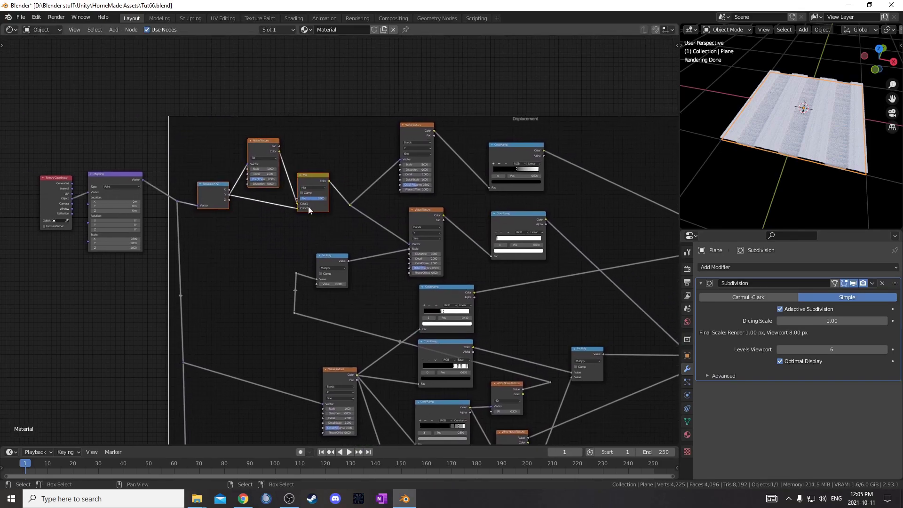
click(314, 70)
key(b)
drag(215, 143, 330, 207)
scroll(340, 234, up, 3)
key(ctrl+j)
- Label the small inner frame "Random x component" and nudge it slightly
click(284, 81)
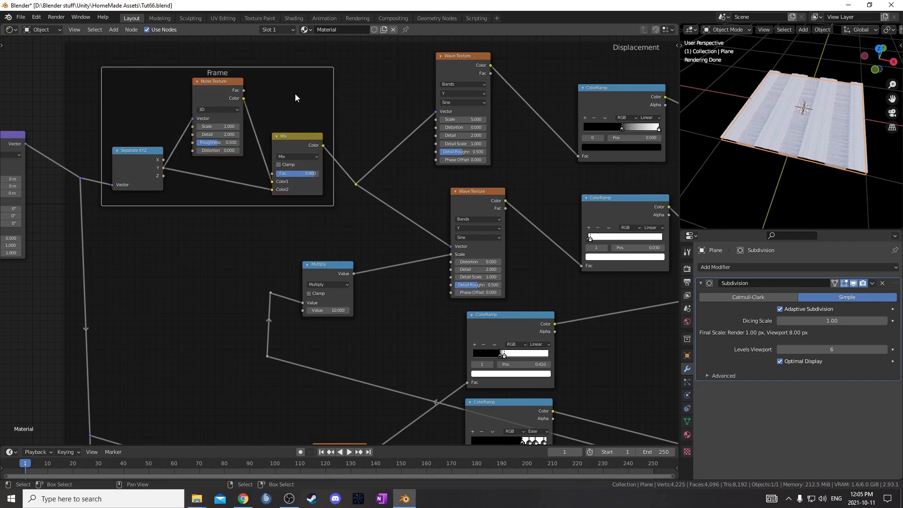
key(F2)
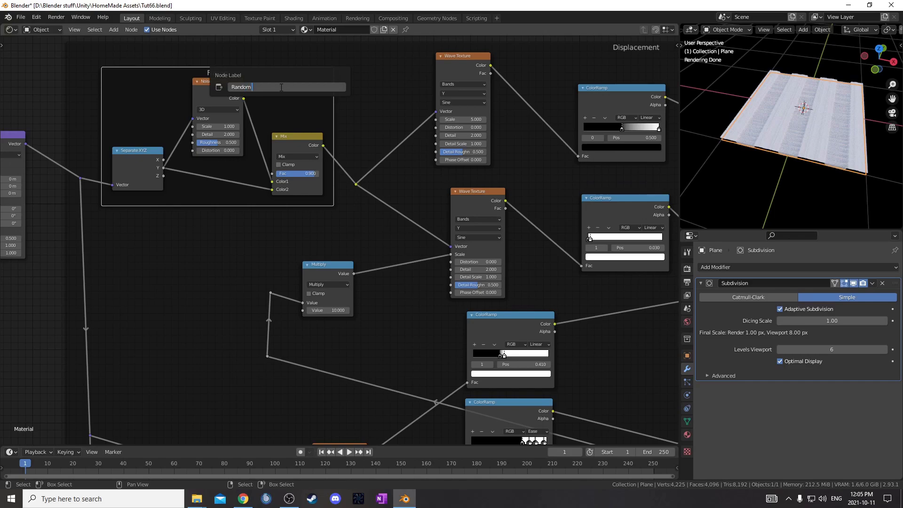
text(Random x component)
key(Return)
drag(280, 87, 278, 87)
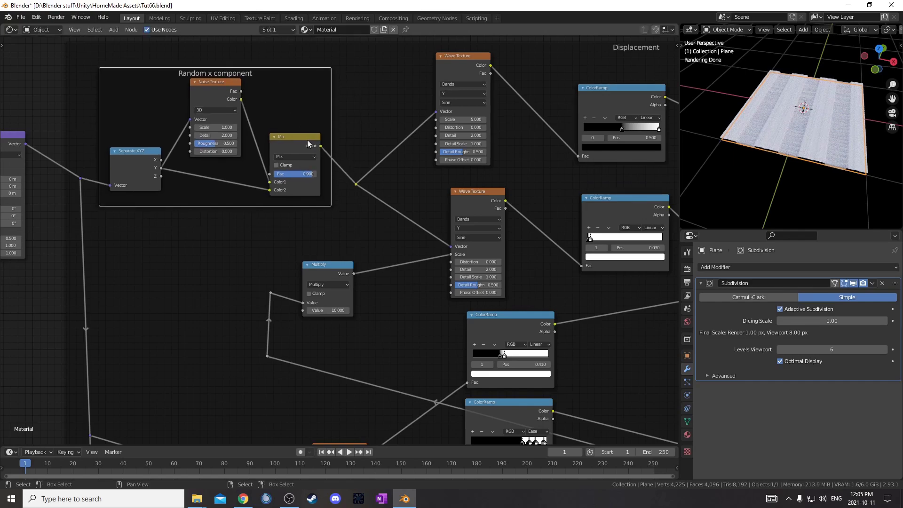
- Enable a custom colour for the Random x component frame and make it green
scroll(306, 137, down, 1)
key(n)
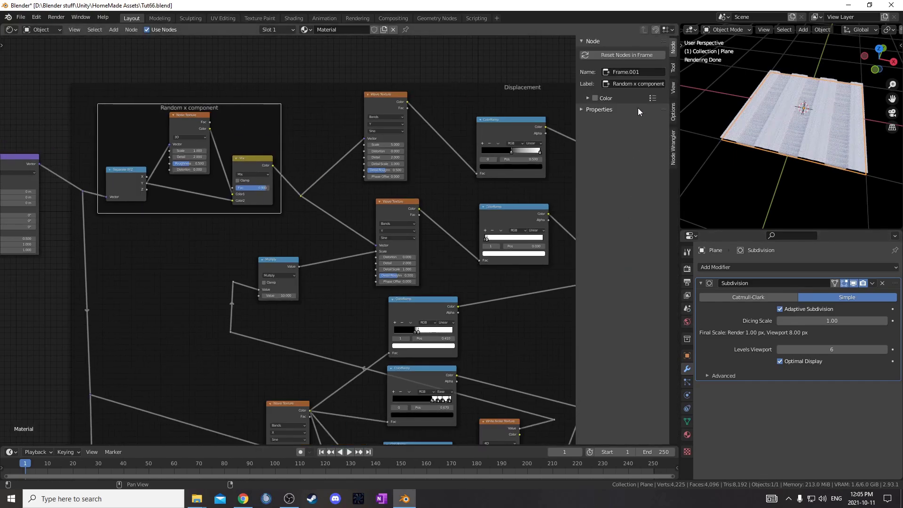
click(594, 97)
click(586, 98)
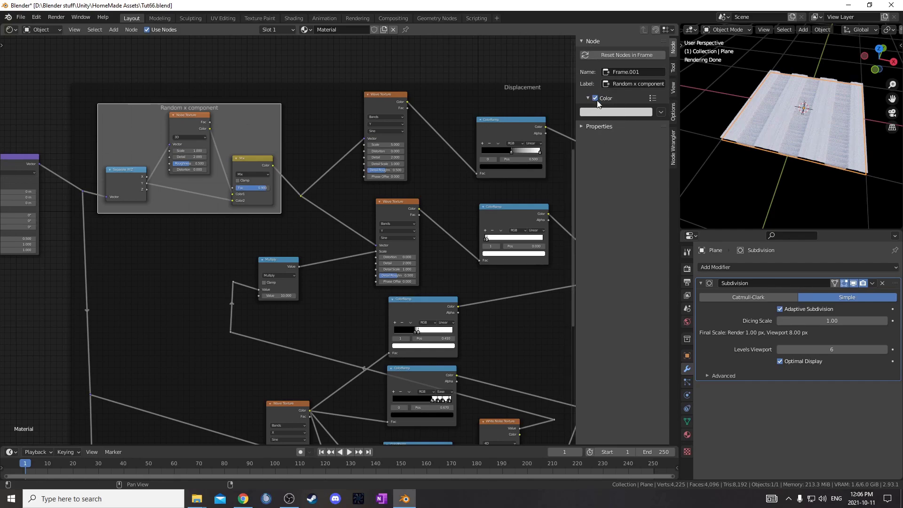
click(600, 114)
click(605, 160)
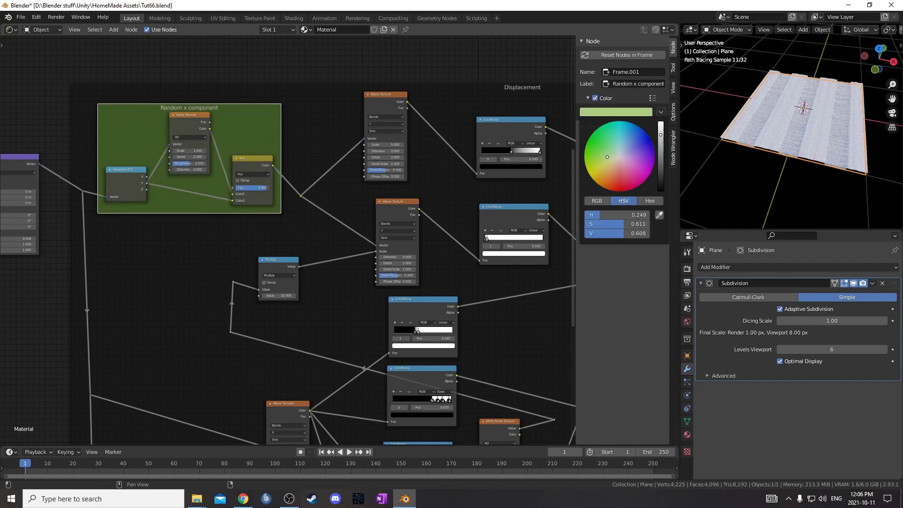
- Enable a custom colour for the Displacement frame and make it a muted yellow-brown
scroll(268, 287, down, 3)
click(300, 181)
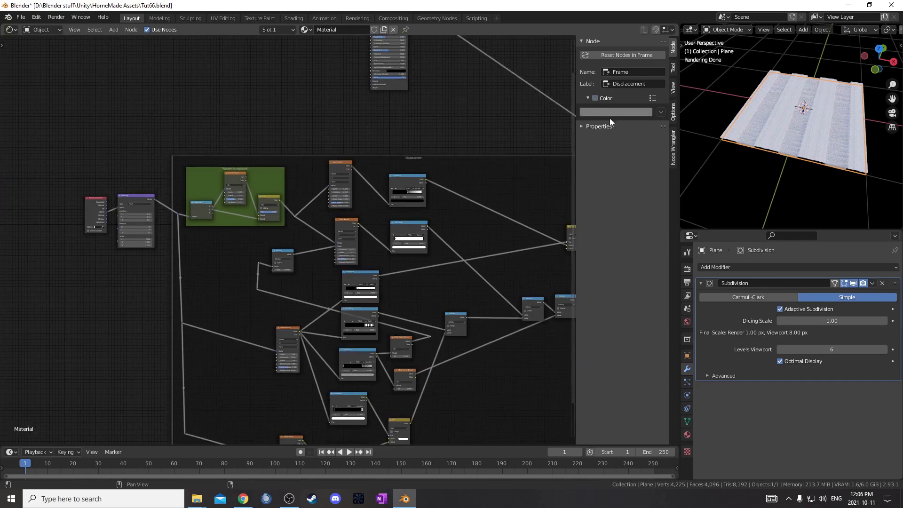
click(593, 97)
click(594, 112)
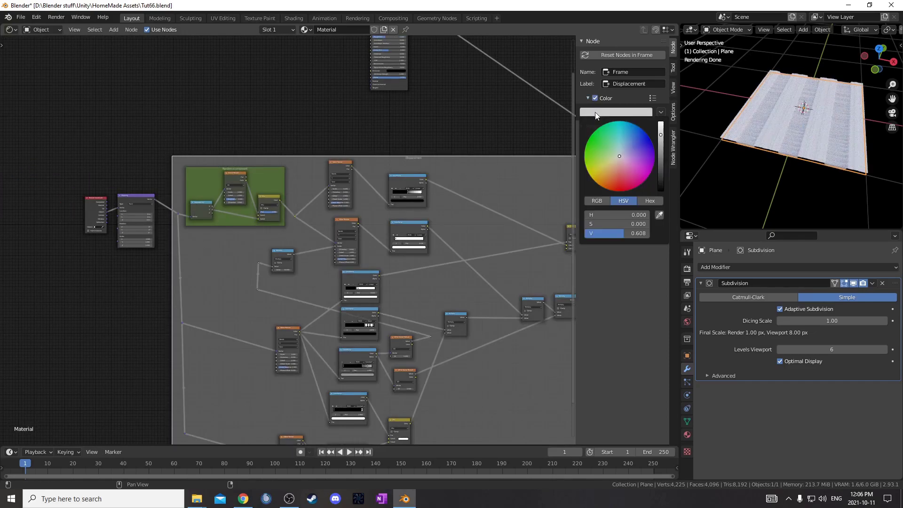
click(614, 162)
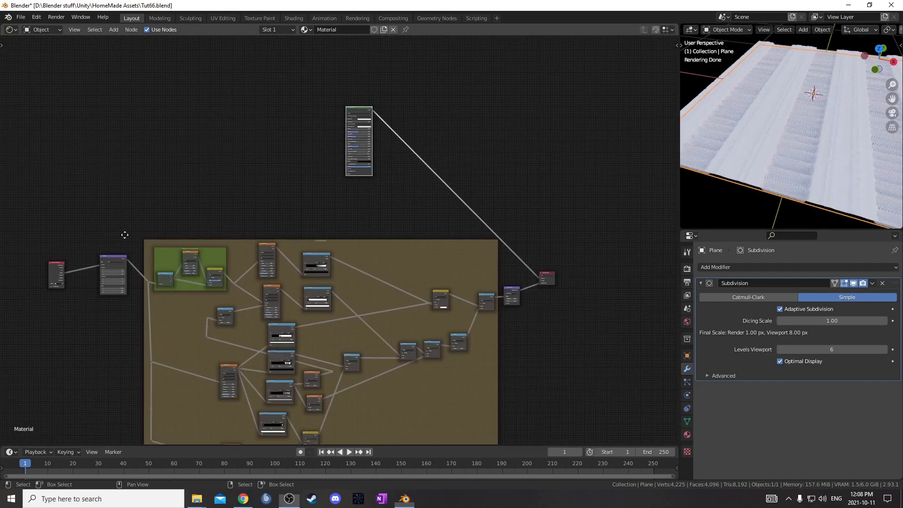
- Move the Texture Coordinate node up and away from the Mapping node, above the level of the Displacement frame
scroll(251, 178, up, 2)
drag(217, 162, 303, 239)
middle_drag(307, 237, 263, 341)
key(g)
click(278, 249)
scroll(273, 253, up, 7)
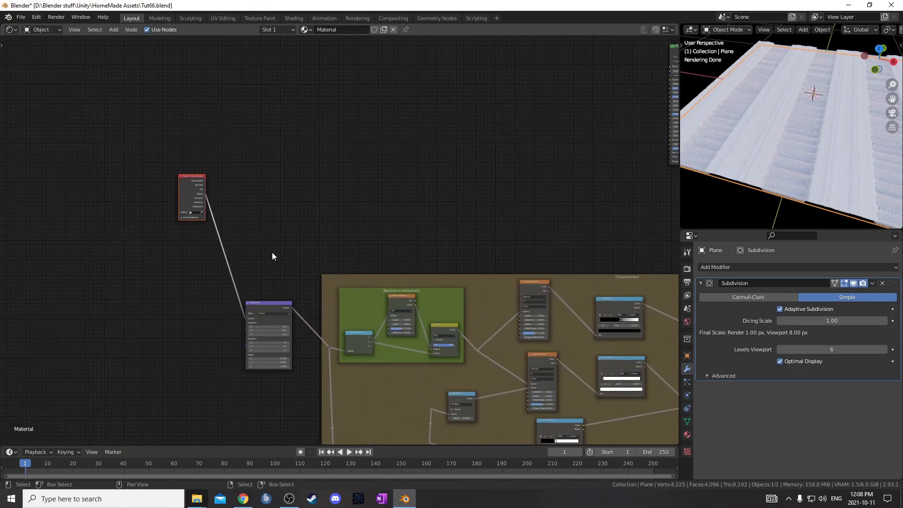
- Preview the Texture Coordinate node's Object output directly on the plane
middle_drag(177, 197, 218, 259)
ctrl+shift+click(201, 234)
ctrl+shift+click(202, 234)
ctrl+shift+click(202, 234)
ctrl+shift+click(201, 234)
scroll(410, 321, up, 5)
middle_drag(379, 301, 429, 247)
scroll(344, 368, down, 2)
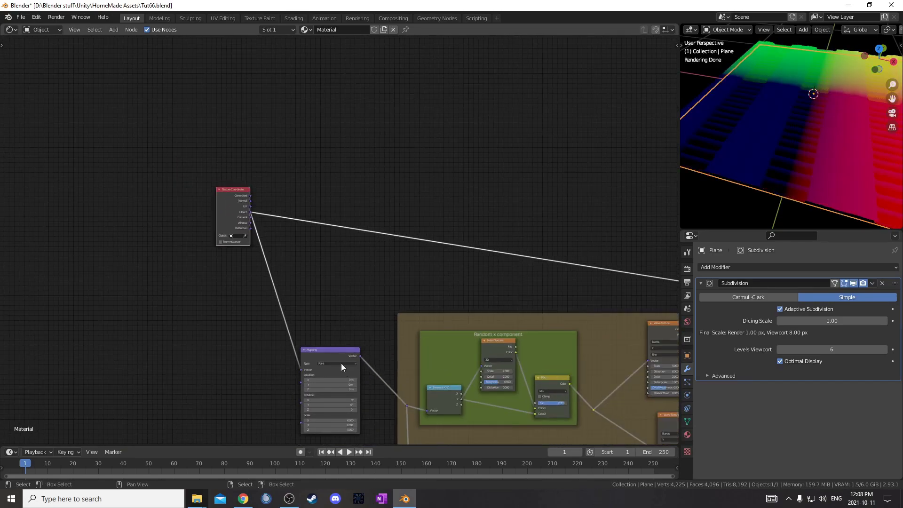
- Add a Noise Texture node and insert it into the preview link from the Texture Coordinate's Object output
scroll(343, 368, down, 4)
middle_drag(363, 273, 370, 308)
scroll(368, 308, up, 3)
key(shift+a)
click(368, 306)
text(di)
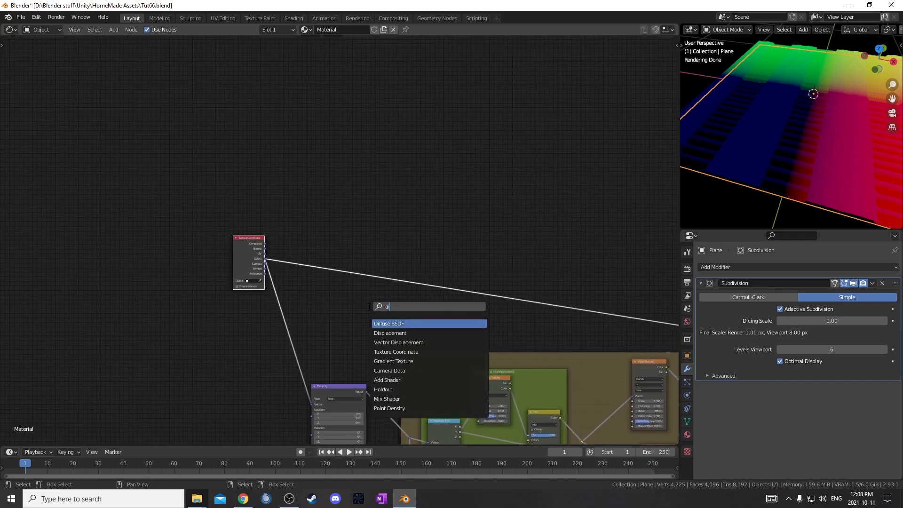
key(BackSpace)
text(noise)
key(Down)
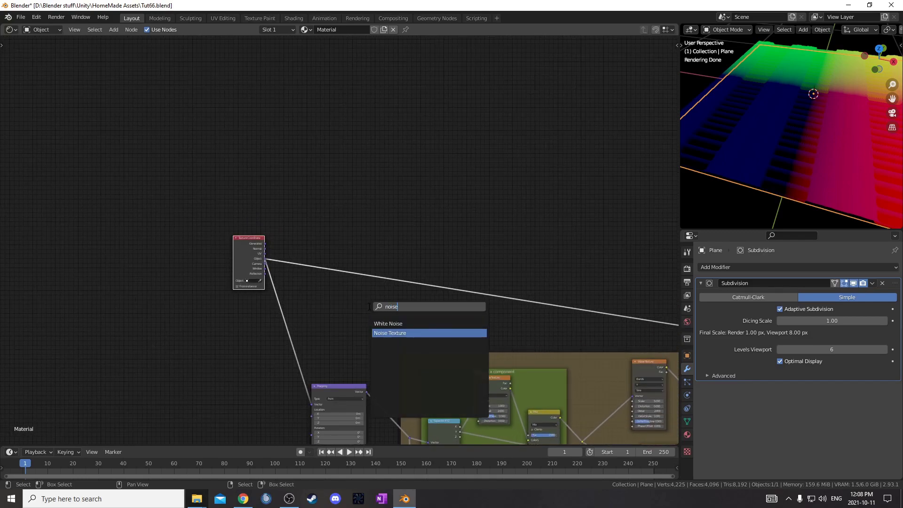
key(Return)
click(397, 256)
- Duplicate the new Noise Texture above the original and feed its Vector from the Texture Coordinate's Object output
key(shift+d)
click(405, 130)
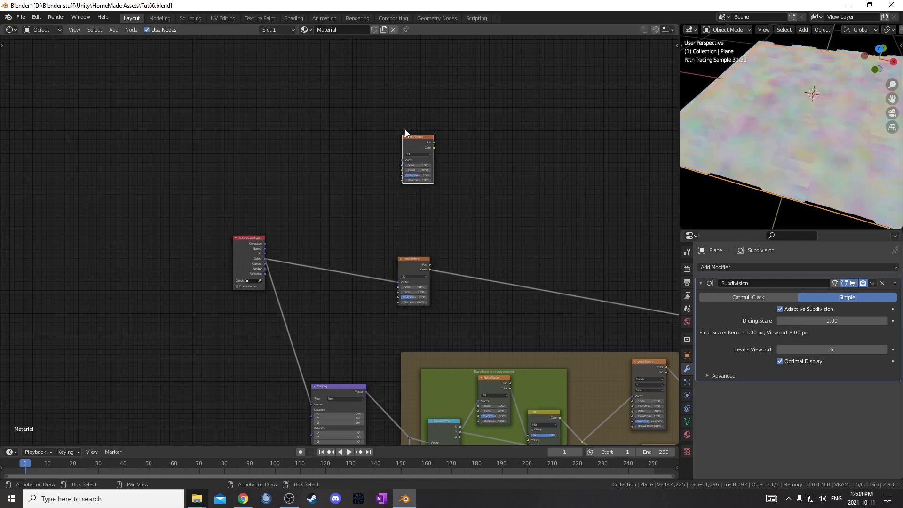
drag(266, 258, 403, 160)
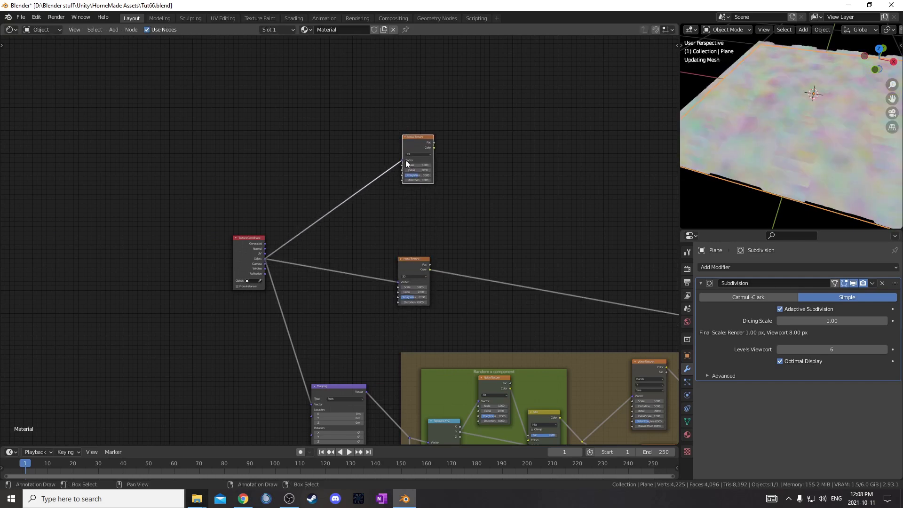
- Add a Musgrave Texture above the duplicated Noise Texture and feed its Vector from the Texture Coordinate's Object output
middle_drag(435, 99, 397, 216)
scroll(375, 228, up, 2)
key(shift+a)
click(404, 197)
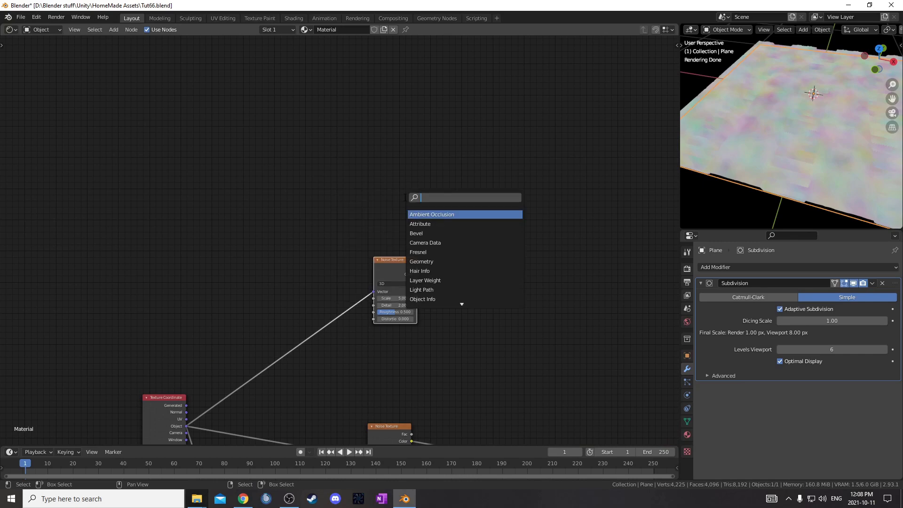
text(mus)
key(Return)
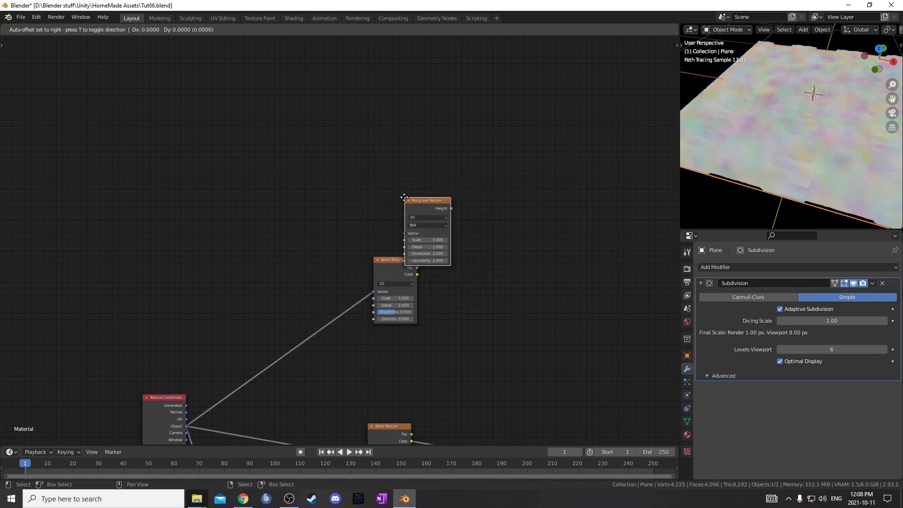
click(398, 155)
drag(188, 425, 376, 182)
- Route the Musgrave Texture link through a raised reroute and gather the three texture links at a shared reroute beside Texture Coordinate
scroll(363, 234, down, 2)
shift+right_drag(316, 208, 338, 216)
key(g)
click(335, 113)
shift+right_drag(308, 337, 310, 338)
key(g)
click(340, 298)
- Feed the upper Noise Texture's Vector from a reroute on the vertical link, and move the lower Noise Texture slightly up
key(g)
click(367, 233)
key(ctrl+x)
shift+right_drag(313, 204, 339, 214)
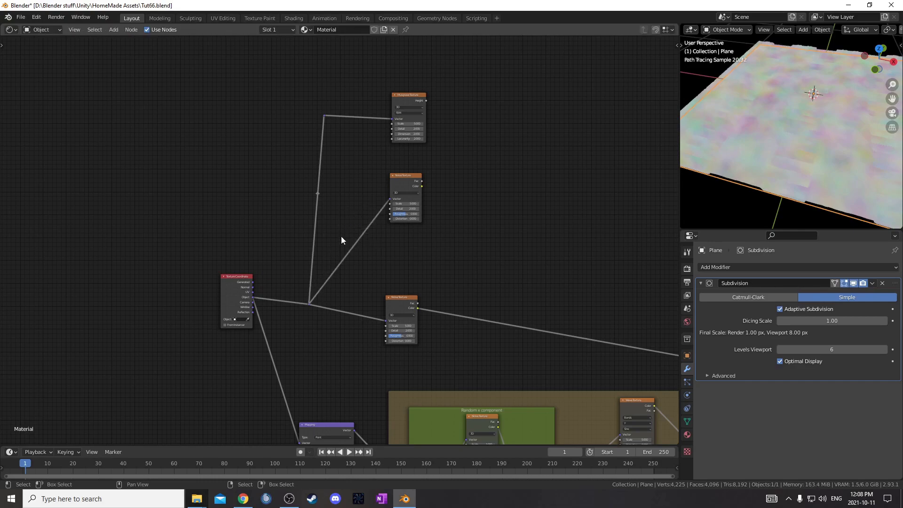
drag(317, 207, 391, 198)
drag(401, 299, 411, 275)
scroll(410, 277, down, 3)
middle_drag(291, 327, 355, 184)
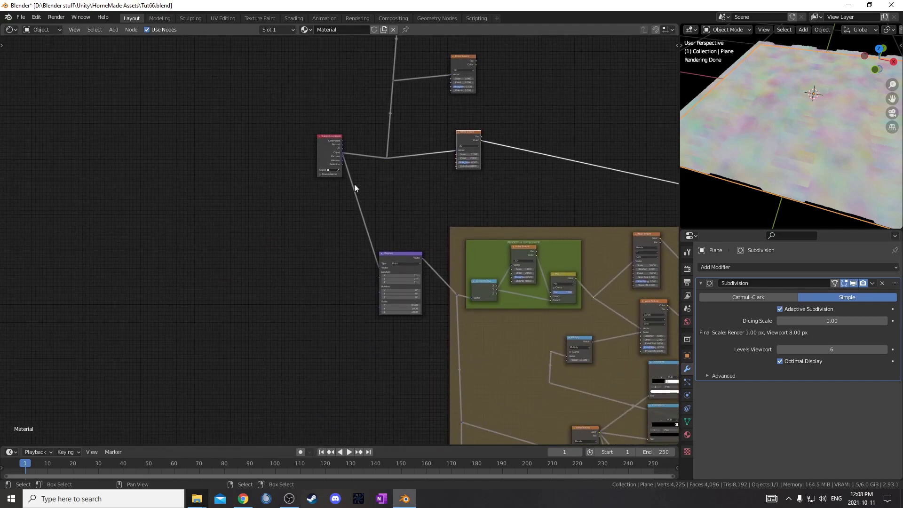
- Add a reroute on the link from Texture Coordinate to Mapping and move the Texture Coordinate node further left
shift+right_drag(412, 187, 412, 186)
key(g)
click(377, 273)
drag(318, 138, 266, 140)
drag(319, 243, 358, 262)
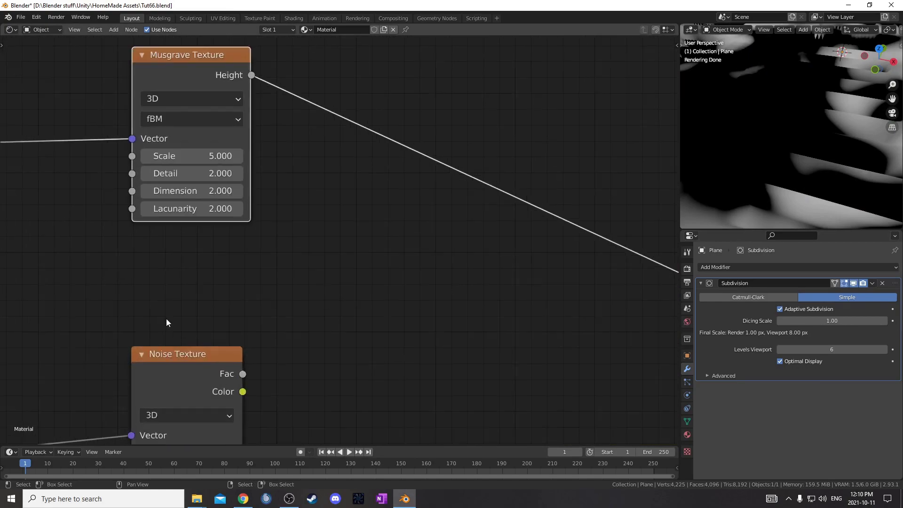
- Set the Musgrave Texture's Scale to 14, Detail to 8 and Dimension to 0.1
scroll(166, 323, up, 1)
click(200, 147)
text(14)
key(Tab)
text(8)
key(Tab)
text(.1)
key(Return)
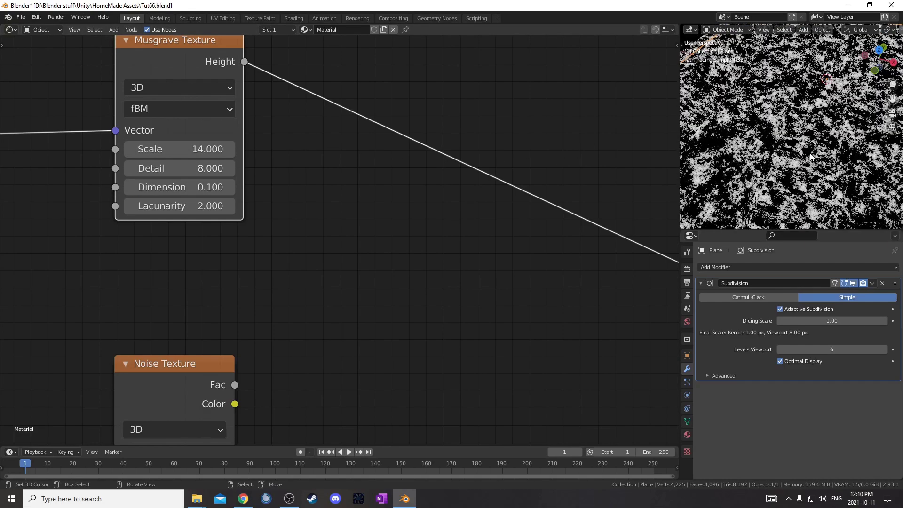
- Add a ColorRamp on the link leaving the Musgrave Texture's Height output
scroll(337, 234, down, 3)
key(shift+a)
click(399, 236)
text(color)
key(Return)
click(360, 146)
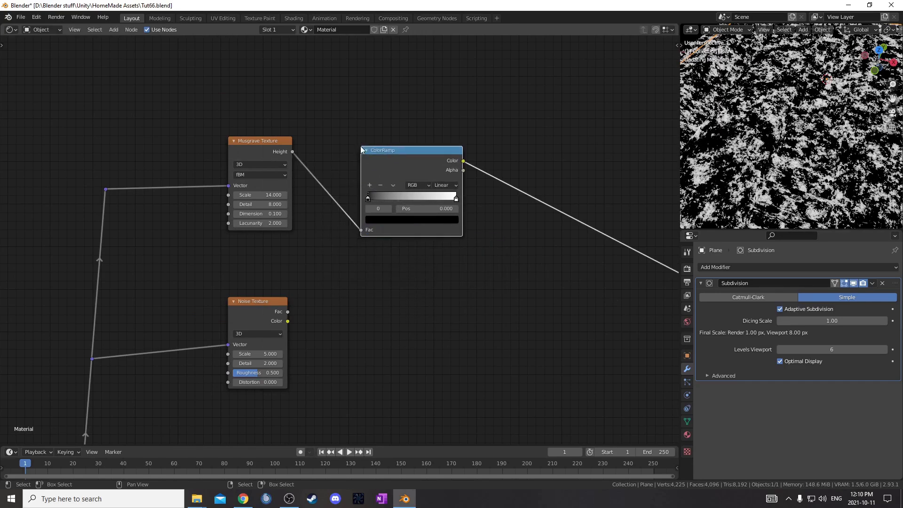
- Duplicate the ColorRamp onto its output link, and place another linked duplicate above it, also fed by the first ramp
scroll(516, 279, down, 5)
middle_drag(517, 281, 390, 335)
key(shift+d)
click(475, 331)
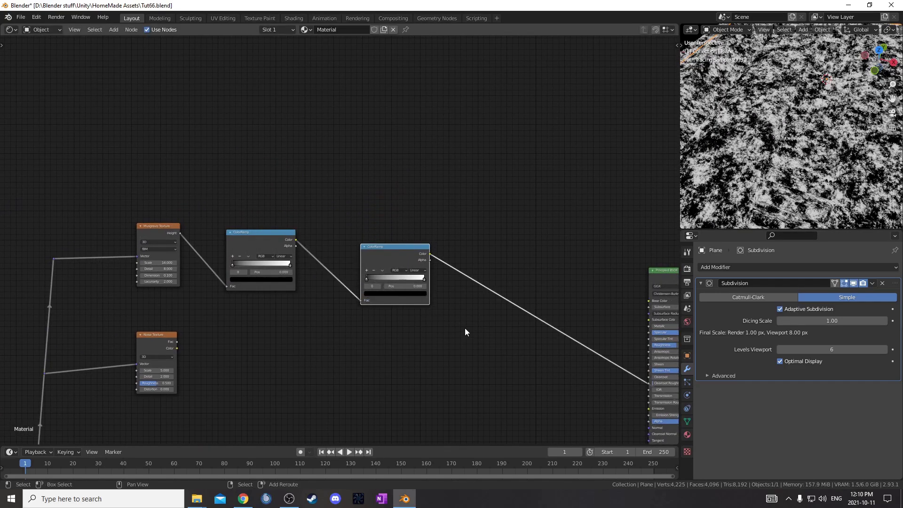
key(ctrl+shift+d)
click(471, 236)
drag(273, 241, 277, 230)
- Set the first ColorRamp's white stop to position 0.014 and hex colour BFBFBF
scroll(282, 287, up, 10)
middle_drag(242, 328, 431, 253)
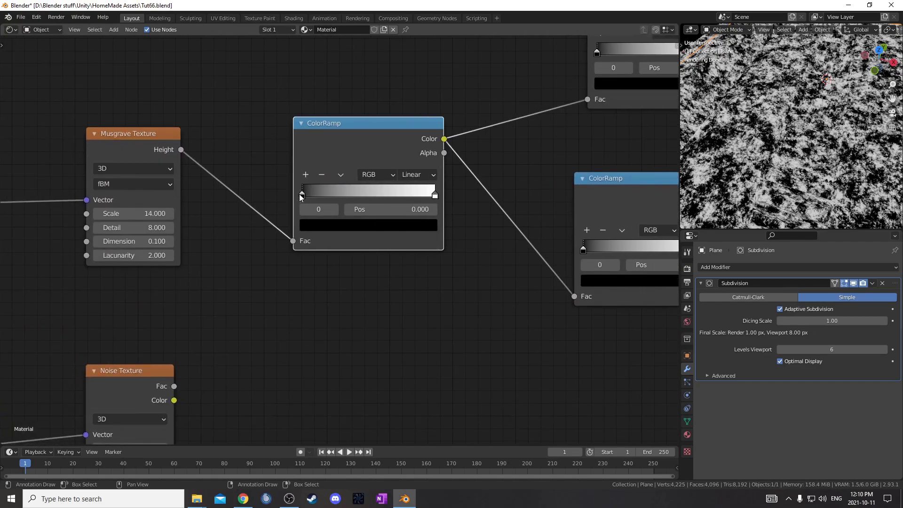
click(435, 194)
double_click(421, 210)
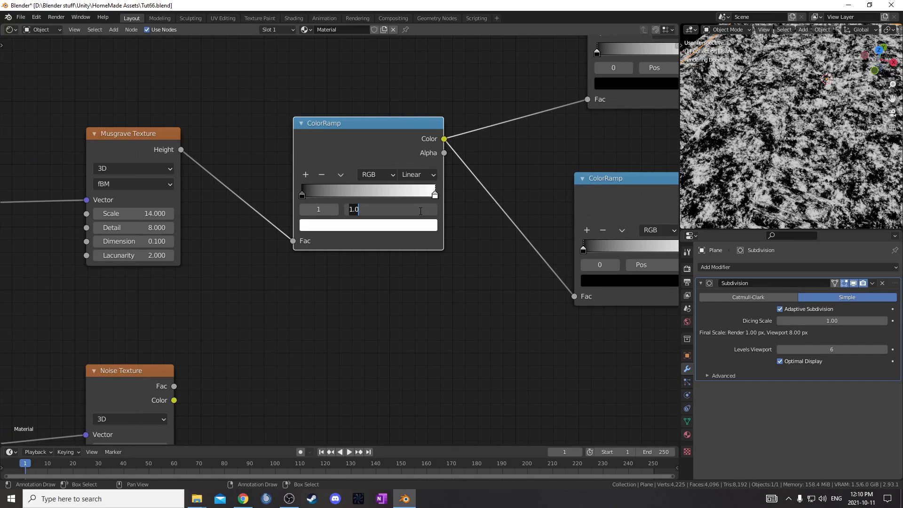
text(.014)
key(Return)
click(403, 226)
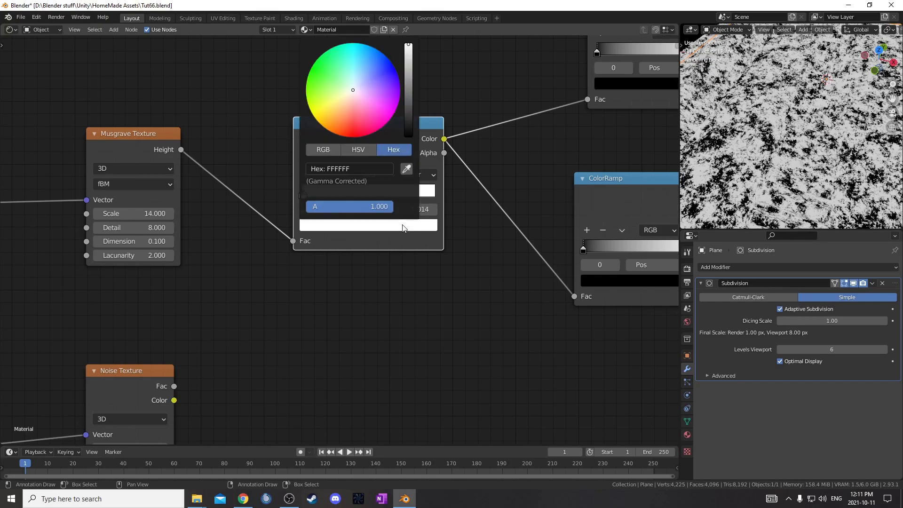
click(343, 169)
text(b)
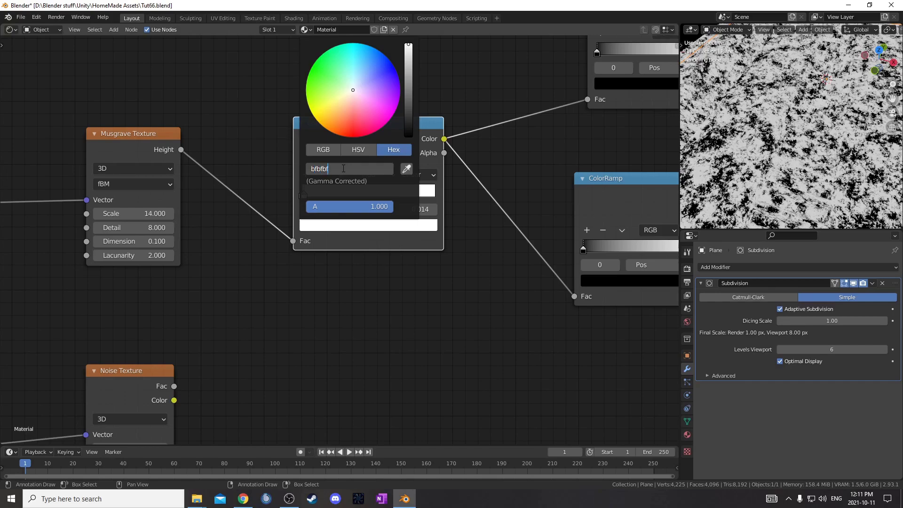
text(fbfbf)
key(Return)
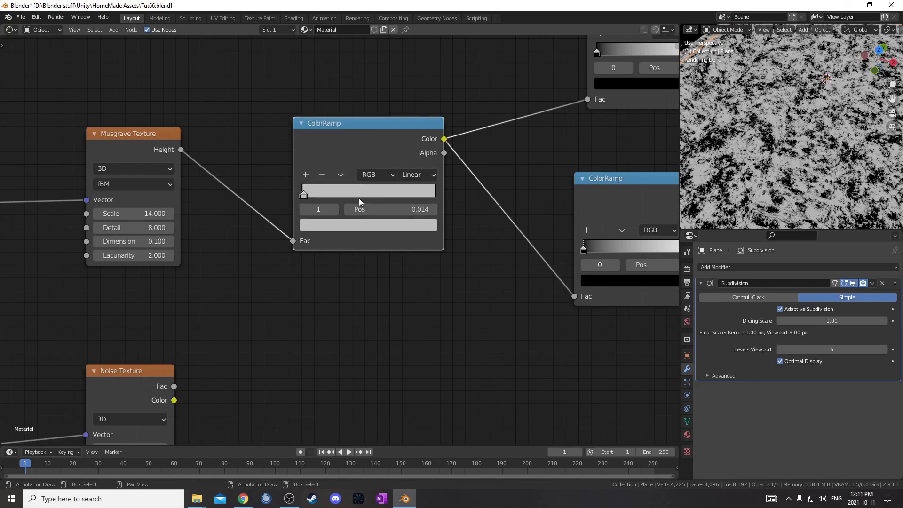
- Display the grey stop's colour as HSV and save the blend file
click(403, 222)
click(363, 150)
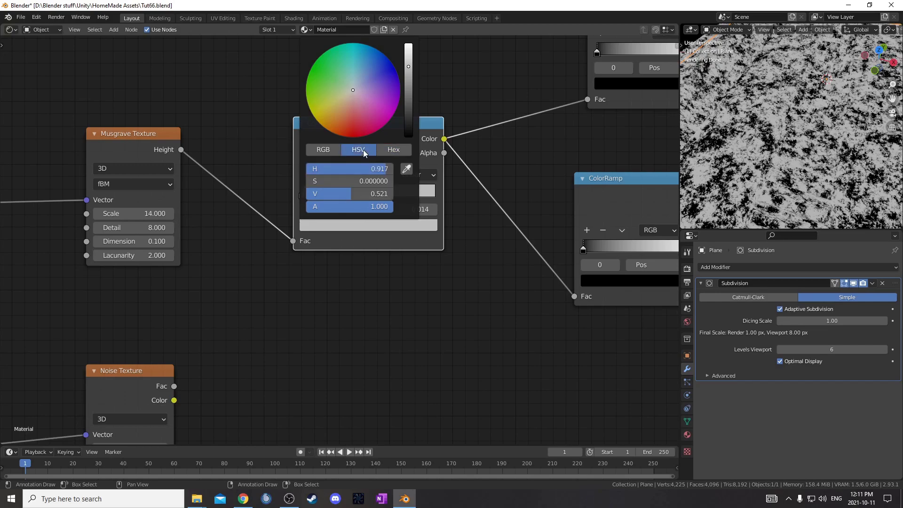
key(ctrl+s)
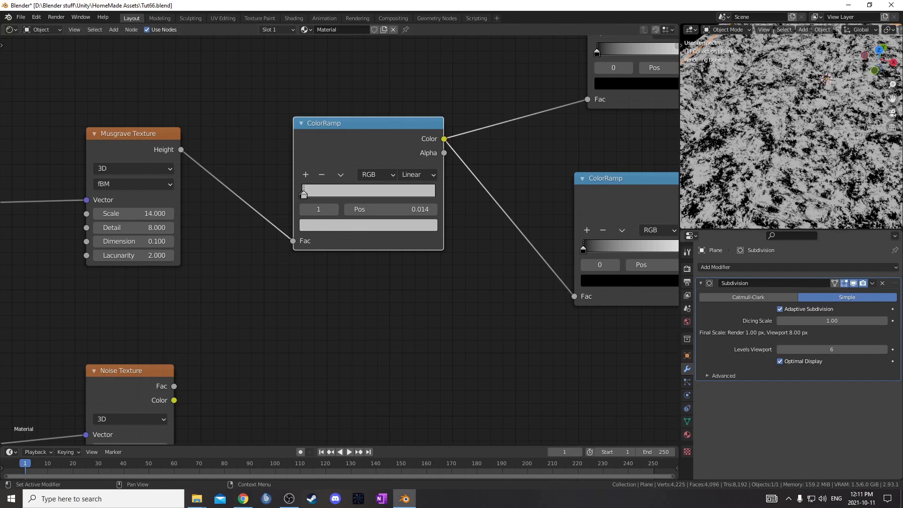
- Set the lower duplicated ColorRamp's black stop to position 0.35 and hex colour 666666
middle_drag(580, 228, 329, 240)
scroll(330, 240, up, 6)
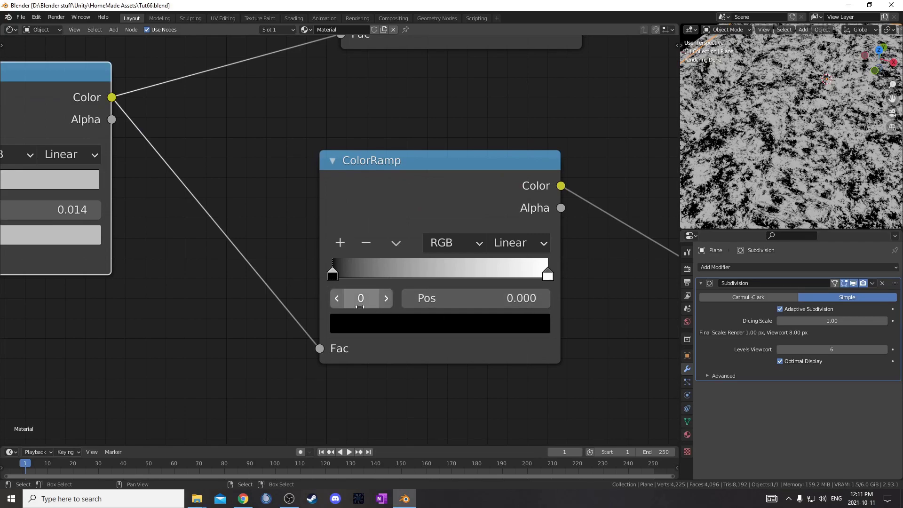
click(492, 289)
text(.35)
key(Return)
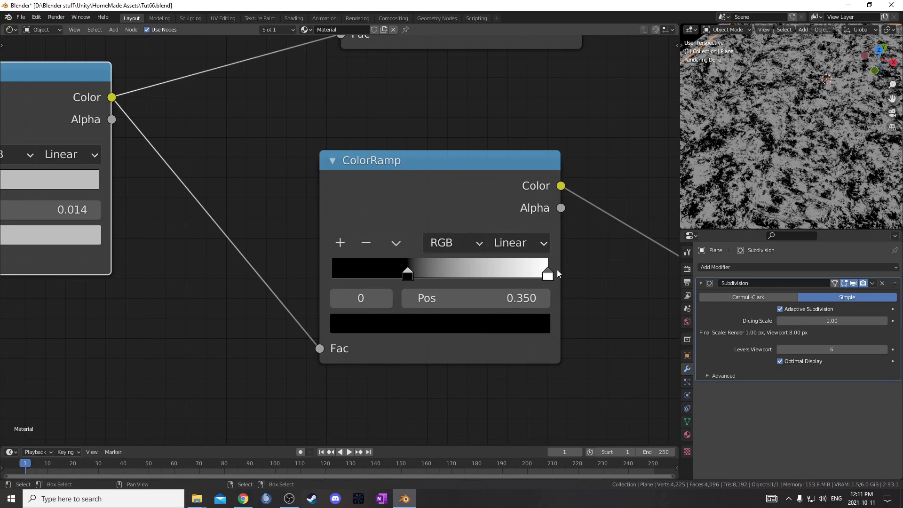
click(452, 323)
click(484, 203)
click(441, 232)
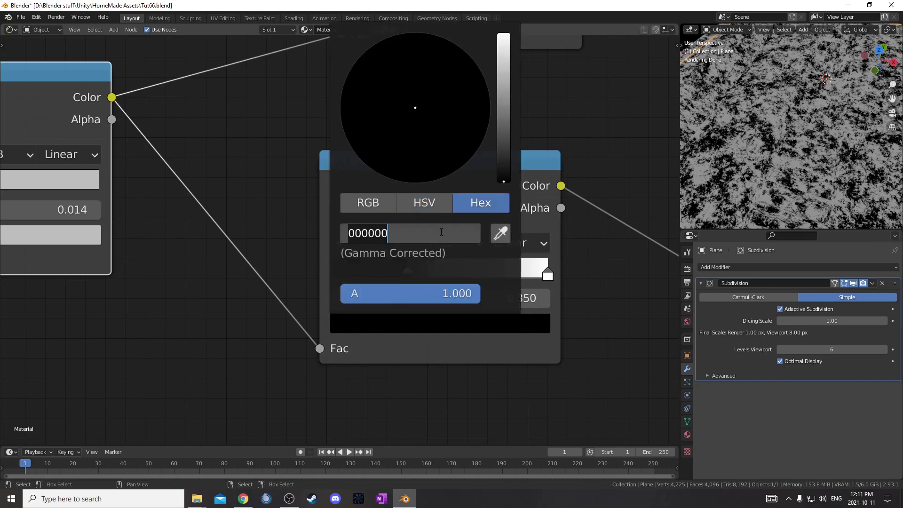
text(666666)
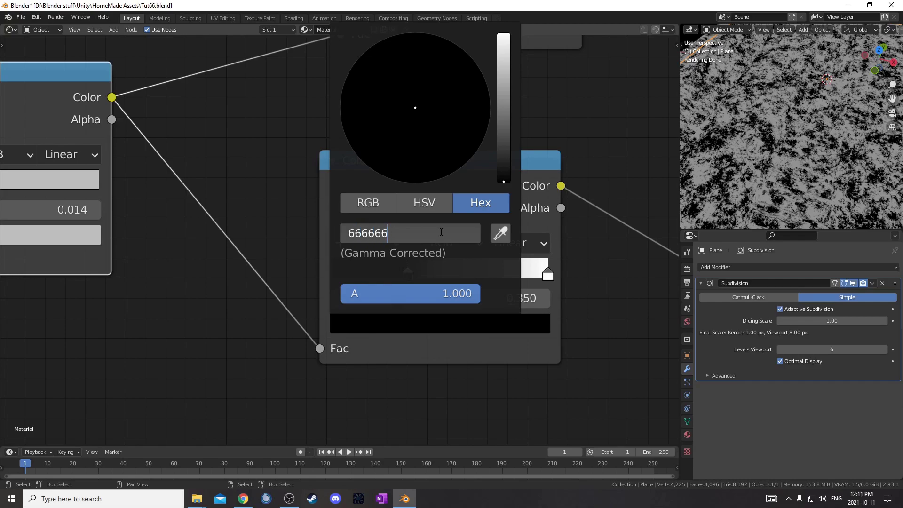
key(Return)
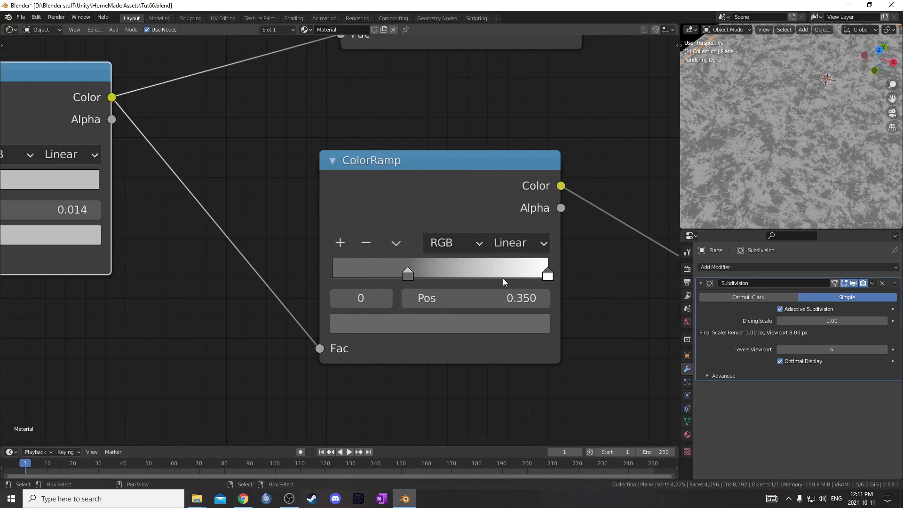
- Set the lower duplicated ColorRamp's white stop to hex colour CCCCCC
click(547, 276)
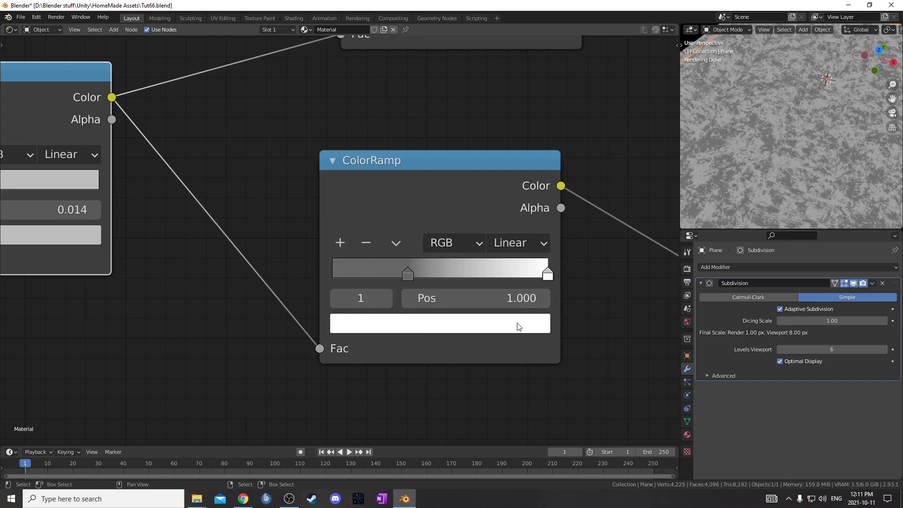
click(512, 323)
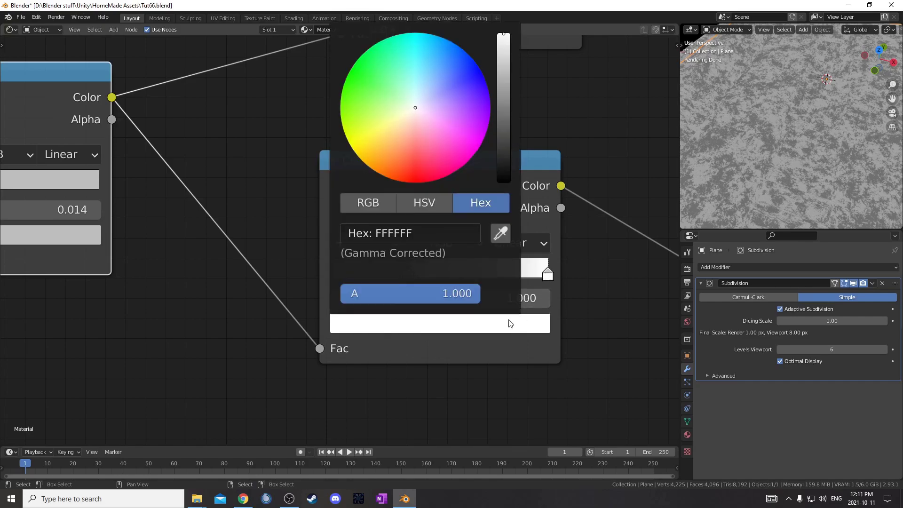
click(459, 323)
click(363, 237)
text(cccccc)
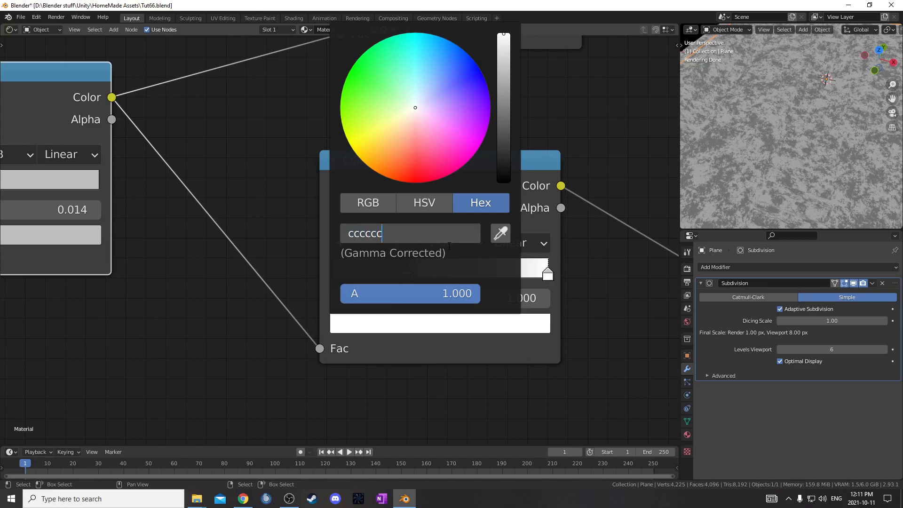
key(Return)
- Move the Principled BSDF below the color ramps and place a duplicate of it above and to the right
scroll(459, 303, down, 5)
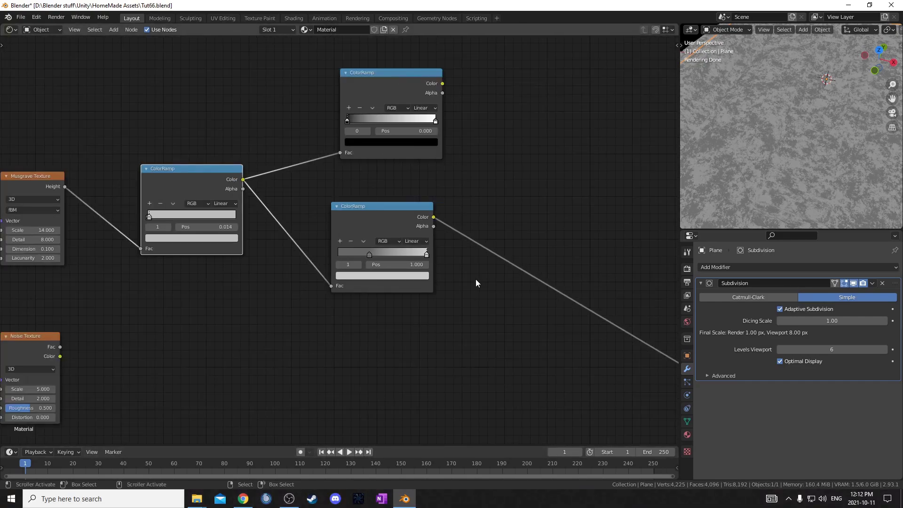
scroll(477, 280, down, 5)
middle_drag(486, 285, 419, 324)
drag(594, 286, 419, 368)
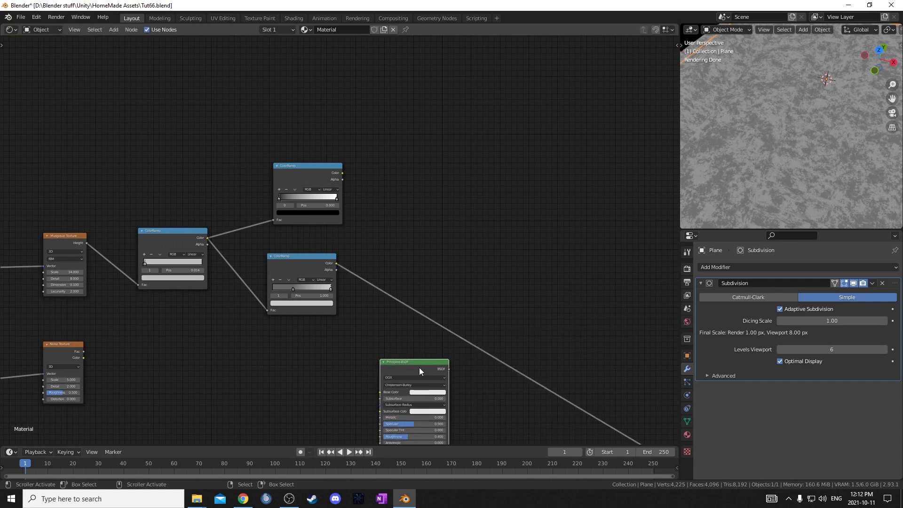
key(shift+d)
click(536, 140)
- Connect the upper ColorRamp to the duplicated Principled BSDF's Base Color and the lower ColorRamp to its Roughness
scroll(347, 179, up, 2)
drag(343, 141, 571, 134)
drag(333, 275, 572, 194)
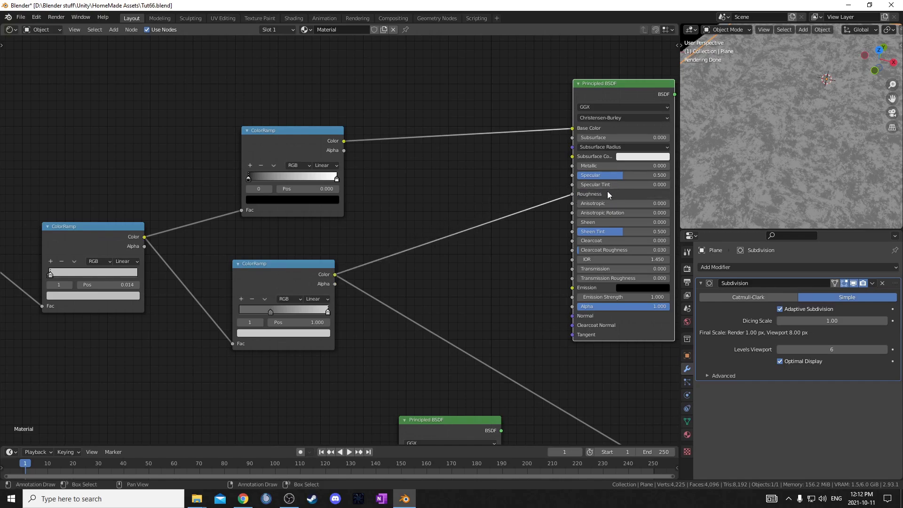
- Set the duplicated Principled BSDF's Metallic to 1 and preview that shader on the plane
middle_drag(606, 193, 476, 187)
click(485, 161)
text(1)
key(Return)
scroll(484, 161, down, 3)
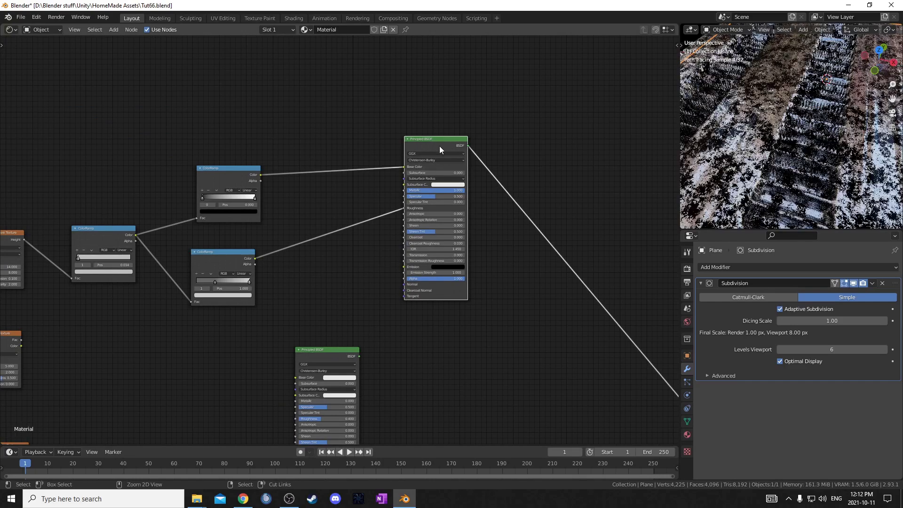
- Nudge the lower and upper ColorRamp nodes slightly up and right, and inspect the shaded plane from a lower angle
scroll(342, 239, up, 5)
middle_drag(188, 242, 251, 252)
drag(241, 264, 257, 249)
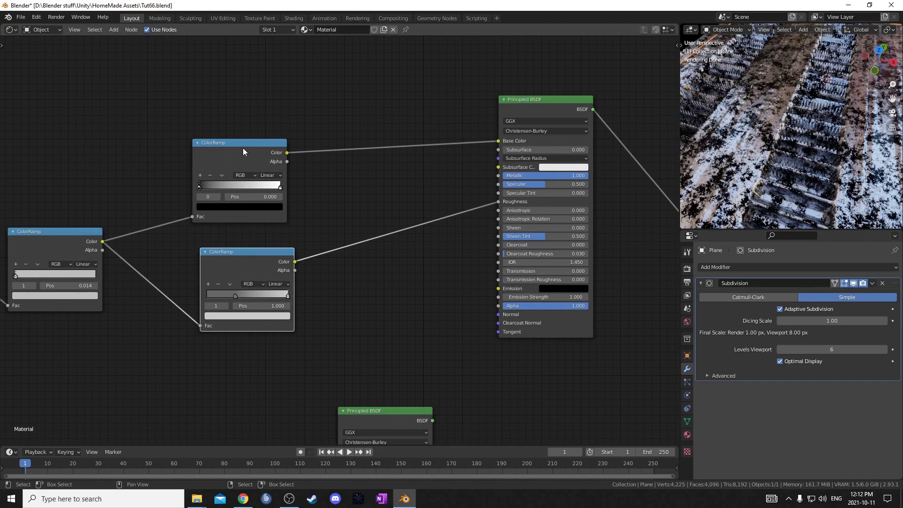
drag(243, 148, 248, 138)
mouse_move(835, 160)
middle_down()
mouse_move(794, 163)
mouse_move(823, 161)
middle_up()
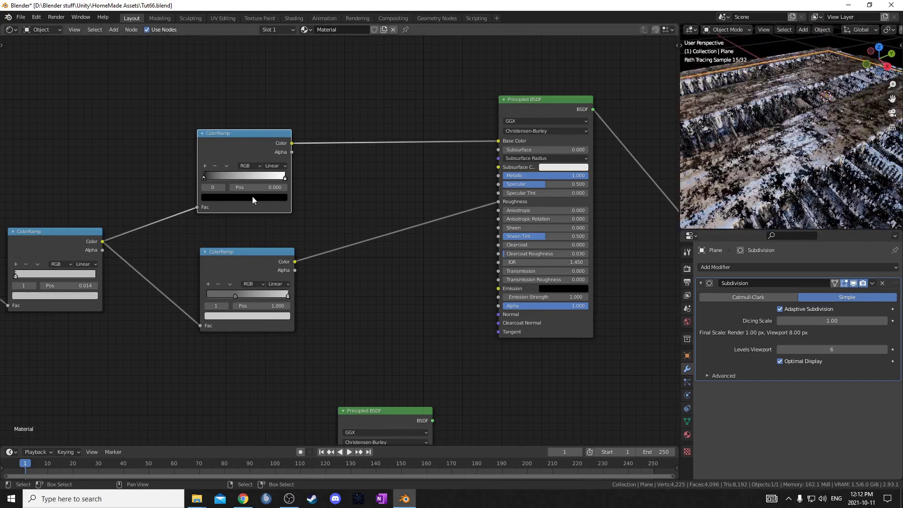
- Preview the upper ColorRamp on the plane and set its black stop's position to 0.35
scroll(315, 182, up, 2)
ctrl+shift+click(294, 83)
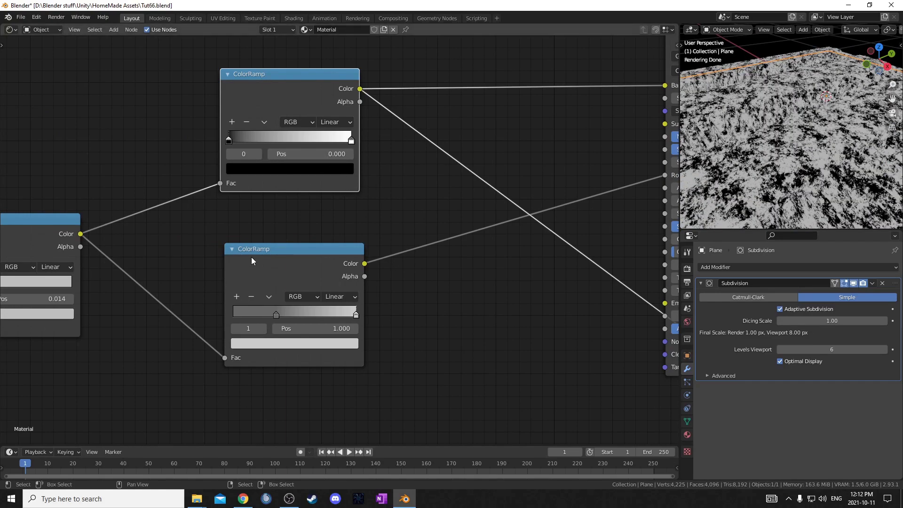
middle_drag(252, 259, 269, 268)
scroll(177, 182, up, 3)
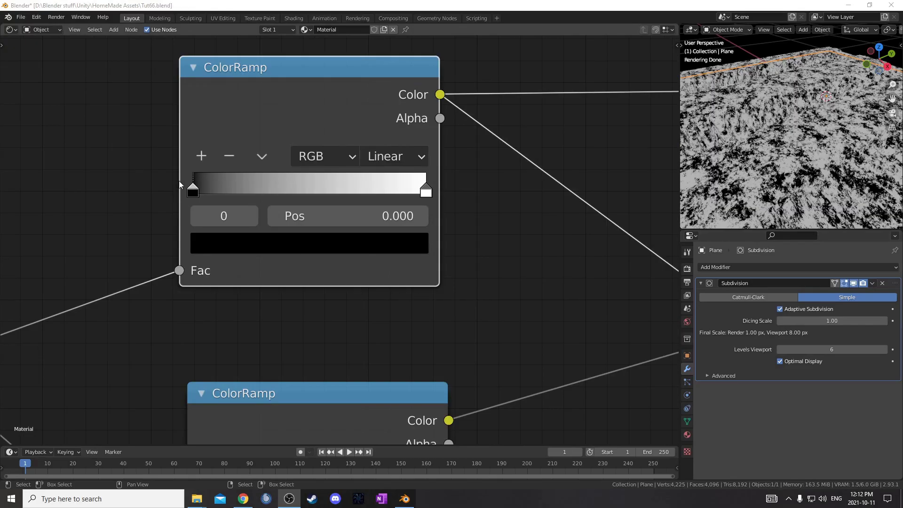
click(369, 214)
text(.35)
key(Return)
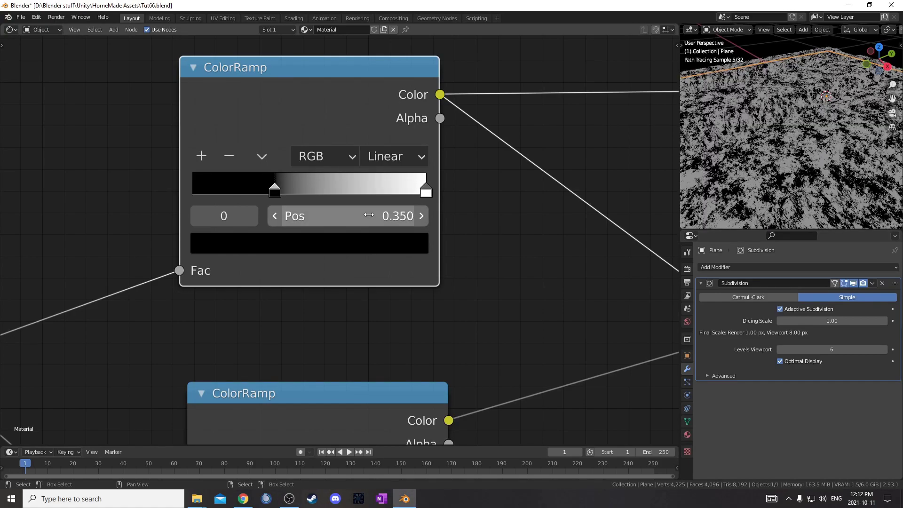
- Set the upper ColorRamp's stop at 0.35 to the brown hex colour 684A3D
scroll(357, 254, down, 1)
middle_drag(376, 290, 379, 224)
middle_drag(476, 170, 497, 269)
scroll(360, 254, up, 3)
click(312, 283)
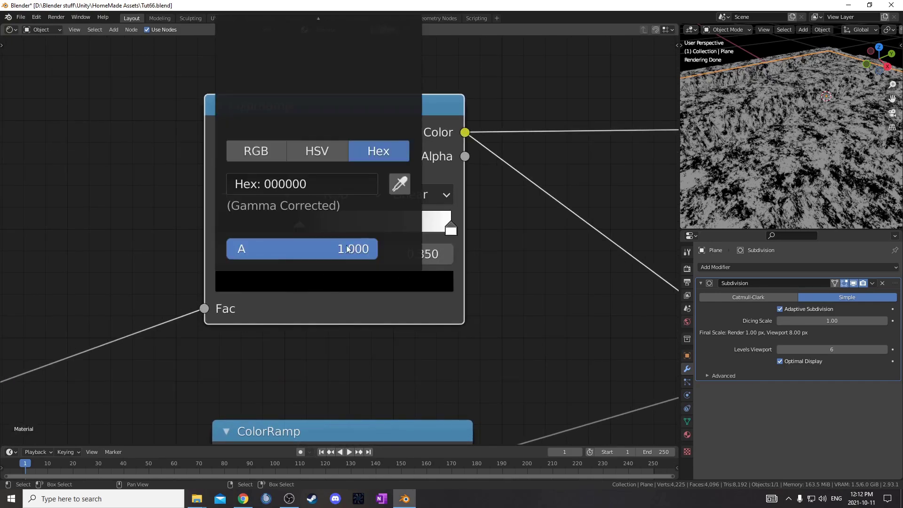
click(308, 188)
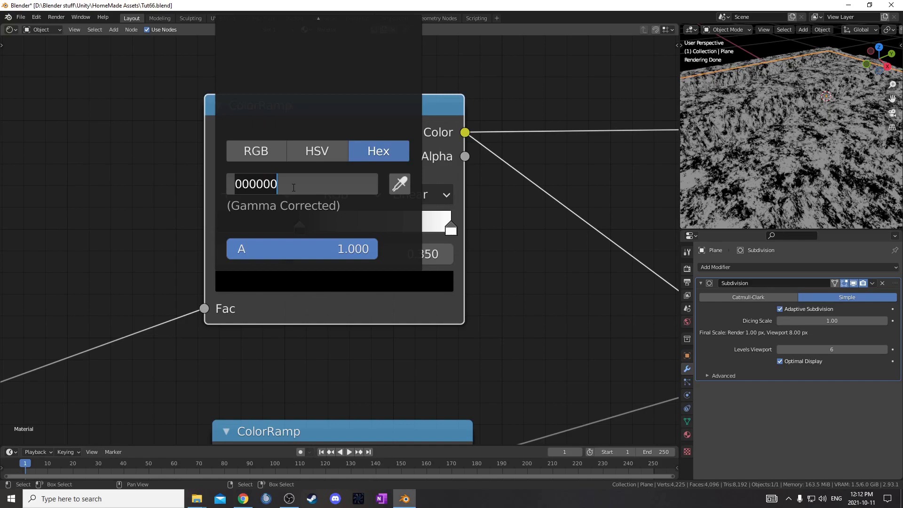
text(684a3d)
key(Return)
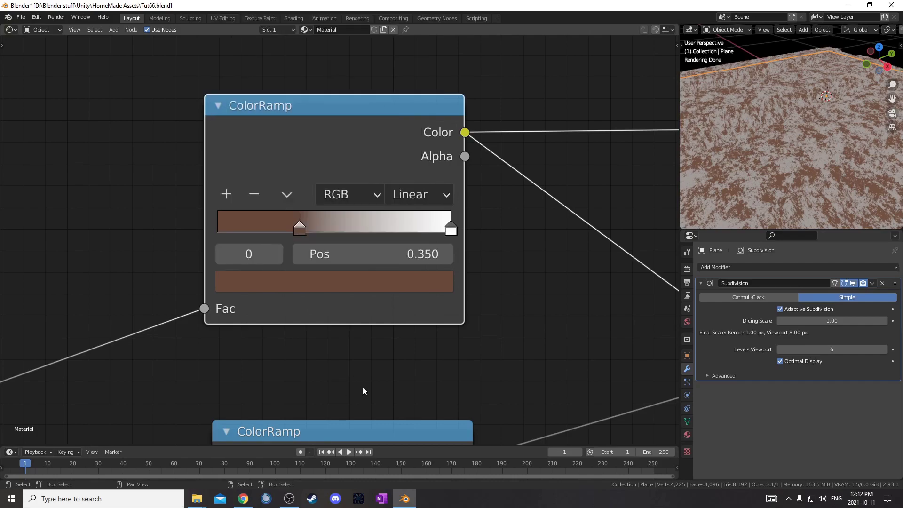
- Set the upper ColorRamp's white end stop to the dark brown hex colour 33241E
click(453, 231)
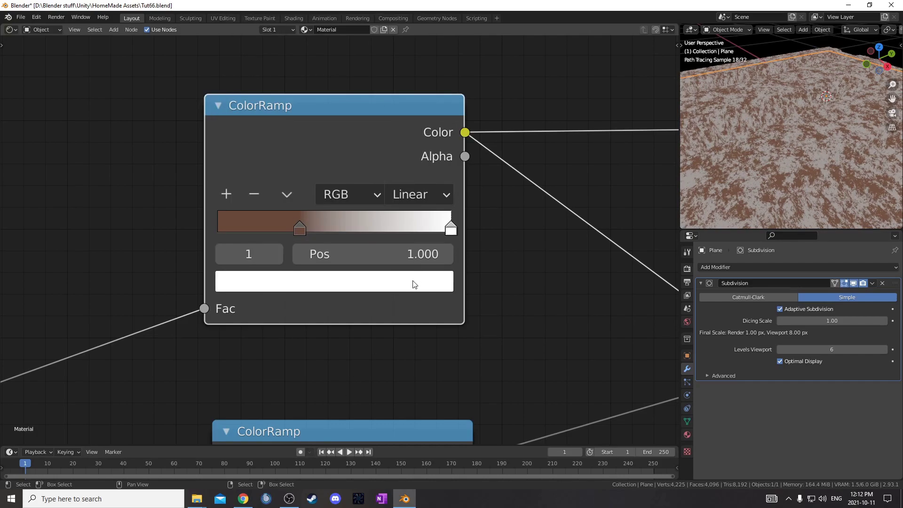
click(410, 285)
click(355, 182)
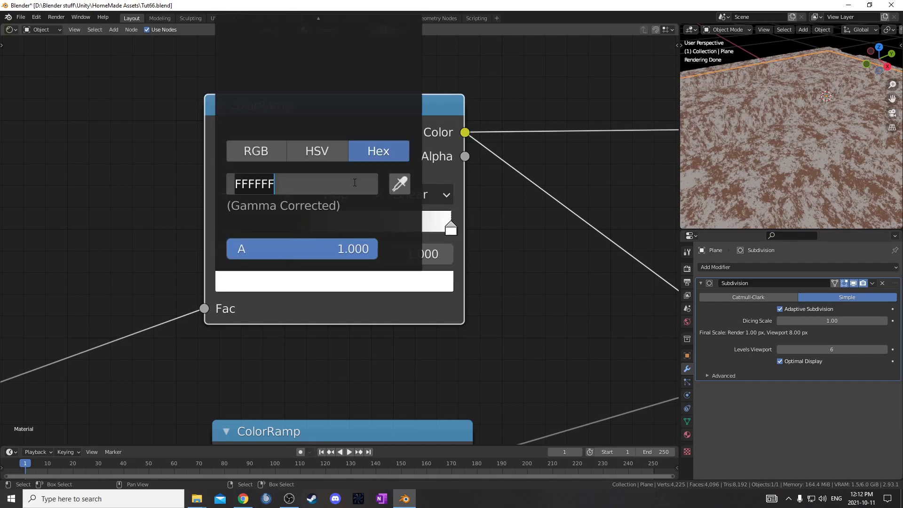
text(3324)
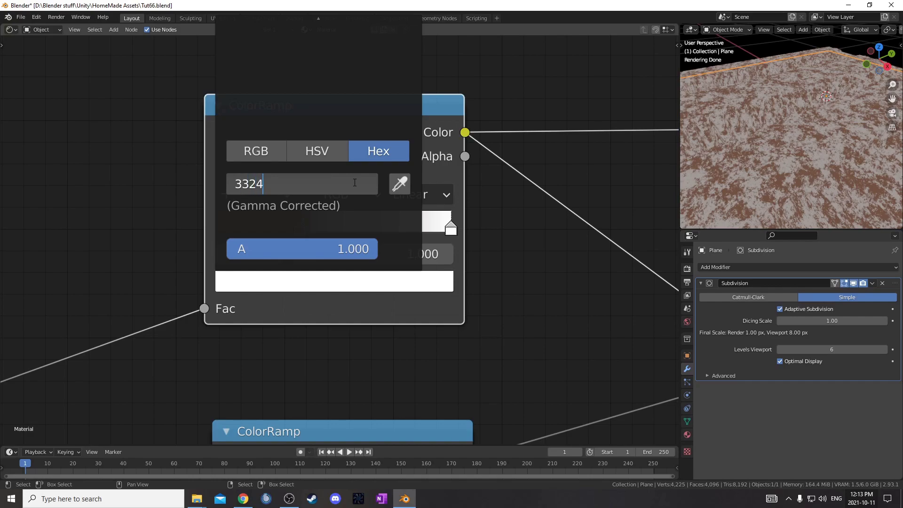
text(1e)
key(Return)
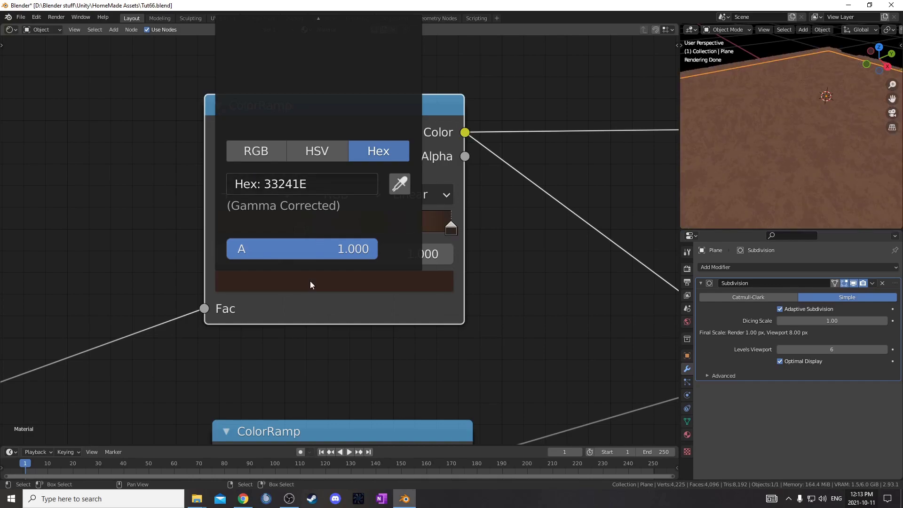
- Preview the upper Principled BSDF on the plane and inspect the rusty surface from a lower angle
scroll(388, 357, down, 5)
middle_drag(472, 295, 284, 283)
ctrl+shift+click(396, 162)
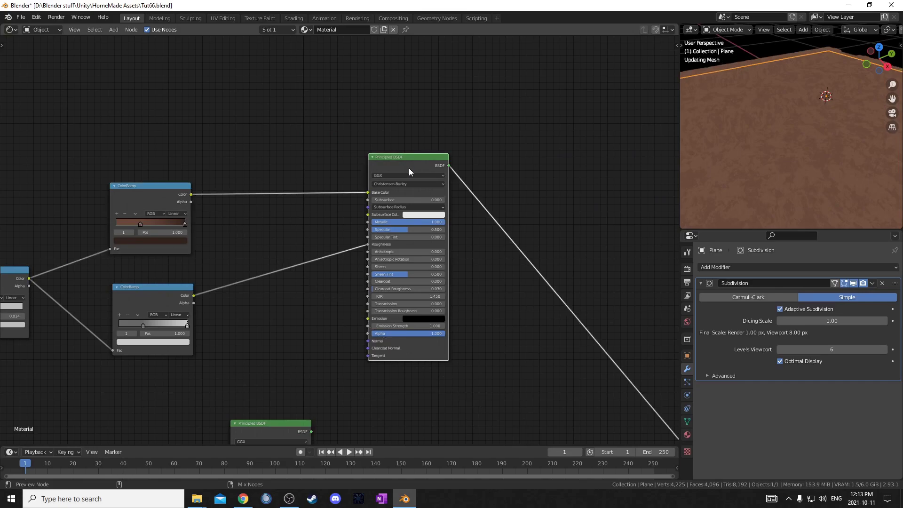
mouse_move(774, 131)
middle_down()
mouse_move(769, 123)
mouse_move(824, 149)
middle_up()
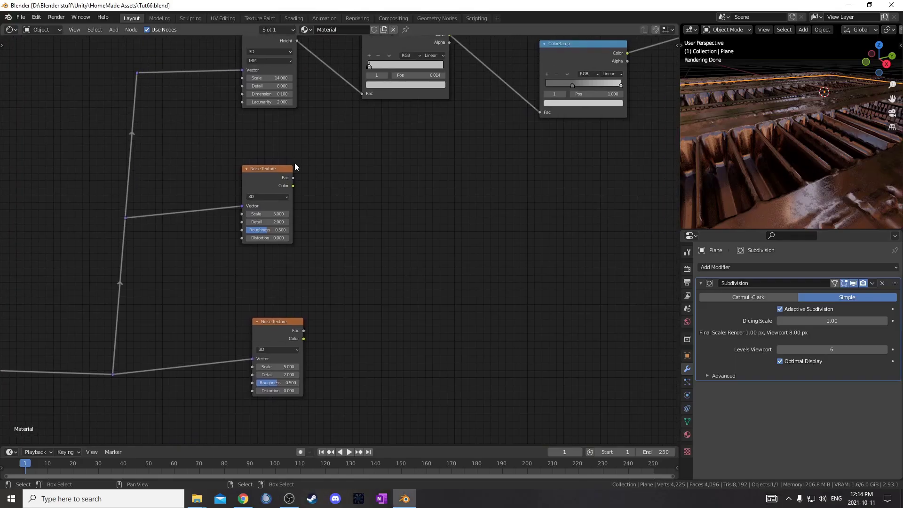
- Nudge the upper unconnected Noise Texture node and set its scale to 20 and detail to 4
drag(294, 163, 299, 171)
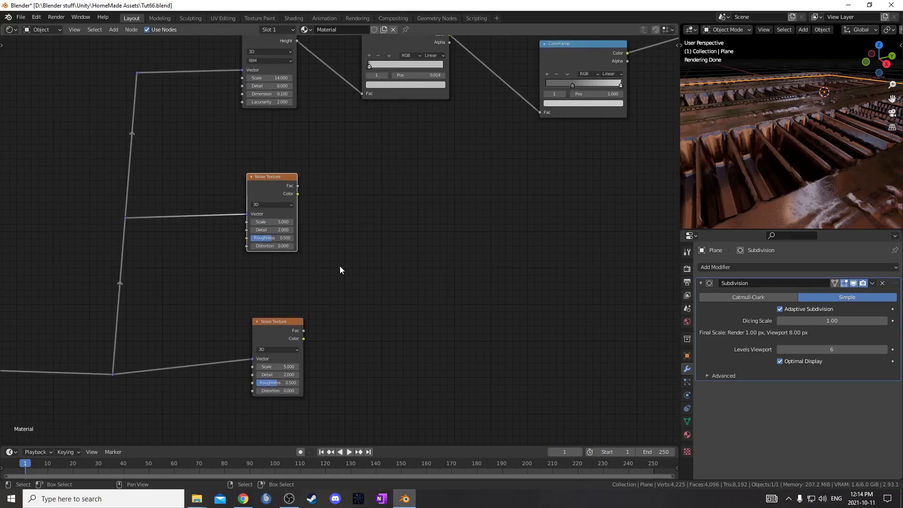
scroll(298, 242, up, 3)
click(258, 217)
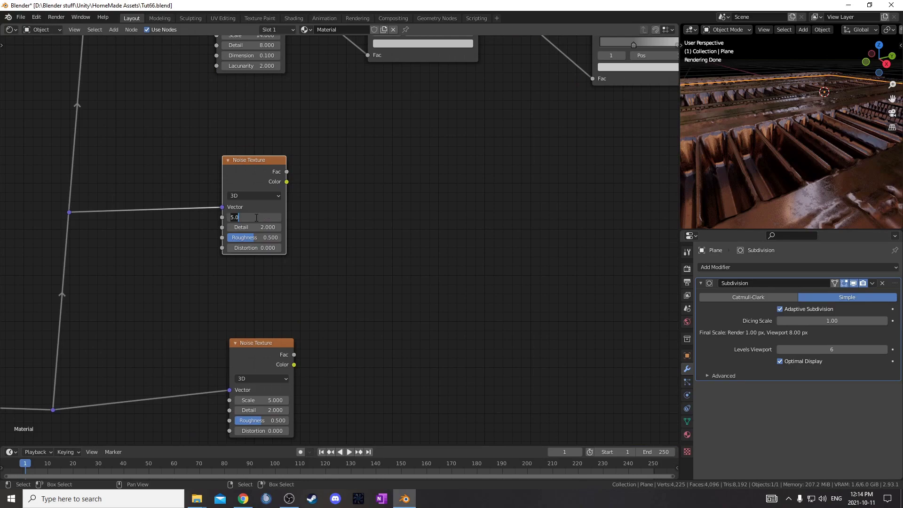
text(10)
key(Tab)
text(4)
key(Return)
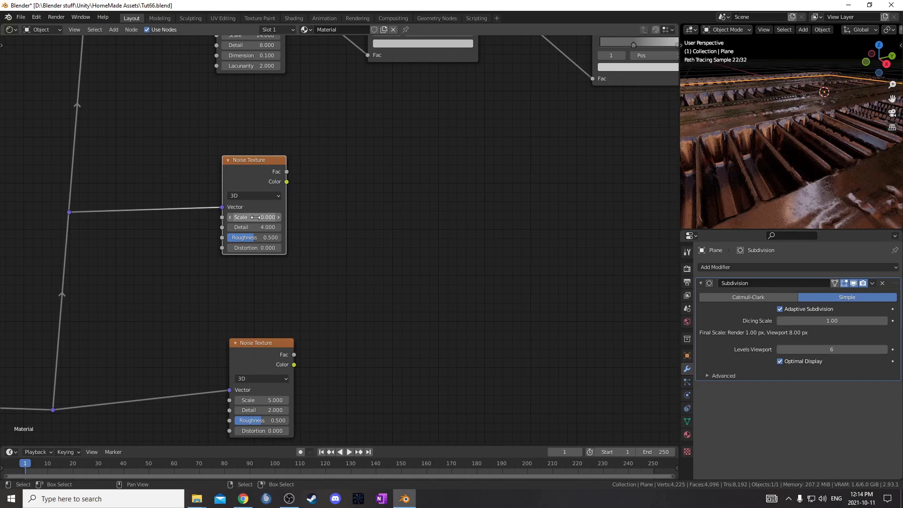
click(255, 217)
text(20)
key(Return)
- Preview the scale-20 Noise Texture on the plane and insert a ColorRamp node on its output link
scroll(355, 196, down, 2)
middle_drag(355, 195, 313, 189)
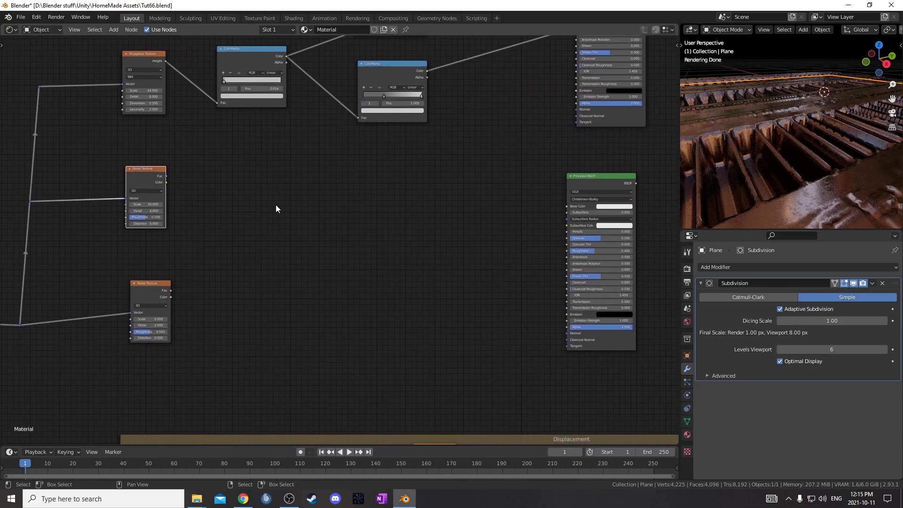
ctrl+shift+click(147, 173)
key(shift+a)
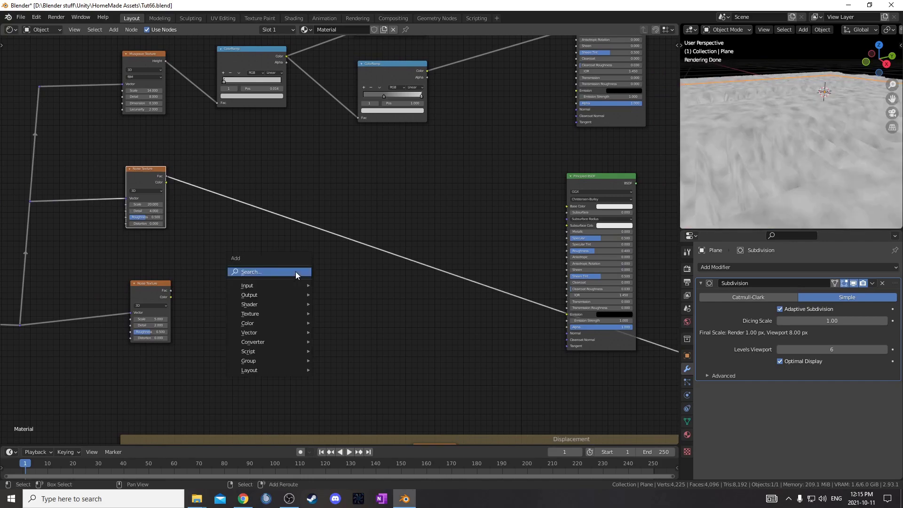
text(colo)
key(Return)
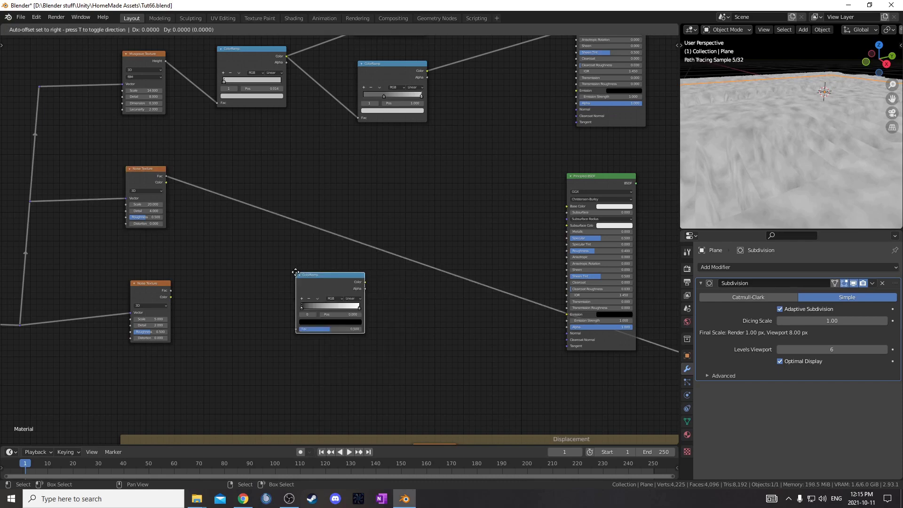
click(324, 219)
scroll(366, 217, up, 2)
drag(366, 216, 434, 162)
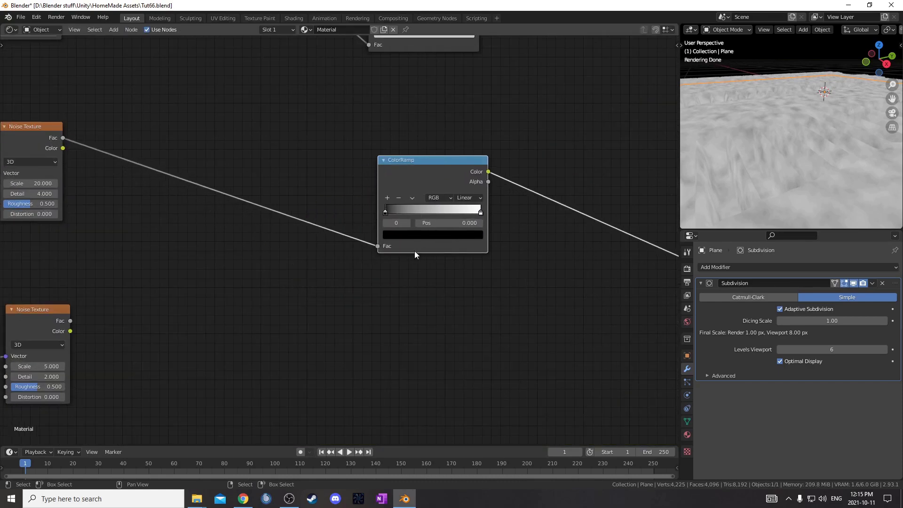
- Set the position of the new ColorRamp's black stop to 0.5
scroll(408, 204, up, 2)
click(484, 217)
text(.)
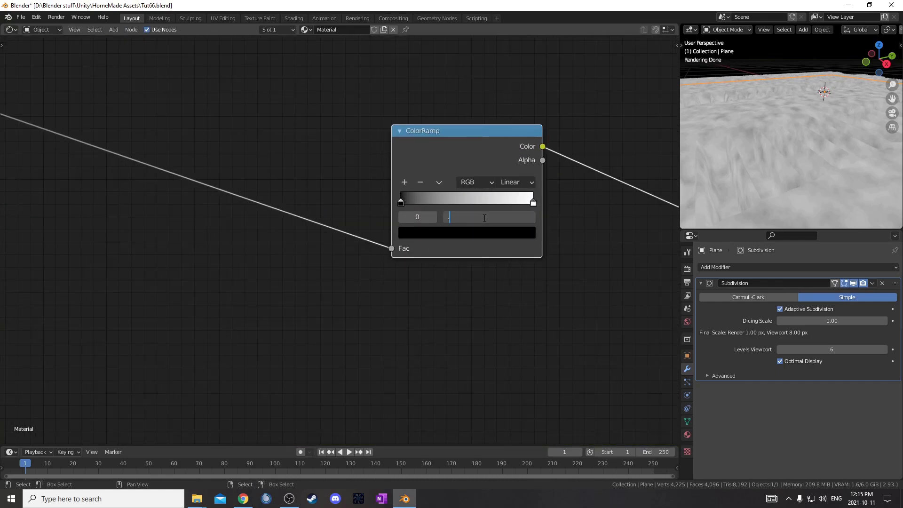
text(5)
key(Return)
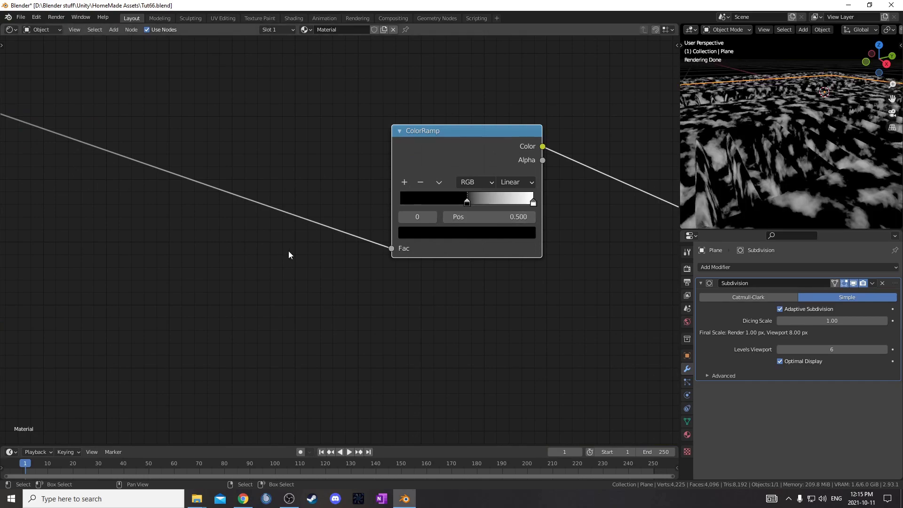
- Set the ColorRamp's stop at 0.5 to the grey hex colour A6A6A6 and select the white end stop
scroll(348, 221, up, 1)
click(532, 233)
click(514, 235)
click(476, 405)
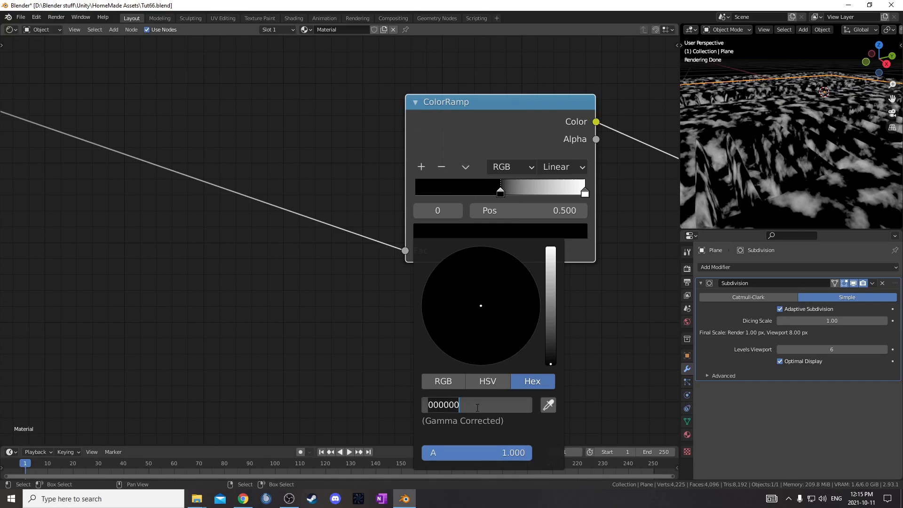
text(a6a6a6)
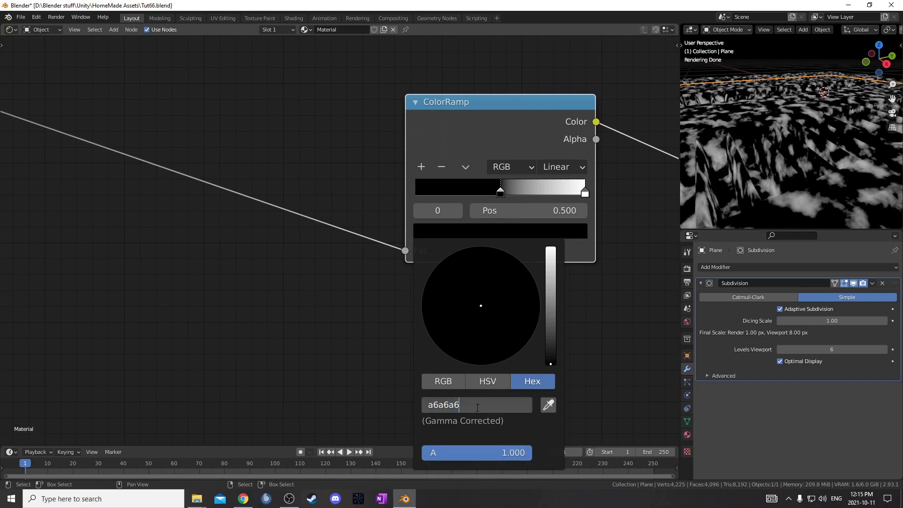
key(Return)
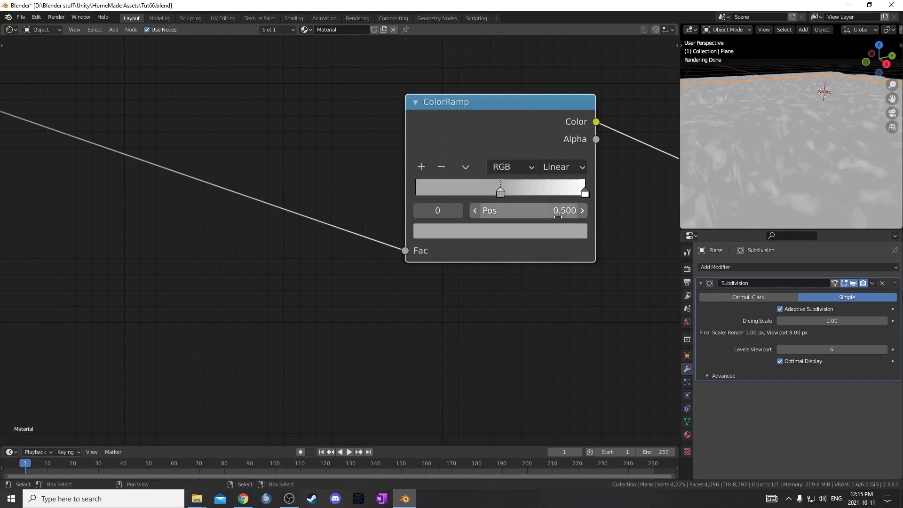
click(584, 193)
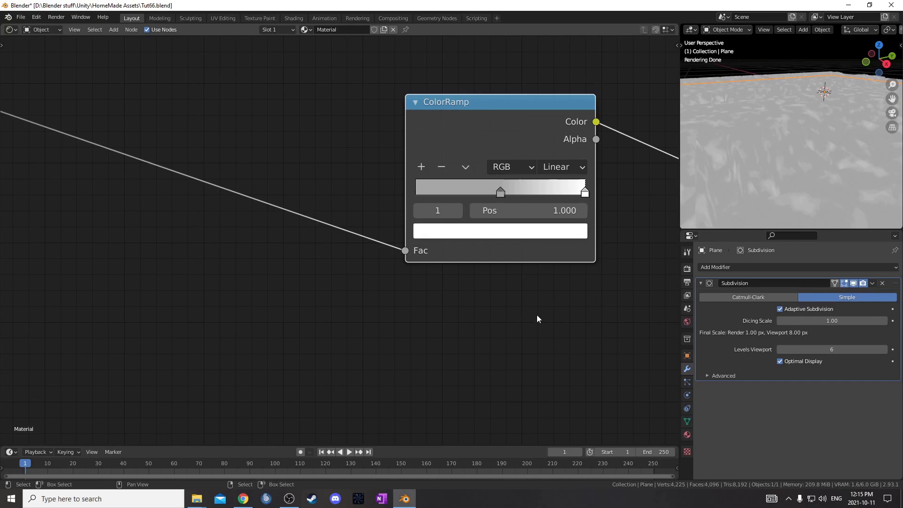
- Connect the grey-to-white ColorRamp's colour output to the roughness input of the lower Principled BSDF
scroll(549, 348, down, 5)
middle_drag(566, 324, 294, 313)
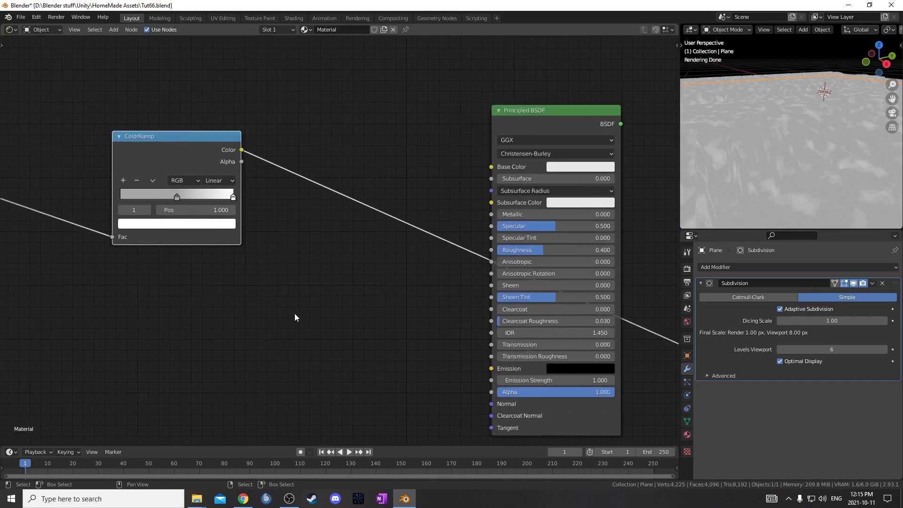
scroll(294, 313, down, 5)
drag(273, 179, 442, 246)
scroll(450, 240, down, 2)
drag(437, 193, 449, 185)
- Nudge the lower Noise Texture node upward and set its scale to 200
middle_drag(107, 283, 265, 232)
scroll(265, 232, up, 4)
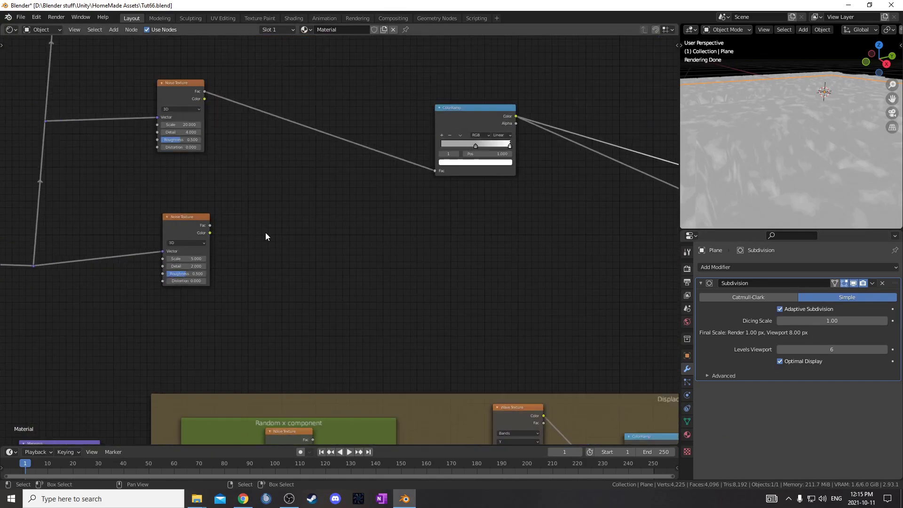
drag(177, 227, 177, 222)
scroll(291, 262, up, 4)
middle_drag(291, 262, 263, 250)
scroll(263, 250, down, 2)
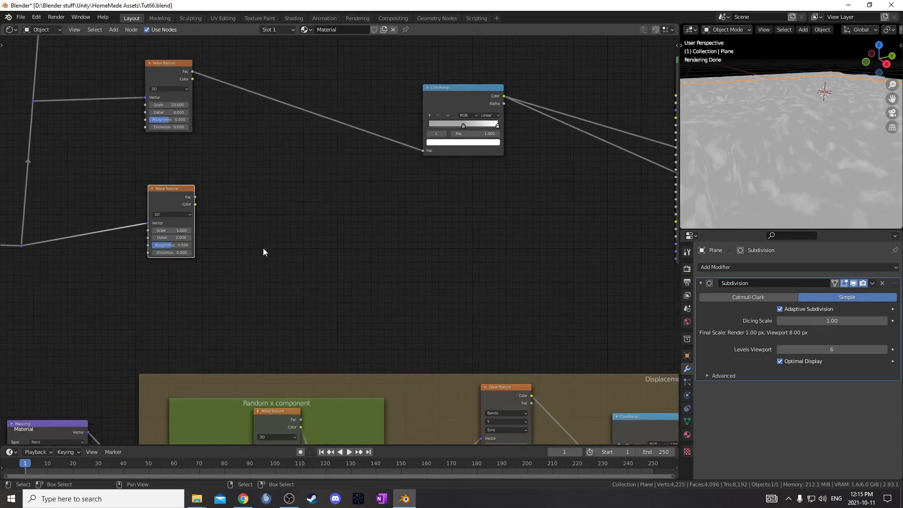
click(182, 230)
text(5.0)
key(Return)
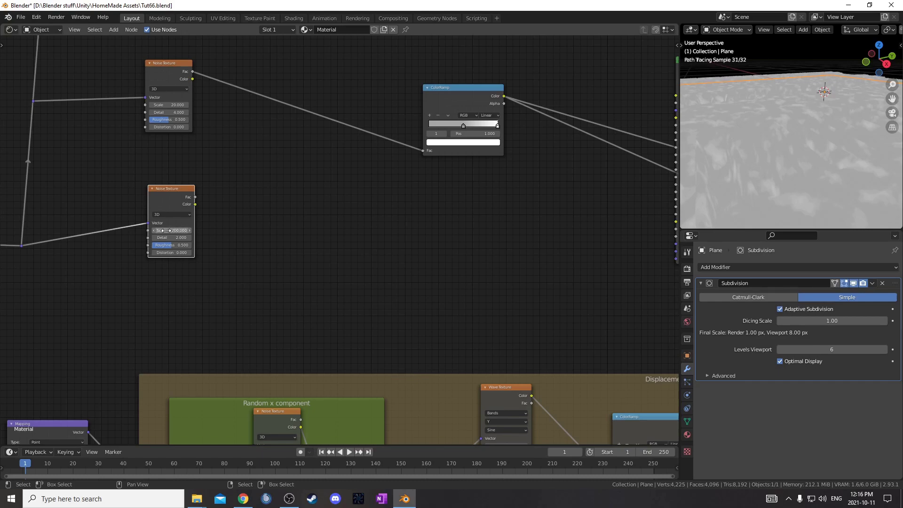
- Preview the scale-200 Noise Texture on the plane and insert a ColorRamp node on its output link
ctrl+shift+click(180, 198)
key(shift+a)
click(346, 232)
text(col)
key(Return)
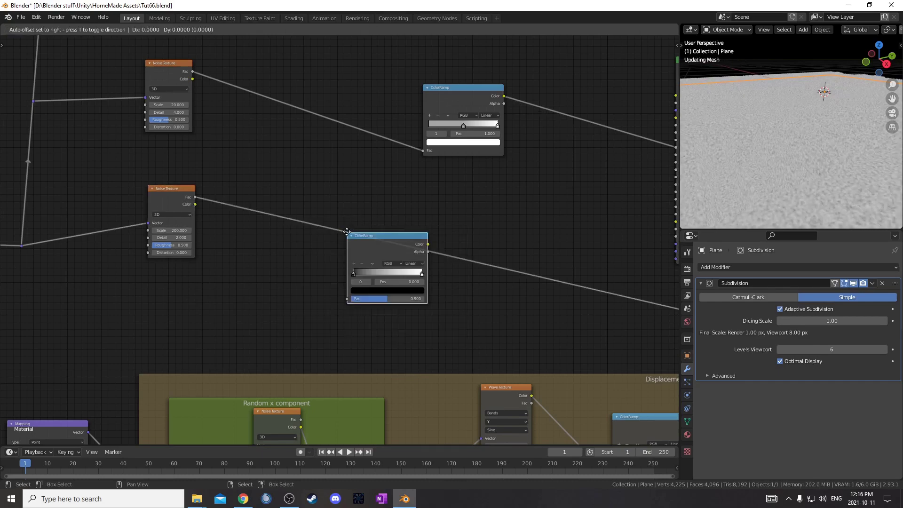
click(368, 195)
- Set the new ColorRamp's black stop to position 0.19 and its white stop to position 0.33
scroll(455, 286, up, 4)
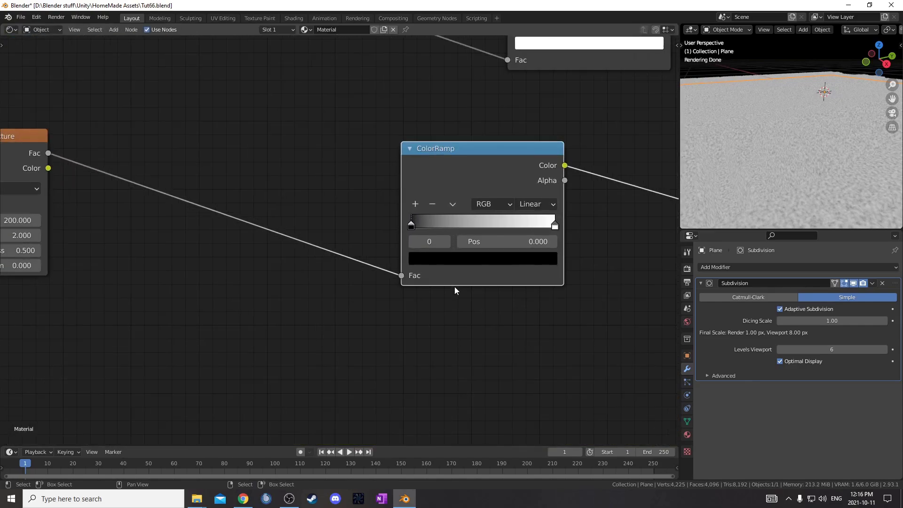
click(456, 216)
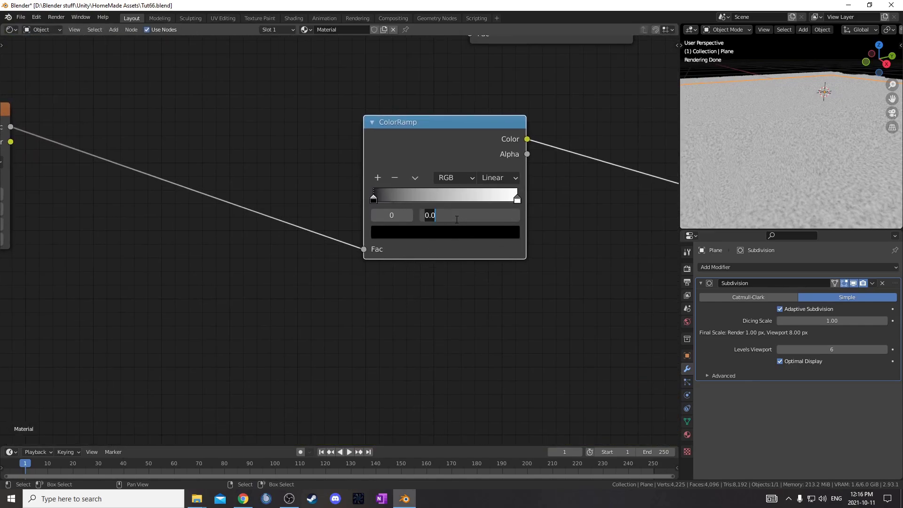
text(.19)
key(Return)
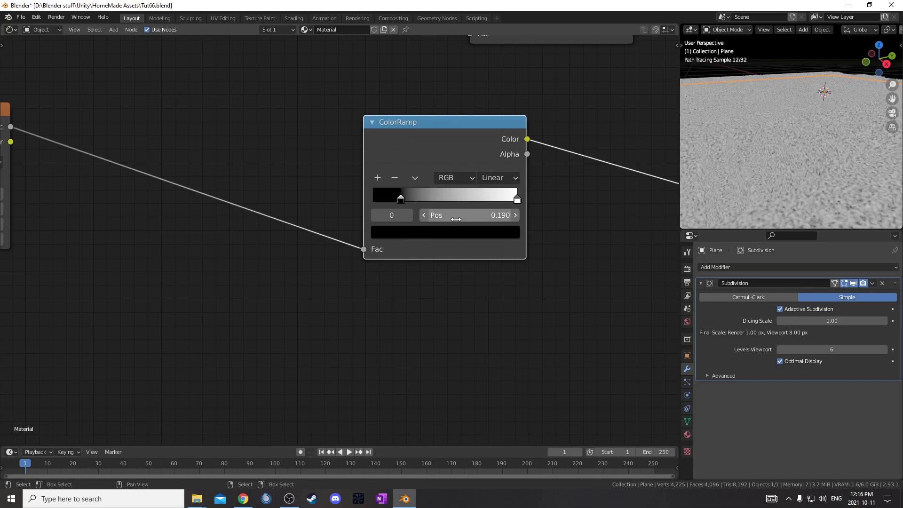
click(517, 200)
click(501, 212)
text(.33)
key(Return)
scroll(500, 212, down, 3)
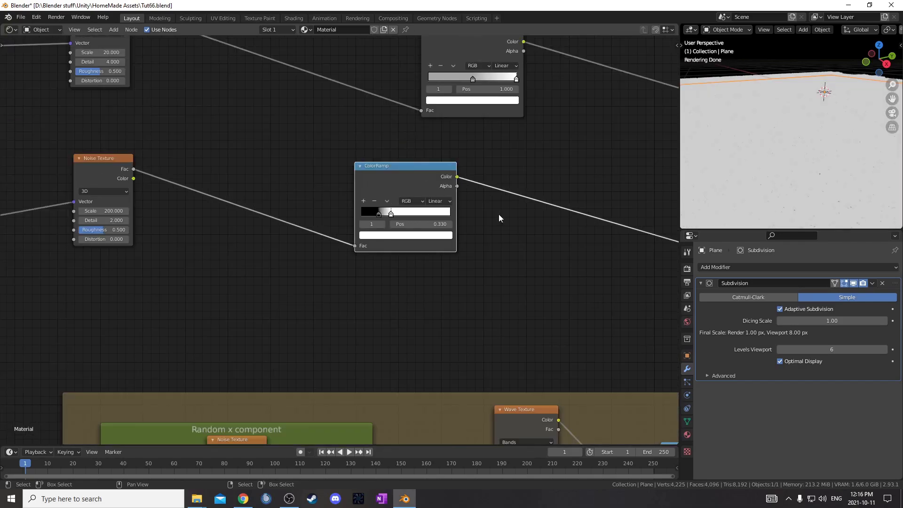
- Insert a Bump node on the output link of the ColorRamp fed by the scale-200 noise
middle_drag(498, 216, 253, 169)
scroll(315, 216, down, 2)
key(shift+a)
text(bump)
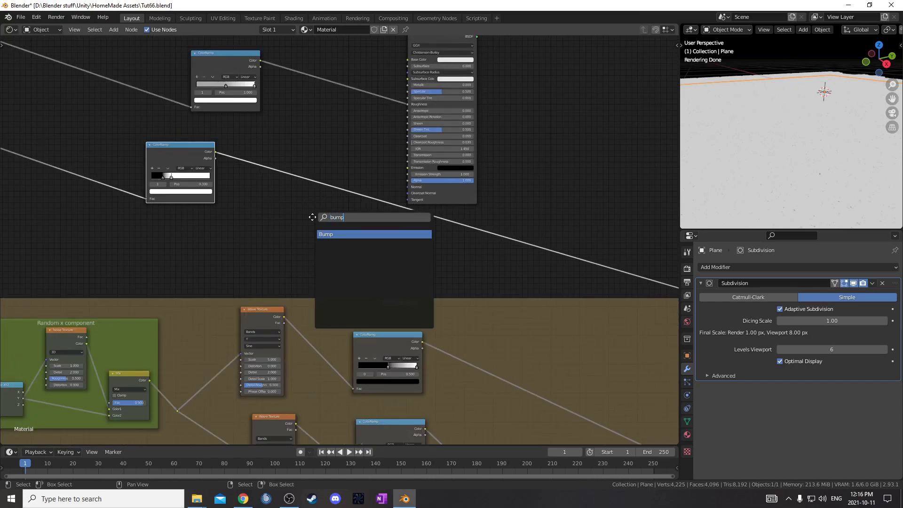
key(Return)
click(301, 157)
scroll(312, 198, up, 2)
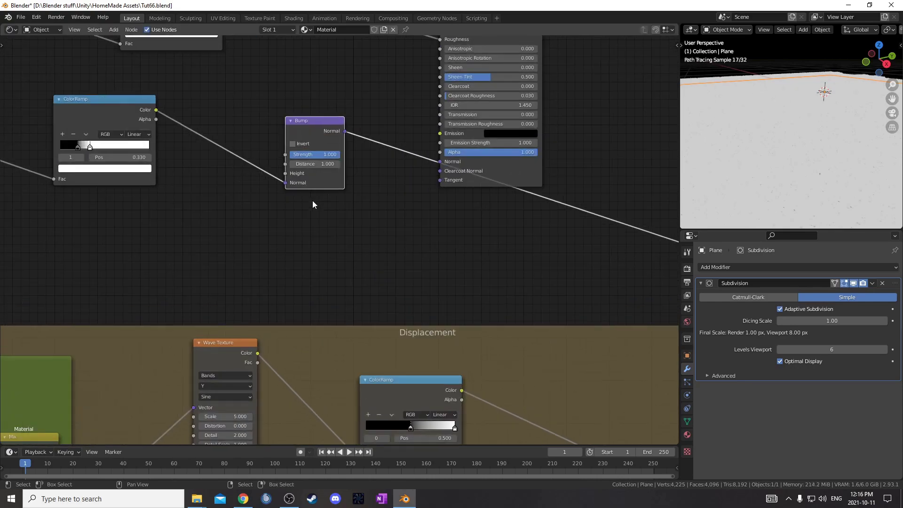
- Wire the ColorRamp through the Bump's height into the lower Principled BSDF's normal input and preview that shader
drag(285, 183, 409, 201)
scroll(355, 176, down, 2)
scroll(428, 195, down, 2)
middle_drag(430, 195, 425, 233)
- Set the Bump node's strength to 0.2
scroll(442, 195, up, 3)
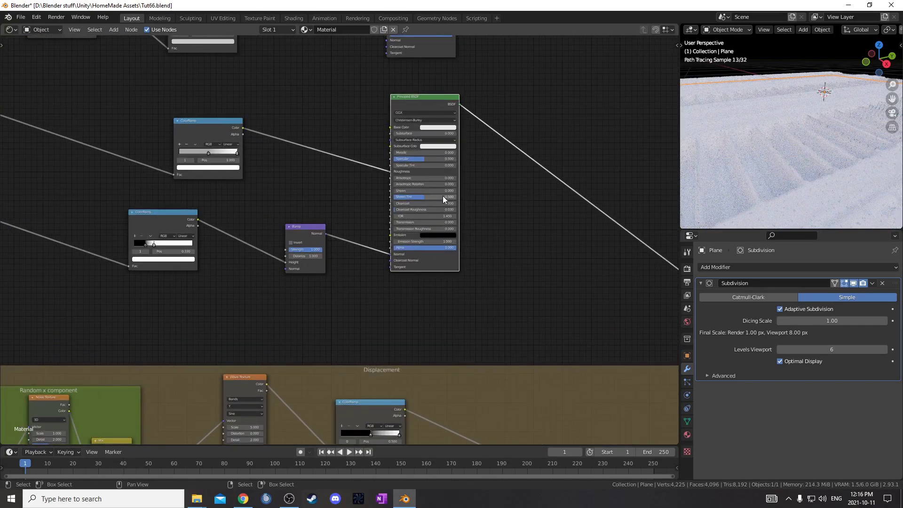
click(309, 204)
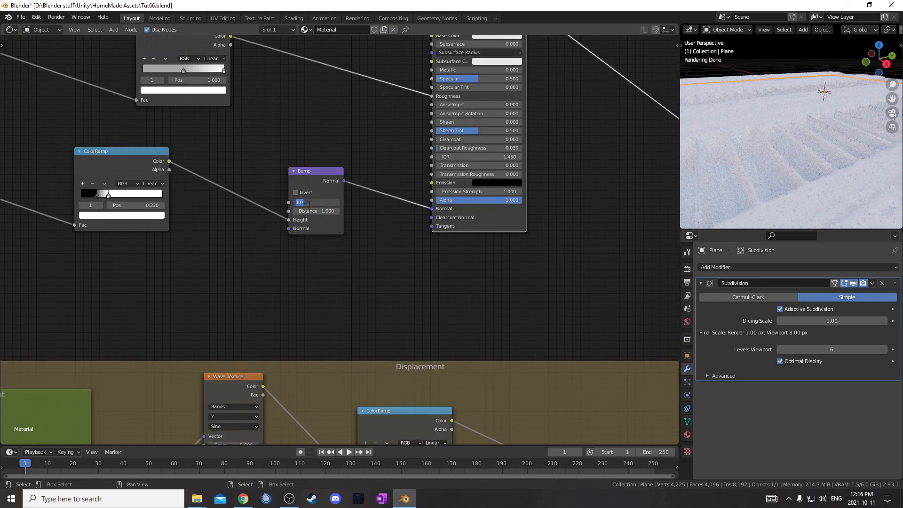
text(.2)
key(Return)
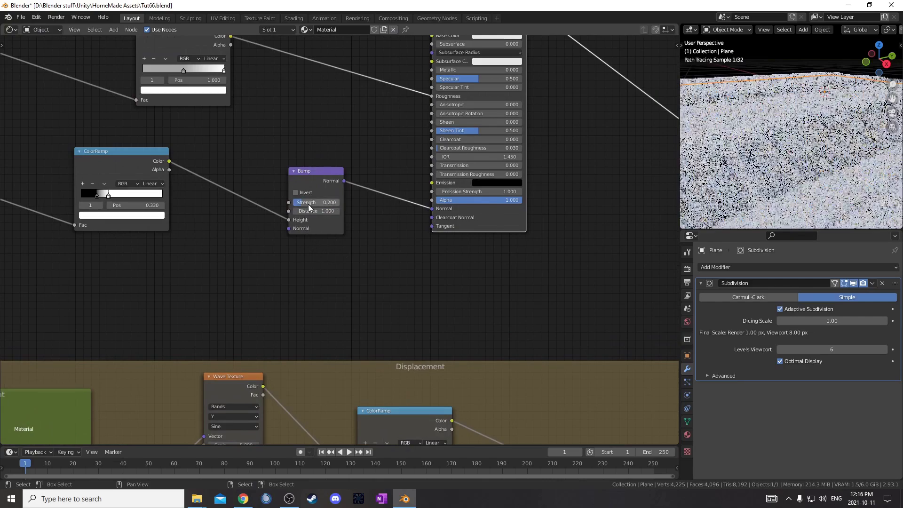
- Set the lower Principled BSDF's base colour to black and save the file
scroll(335, 230, down, 4)
middle_drag(465, 93, 400, 165)
scroll(401, 167, up, 1)
scroll(399, 164, up, 2)
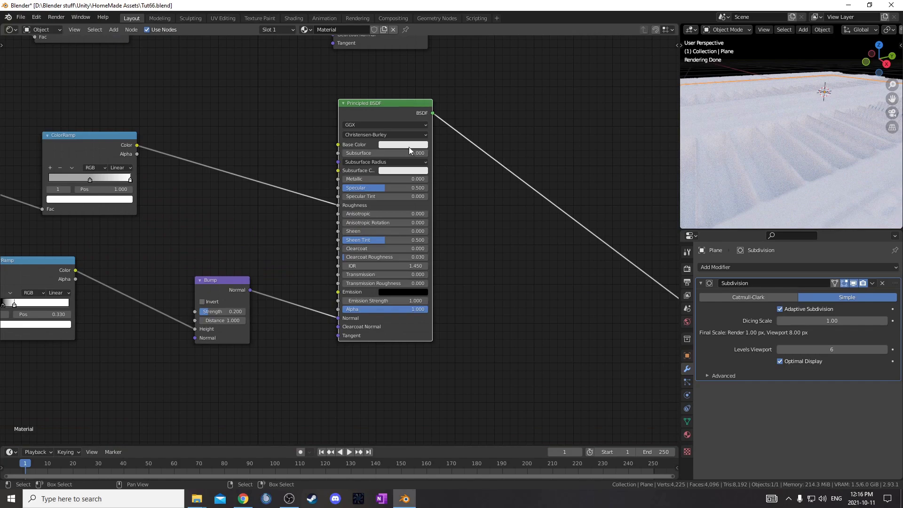
click(410, 146)
scroll(402, 71, down, 10)
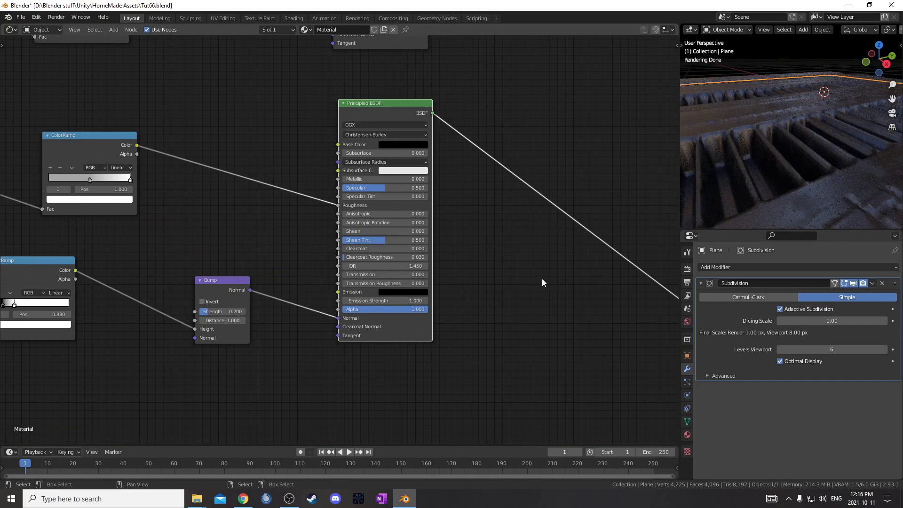
key(ctrl+s)
- Take a closer look at the plane and adjust the brightness of the roughness ColorRamp's grey stop at 0.5
scroll(762, 175, up, 3)
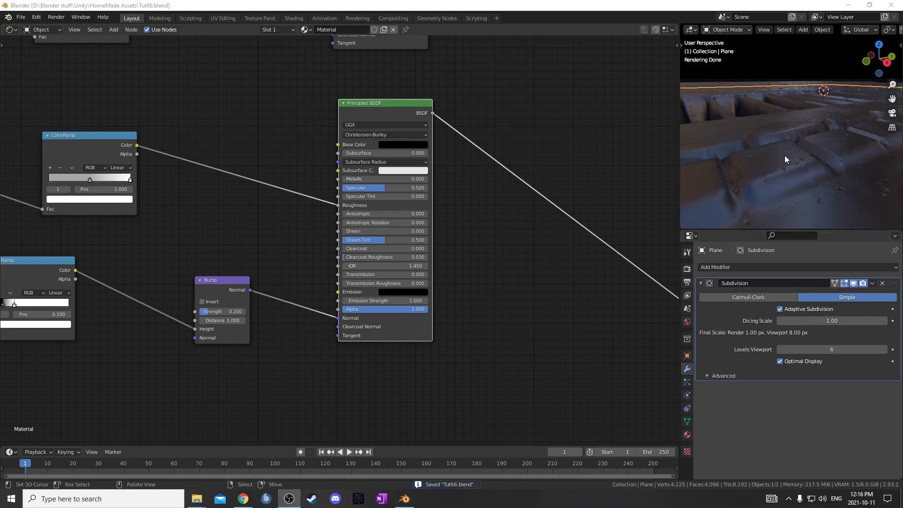
click(89, 180)
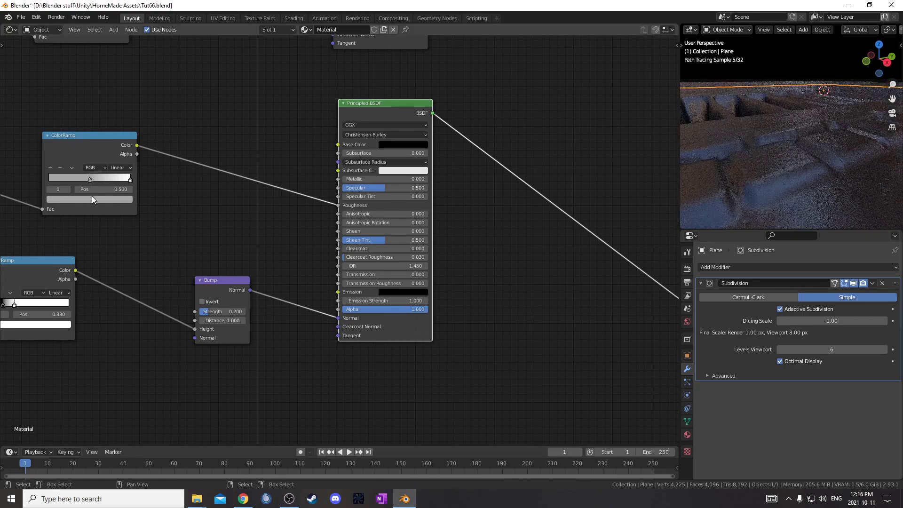
click(92, 199)
scroll(104, 112, up, 10)
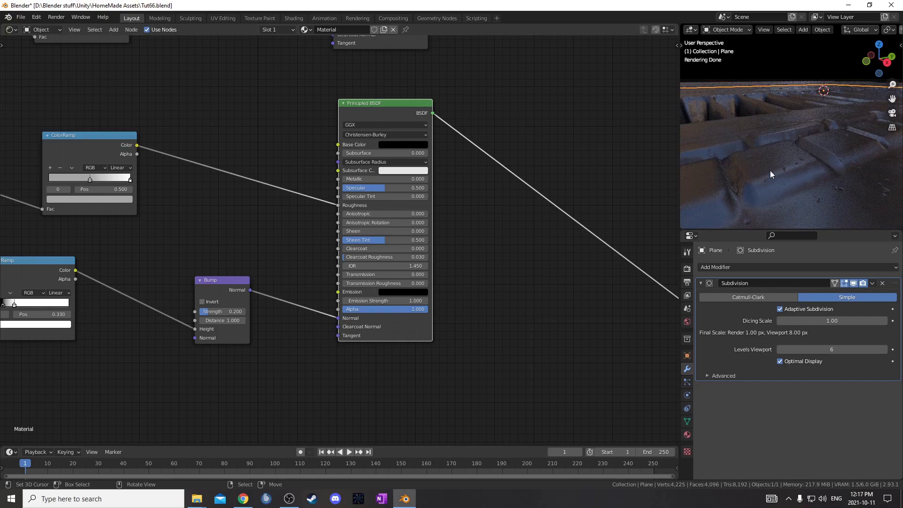
- Nudge the upper Principled BSDF node slightly above the lower one
scroll(301, 97, down, 5)
drag(295, 118, 299, 122)
scroll(346, 245, up, 4)
middle_drag(330, 236, 374, 215)
scroll(349, 155, up, 1)
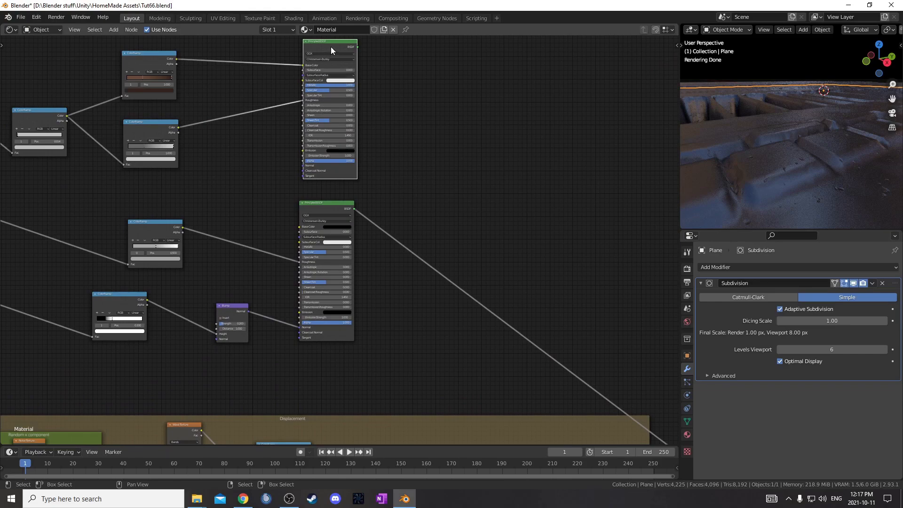
- Combine the upper and lower Principled BSDFs through a Mix Shader and place it to their right
alt+right_drag(331, 44, 328, 230)
drag(385, 121, 531, 138)
scroll(558, 192, up, 3)
middle_drag(573, 102, 394, 138)
drag(394, 138, 397, 141)
- Preview the output of the Multiply node in the Displacement frame that feeds the final Multiply by 0.100
scroll(446, 311, down, 3)
middle_drag(421, 320, 421, 189)
middle_drag(393, 415, 360, 247)
scroll(295, 259, up, 5)
drag(206, 266, 233, 264)
scroll(338, 241, up, 2)
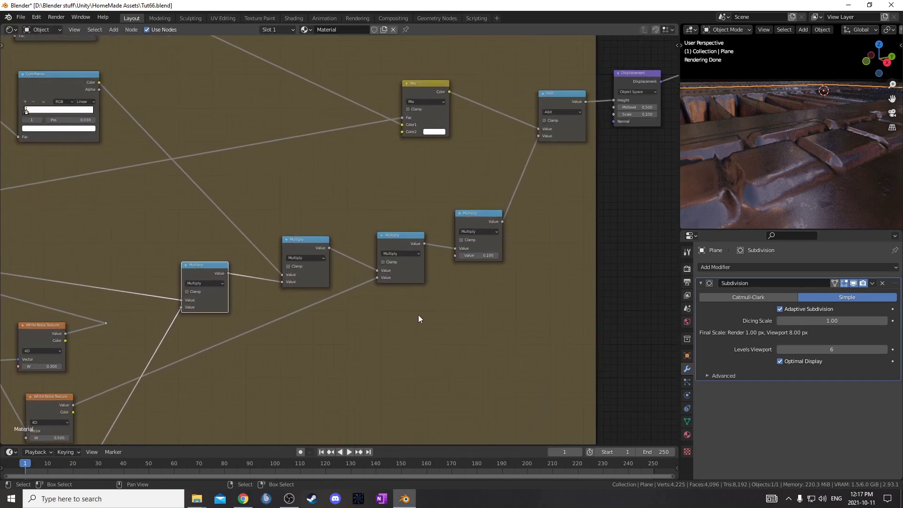
click(396, 242)
scroll(413, 269, down, 2)
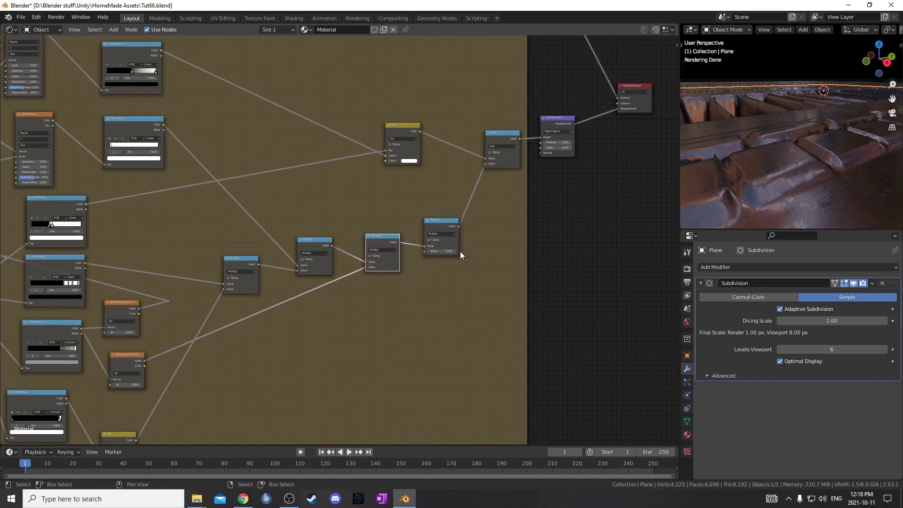
middle_drag(476, 253, 353, 341)
scroll(352, 340, down, 2)
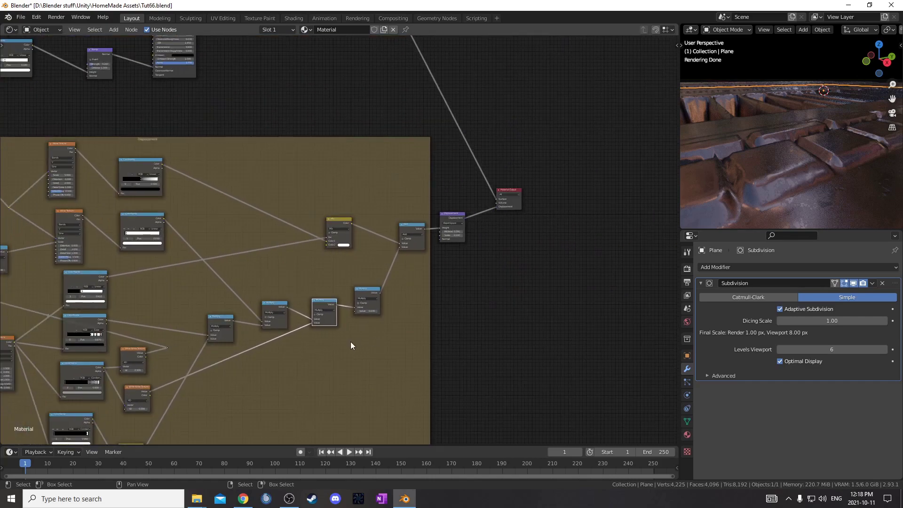
ctrl+shift+click(326, 305)
scroll(842, 151, down, 5)
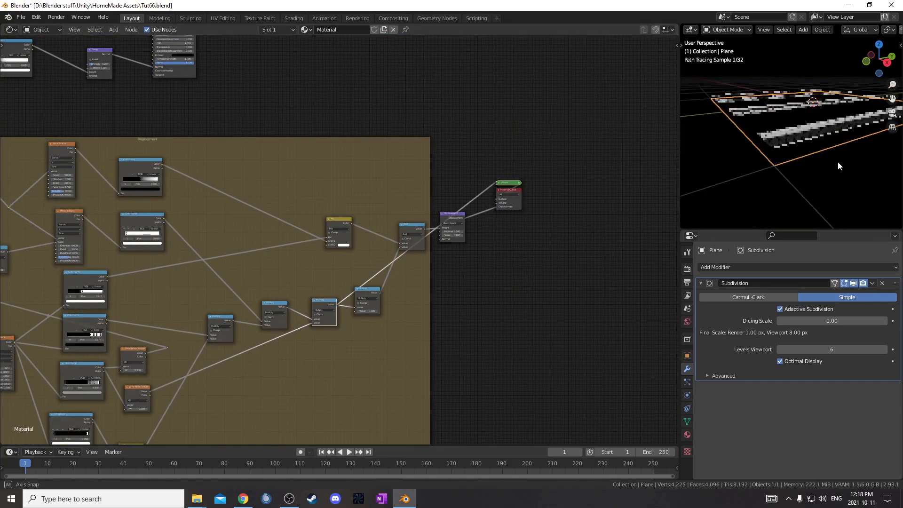
- Move the Viewer node well above the Material Output, clear of the Displacement frame
middle_drag(411, 200, 315, 285)
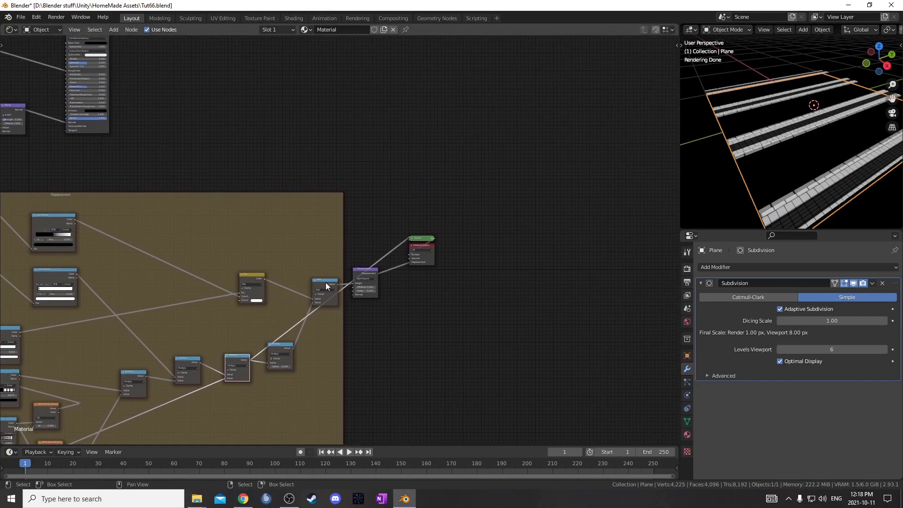
drag(403, 222, 435, 238)
key(g)
click(420, 90)
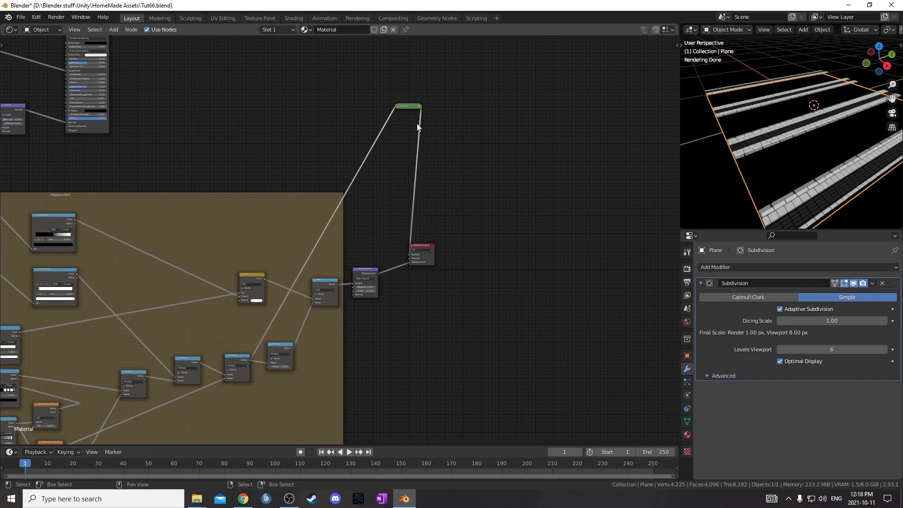
- Add a ColorRamp node and insert it between the previewed Multiply node and the Viewer
key(shift+a)
click(402, 136)
text(color ramp)
key(Return)
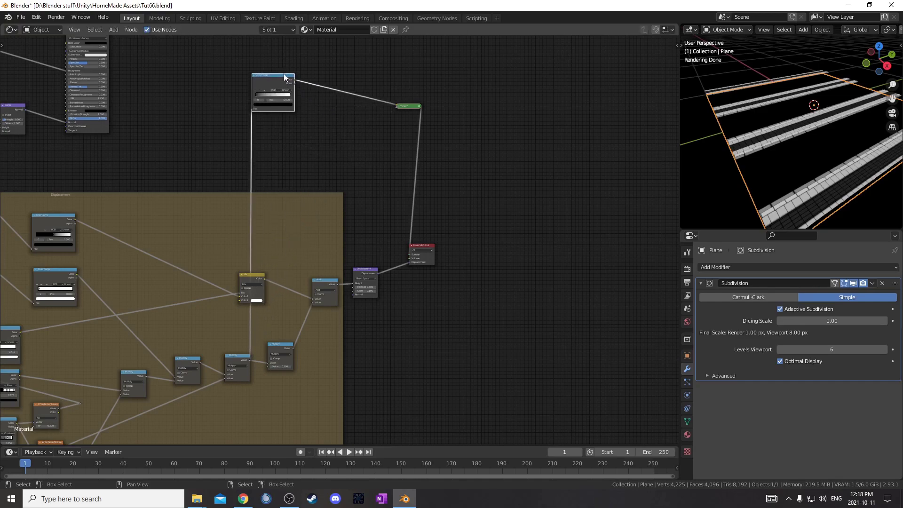
click(259, 75)
- Set the new ColorRamp's white stop to position 0.001
scroll(307, 117, up, 4)
middle_drag(308, 118, 378, 303)
scroll(330, 220, up, 2)
middle_drag(295, 71, 445, 246)
click(428, 199)
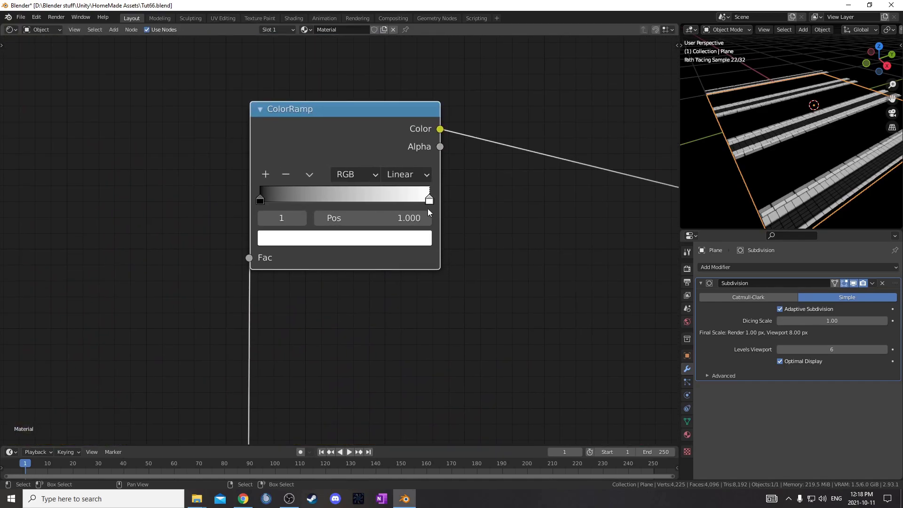
key(KP_Decimal)
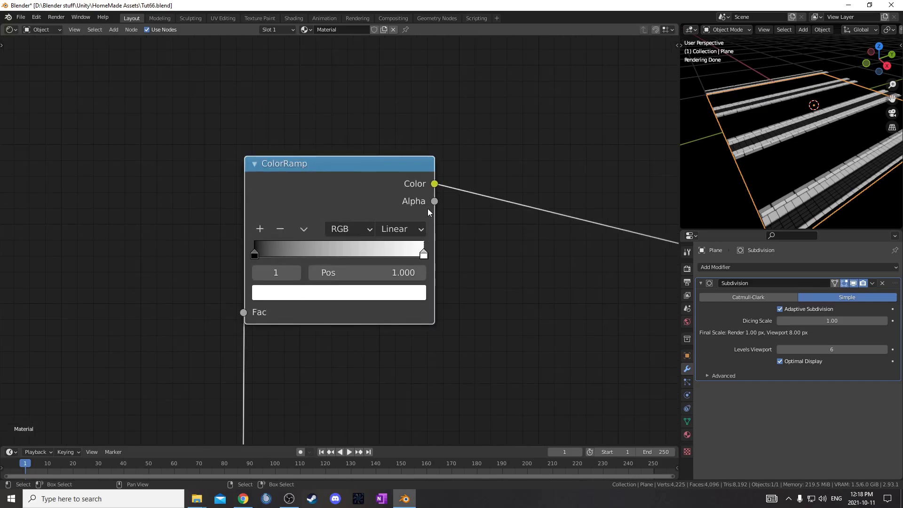
click(403, 273)
text(.001)
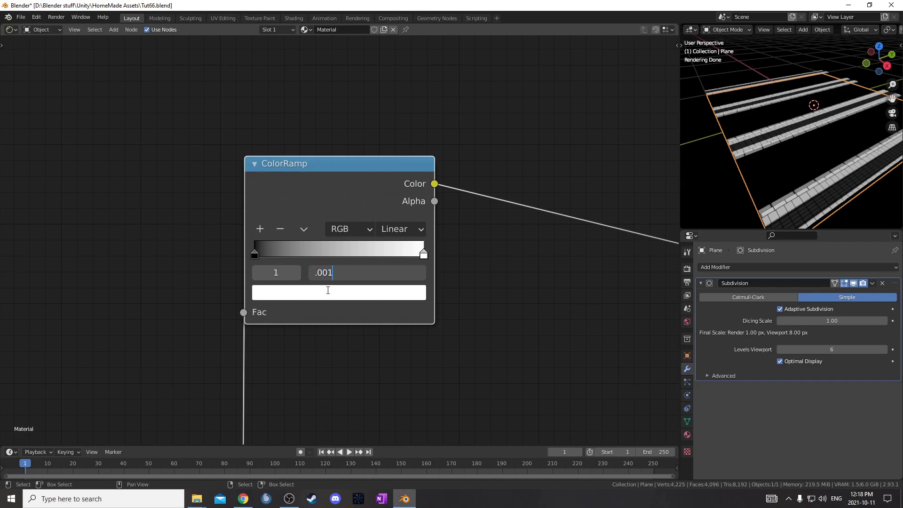
key(Return)
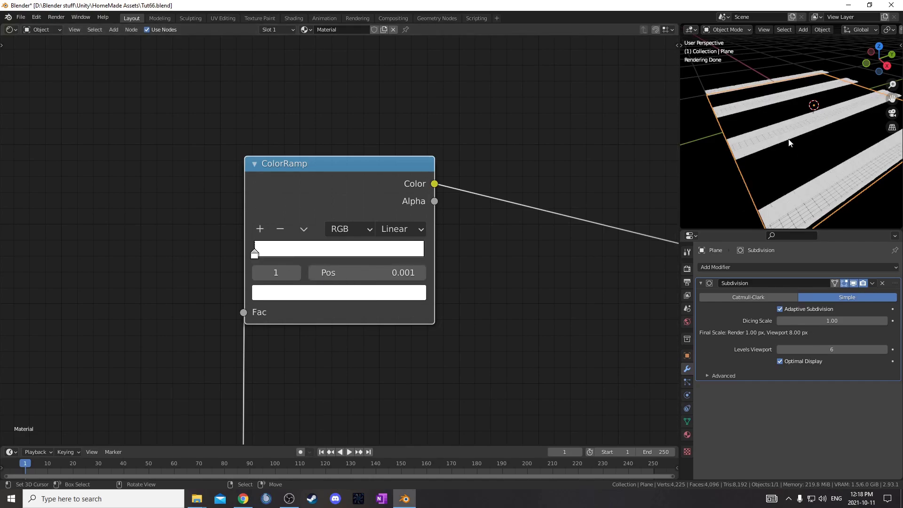
- Connect the new ColorRamp's Color output to the Mix Shader's Fac input
scroll(337, 220, down, 12)
middle_drag(361, 201, 452, 230)
drag(430, 241, 381, 97)
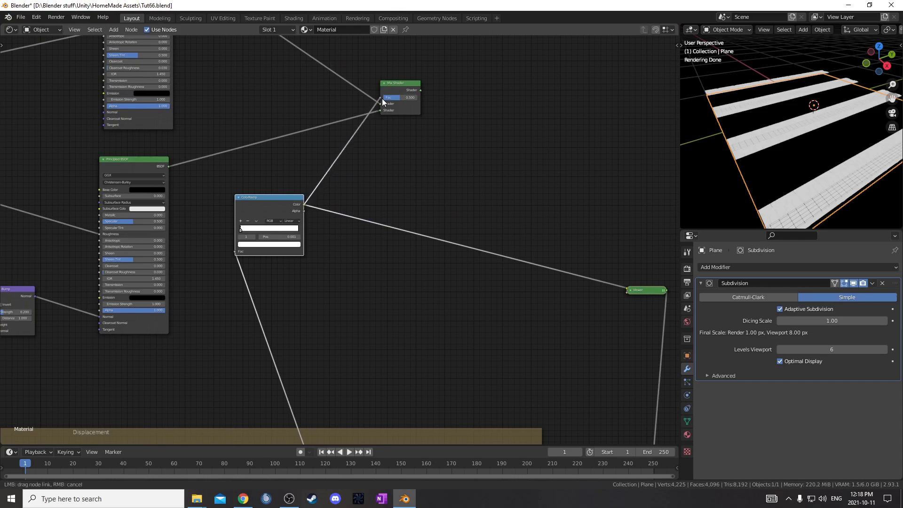
scroll(817, 199, up, 4)
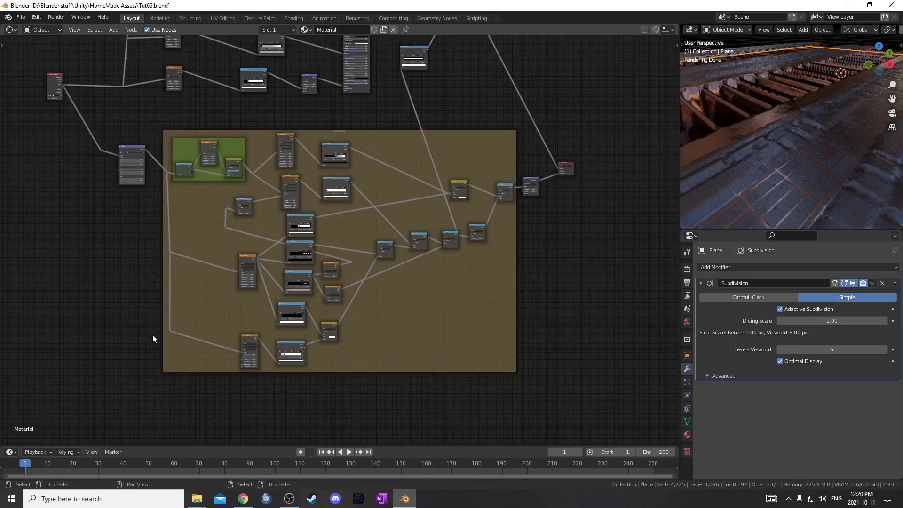
- Move the Displacement frame's nodes and the Material Output further down, away from the shader nodes
drag(67, 384, 588, 141)
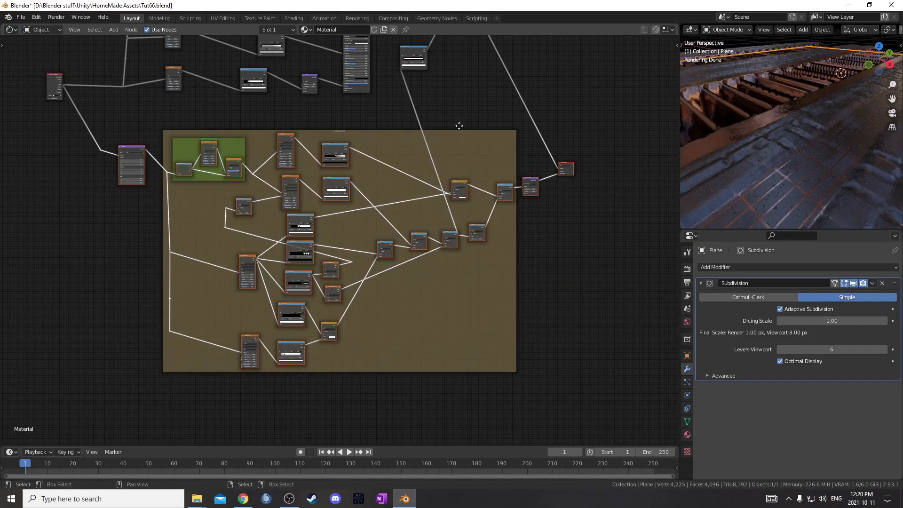
key(g)
click(468, 235)
- Duplicate the mask ColorRamp with its incoming link kept and place the copy below the Bump node
scroll(451, 196, up, 4)
middle_drag(458, 149, 421, 317)
click(403, 161)
scroll(374, 240, up, 5)
middle_drag(372, 241, 386, 242)
middle_drag(397, 223, 437, 170)
key(ctrl+shift+d)
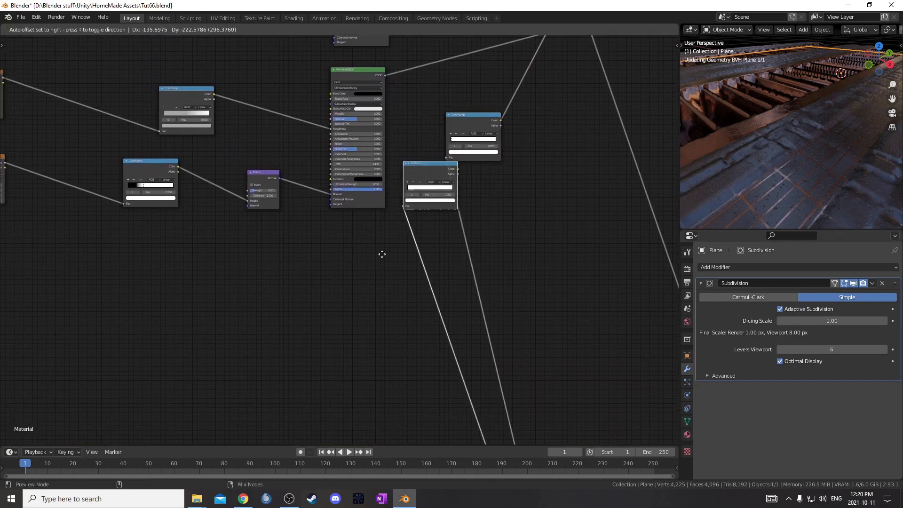
click(238, 352)
- Spread the duplicated ColorRamp's stops across its full range and add a black stop at position 0.5
scroll(309, 302, up, 3)
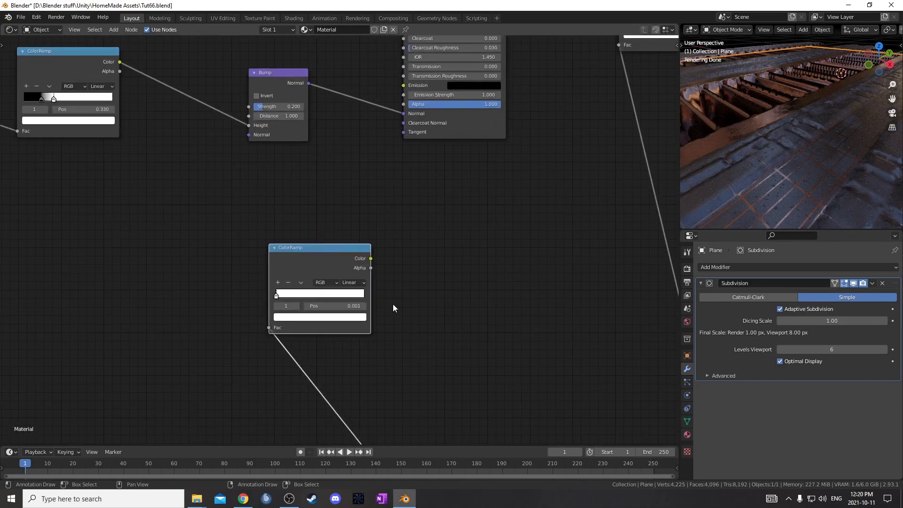
scroll(334, 282, up, 2)
click(290, 294)
click(308, 348)
scroll(385, 318, up, 2)
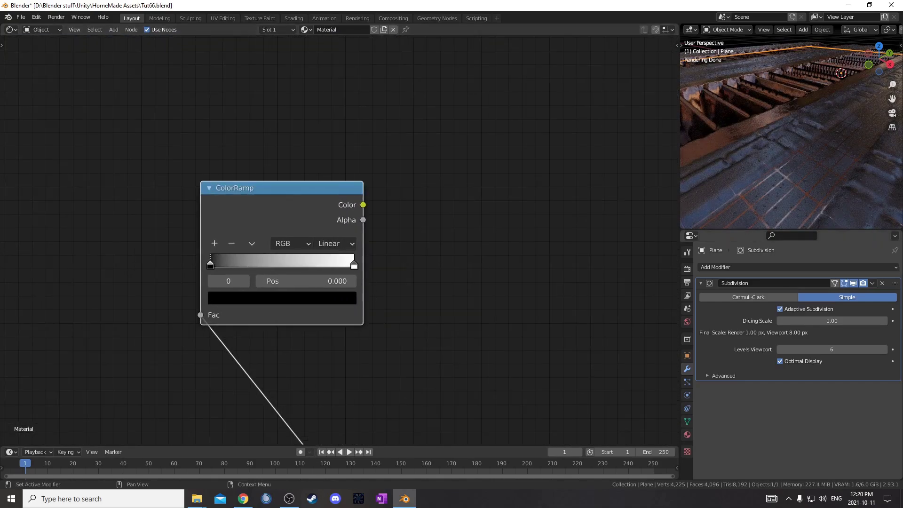
scroll(202, 334, up, 2)
click(219, 199)
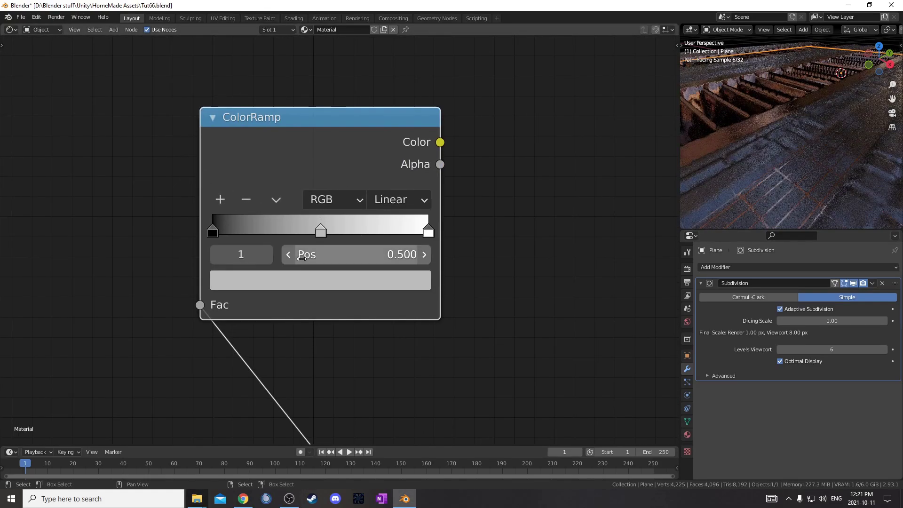
click(342, 284)
scroll(312, 108, down, 14)
scroll(314, 108, down, 2)
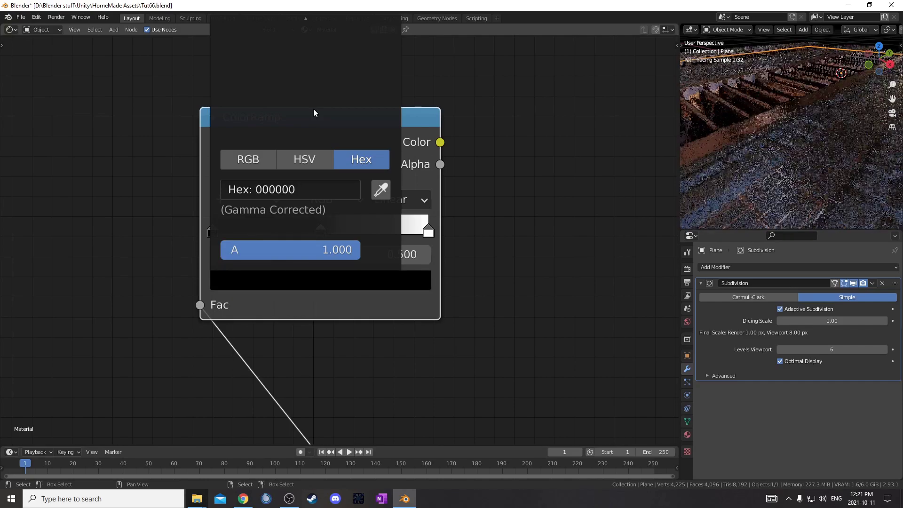
- Bring the white stop in front of the added black stop and set the white stop's position to 0.001
drag(428, 230, 226, 230)
drag(312, 230, 228, 231)
click(210, 233)
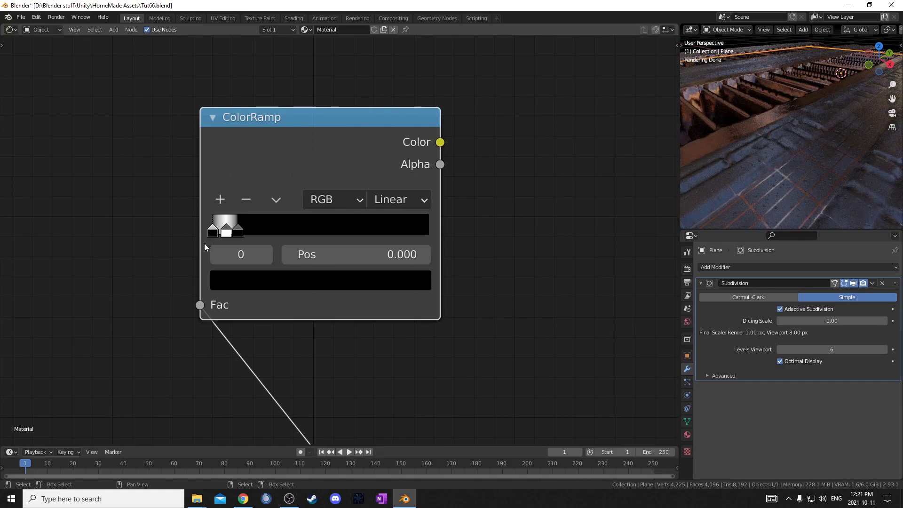
click(227, 231)
click(380, 253)
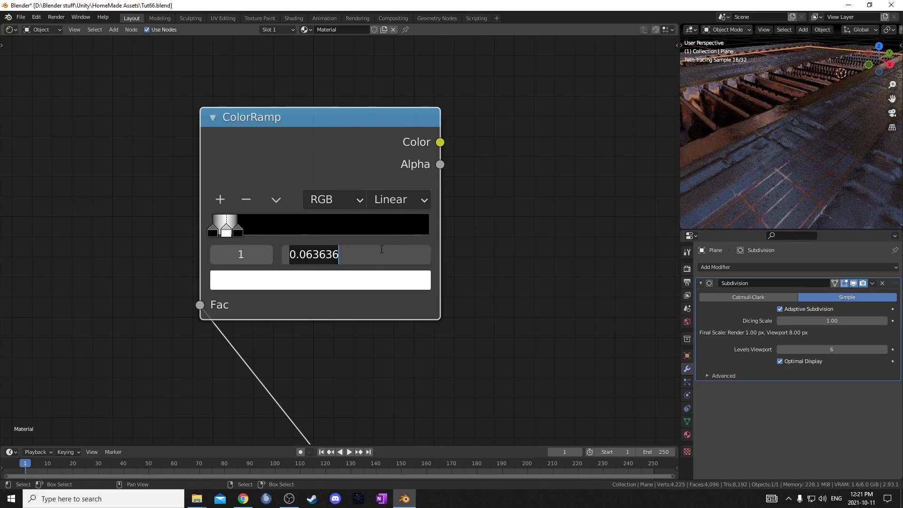
text(.00)
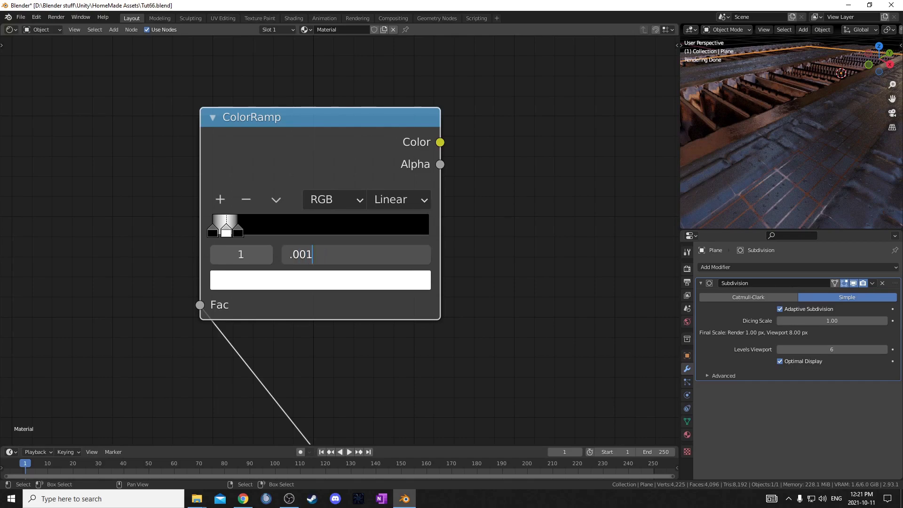
text(1)
key(Return)
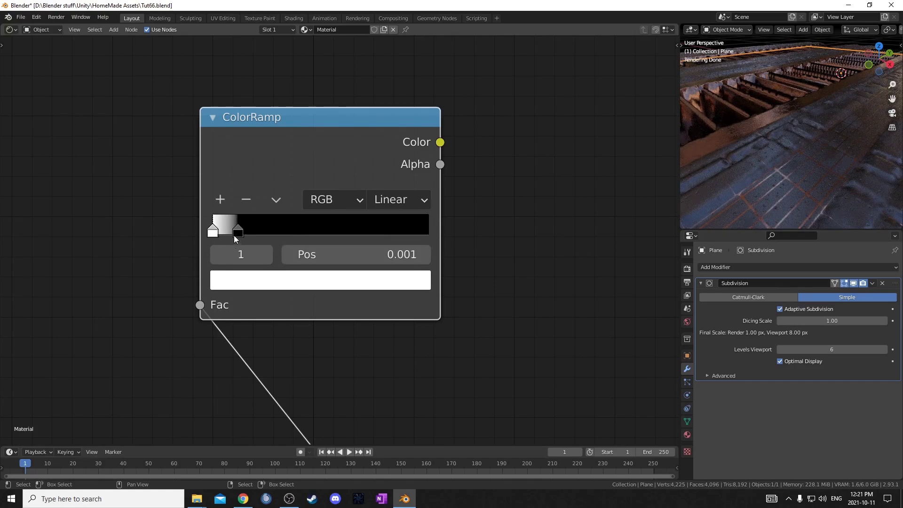
- Set the position of the duplicated ColorRamp's last black stop to 0.009
click(237, 232)
click(339, 253)
text(.00)
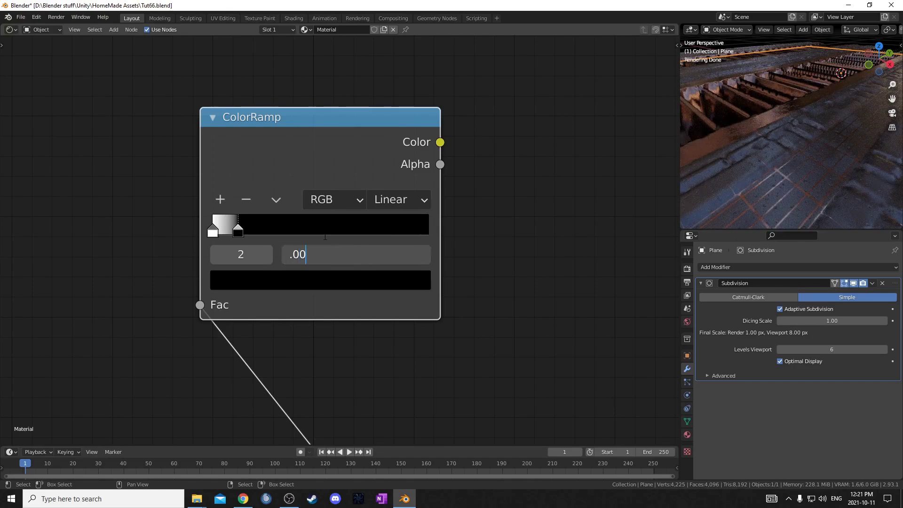
text(9)
key(Return)
- Preview the duplicated ColorRamp on the plane and examine the line pattern it produces
scroll(395, 217, down, 2)
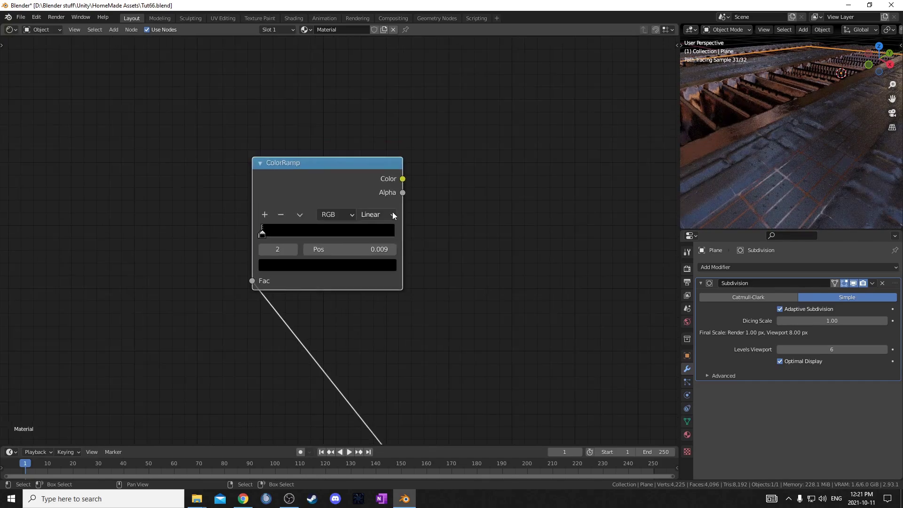
ctrl+shift+click(320, 180)
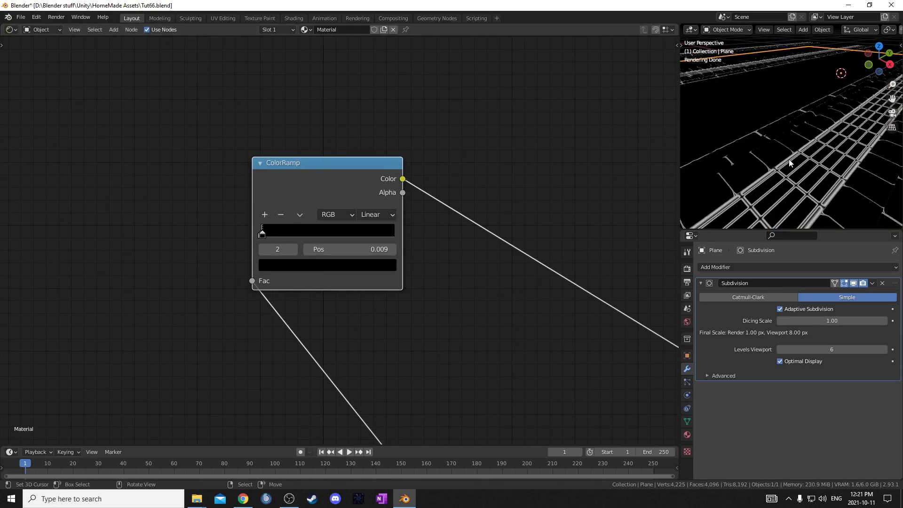
scroll(795, 155, down, 2)
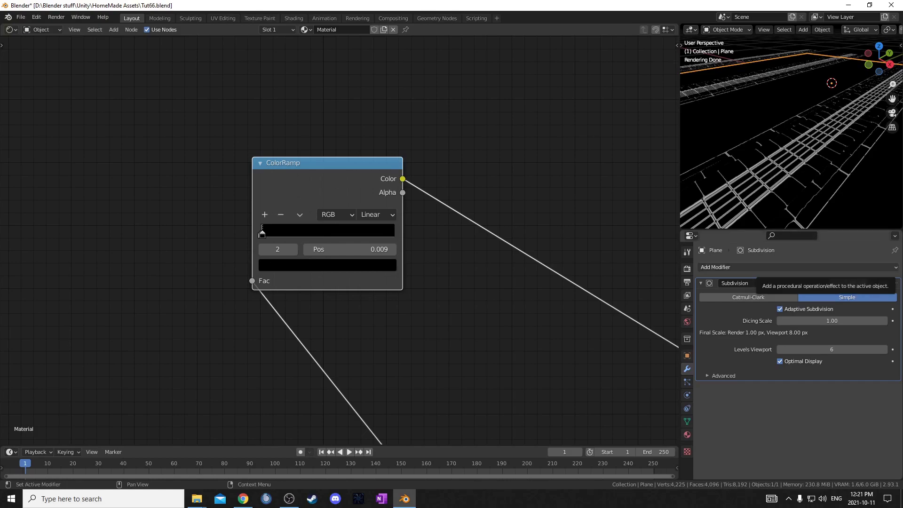
- Connect the duplicated ColorRamp's Color output to the lower Principled BSDF's Emission Strength
scroll(403, 309, down, 2)
drag(388, 312, 418, 160)
middle_drag(359, 309, 434, 338)
drag(433, 335, 368, 281)
scroll(376, 281, down, 8)
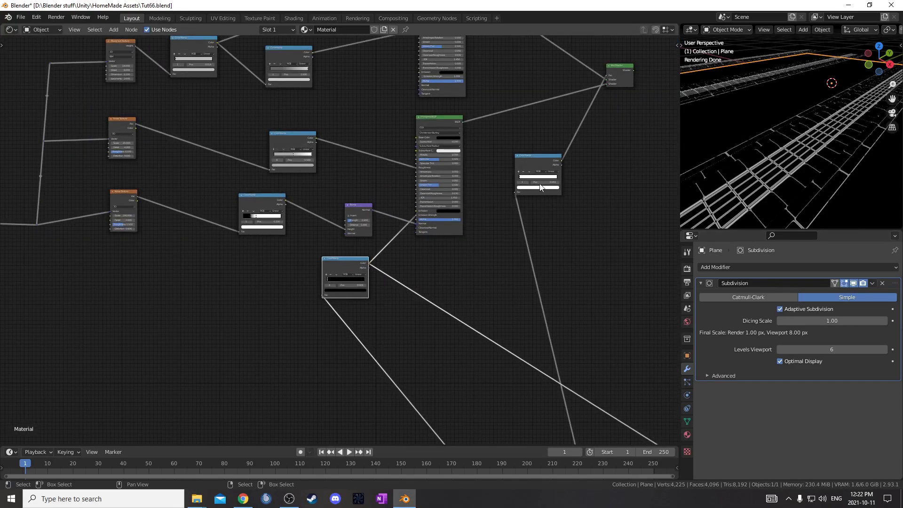
- Switch the material's previewed output back to the Mix Shader
middle_drag(538, 188, 476, 229)
ctrl+shift+click(555, 113)
scroll(355, 249, up, 4)
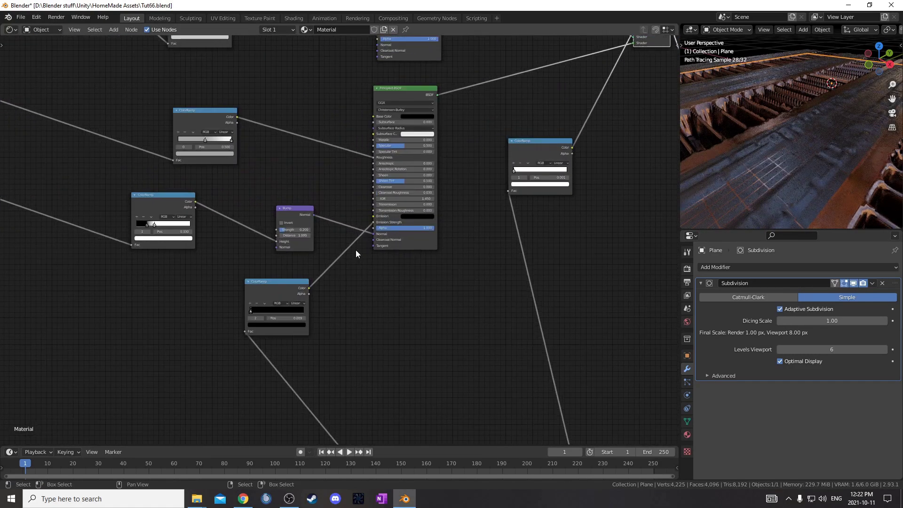
- Set the lower Principled BSDF's emission colour to white
scroll(226, 334, down, 4)
middle_drag(325, 303, 445, 236)
scroll(282, 288, up, 4)
scroll(338, 244, up, 6)
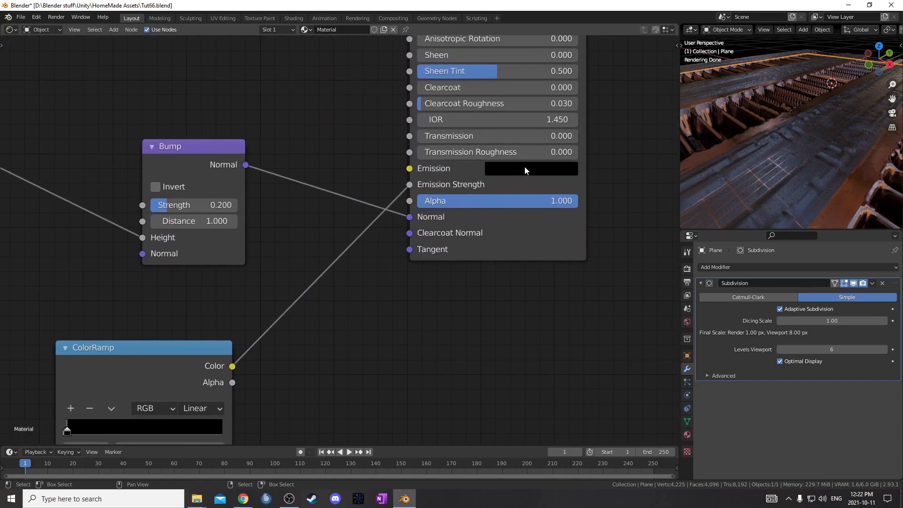
click(525, 169)
scroll(549, 252, up, 20)
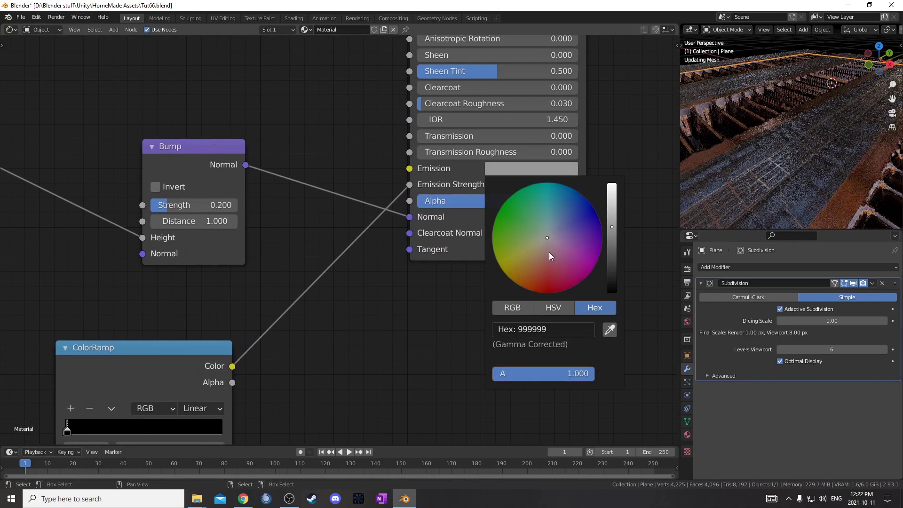
scroll(329, 287, down, 2)
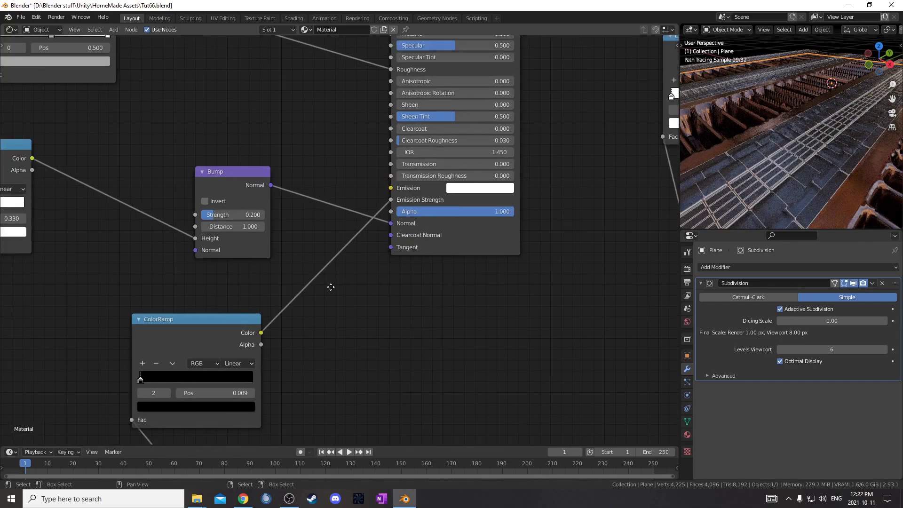
- Insert a Math node between the duplicated ColorRamp and the lower Principled BSDF's Emission Strength
middle_drag(323, 292, 389, 272)
key(shift+a)
text(mat)
key(Return)
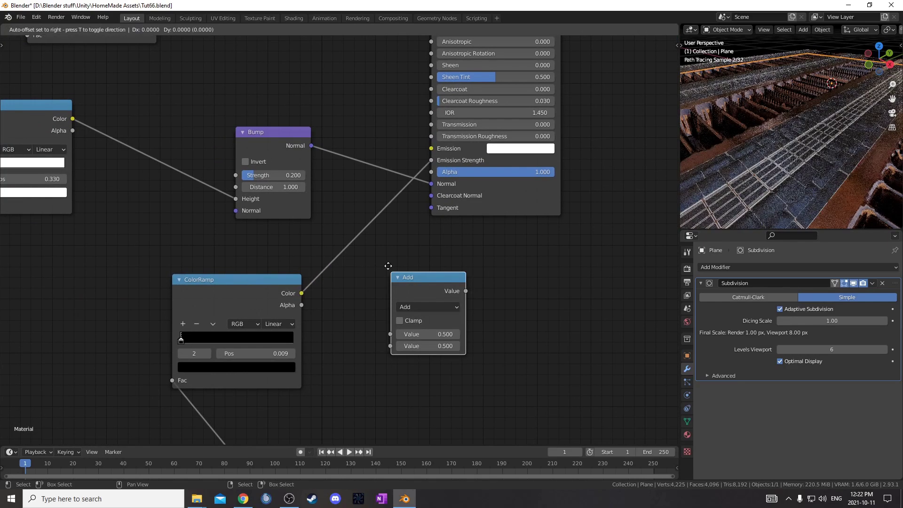
click(329, 233)
- Change the new Math node to Multiply and set its second value to 5
click(396, 271)
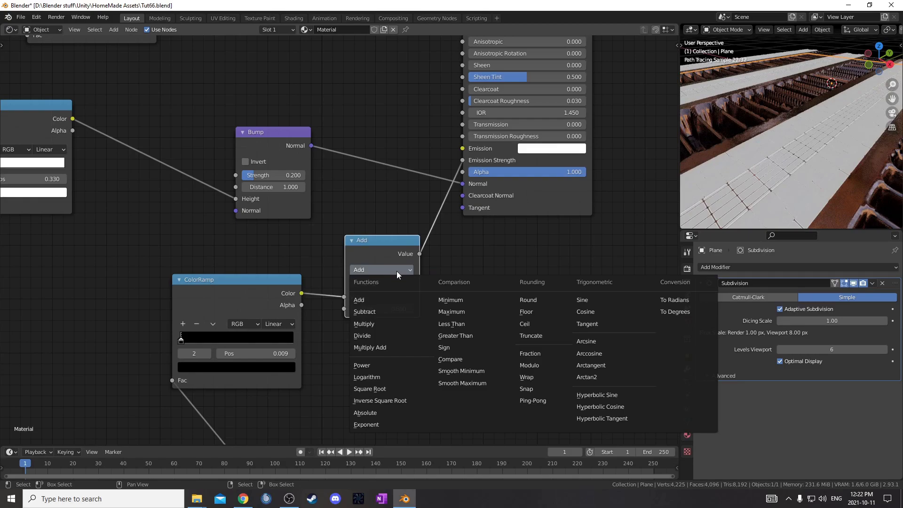
key(m)
double_click(382, 309)
text(9)
key(Return)
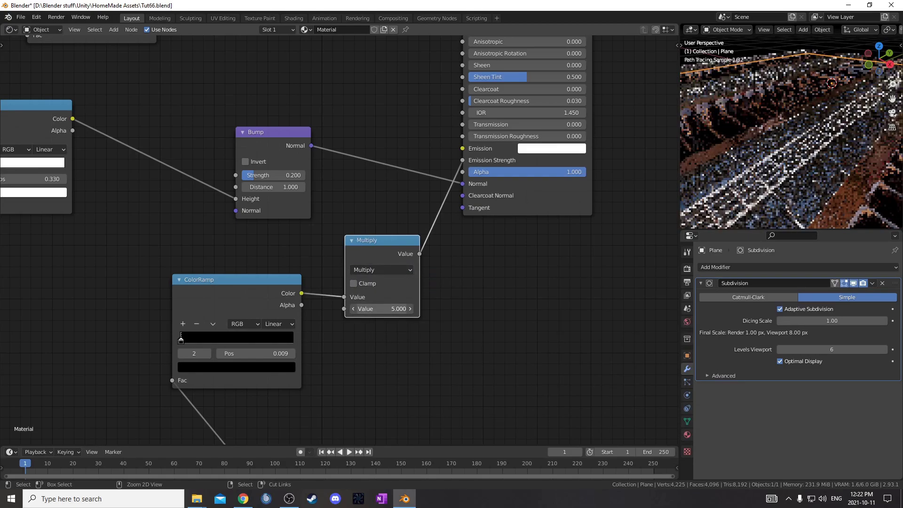
- Set the second value of the Multiply node driving the emission strength to 10
double_click(381, 309)
text(10)
key(Return)
scroll(749, 173, down, 3)
middle_drag(748, 173, 767, 177)
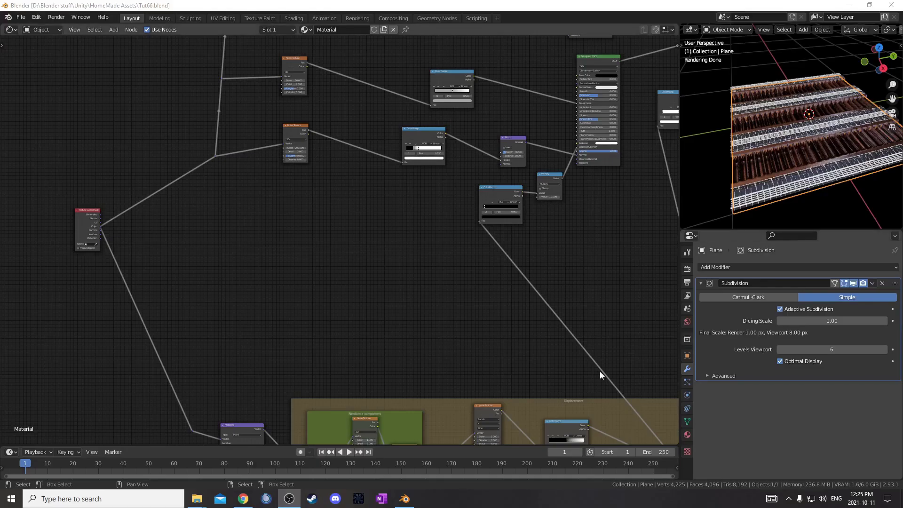
- Preview the Texture Coordinate's Generated output and insert a Separate XYZ node on its link
scroll(343, 302, up, 4)
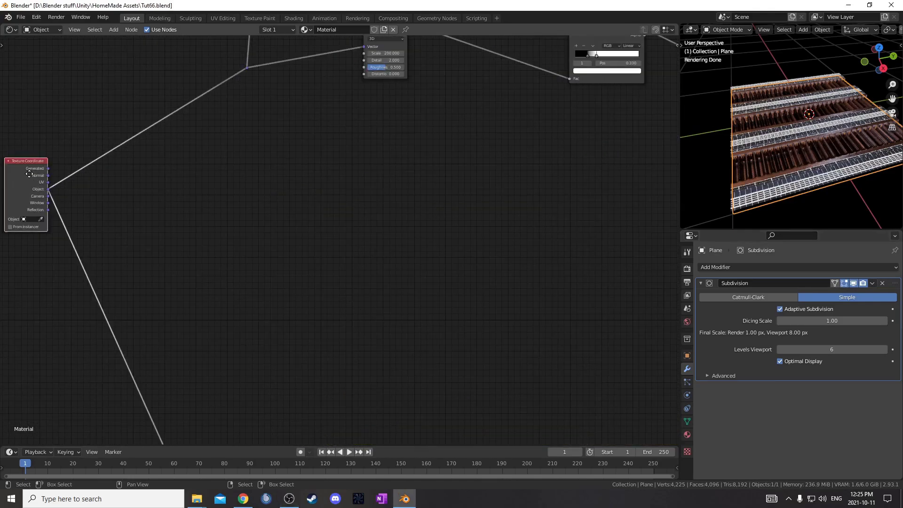
drag(29, 176, 32, 157)
ctrl+shift+click(31, 157)
key(shift+a)
click(216, 222)
text(sep)
click(238, 257)
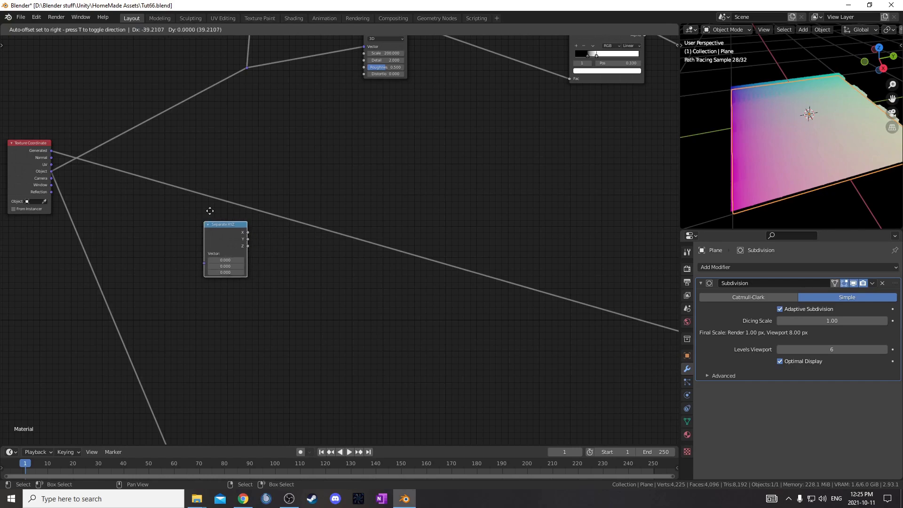
click(249, 182)
- Preview the Separate XYZ node's Y output on the plane and reposition the node
ctrl+shift+click(250, 180)
middle_drag(738, 154, 777, 148)
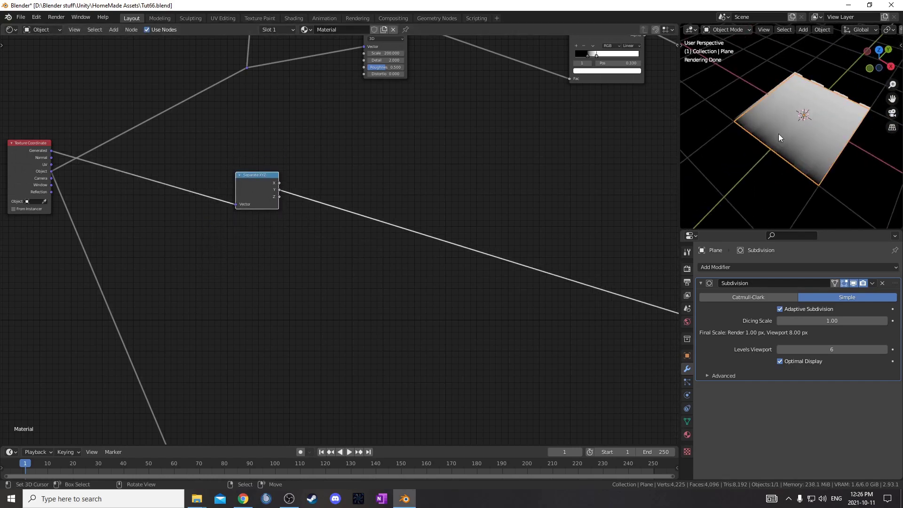
scroll(336, 230, down, 4)
drag(21, 220, 22, 223)
drag(200, 241, 231, 227)
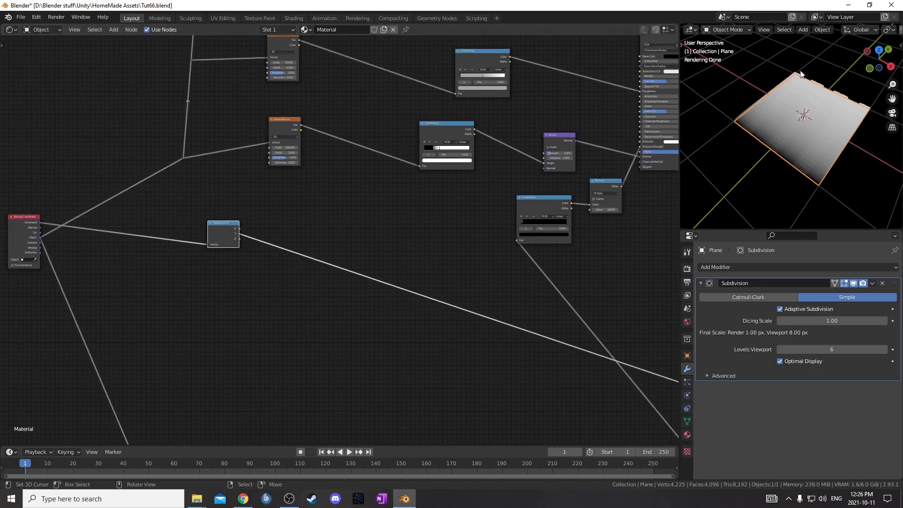
- Insert a ColorRamp node on the link from the Separate XYZ node's Y output
scroll(247, 224, down, 2)
middle_drag(247, 224, 303, 220)
key(shift+a)
click(303, 220)
text(ramp)
key(Return)
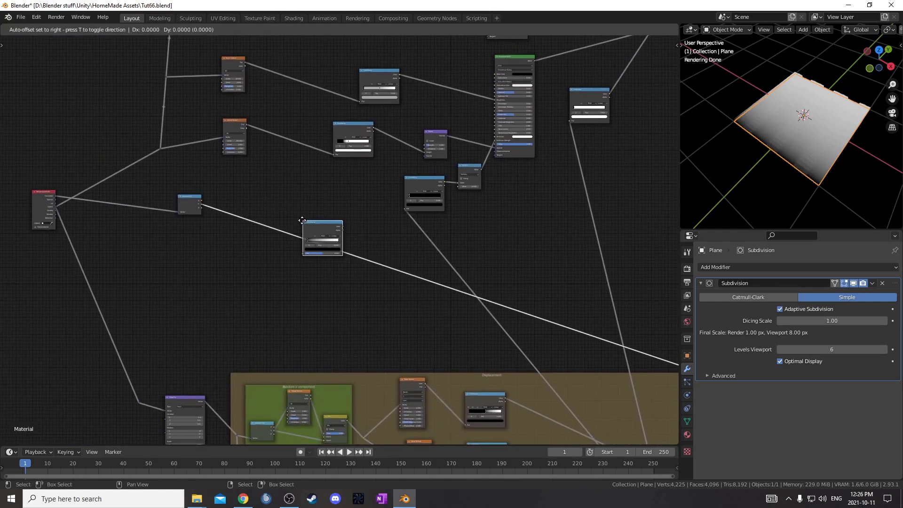
click(302, 220)
scroll(295, 196, up, 10)
drag(320, 218, 350, 161)
scroll(282, 184, up, 3)
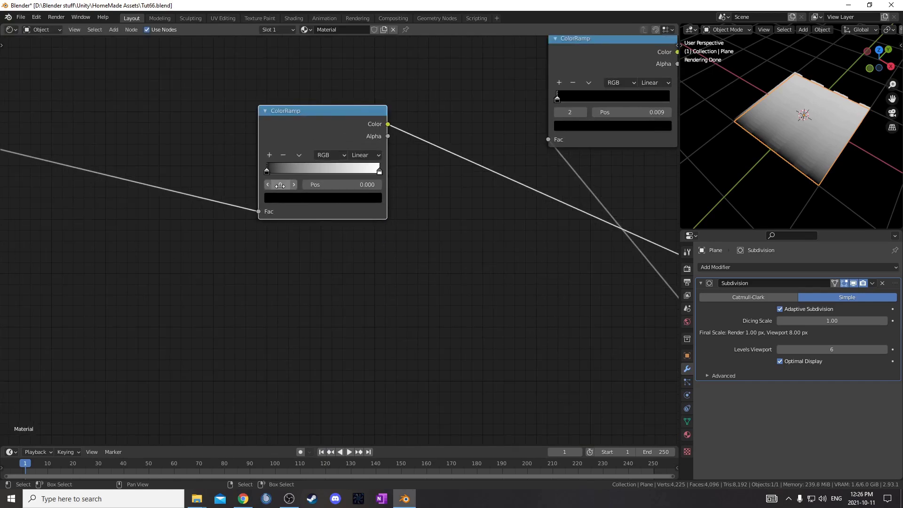
- Change the new ColorRamp's first stop from black to an olive yellow
click(298, 198)
click(308, 94)
click(281, 80)
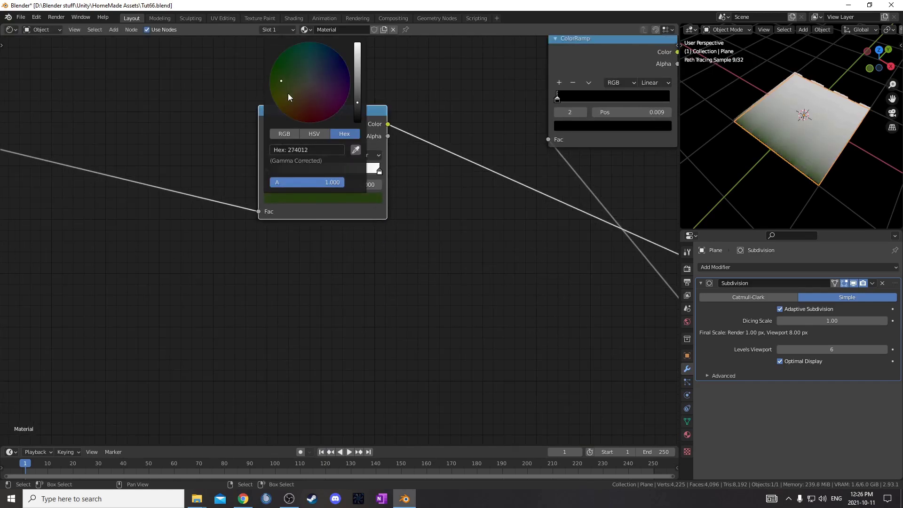
click(288, 97)
scroll(288, 97, up, 4)
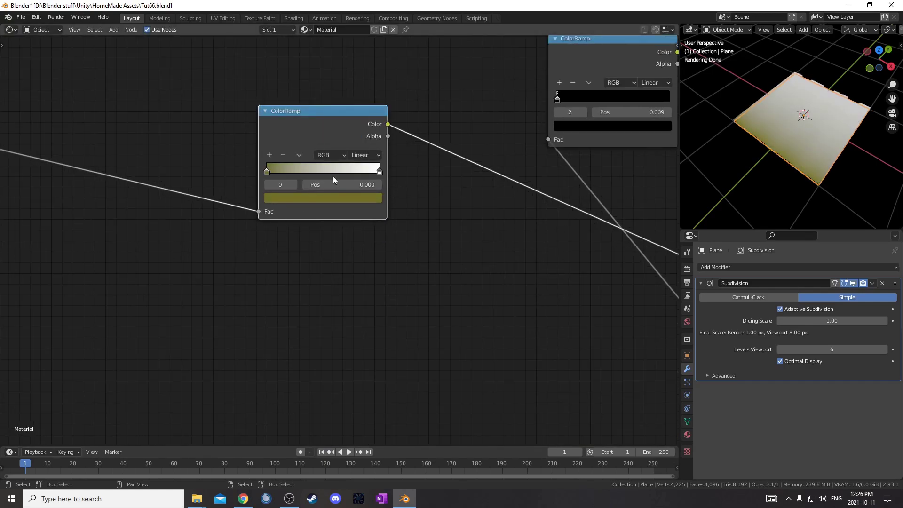
middle_drag(332, 177, 297, 252)
- Set the new ColorRamp's colour mode to HSV with Far interpolation
click(296, 230)
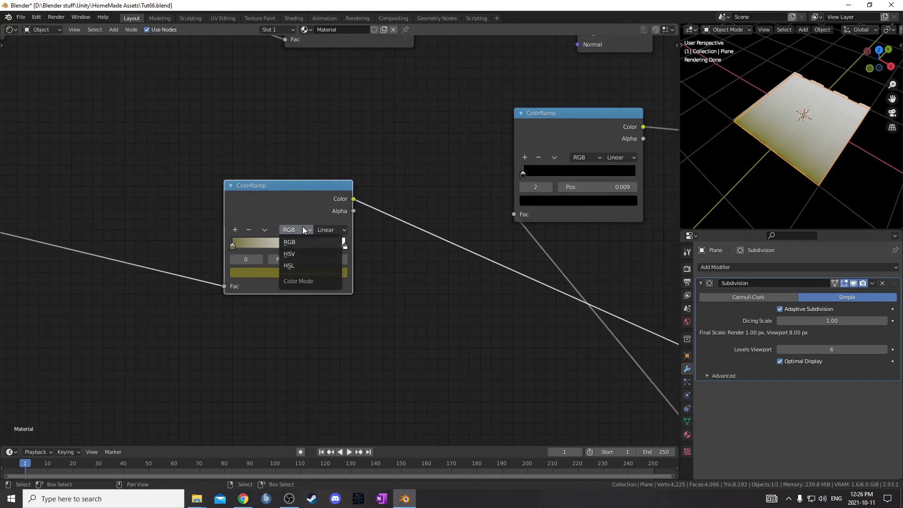
click(300, 254)
click(338, 230)
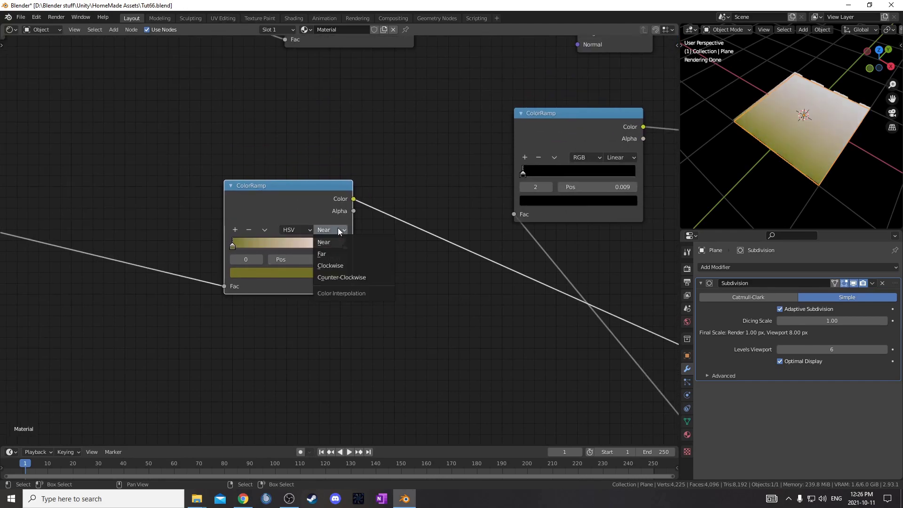
click(333, 254)
middle_drag(381, 281, 323, 278)
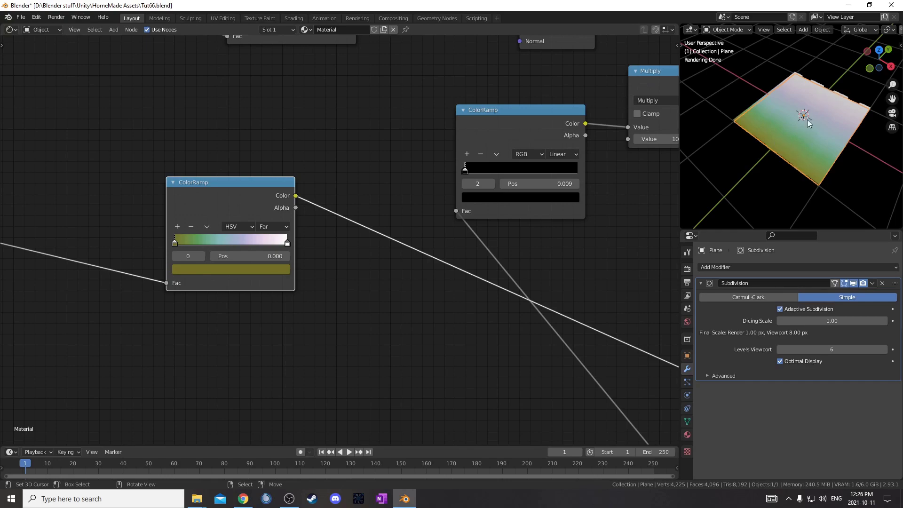
- Try Near interpolation on the HSV ColorRamp and return it to Far
click(272, 226)
click(279, 245)
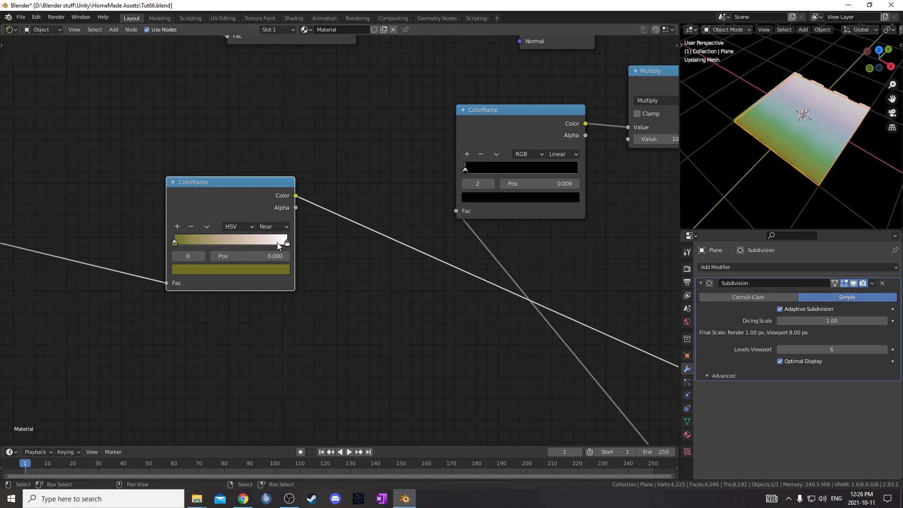
click(274, 227)
click(276, 250)
- Connect the HSV ColorRamp's colour to the lower Principled BSDF's Emission and preview the Mix Shader
scroll(360, 181, down, 6)
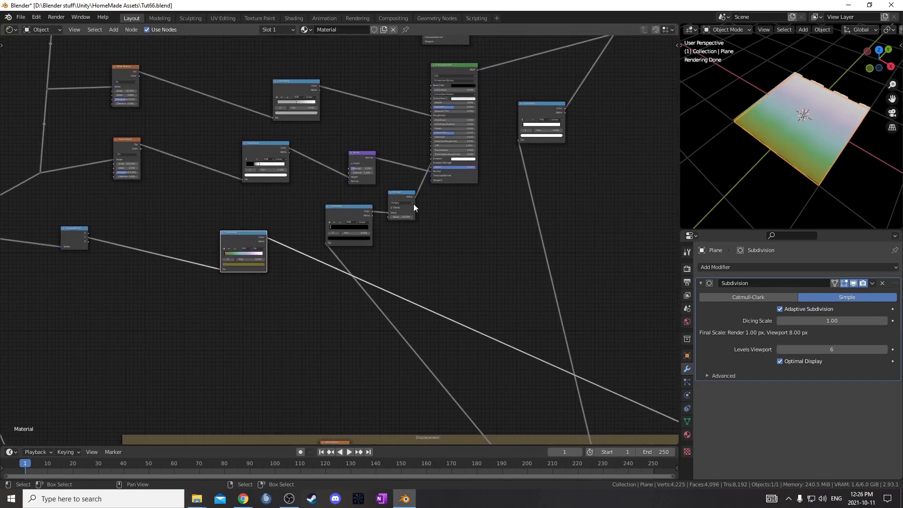
scroll(187, 303, up, 3)
drag(225, 237, 485, 110)
scroll(275, 213, down, 2)
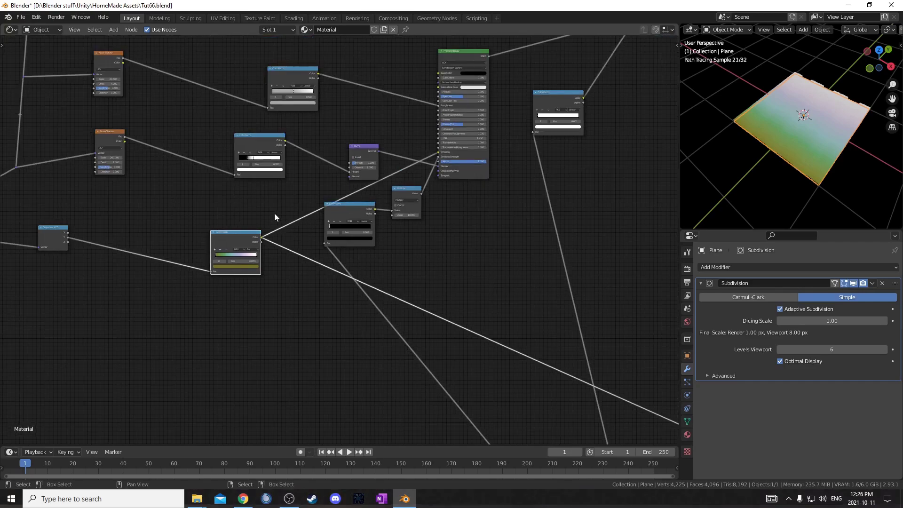
scroll(489, 178, down, 2)
middle_drag(489, 177, 288, 262)
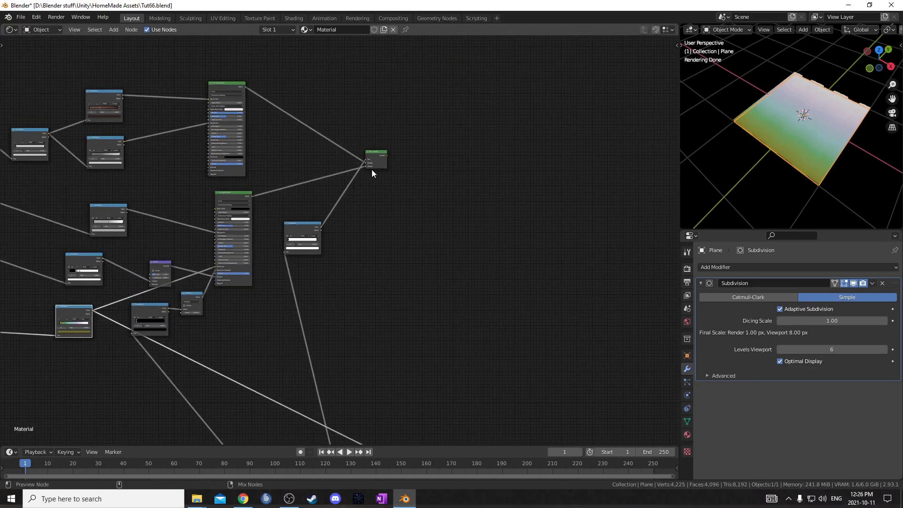
ctrl+shift+click(379, 157)
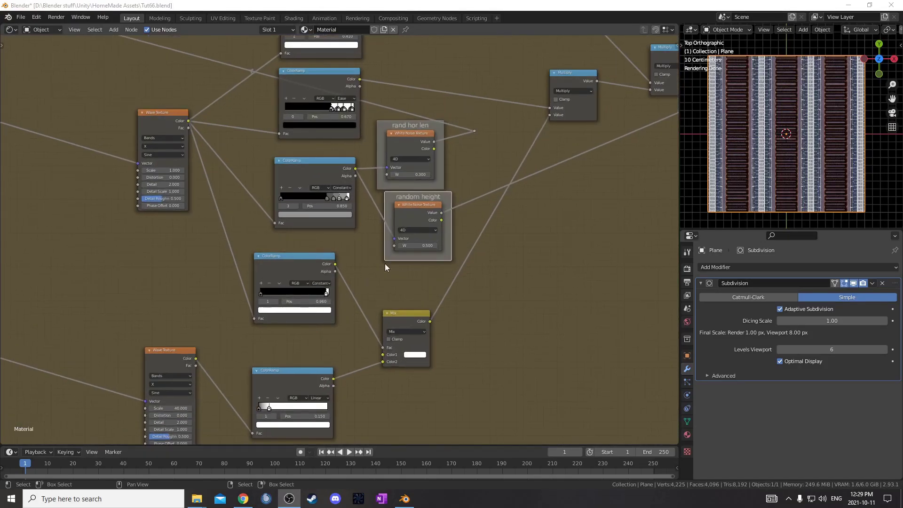
- Move the "random height" frame slightly so it sits beneath the "rand hor len" frame
middle_drag(384, 263, 348, 247)
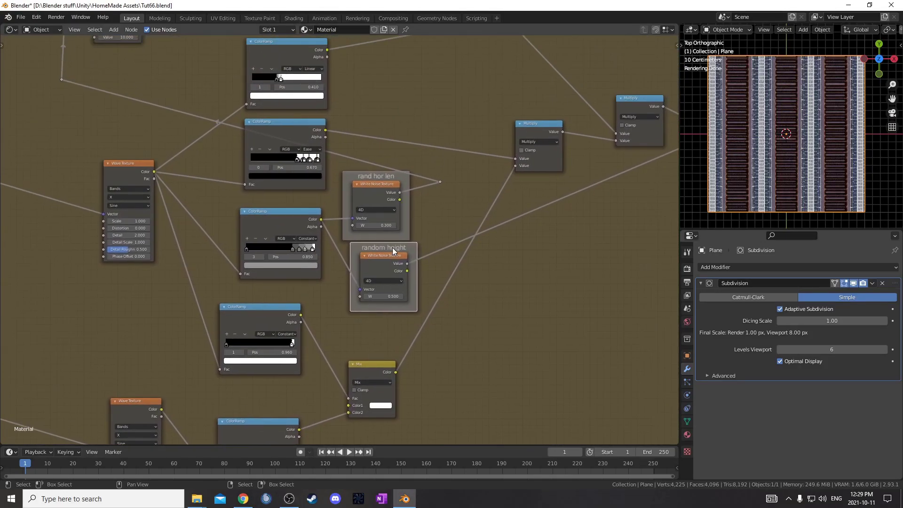
drag(405, 265, 394, 254)
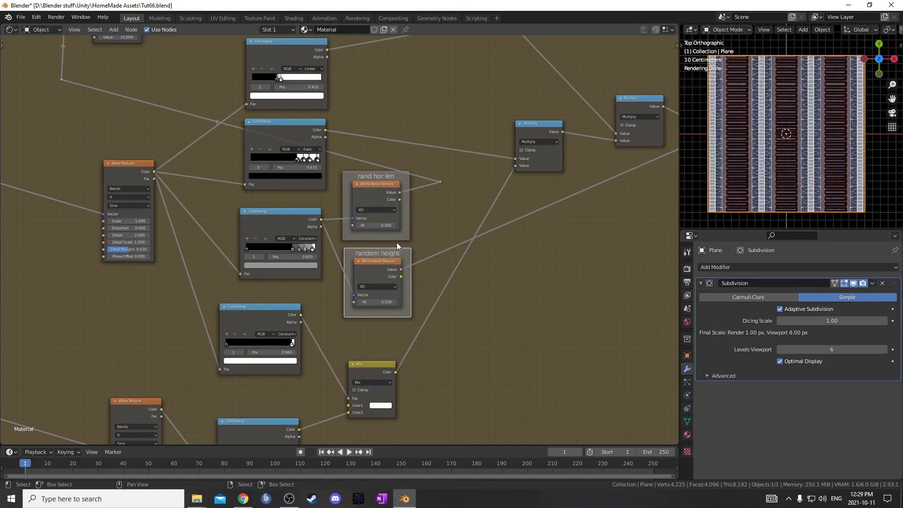
- Examine the labelled frames in the Displacement and emission node groups and the glowing lines on the panel
scroll(408, 235, down, 10)
middle_drag(399, 238, 402, 285)
scroll(343, 289, up, 10)
middle_drag(450, 313, 500, 166)
scroll(414, 157, up, 5)
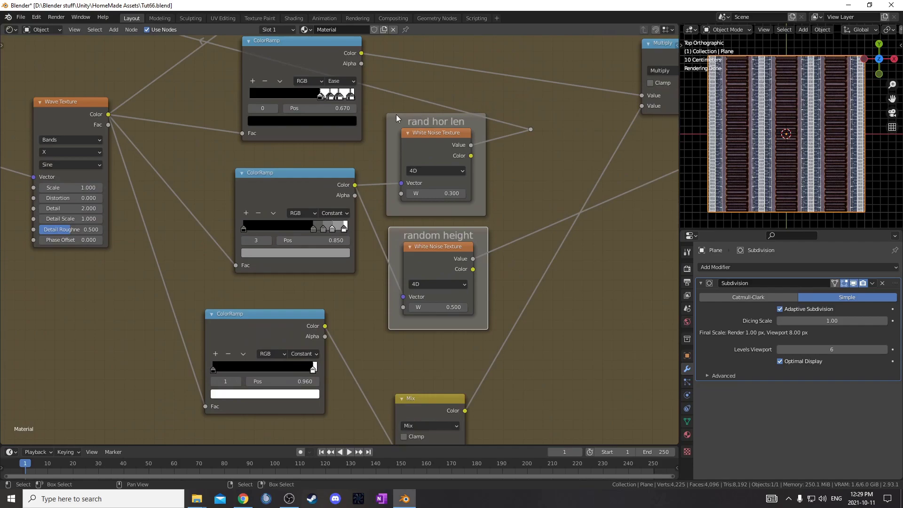
scroll(442, 244, down, 3)
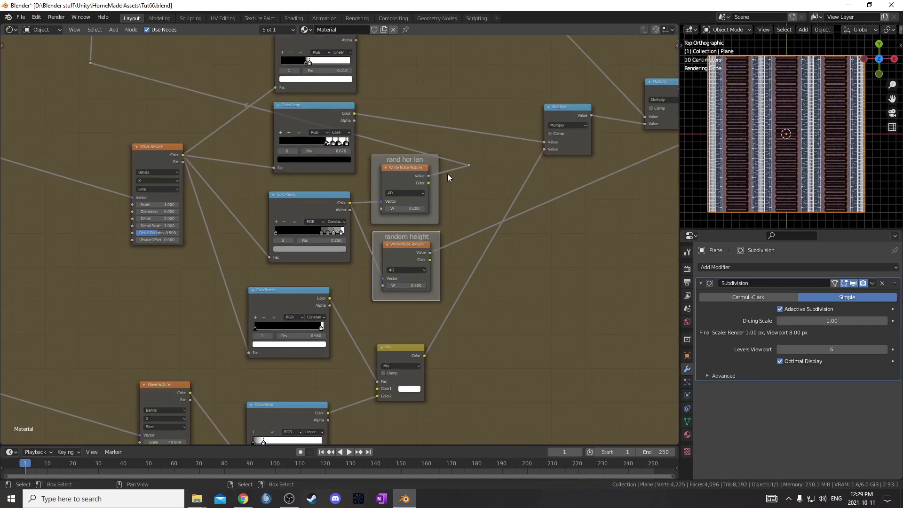
middle_drag(452, 170, 478, 295)
mouse_move(743, 145)
middle_down()
mouse_move(768, 164)
mouse_move(758, 106)
middle_up()
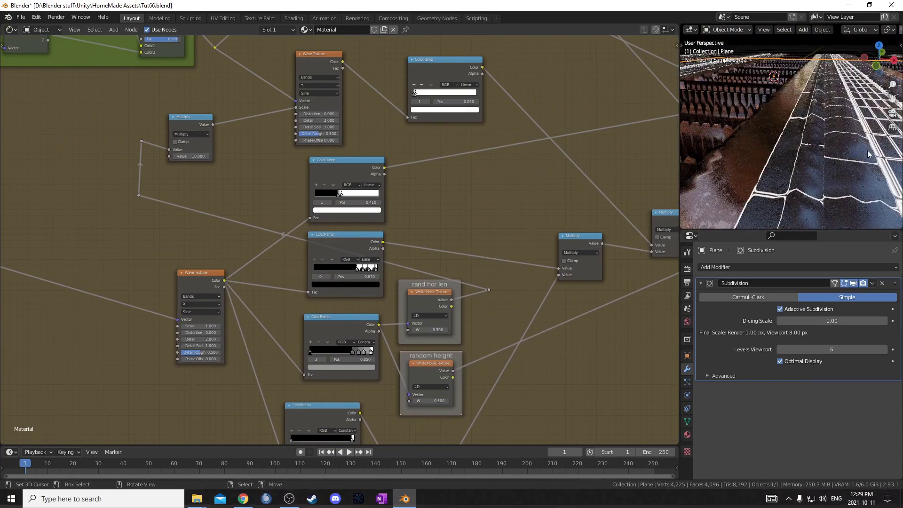
middle_drag(864, 153, 722, 159)
scroll(427, 111, down, 2)
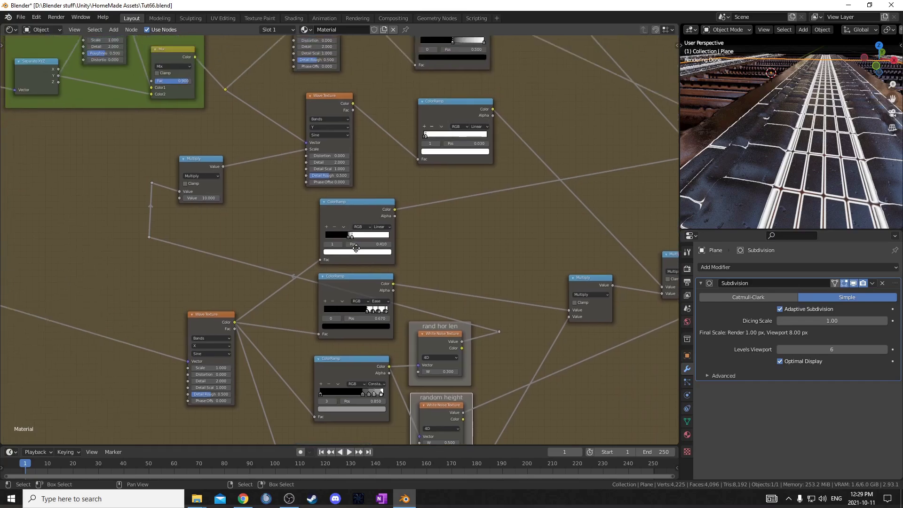
middle_drag(427, 111, 391, 221)
scroll(376, 218, up, 4)
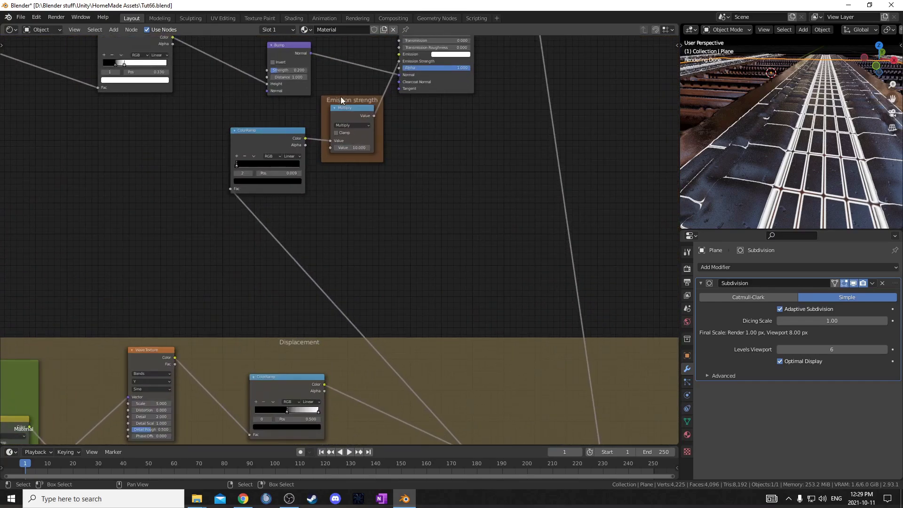
- Group the nodes of the upper rusty shader in a frame labelled "Metal texture"
scroll(343, 109, down, 4)
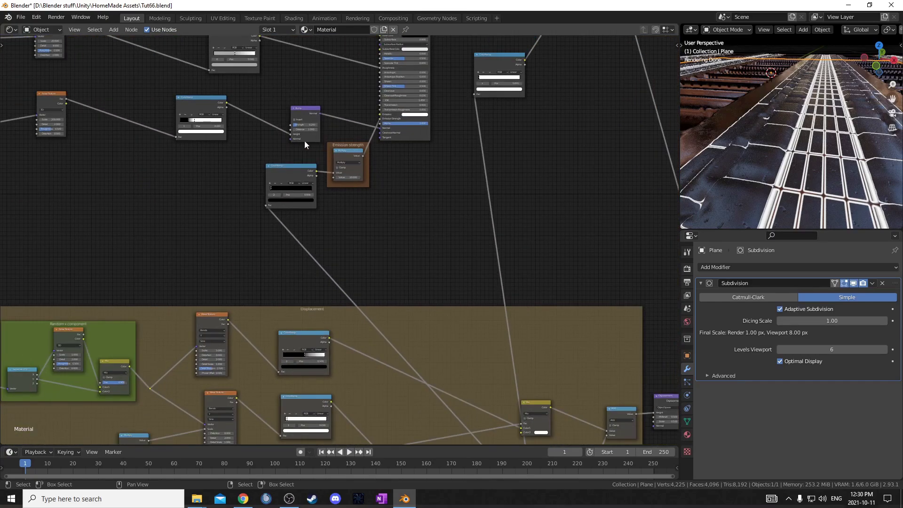
drag(103, 82, 475, 175)
key(ctrl+j)
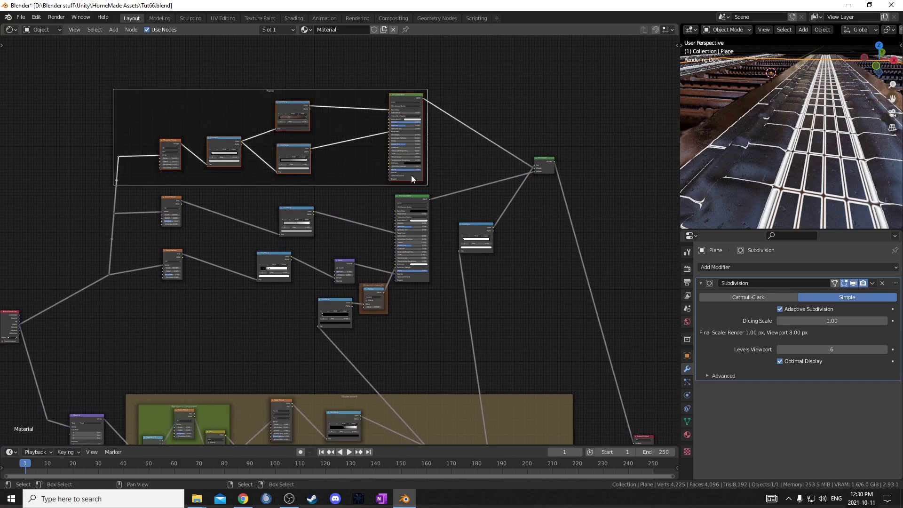
scroll(385, 160, up, 2)
key(F2)
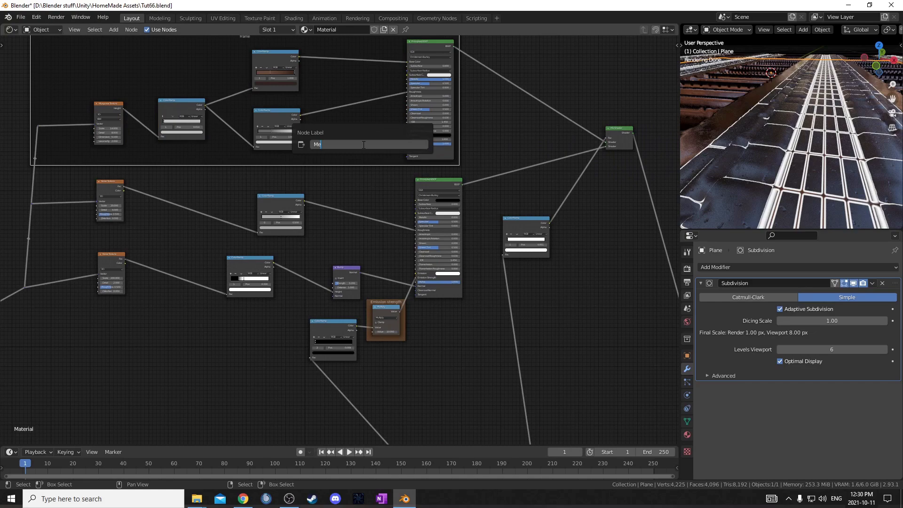
key(Return)
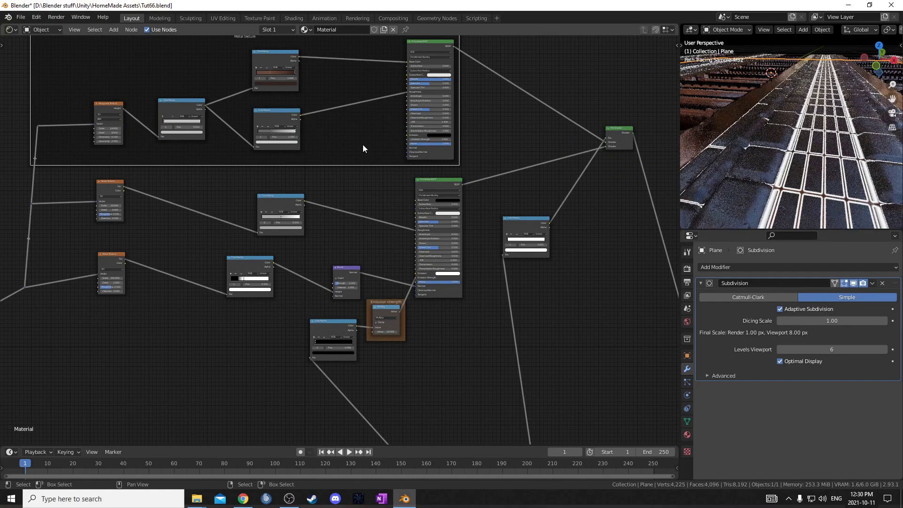
- Group the lower Principled BSDF with its noise, ramp and bump nodes in a frame labelled "Rubber texture"
scroll(295, 184, down, 1)
drag(72, 193, 440, 281)
key(ctrl+j)
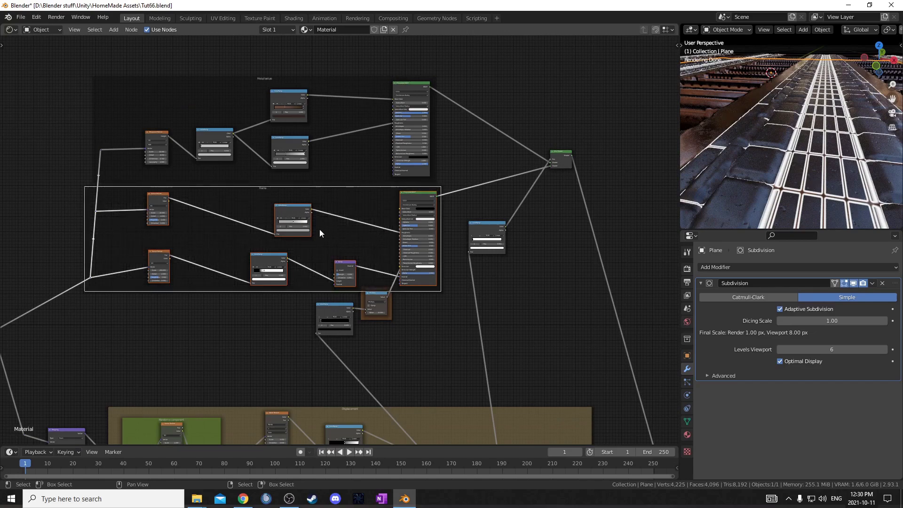
key(F2)
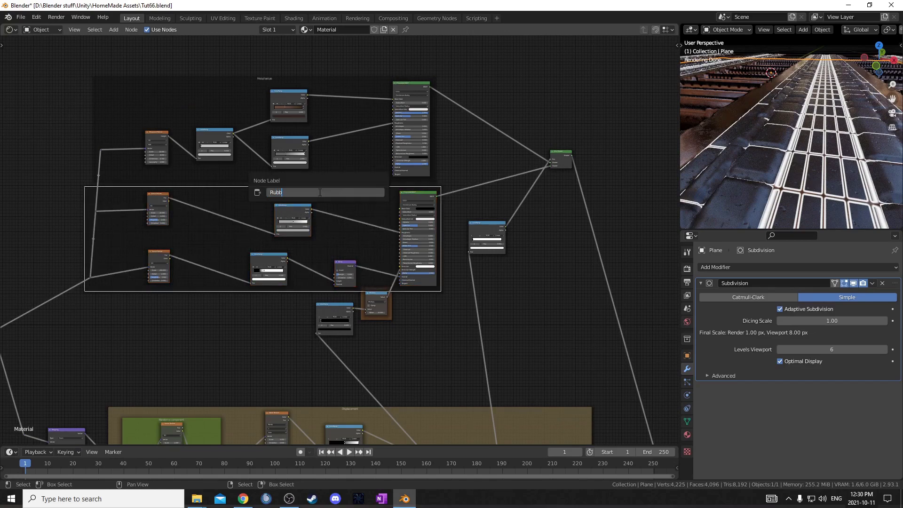
text(Rubber texture)
key(Return)
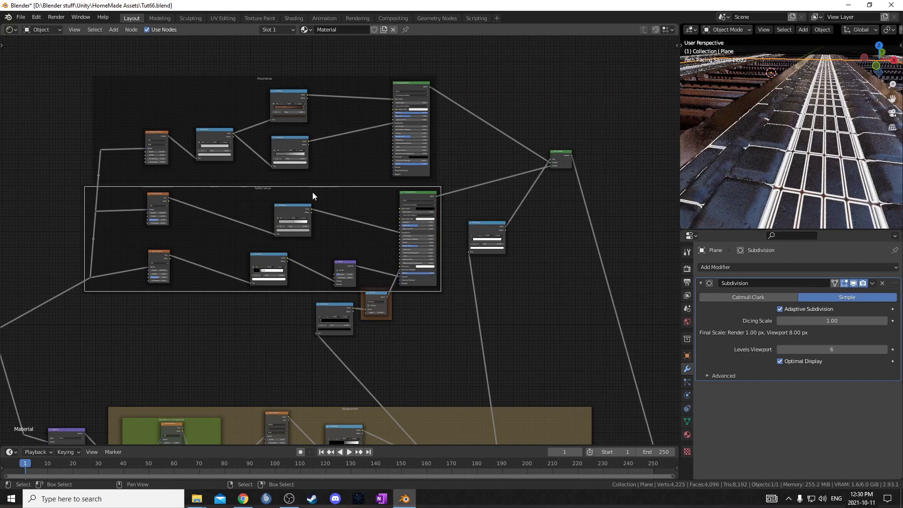
- Detach the reroute points of the texture coordinate links from the metal and rubber frames
scroll(103, 255, up, 4)
scroll(104, 249, down, 4)
middle_drag(106, 243, 174, 236)
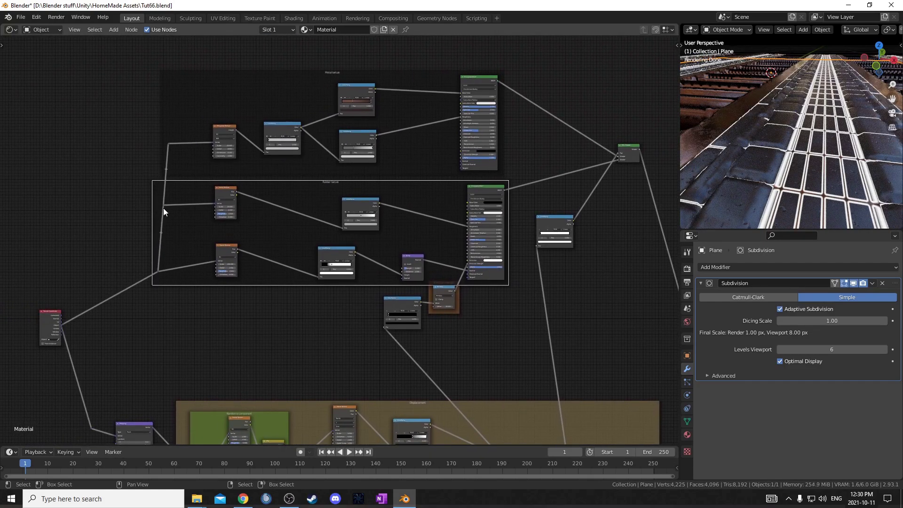
click(164, 204)
shift+click(158, 270)
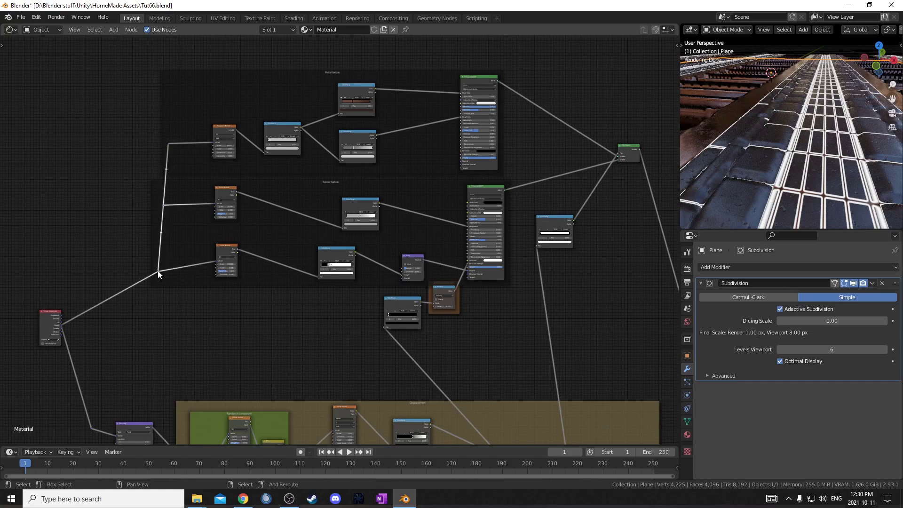
scroll(187, 271, up, 3)
middle_drag(181, 240, 230, 220)
key(alt+p)
drag(154, 99, 215, 139)
- Save the Blender file
scroll(290, 182, down, 1)
scroll(380, 218, down, 2)
key(ctrl+s)
- Enable a custom colour on the "Rubber texture" and "Metal texture" frames
scroll(416, 244, up, 2)
click(417, 244)
key(n)
click(595, 99)
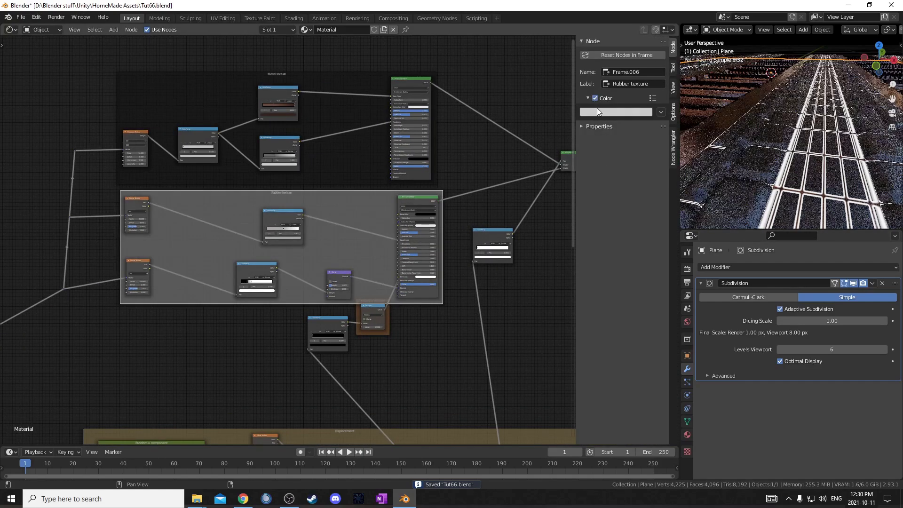
click(342, 148)
click(595, 98)
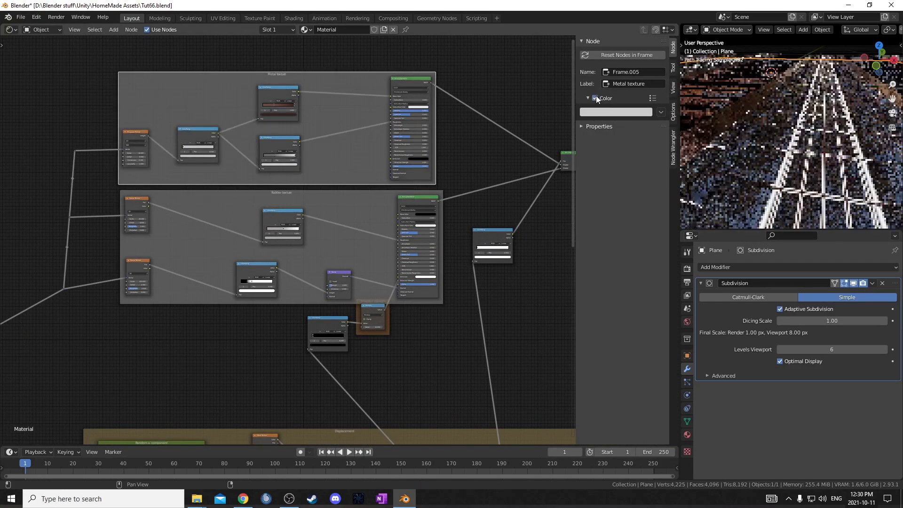
- Tint the "Metal texture" frame a yellowish brown
click(599, 113)
click(625, 154)
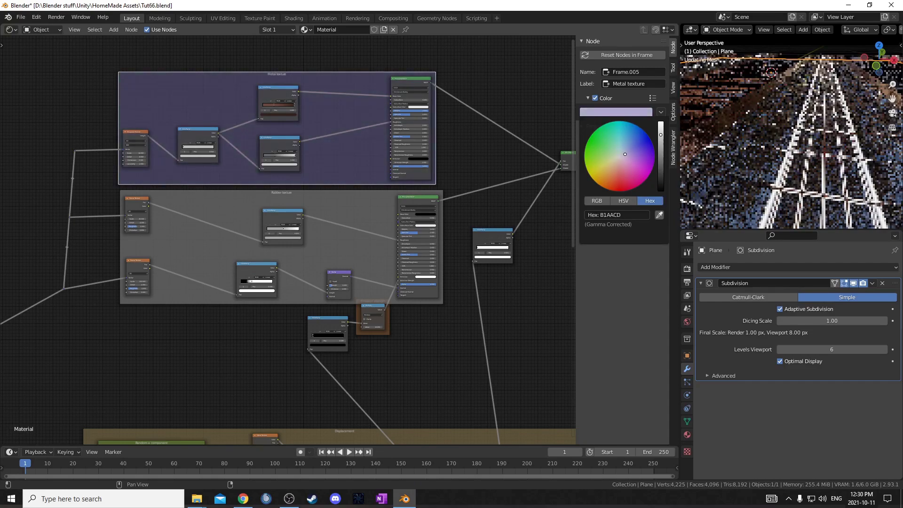
scroll(71, 358, down, 4)
middle_drag(400, 301, 359, 308)
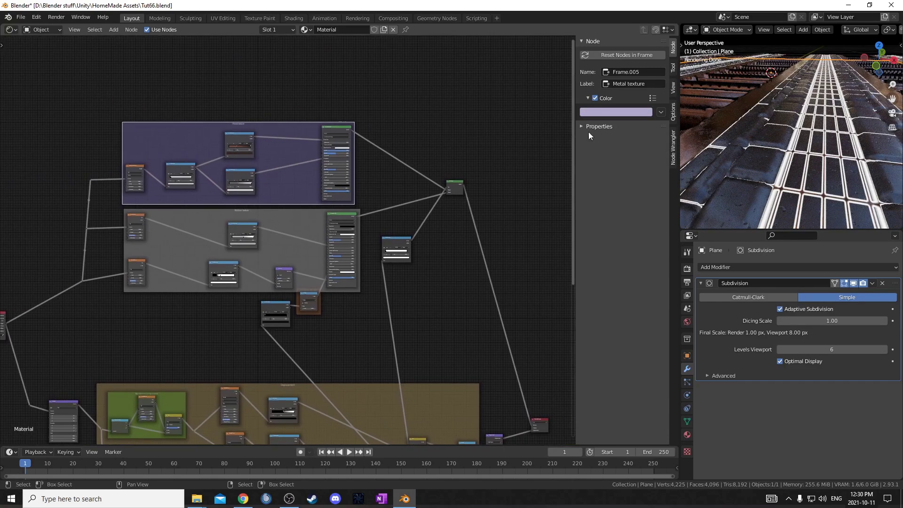
click(639, 109)
drag(628, 148, 610, 166)
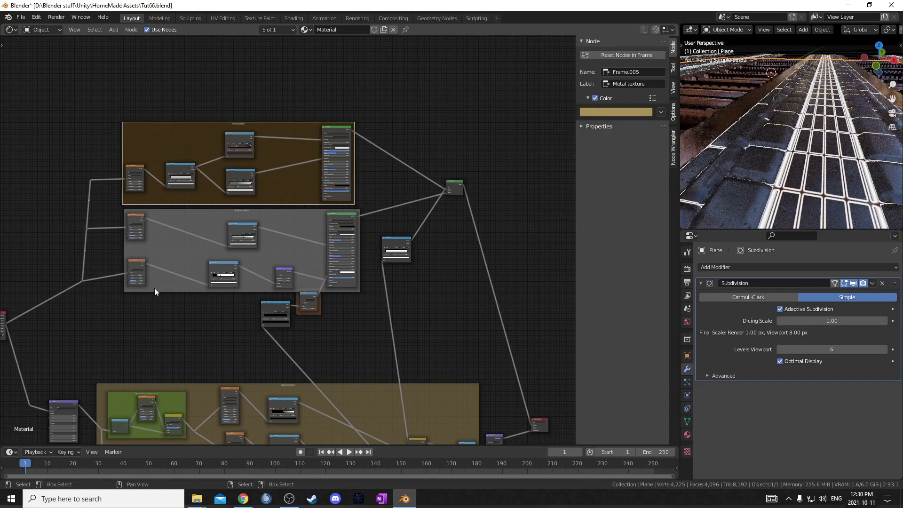
- Darken the "Rubber texture" frame's colour to dark grey and save the Blender file
click(274, 250)
click(617, 112)
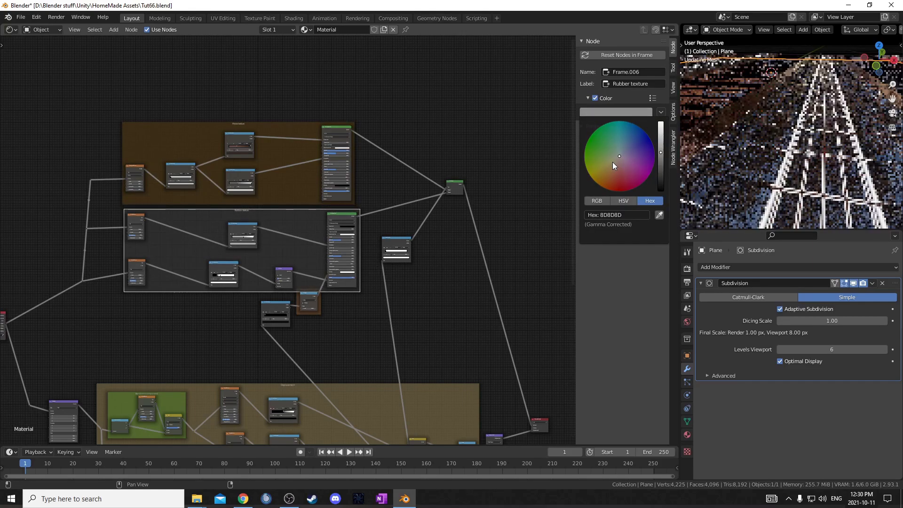
scroll(296, 281, up, 2)
middle_drag(401, 297, 405, 238)
key(ctrl+s)
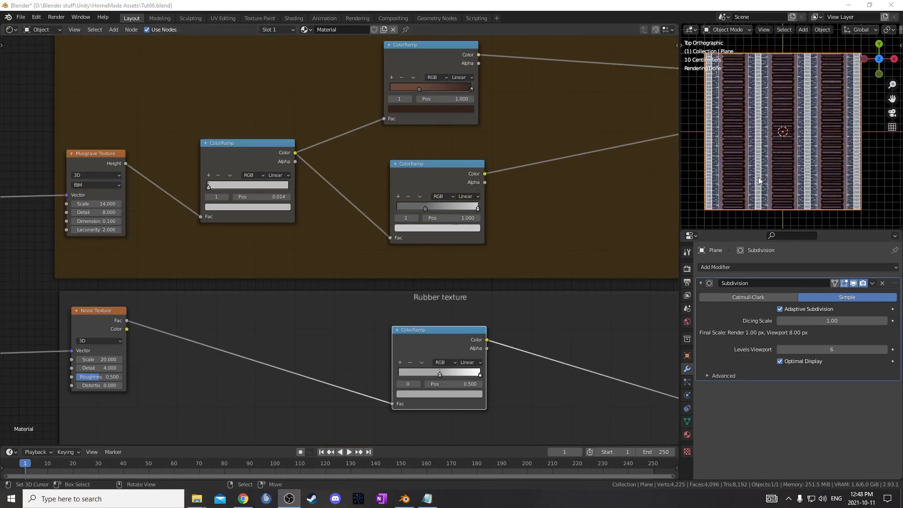
- Look over the ColorRamp nodes in the "Metal texture" and "Rubber texture" frames
middle_drag(229, 162, 419, 162)
drag(427, 160, 425, 151)
middle_drag(426, 155, 236, 170)
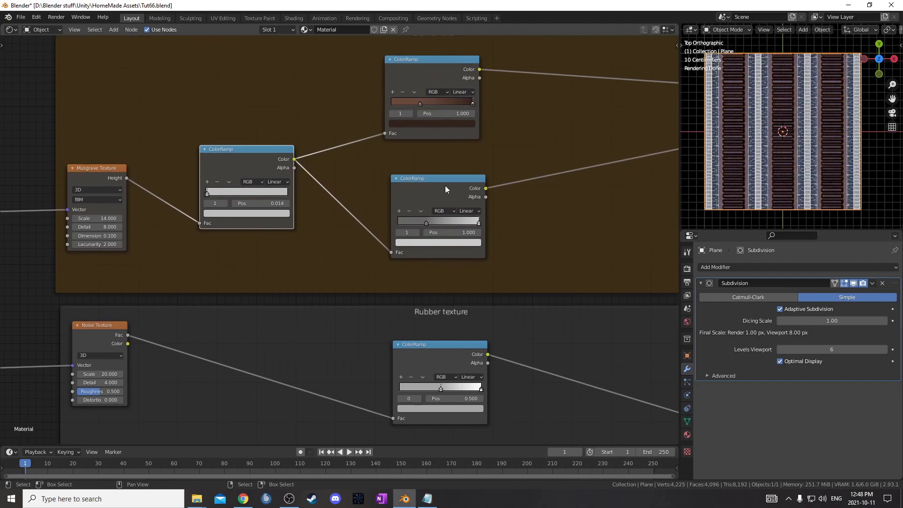
middle_drag(478, 187, 509, 189)
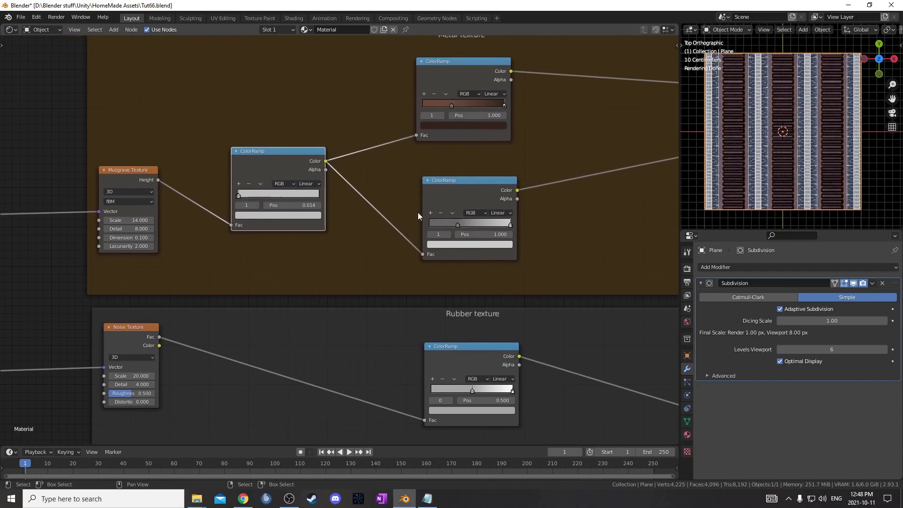
scroll(385, 208, up, 4)
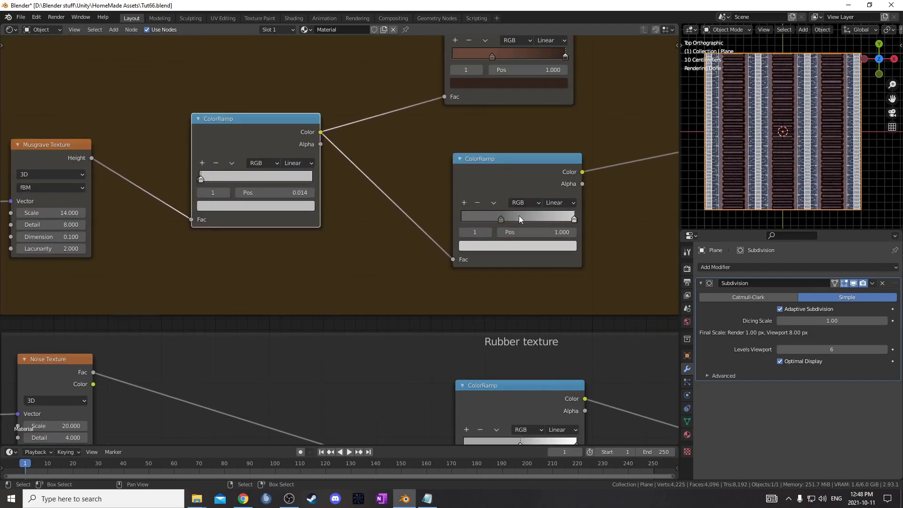
scroll(526, 161, down, 2)
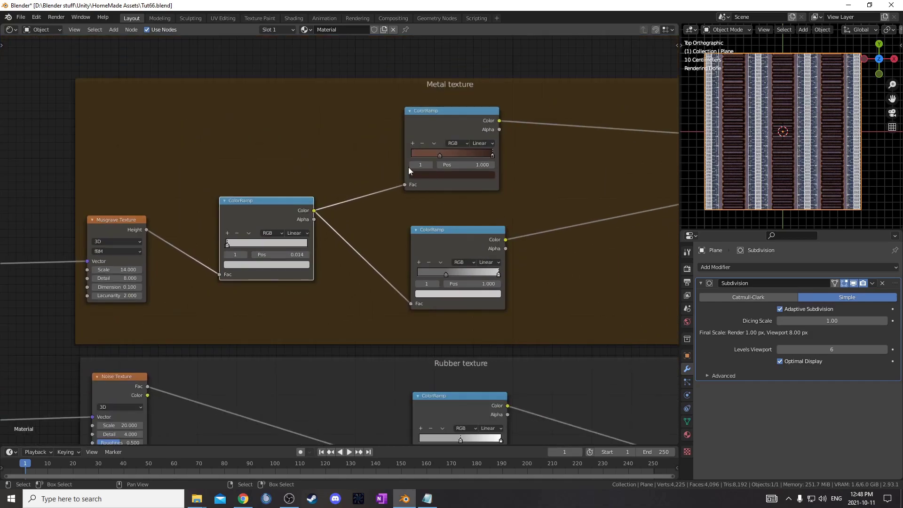
click(438, 117)
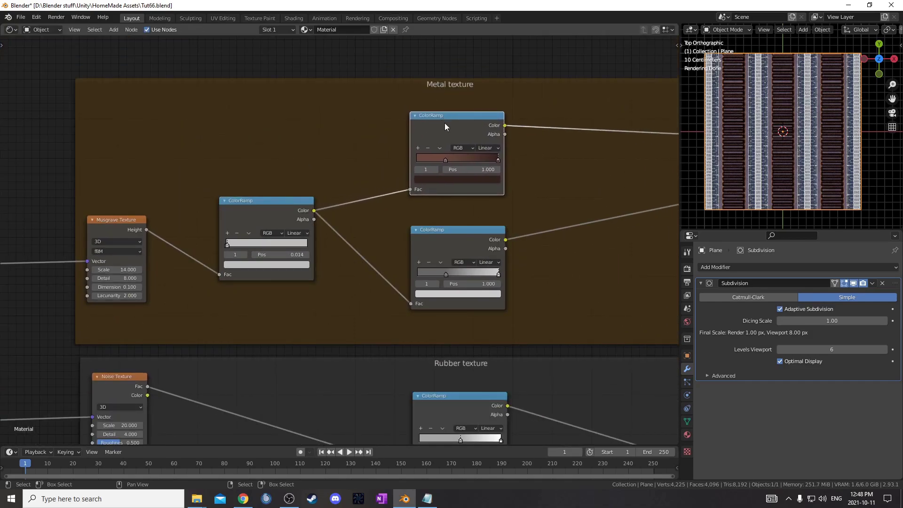
scroll(489, 190, up, 1)
scroll(460, 141, down, 2)
shift+scroll(467, 300, down, 8)
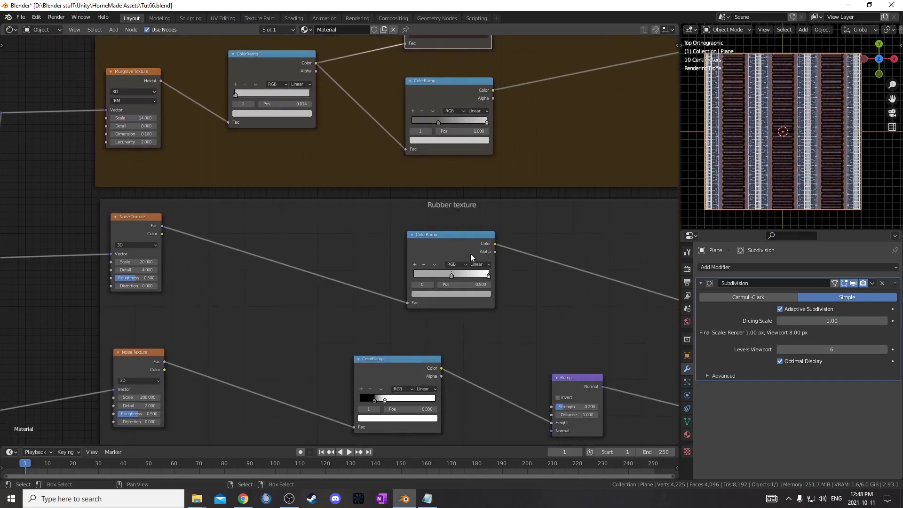
shift+scroll(483, 217, down, 6)
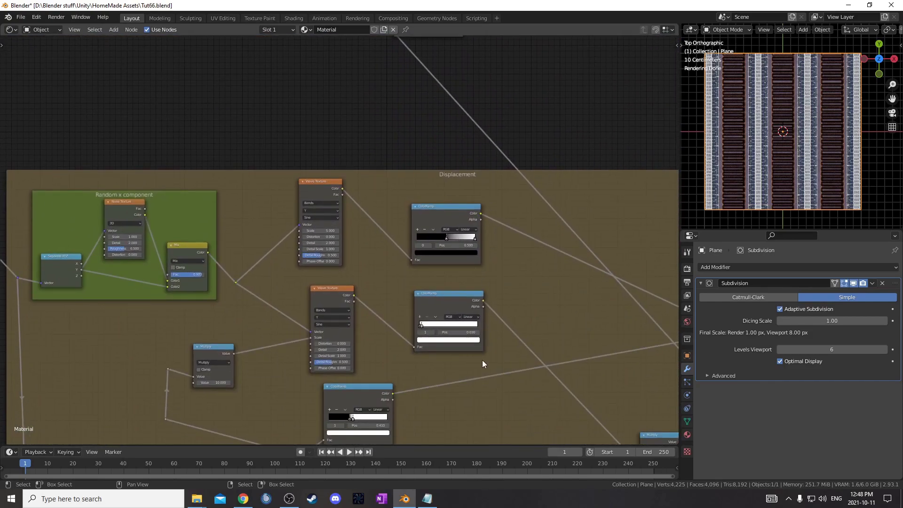
- Examine the wave texture and ColorRamp nodes in the "Displacement" frame and return to the metal nodes
middle_drag(484, 359, 561, 203)
scroll(439, 321, up, 4)
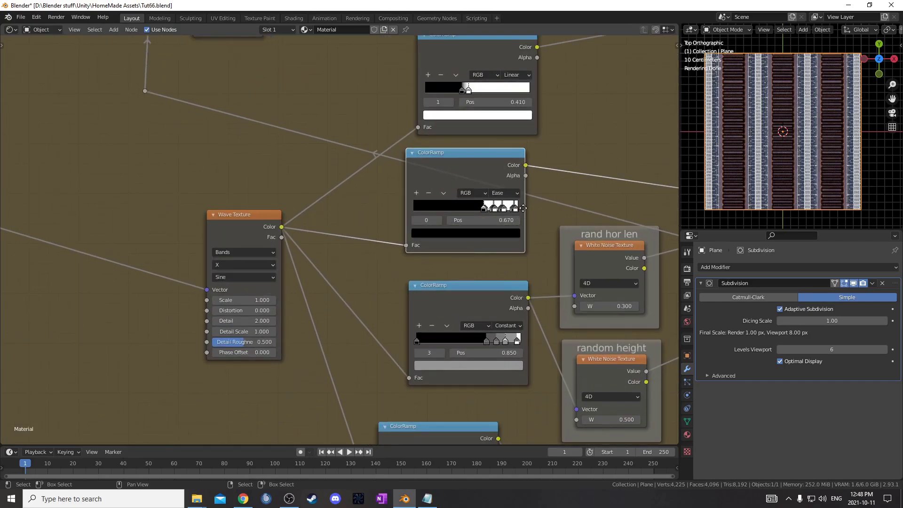
middle_drag(527, 210, 462, 207)
drag(418, 174, 421, 186)
middle_drag(470, 381, 442, 300)
scroll(442, 300, down, 5)
drag(362, 314, 365, 304)
middle_drag(390, 338, 381, 239)
scroll(381, 239, down, 3)
drag(350, 315, 351, 318)
middle_drag(524, 158, 492, 329)
middle_drag(442, 188, 497, 318)
middle_drag(425, 112, 502, 306)
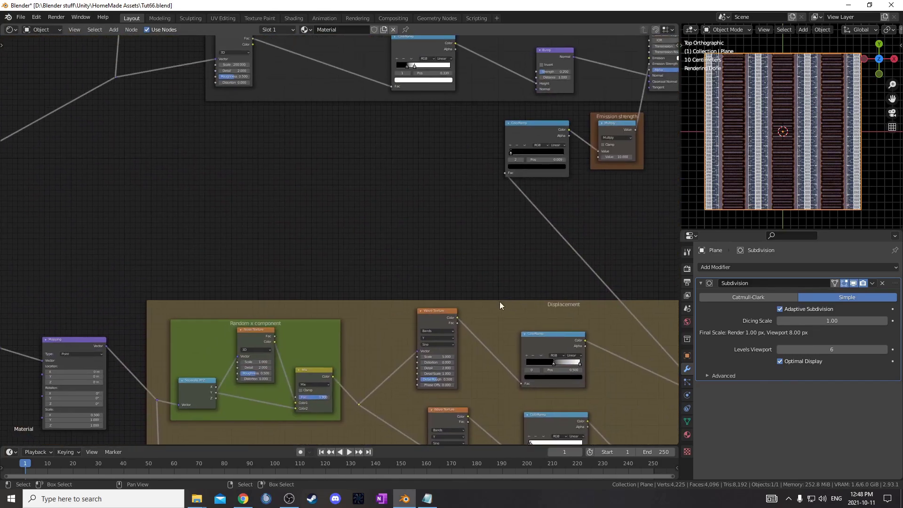
middle_drag(411, 199, 442, 346)
- Set From Max to 0.014 on the Map Range node fed by the metal Musgrave Texture
scroll(442, 346, up, 5)
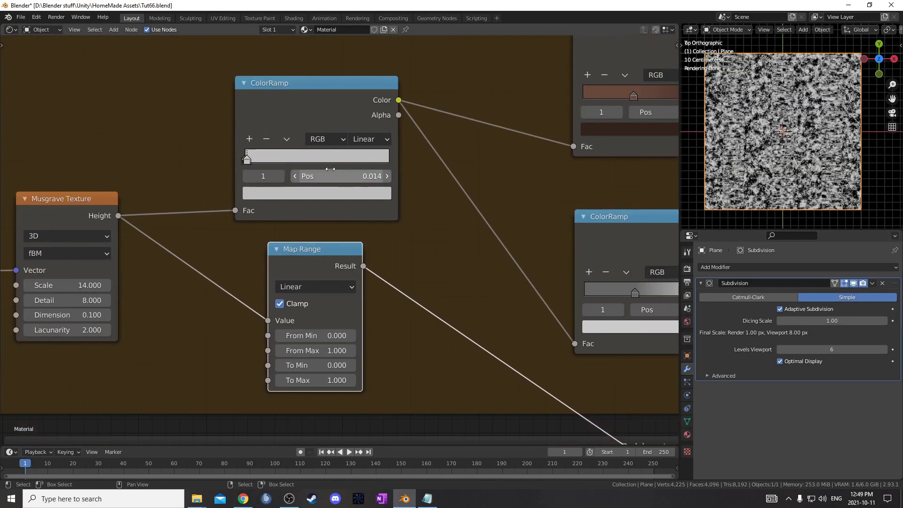
key(ctrl+z)
scroll(318, 270, up, 2)
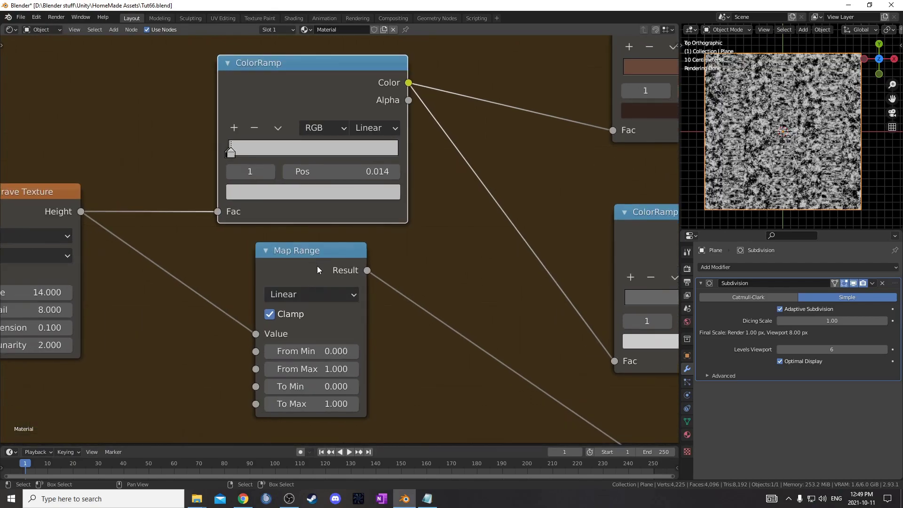
middle_drag(343, 248, 392, 220)
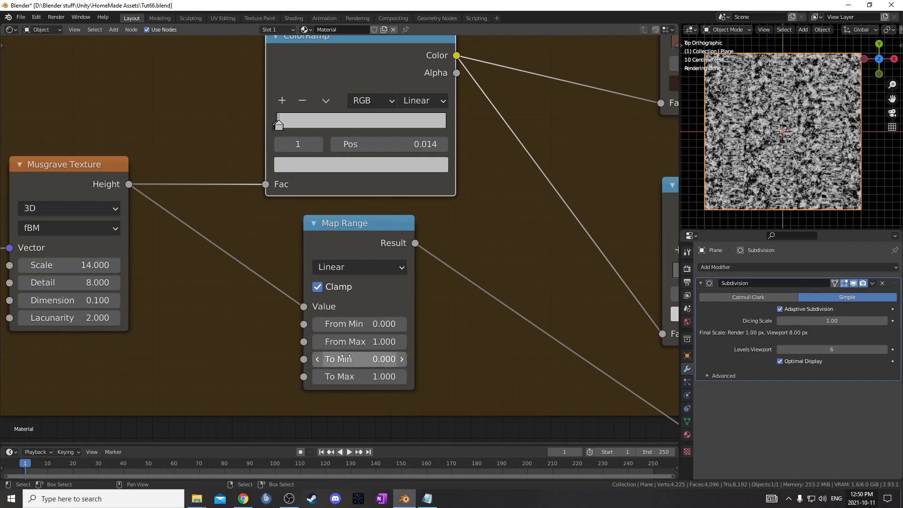
click(347, 342)
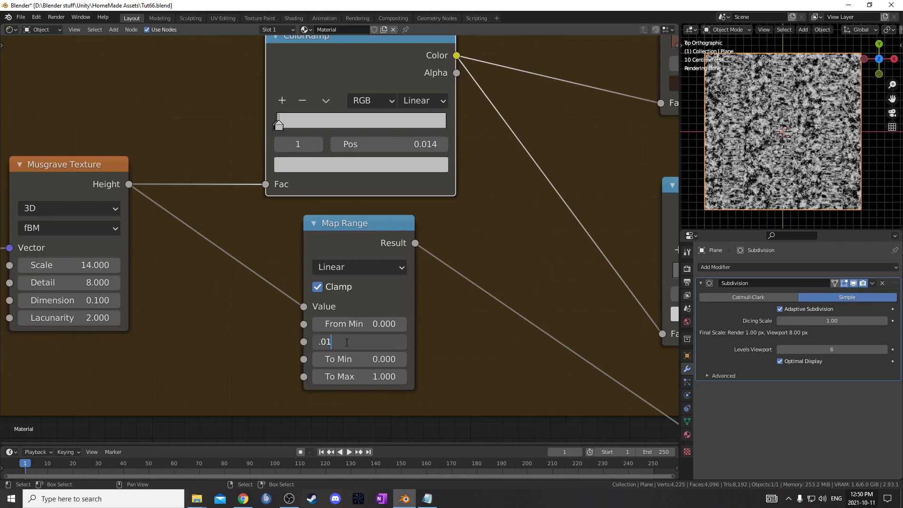
text(.014)
key(Return)
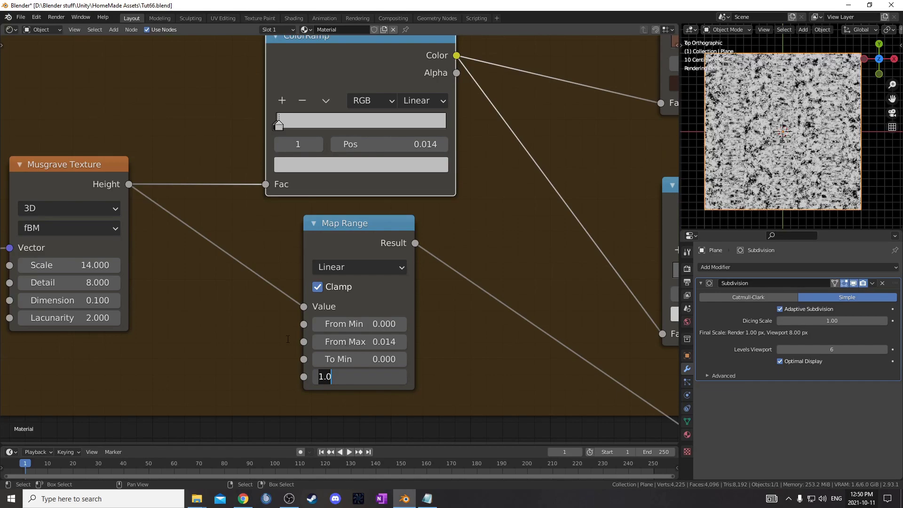
- Set the Map Range's To Max to 0.521, matching the ColorRamp's end-stop value, and preview both nodes for comparison
click(338, 168)
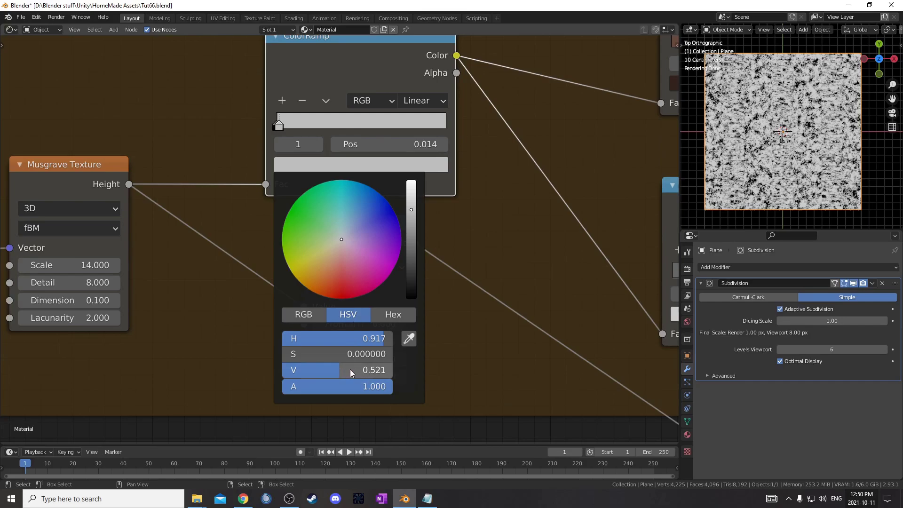
click(364, 376)
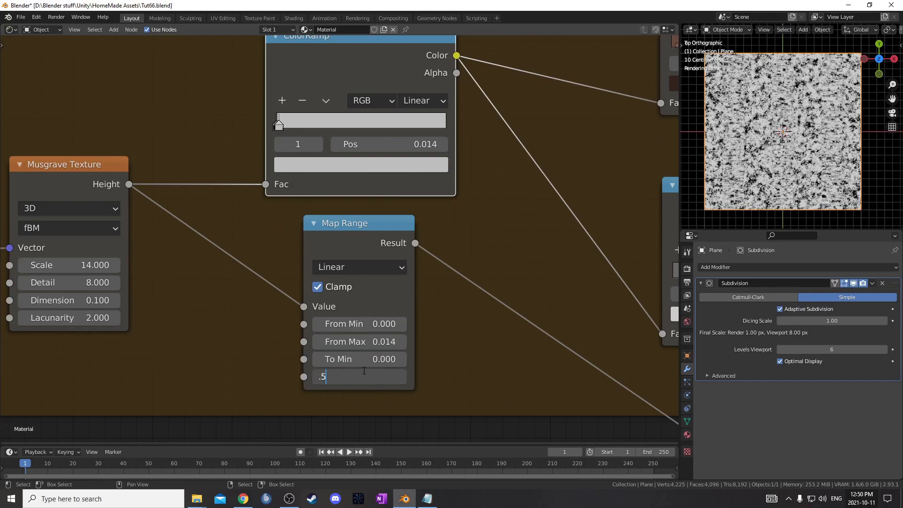
text(.521)
key(Return)
scroll(410, 290, down, 2)
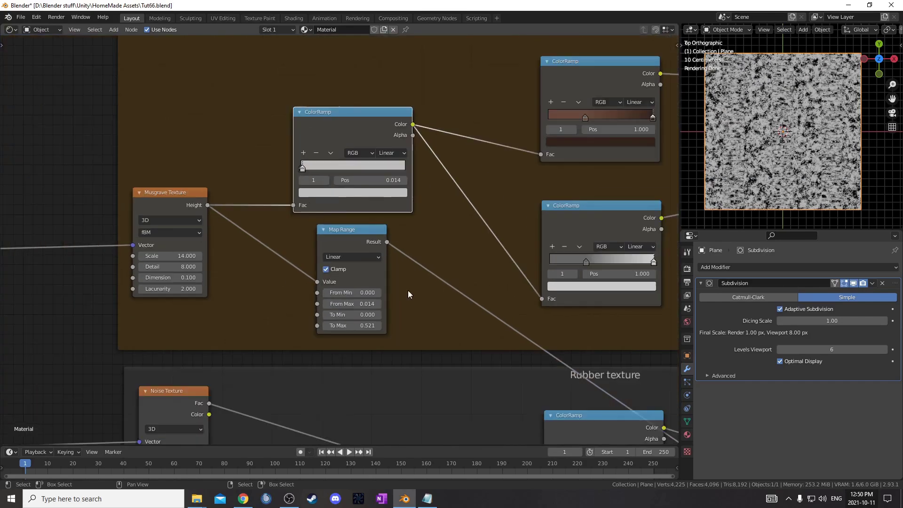
ctrl+shift+click(385, 208)
ctrl+shift+click(361, 244)
- Connect the Map Range result to the Fac of both following metal ColorRamps and delete the ColorRamp it replaces
middle_drag(427, 231, 366, 288)
scroll(366, 288, up, 4)
drag(311, 305, 520, 184)
drag(310, 304, 522, 381)
click(295, 149)
key(Delete)
scroll(422, 289, down, 3)
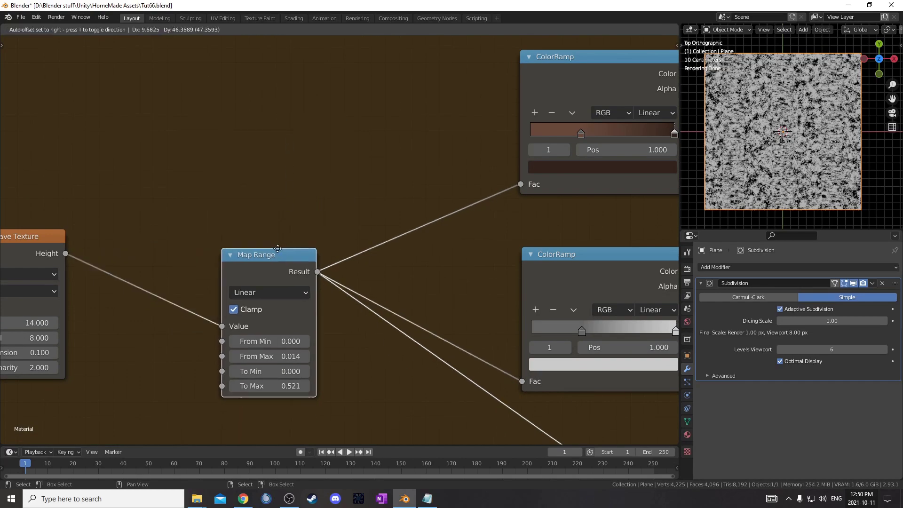
- Duplicate the Map Range beside the metal roughness ColorRamp and feed its Value from the first Map Range's Result
middle_drag(421, 289, 224, 170)
drag(343, 134, 361, 129)
scroll(200, 176, up, 5)
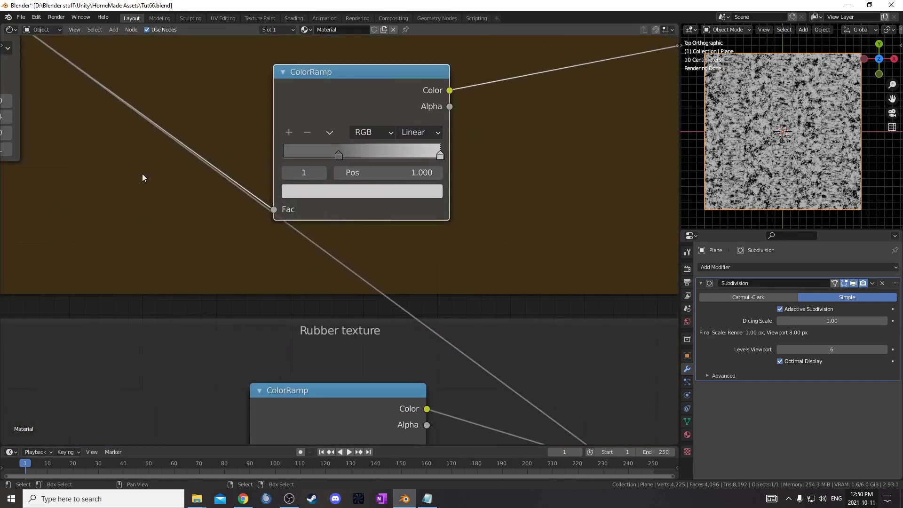
scroll(89, 134, down, 4)
click(77, 78)
key(shift+d)
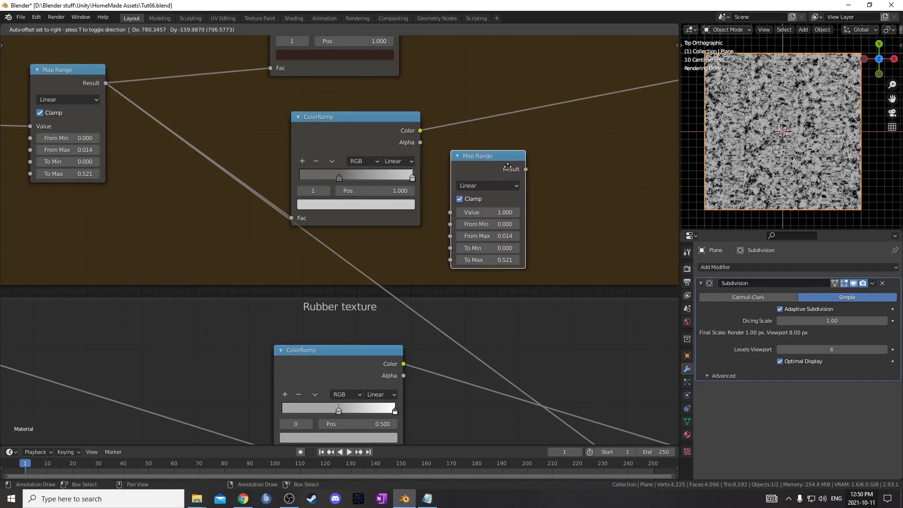
click(509, 171)
drag(106, 83, 455, 212)
- Set the duplicated Map Range's From Max to 1 and To Max to 0.604, matching the roughness ColorRamp's end stop
scroll(450, 220, up, 1)
middle_drag(374, 114, 418, 66)
scroll(419, 173, down, 2)
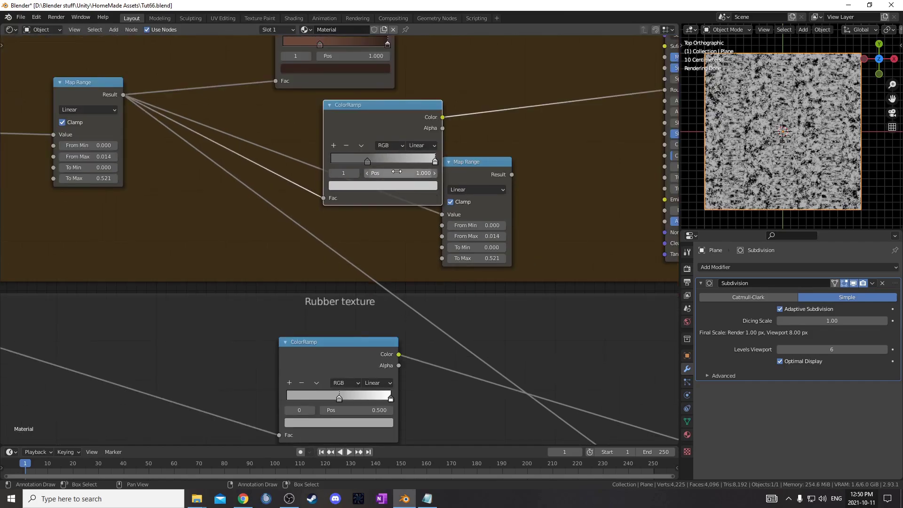
double_click(481, 235)
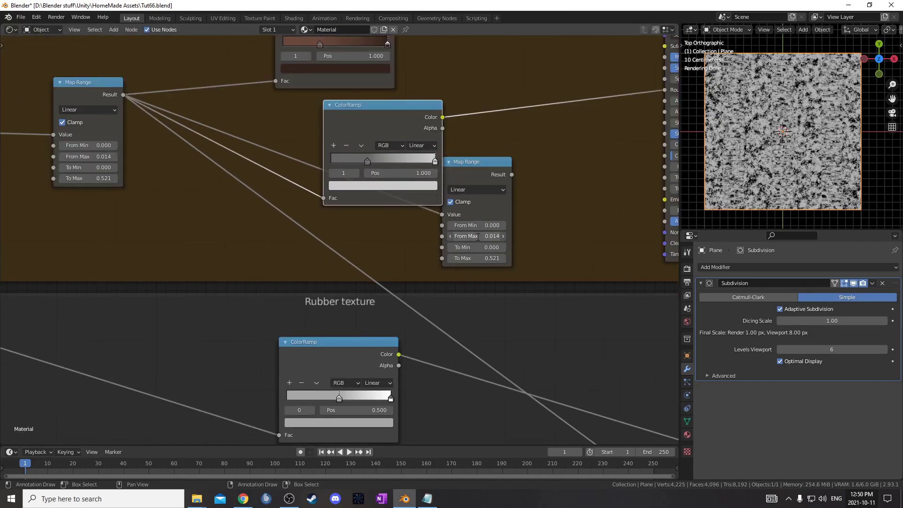
text(1)
key(Return)
scroll(480, 237, up, 1)
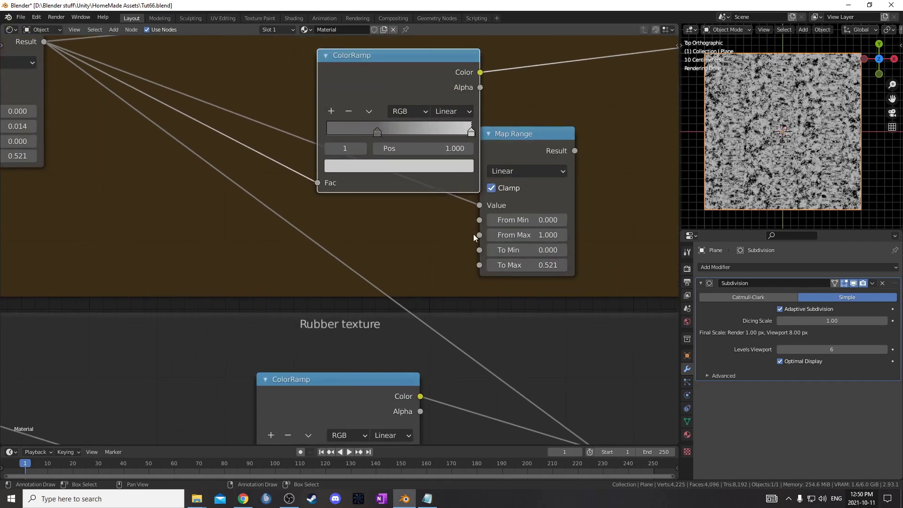
click(454, 164)
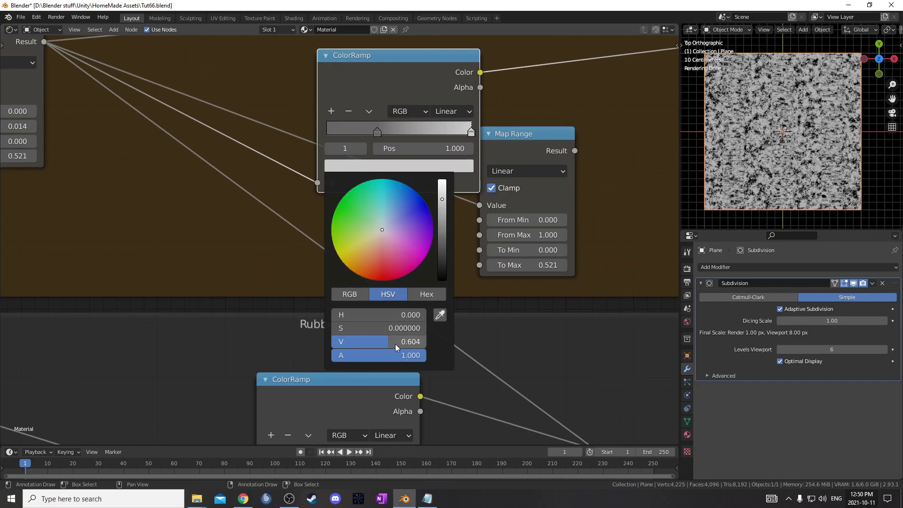
double_click(538, 263)
text(.604)
key(Return)
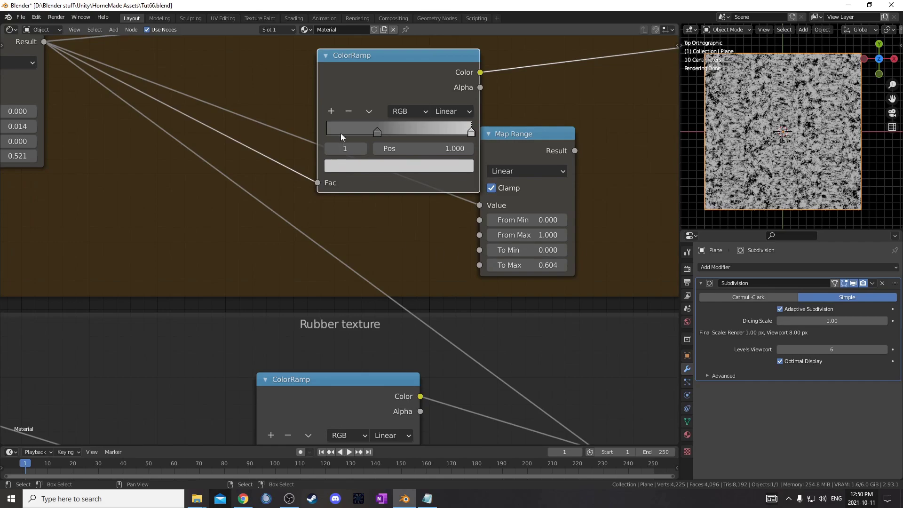
- Set the duplicated Map Range's From Min to 0.350 and To Min to 0.133 from the ramp's first stop, and preview its output
click(377, 131)
double_click(532, 221)
text(0.0)
key(Return)
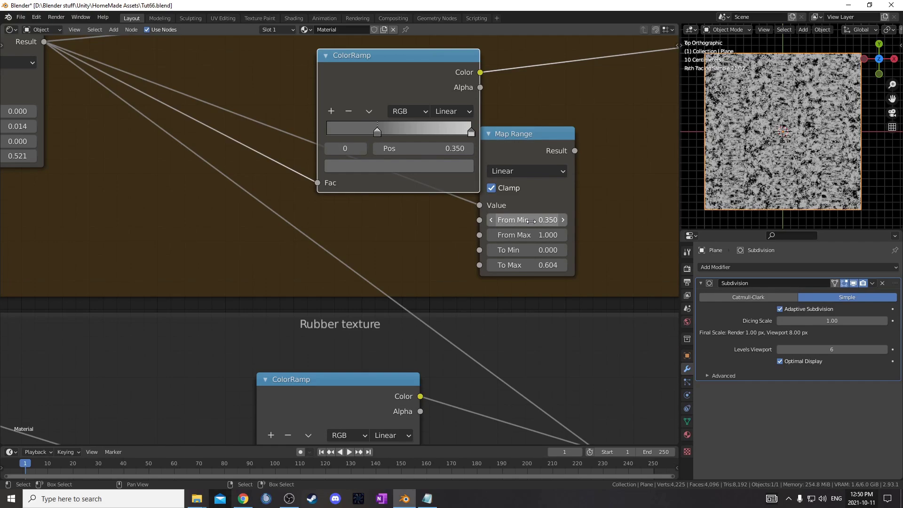
click(439, 164)
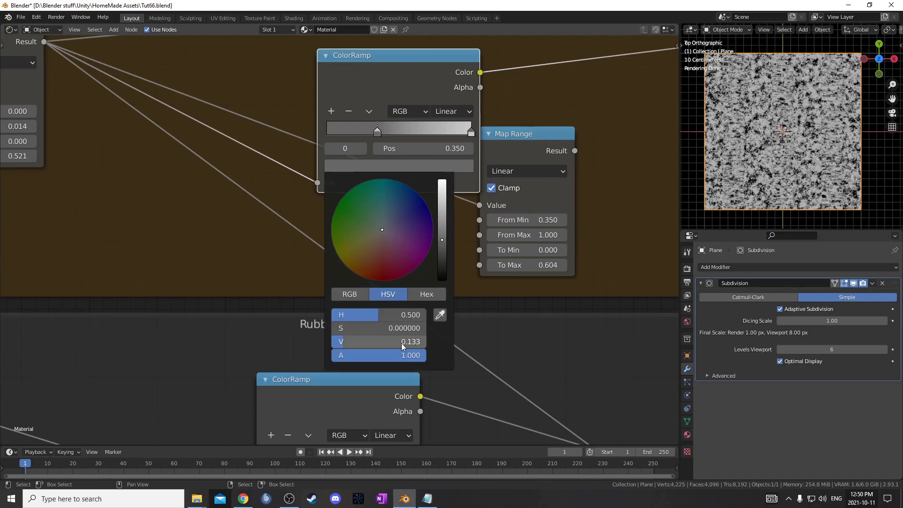
double_click(539, 250)
text(0.0)
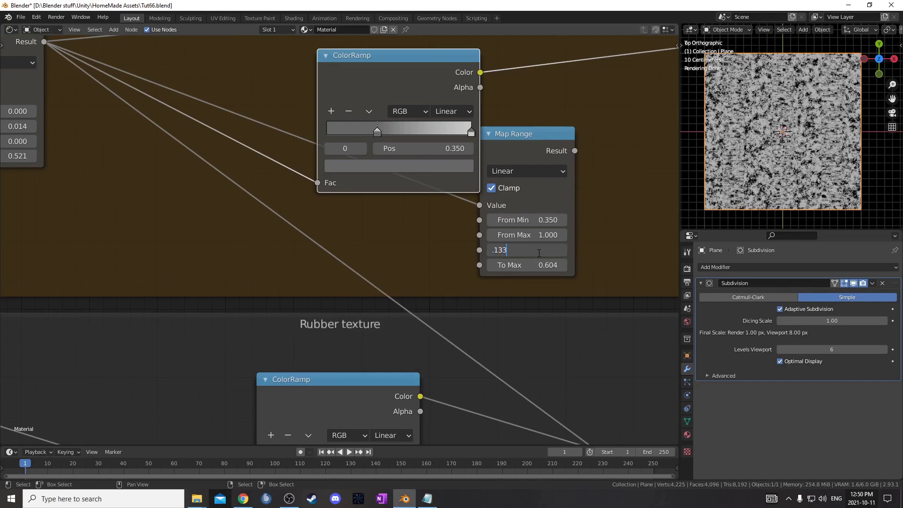
text(133)
key(Return)
scroll(504, 205, down, 3)
scroll(483, 174, up, 2)
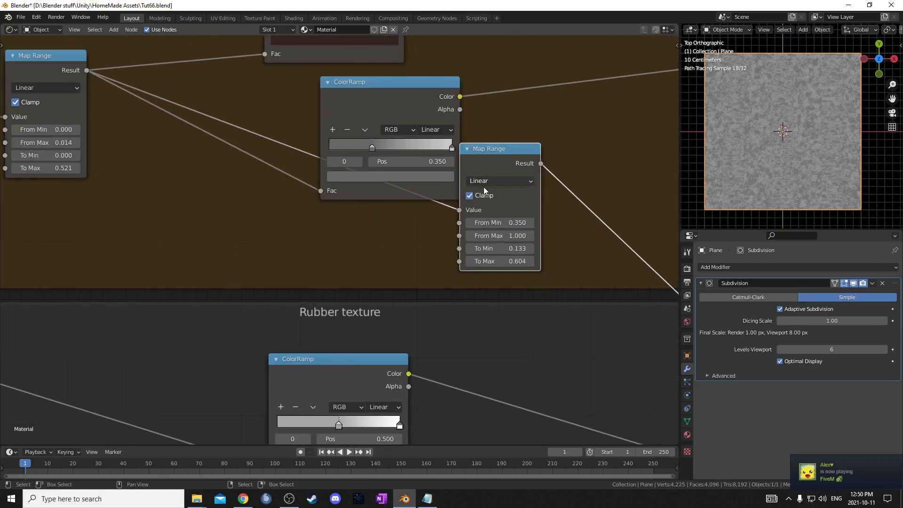
scroll(491, 197, down, 3)
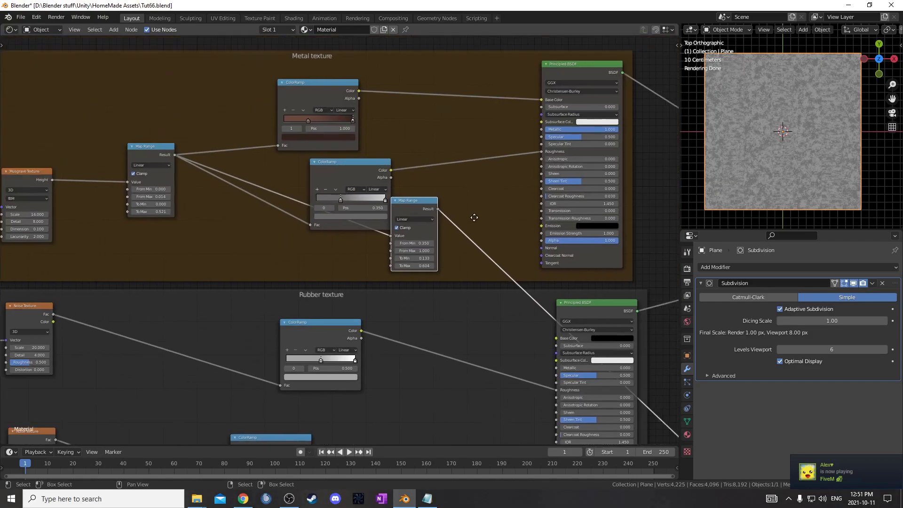
- Connect the second Map Range's Result to the metal shader's Roughness, delete the ColorRamp it replaces, and move the Map Range into its place
middle_drag(493, 207, 368, 254)
click(277, 213)
key(x)
drag(334, 250, 236, 226)
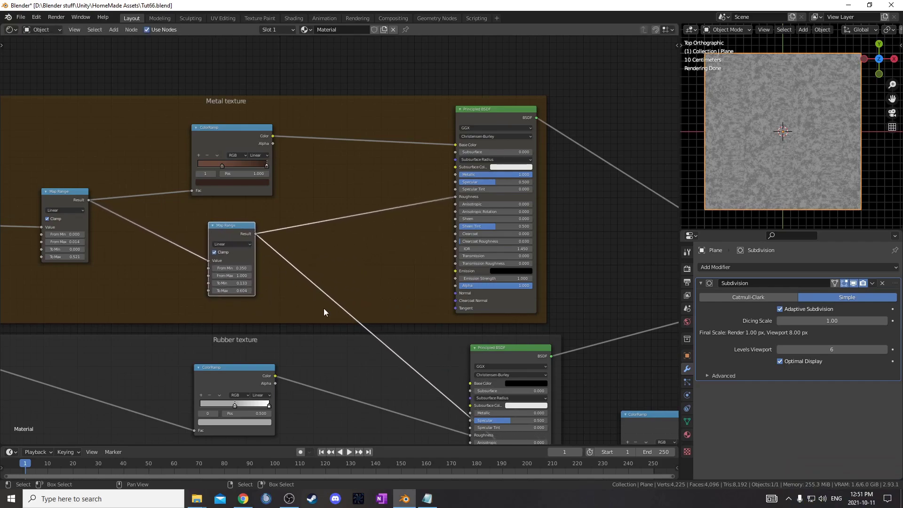
middle_drag(324, 311, 410, 251)
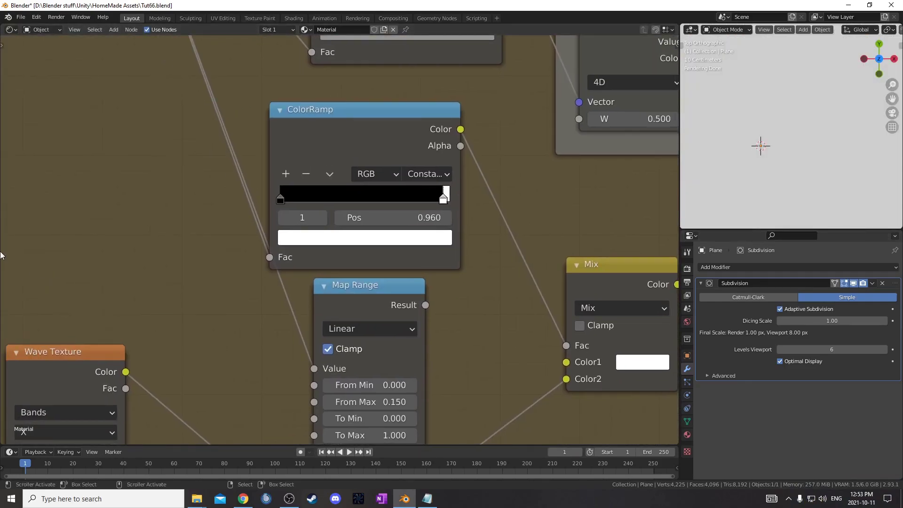
- Set From Min to 0.960 and From Max to 0.961 on the Map Range below the constant ColorRamp, matching the ramp's white stop
scroll(373, 204, down, 3)
drag(371, 176, 390, 160)
scroll(418, 176, down, 4)
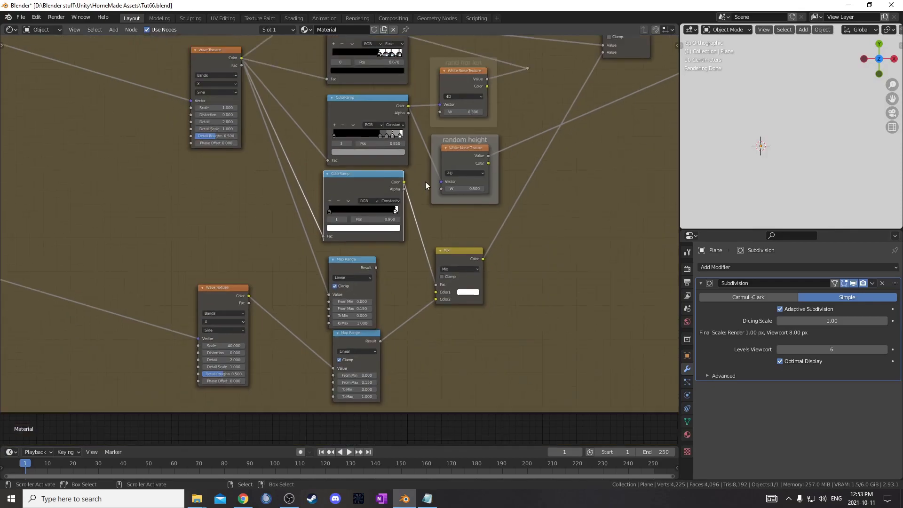
scroll(424, 202, up, 6)
middle_drag(487, 212, 478, 235)
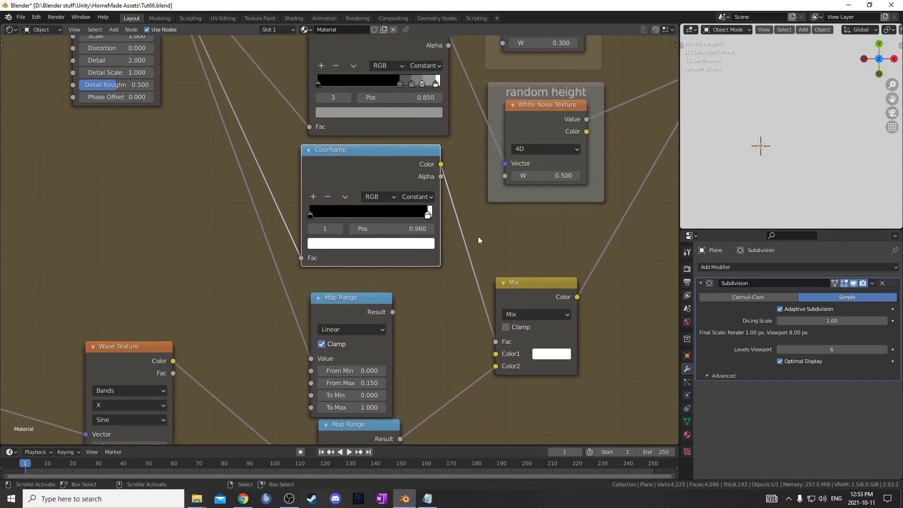
scroll(434, 240, up, 4)
middle_drag(415, 292, 404, 246)
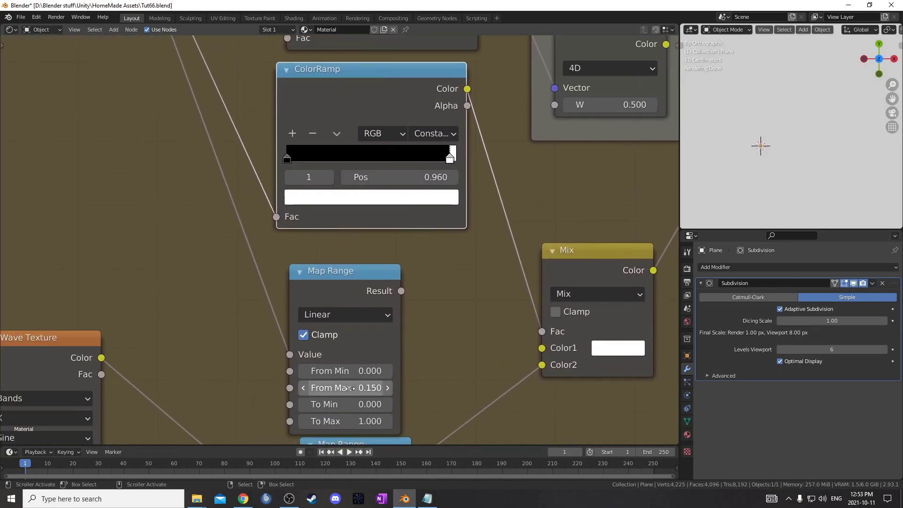
click(351, 372)
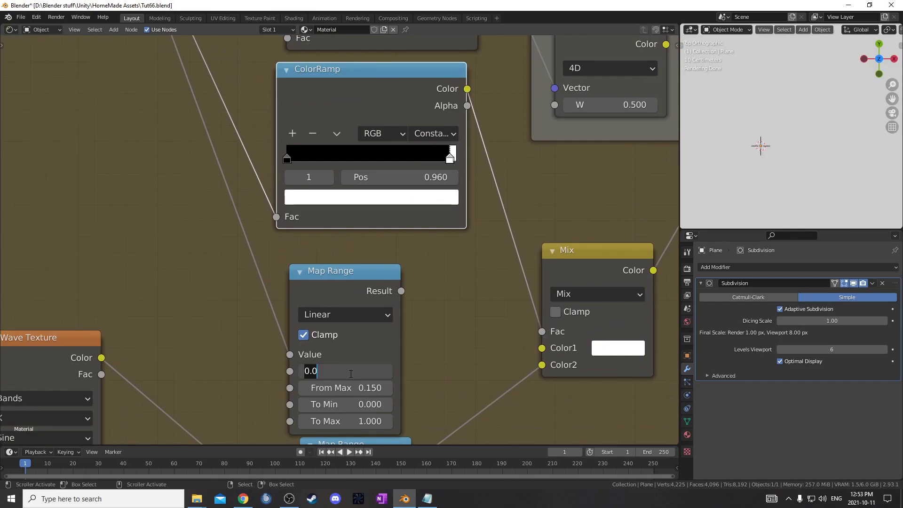
text(.96)
key(Tab)
text(.961)
key(Return)
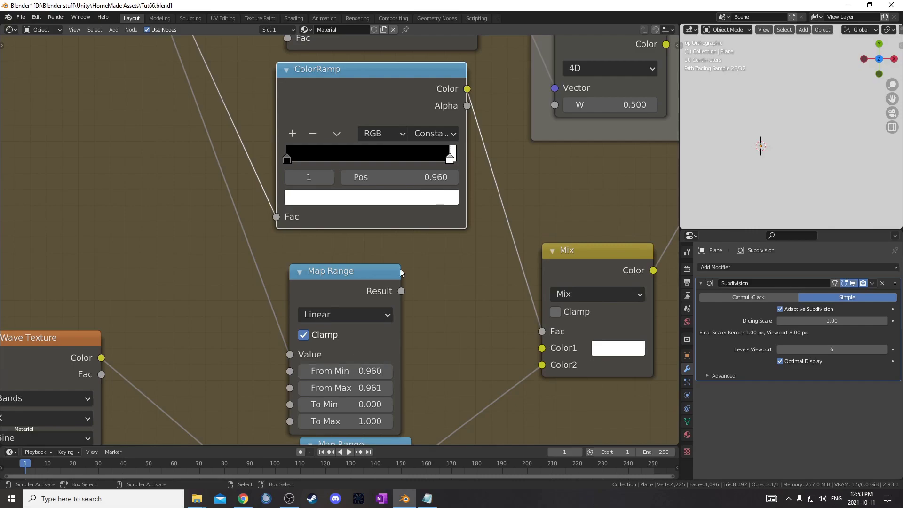
- Preview the Map Range's output and the constant ColorRamp's output to compare them
scroll(336, 242, down, 2)
ctrl+shift+click(345, 273)
ctrl+shift+click(377, 144)
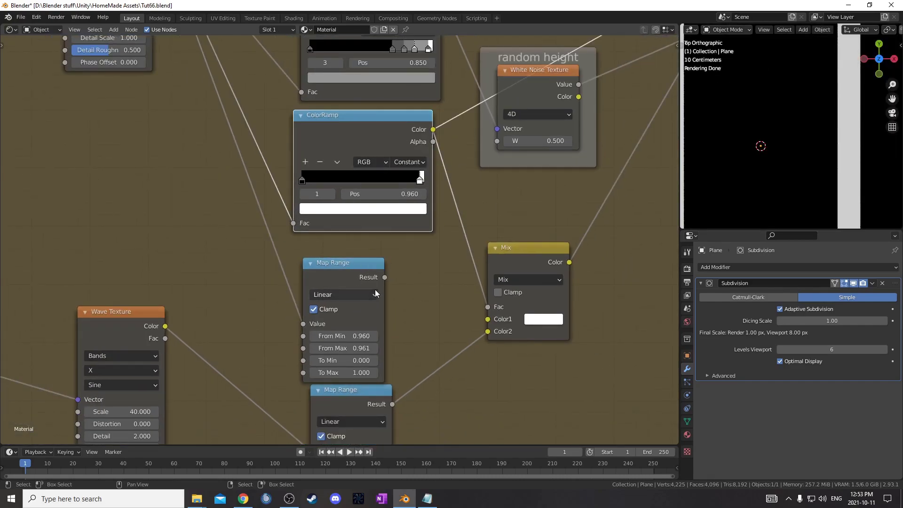
- Connect the Map Range's Result to the Mix node's Fac in place of the constant ColorRamp
middle_drag(370, 295, 331, 213)
drag(344, 211, 445, 240)
scroll(438, 236, down, 6)
middle_drag(395, 216, 418, 265)
click(350, 179)
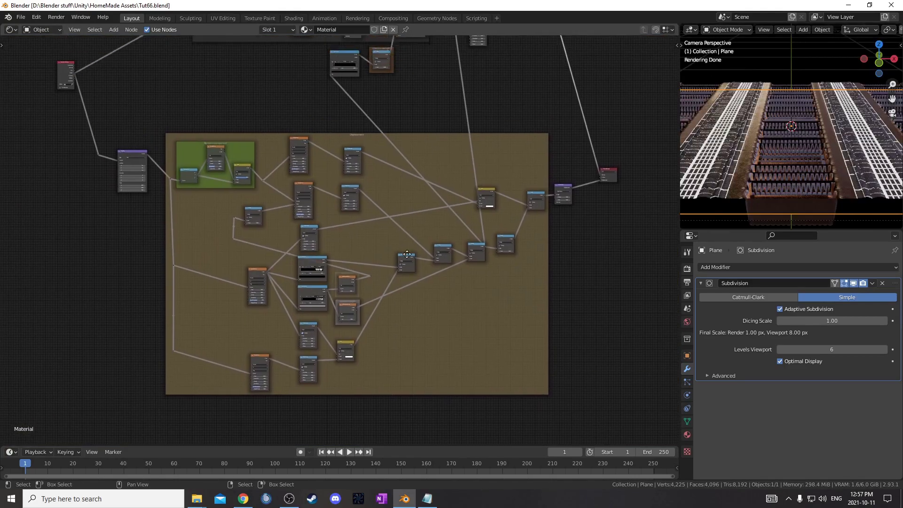
- Look over the complete node tree, from the metal and rubber frames to the displacement frame, alongside the rendered result
middle_drag(406, 254, 418, 302)
scroll(351, 270, down, 4)
middle_drag(426, 189, 441, 278)
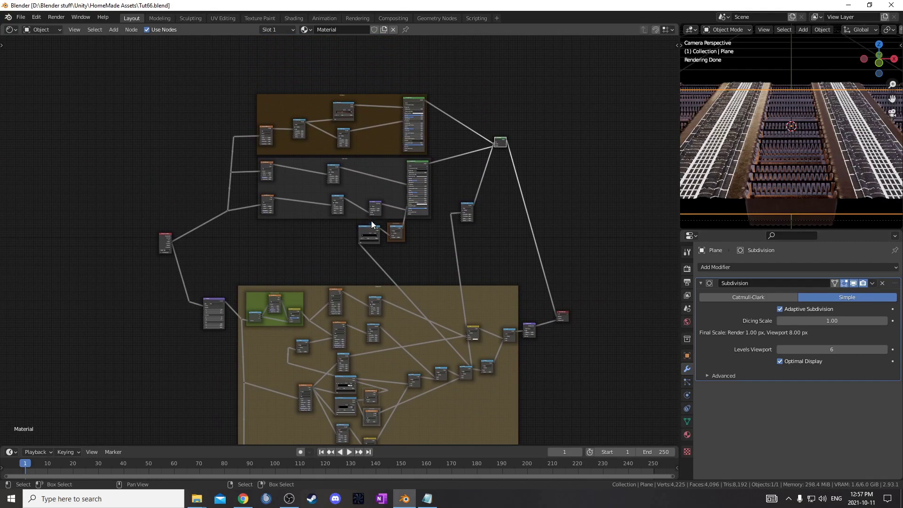
middle_drag(414, 311, 428, 295)
middle_drag(425, 346, 420, 329)
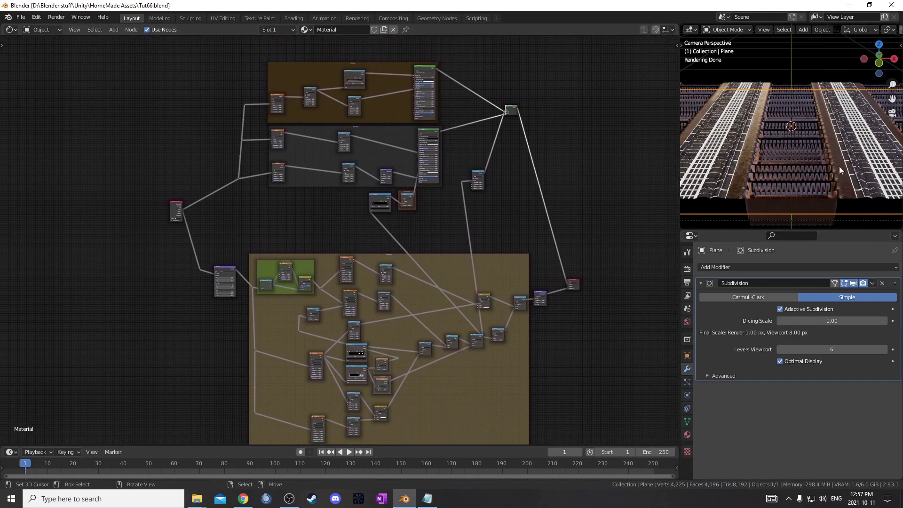
scroll(475, 268, down, 2)
middle_drag(492, 275, 494, 228)
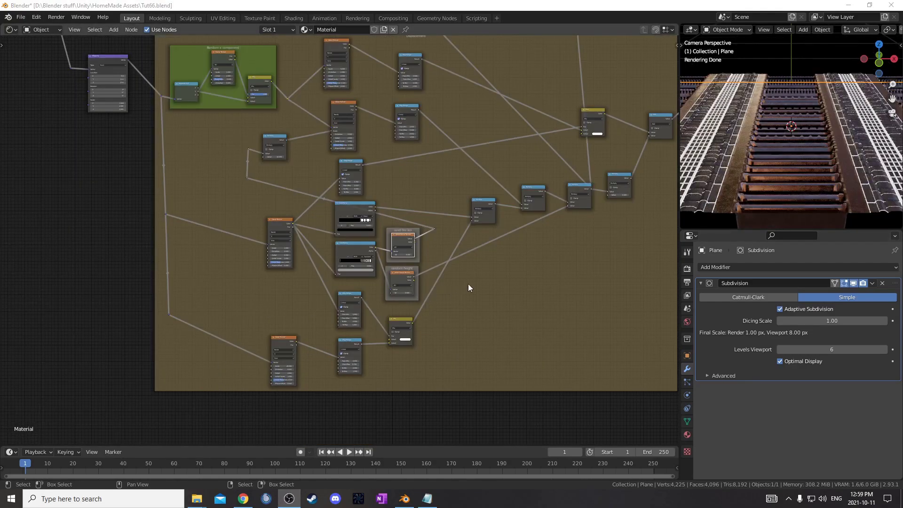
- Examine the displacement frame's nodes, including the rand hor len, random height and green frames, and how they link to the material shaders
middle_drag(469, 287, 466, 288)
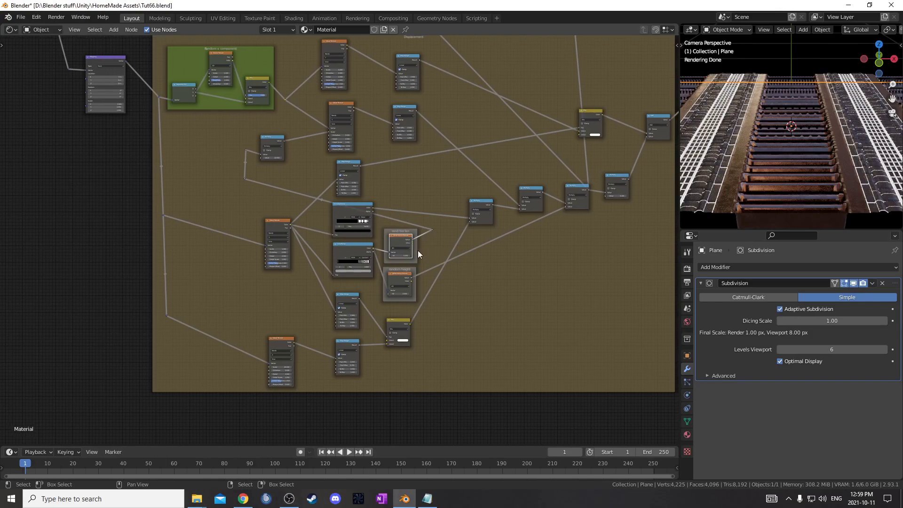
scroll(413, 250, up, 1)
scroll(427, 322, up, 2)
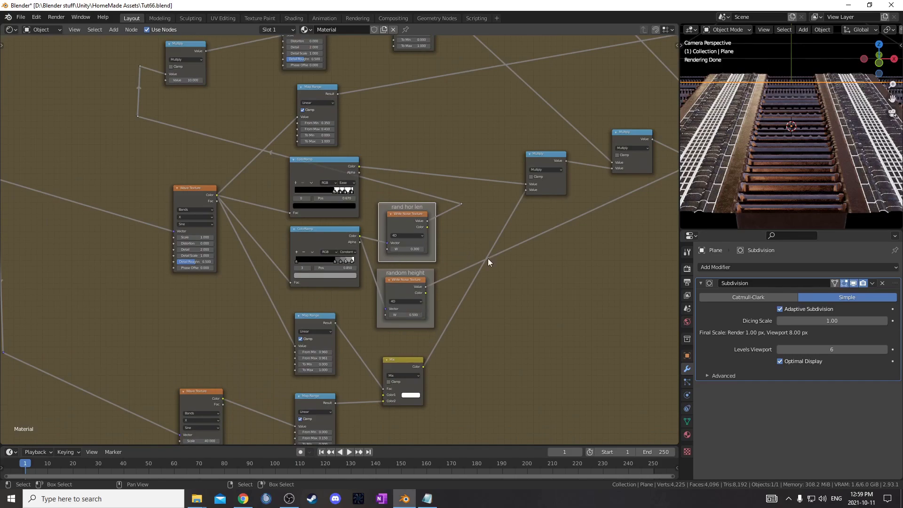
middle_drag(432, 298, 416, 326)
scroll(361, 230, up, 3)
scroll(421, 275, down, 3)
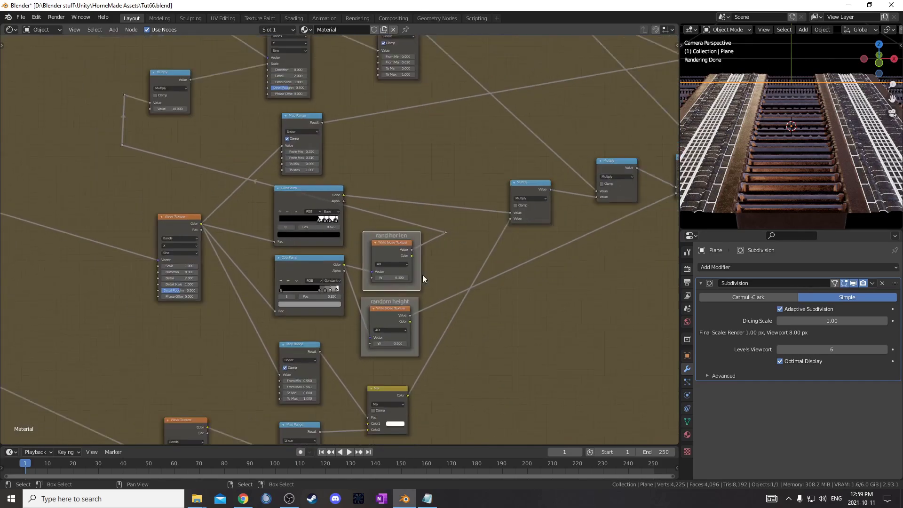
middle_drag(269, 134, 352, 246)
drag(252, 227, 258, 229)
middle_drag(574, 98, 582, 129)
mouse_move(286, 188)
mouse_down()
mouse_move(290, 161)
mouse_move(285, 183)
mouse_up()
middle_drag(552, 98, 462, 212)
scroll(503, 154, down, 3)
middle_drag(551, 159, 517, 239)
scroll(517, 239, down, 5)
middle_drag(500, 165, 461, 111)
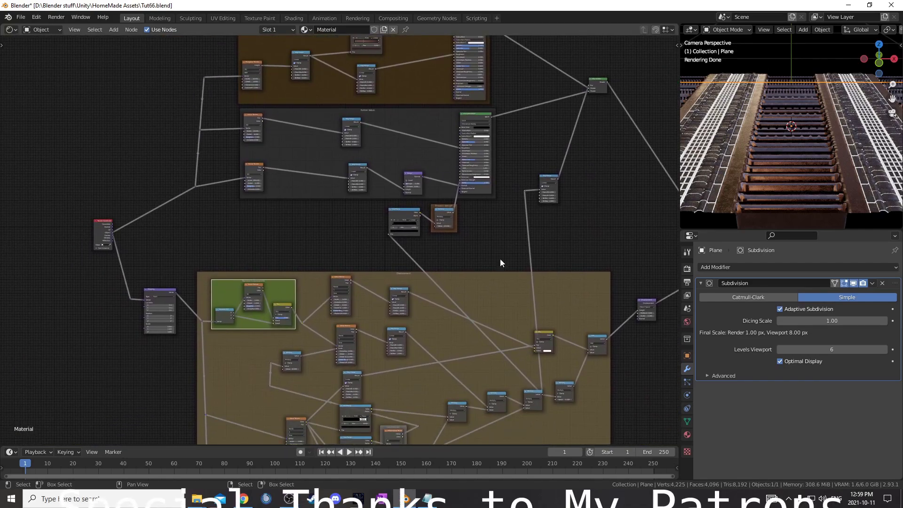